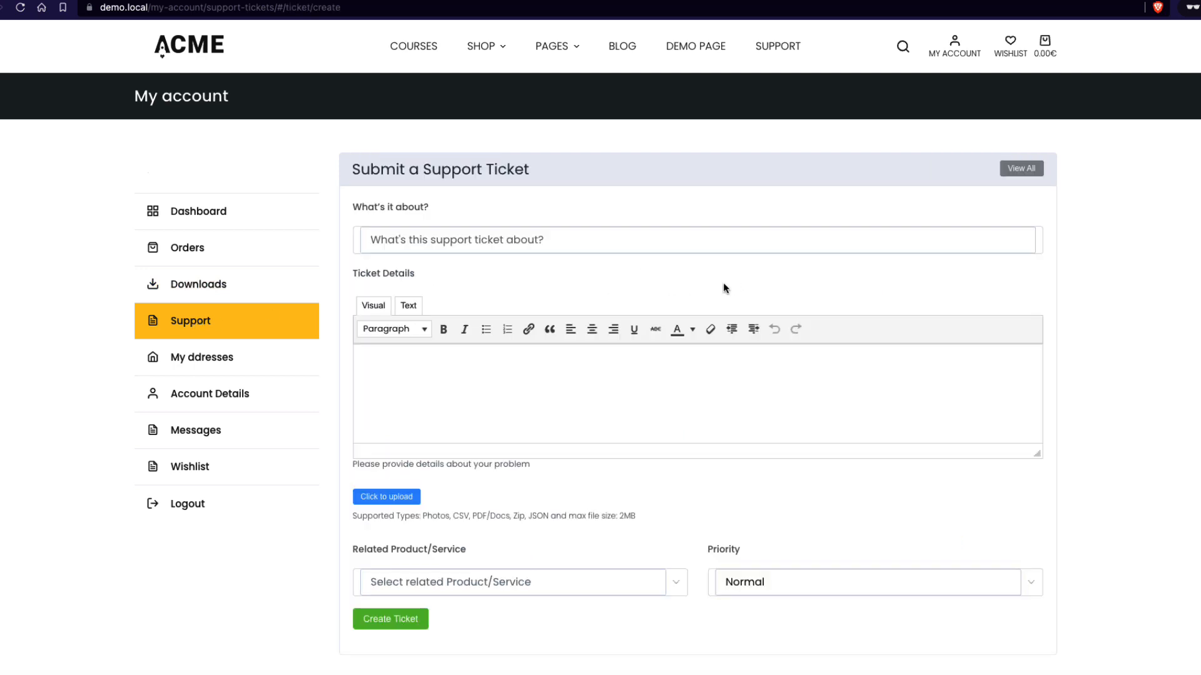
Examine the new support ticket form fields and the order number options
scroll(723, 287, down, 3)
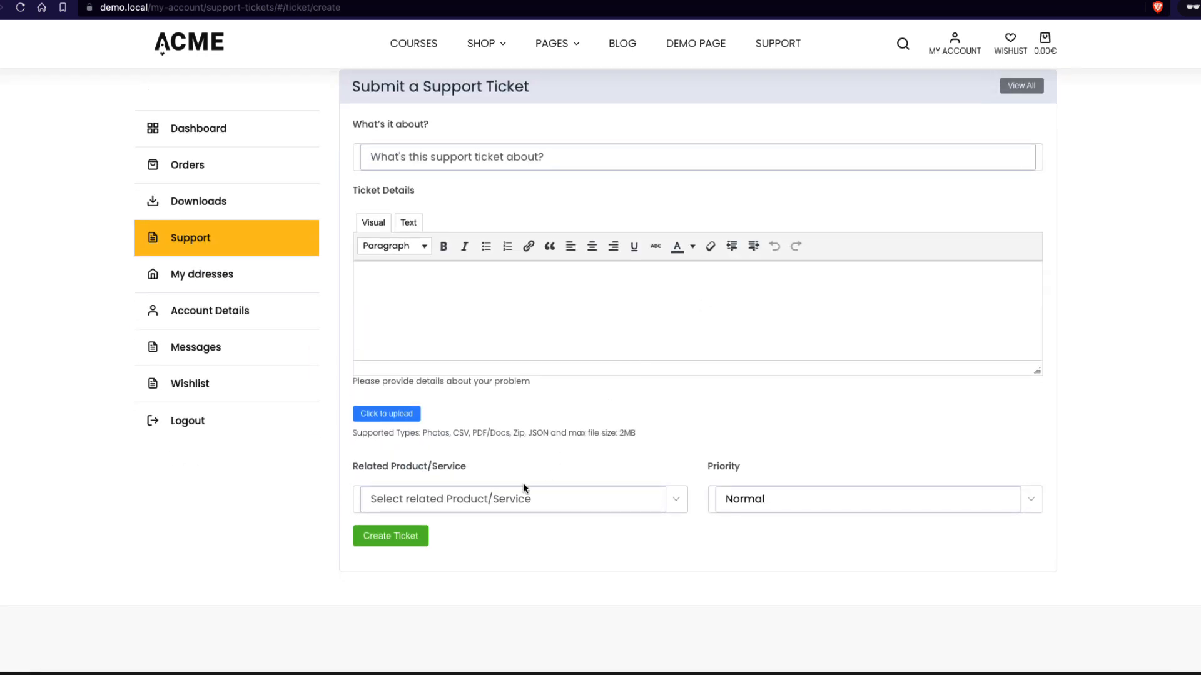
scroll(551, 438, down, 2)
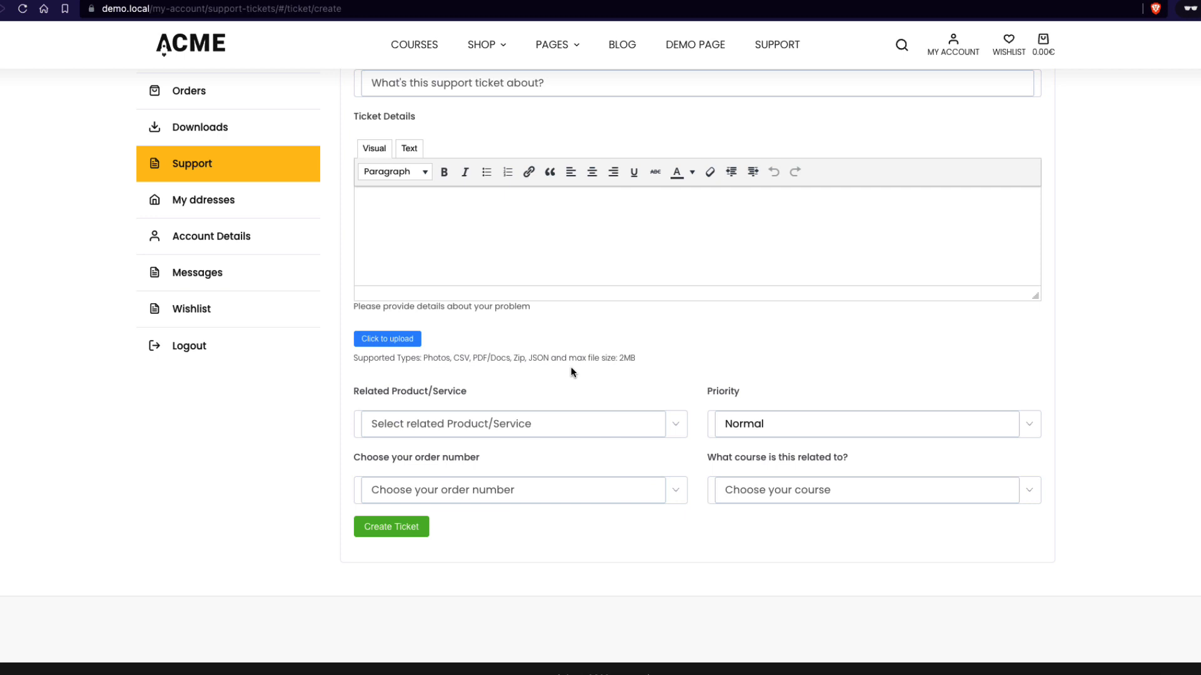
click(457, 494)
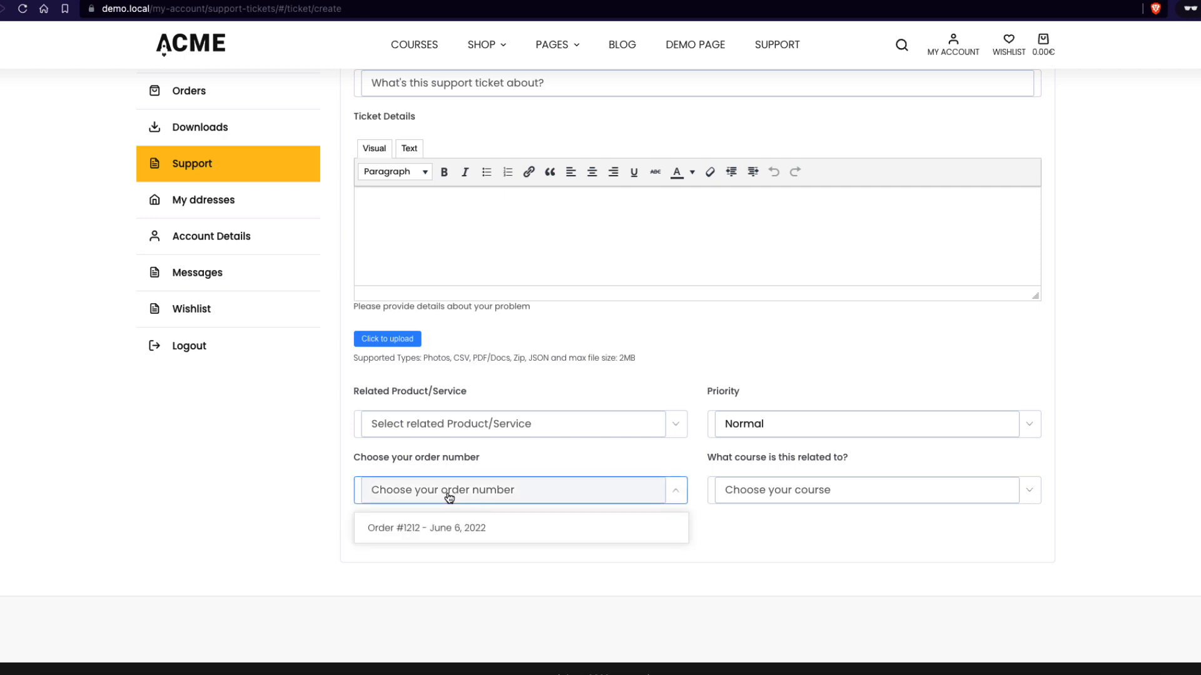
click(296, 493)
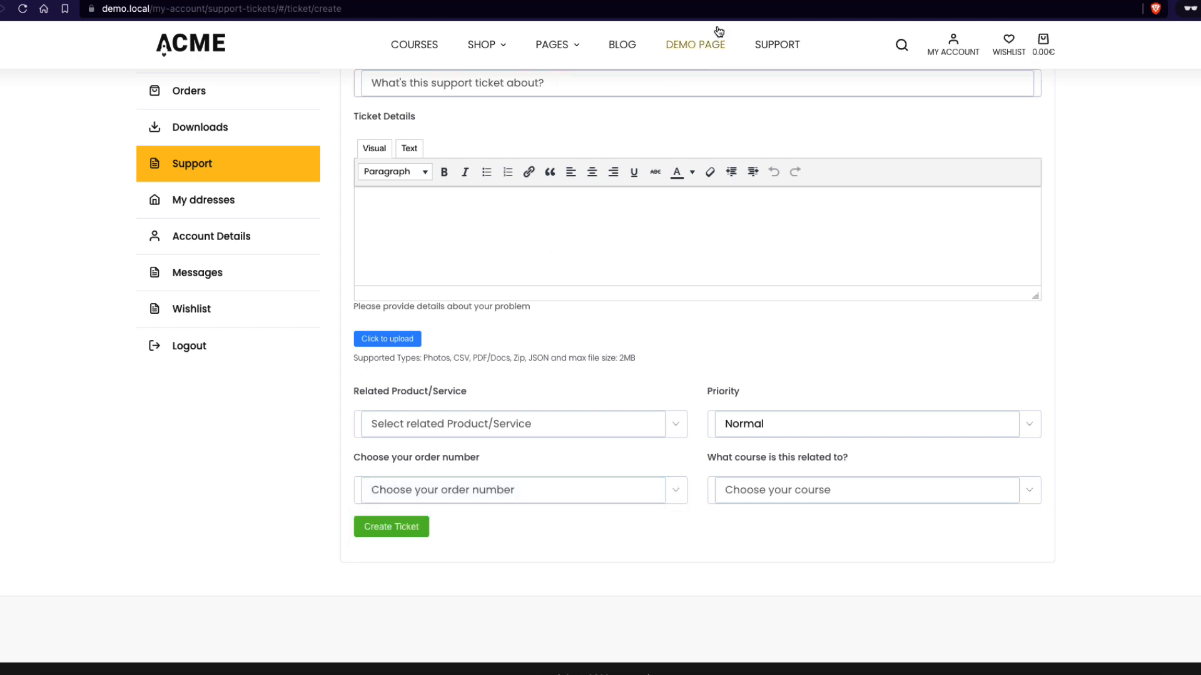
Choose Nutrition: Build Your Perfect Diet & Meal Plan as the related course in the ticket form
click(814, 497)
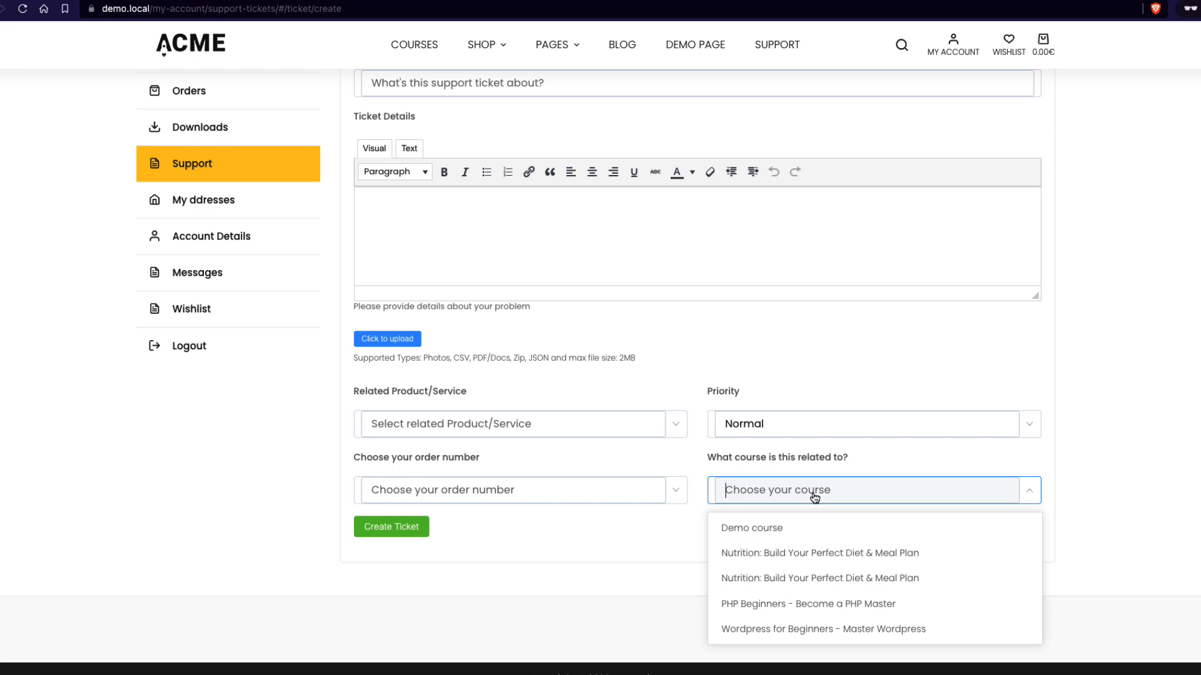
click(791, 578)
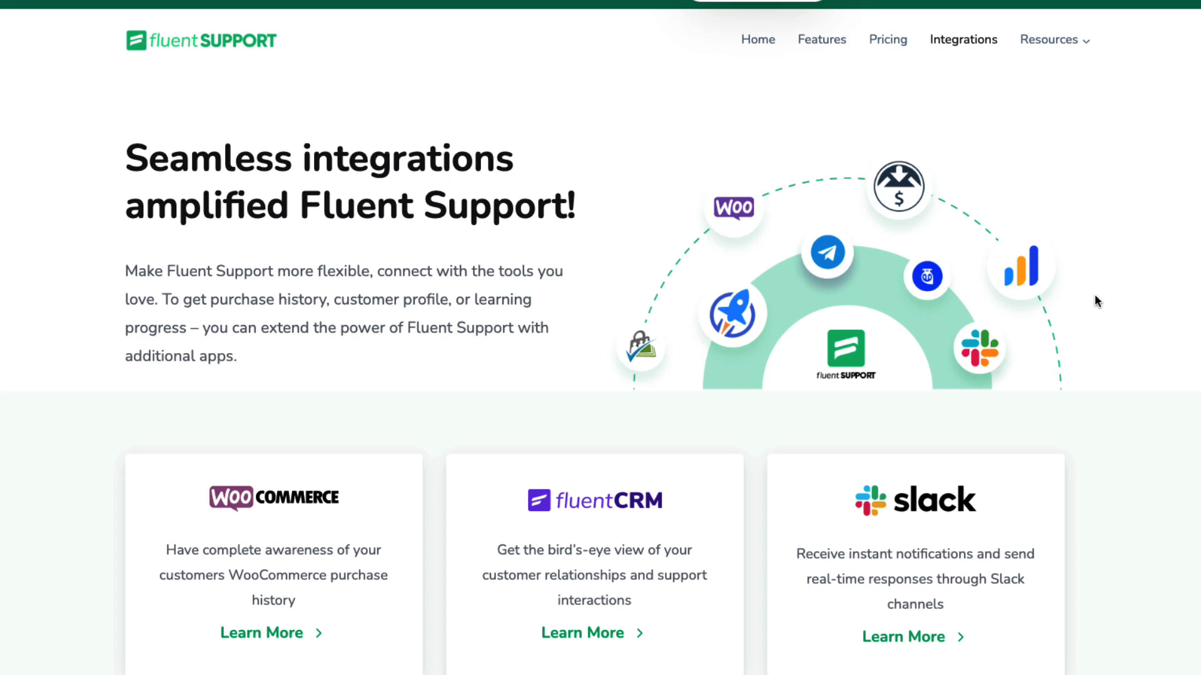
Browse the list of available Fluent Support integrations
scroll(1094, 301, down, 15)
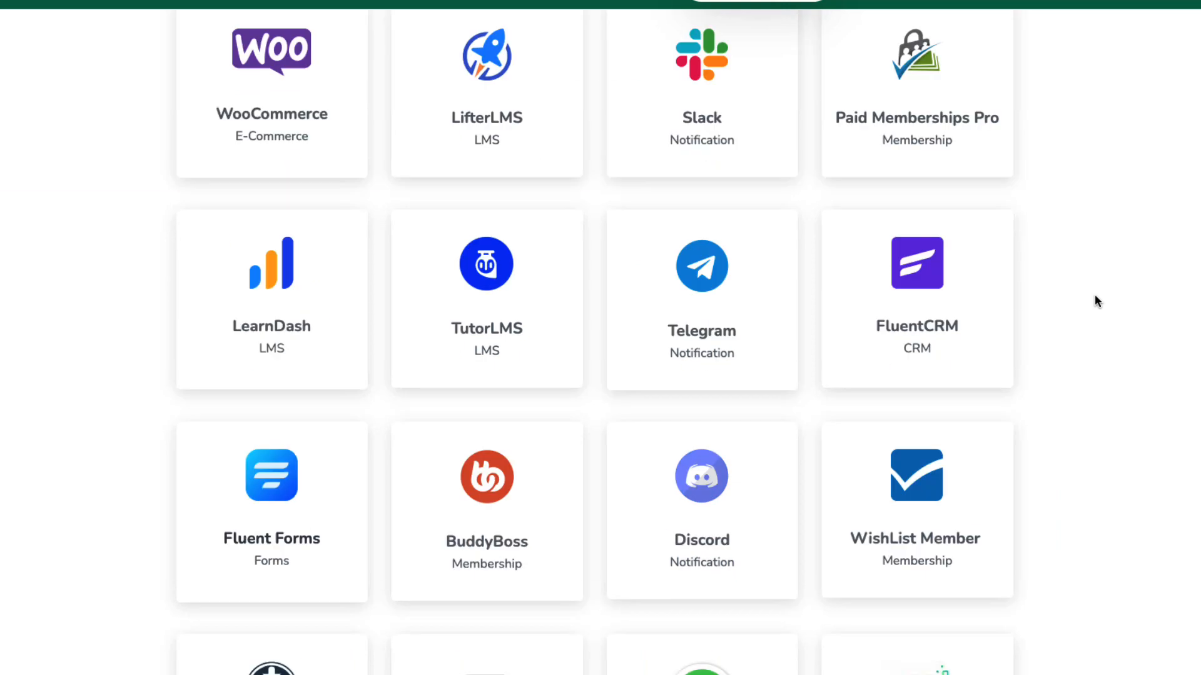
scroll(1094, 302, up, 15)
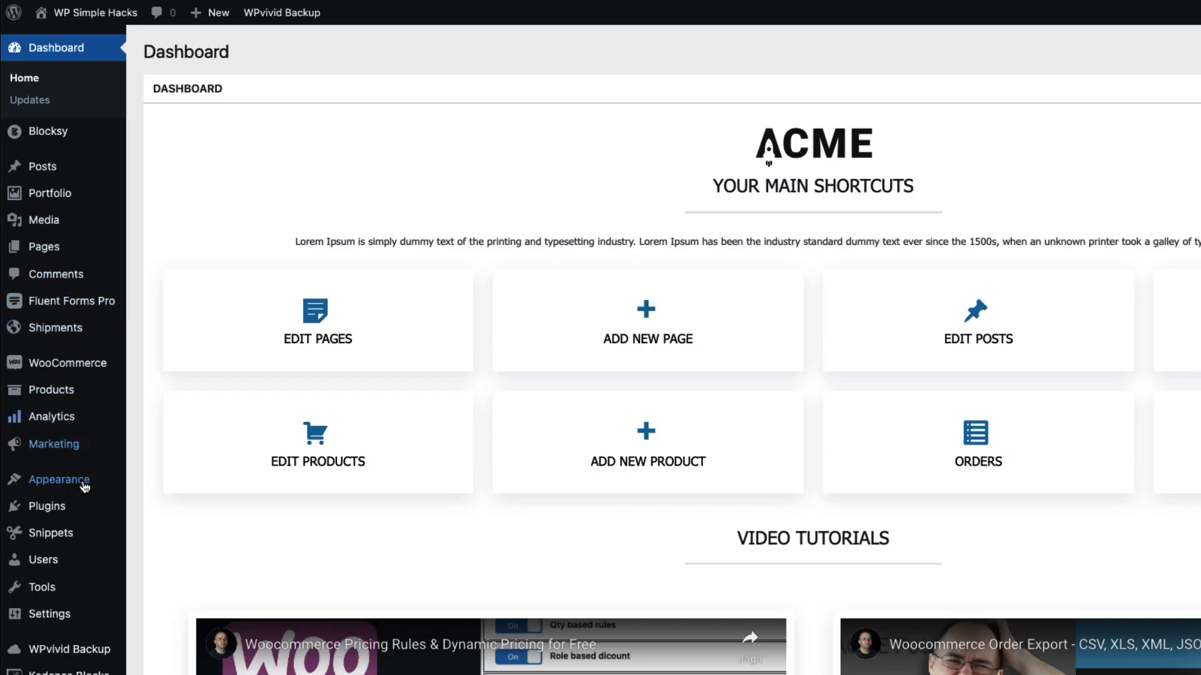
Search the plugin directory for fluent support and install the Fluent Support helpdesk plugin
mouse_move(73, 526)
mouse_move(56, 506)
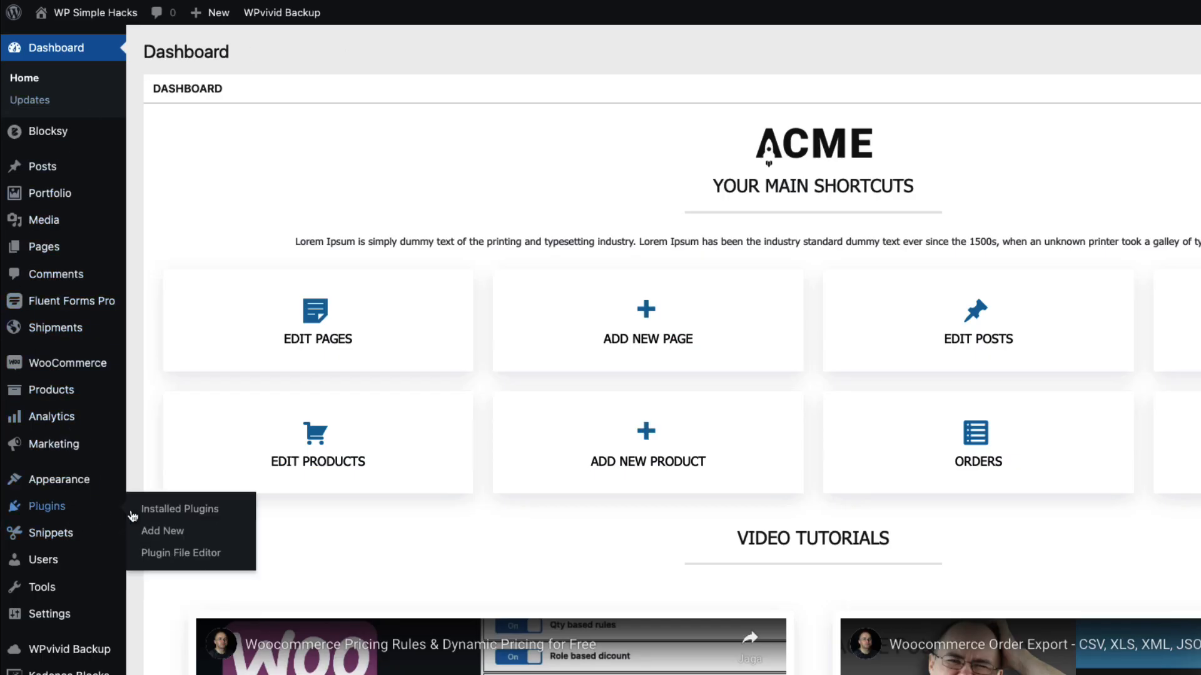
click(167, 531)
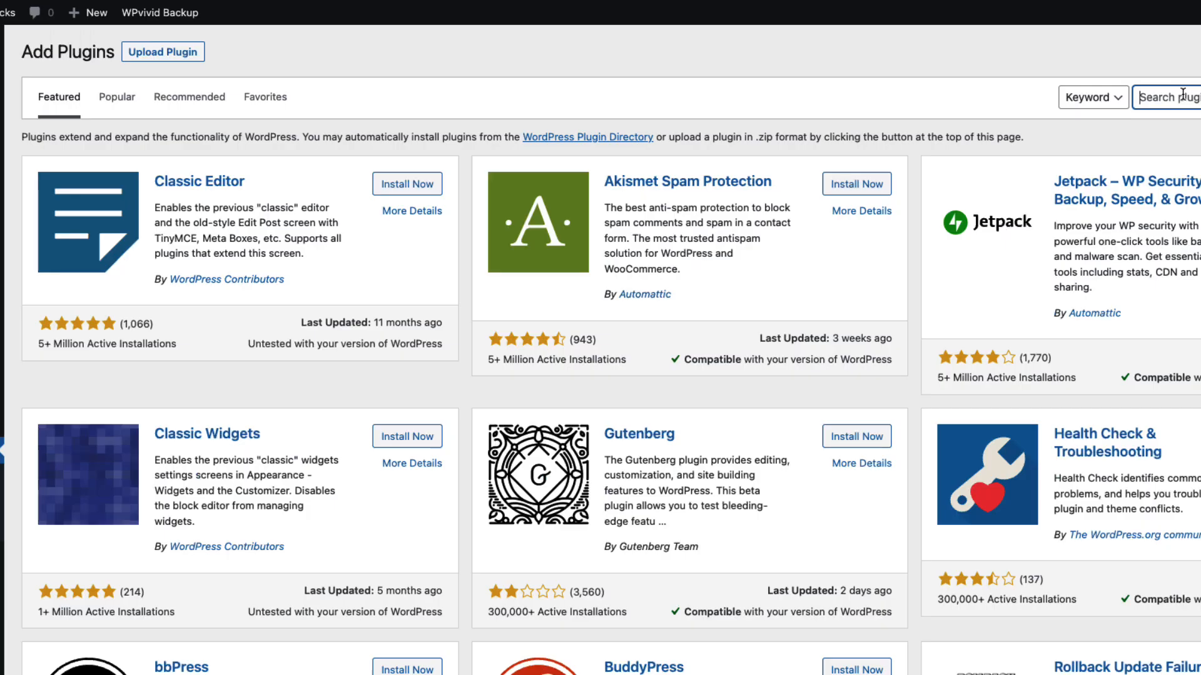
text(fluent suypp)
click(1198, 98)
key(BackSpace)
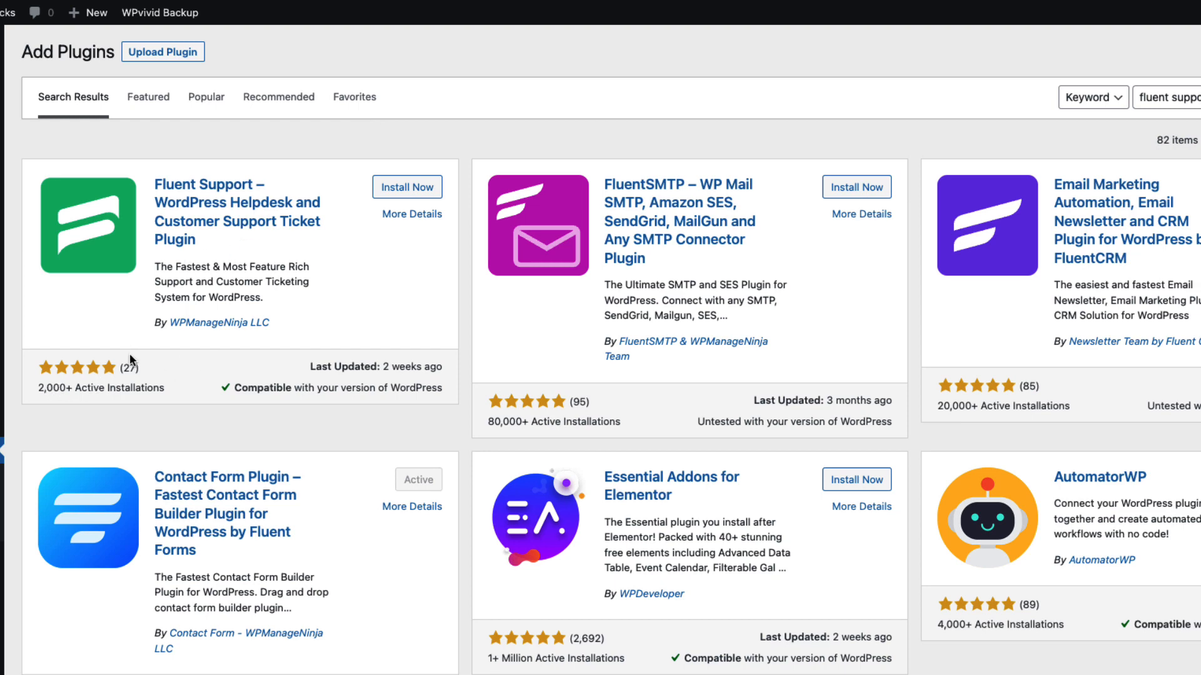
click(407, 191)
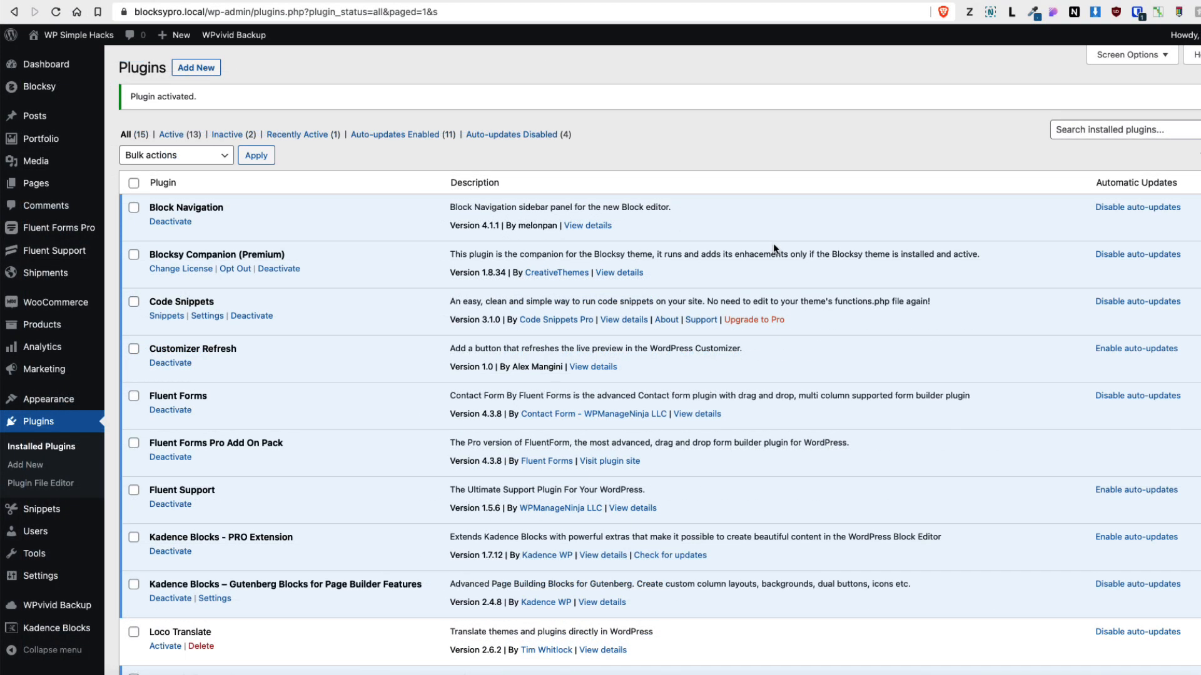
Open Fluent Support's global settings and copy the [fluent_support_portal] shortcode
mouse_move(59, 251)
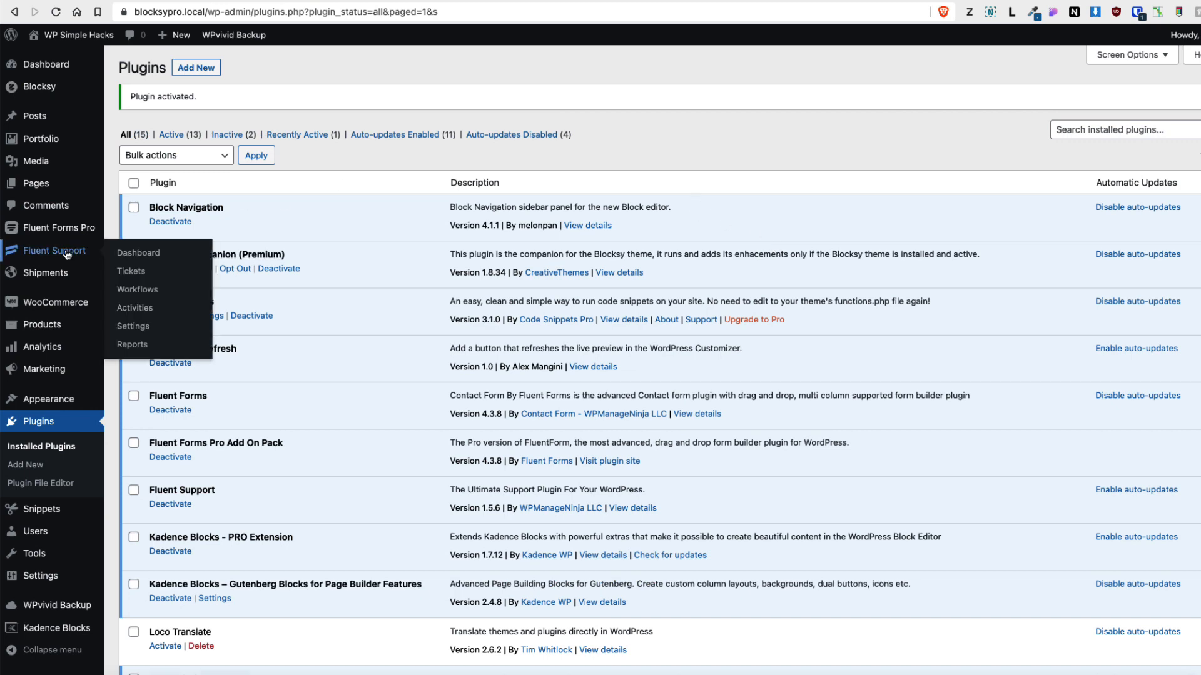
click(135, 328)
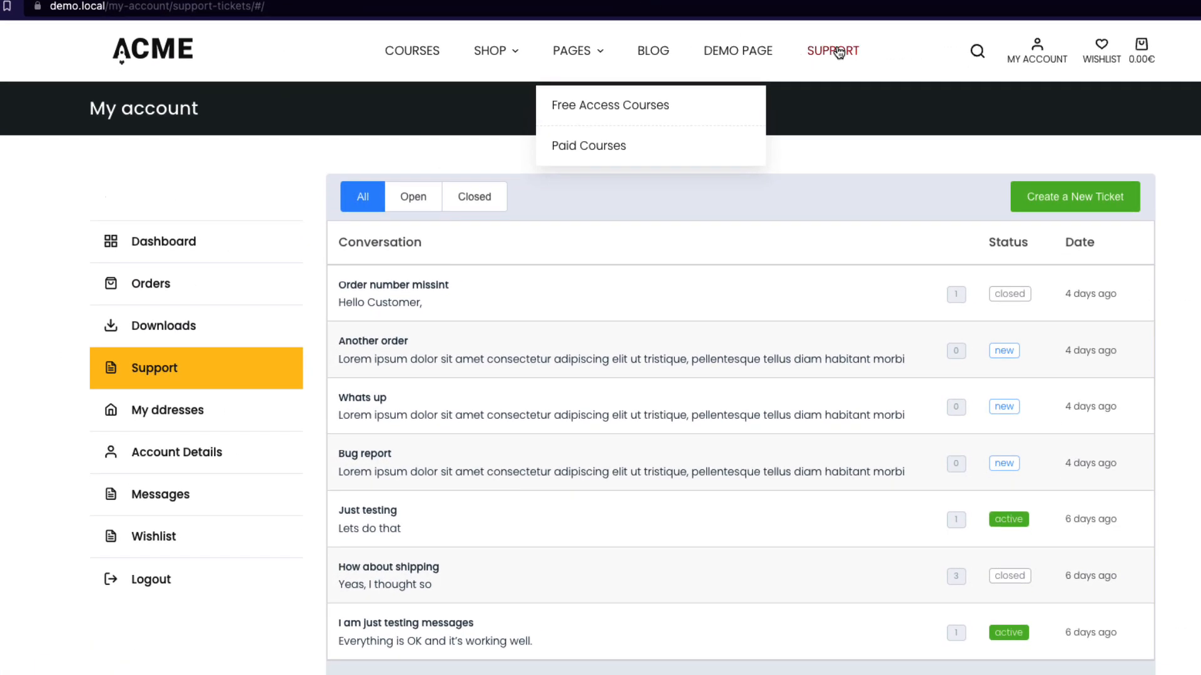
click(835, 50)
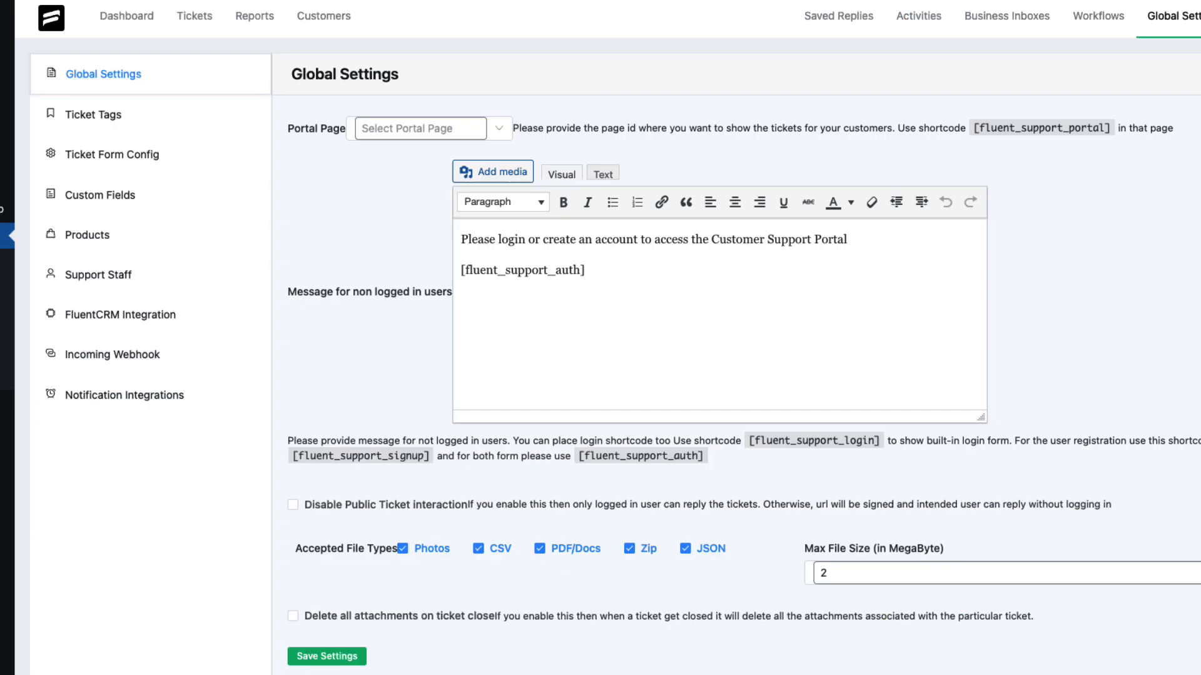
drag(1117, 127, 971, 128)
key(ctrl+c)
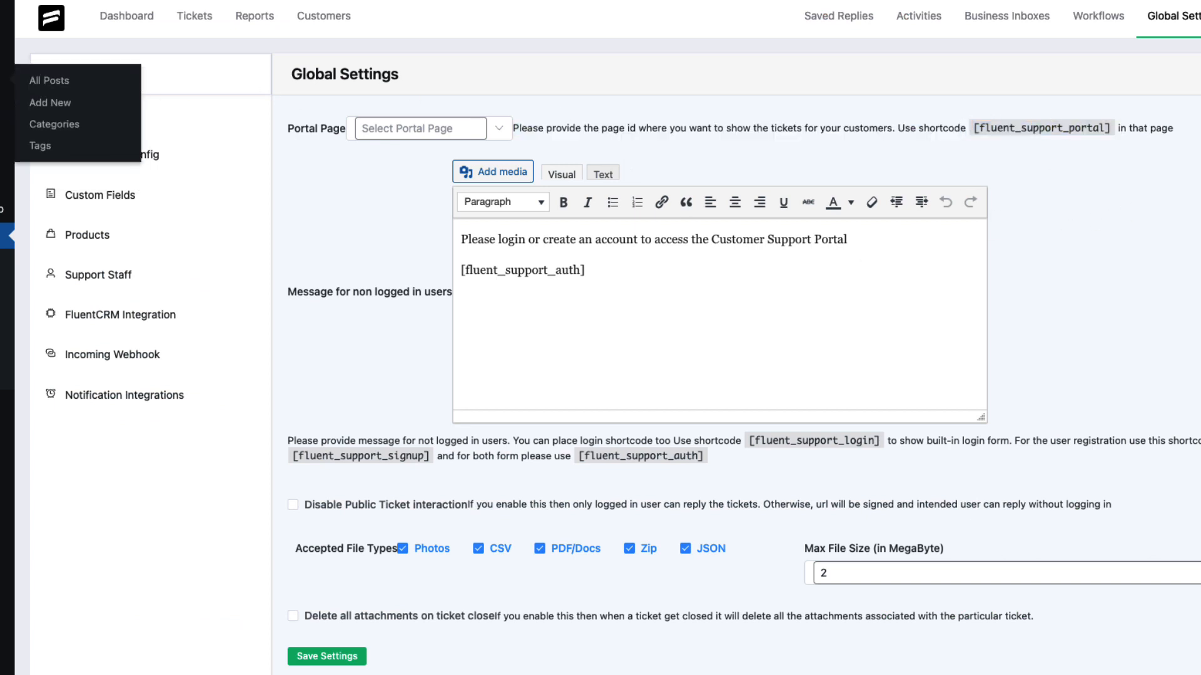
Create a new page titled Support
mouse_move(93, 180)
click(54, 182)
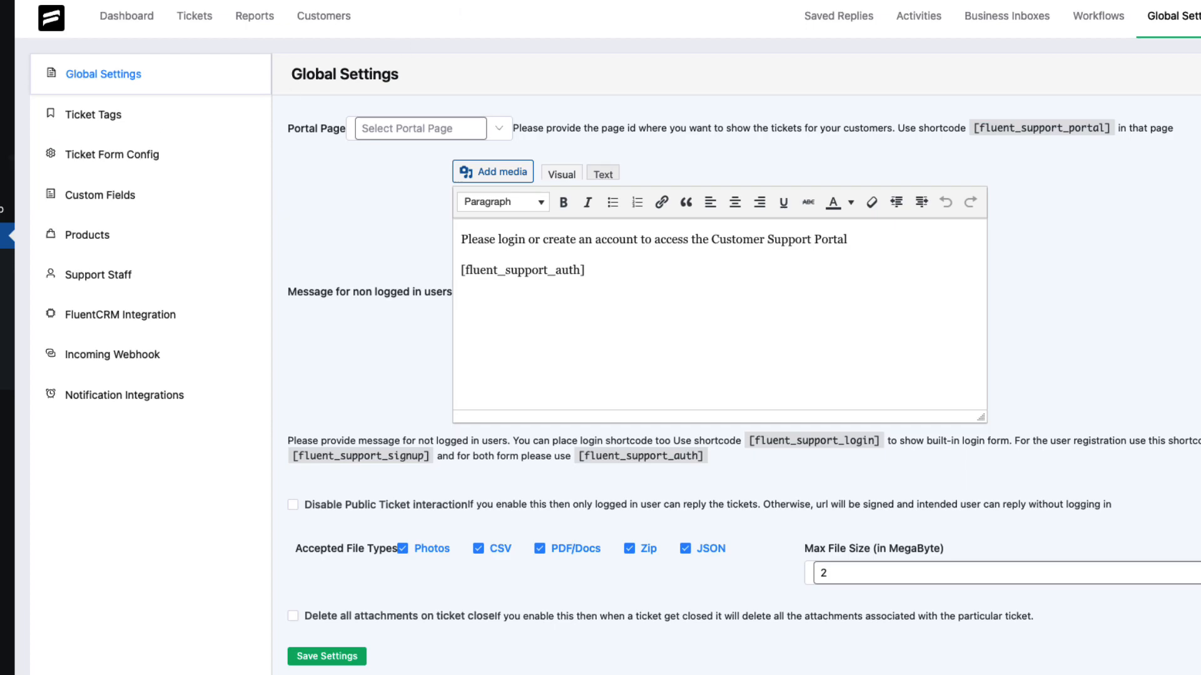
text(S)
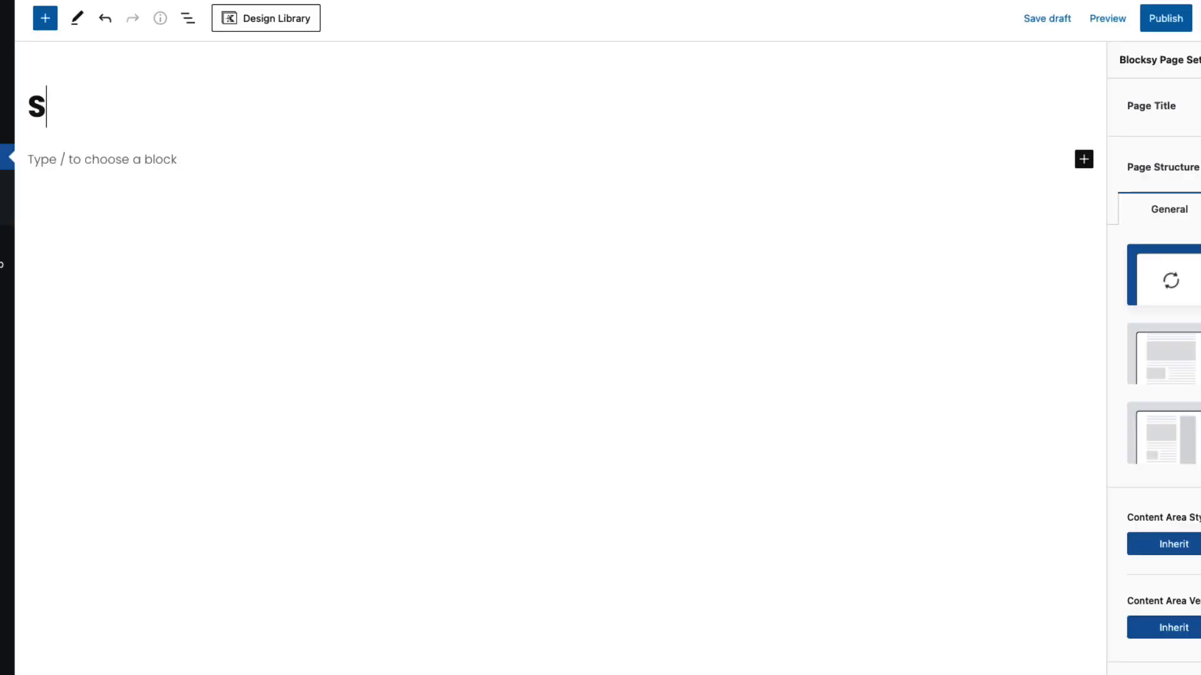
text(upport)
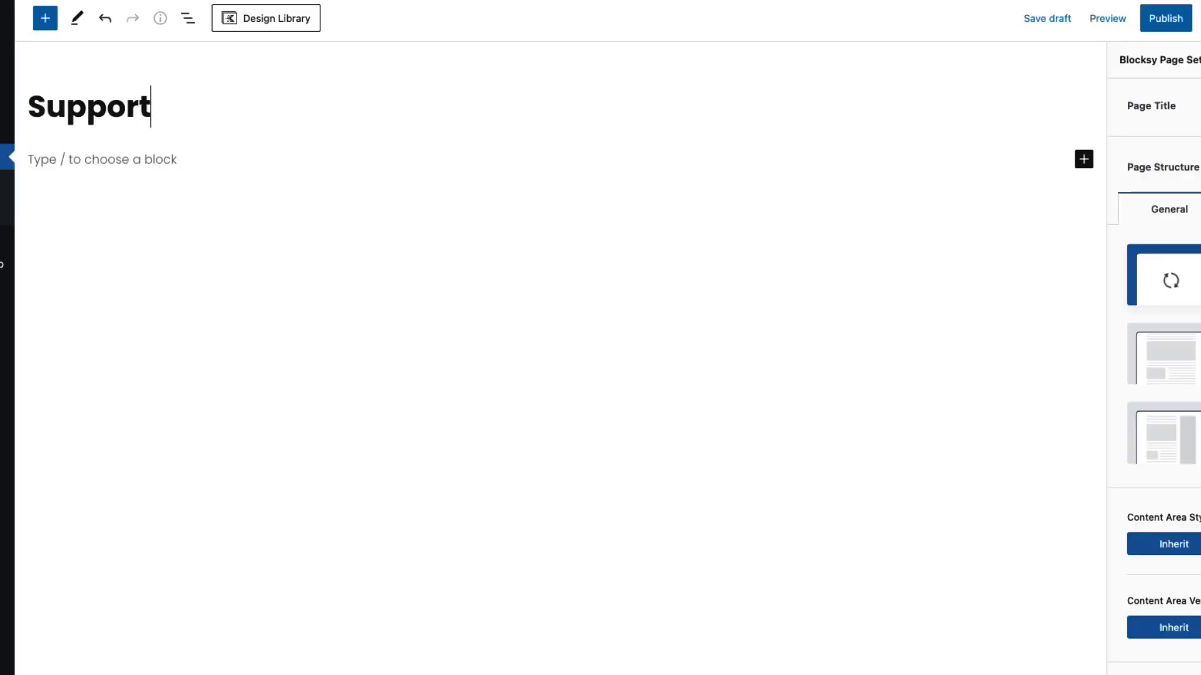
Add a Shortcode block to the page and paste the [fluent_support_portal] shortcode into it
click(57, 159)
text(/sho)
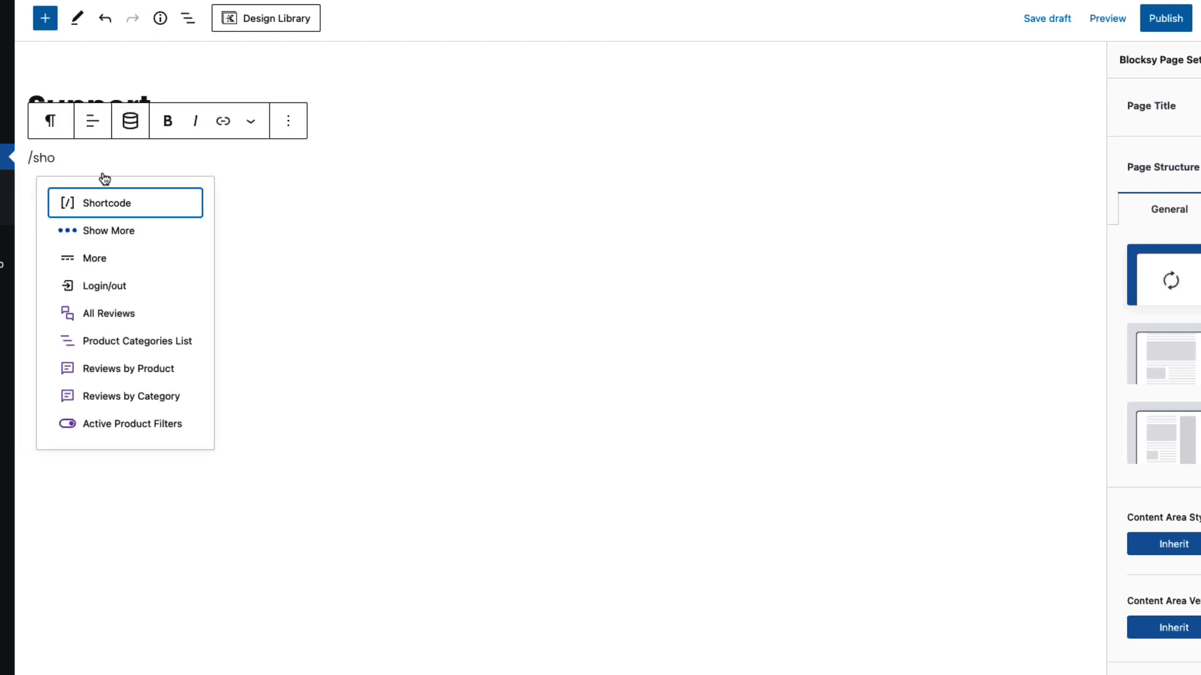
click(122, 204)
key(ctrl+v)
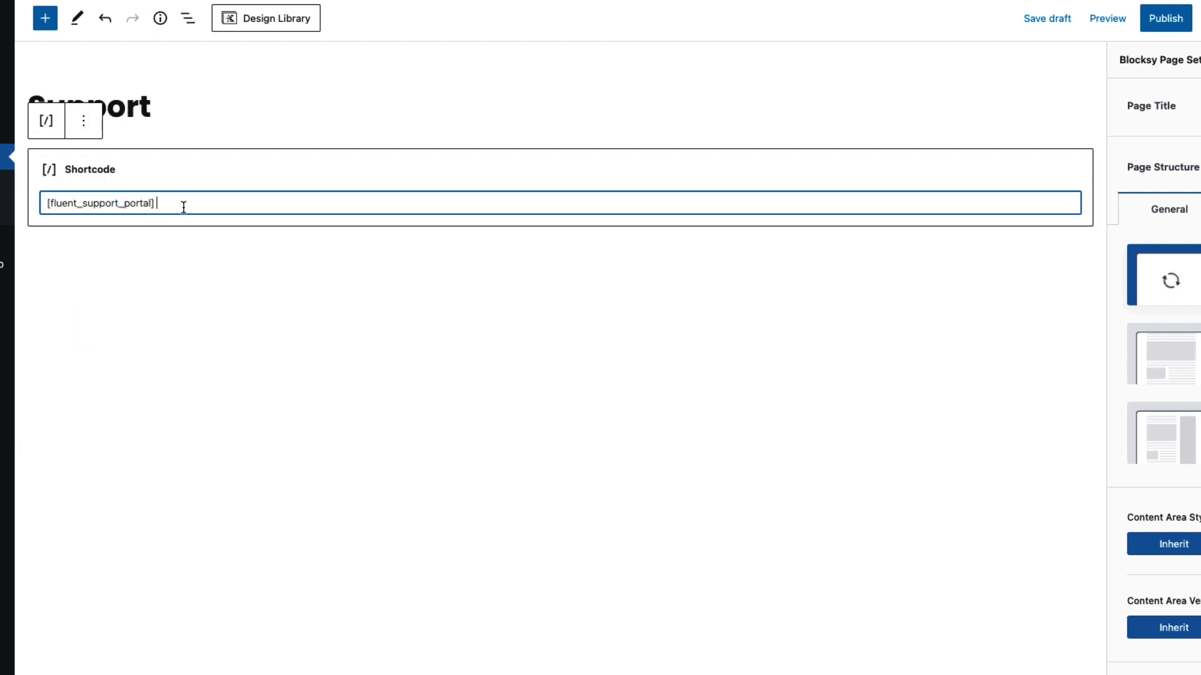
Publish the Support page and view it on the site
click(1169, 20)
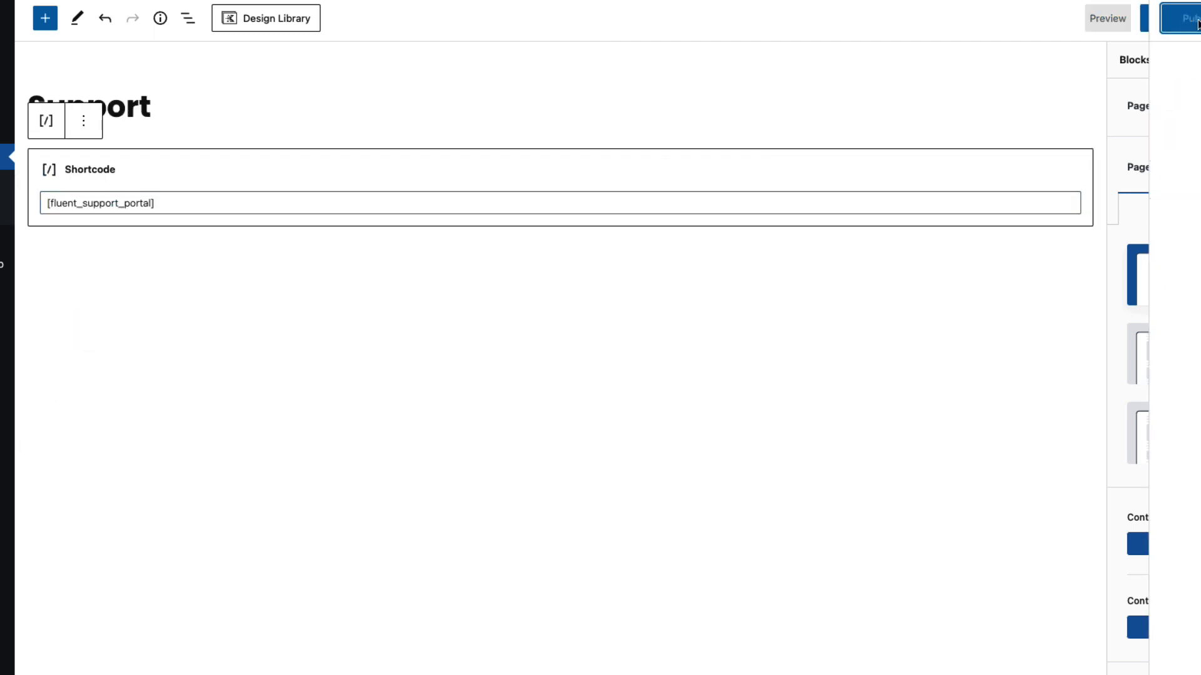
click(1198, 23)
click(1196, 59)
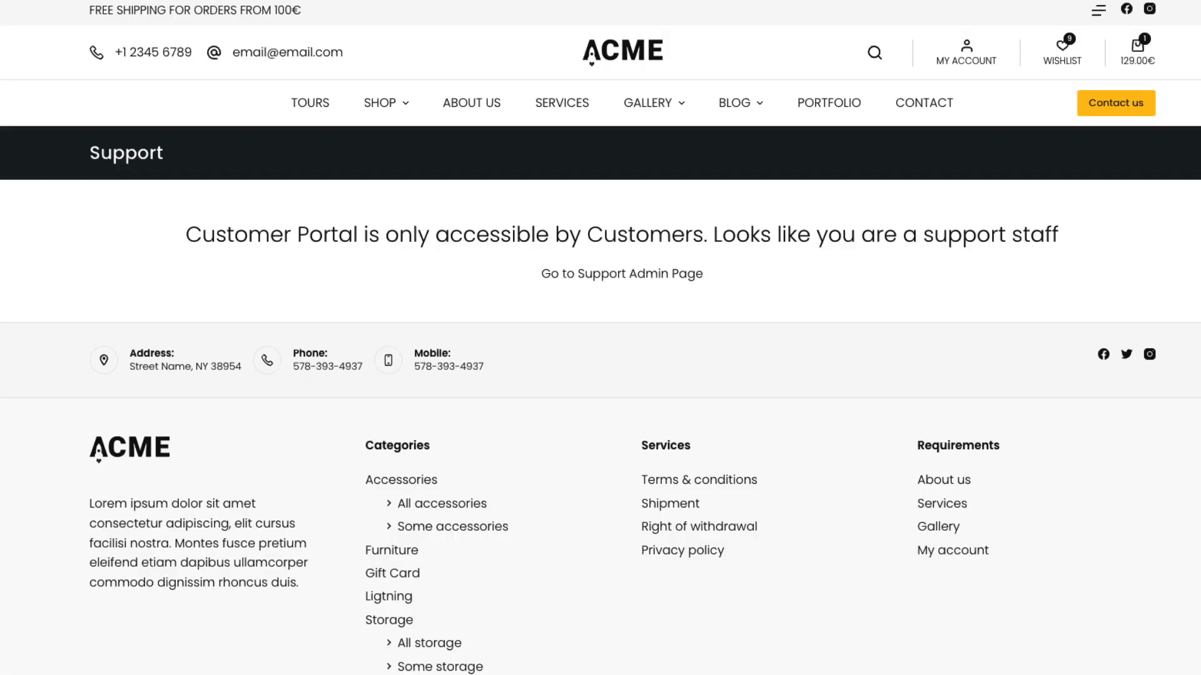
drag(187, 226, 1041, 225)
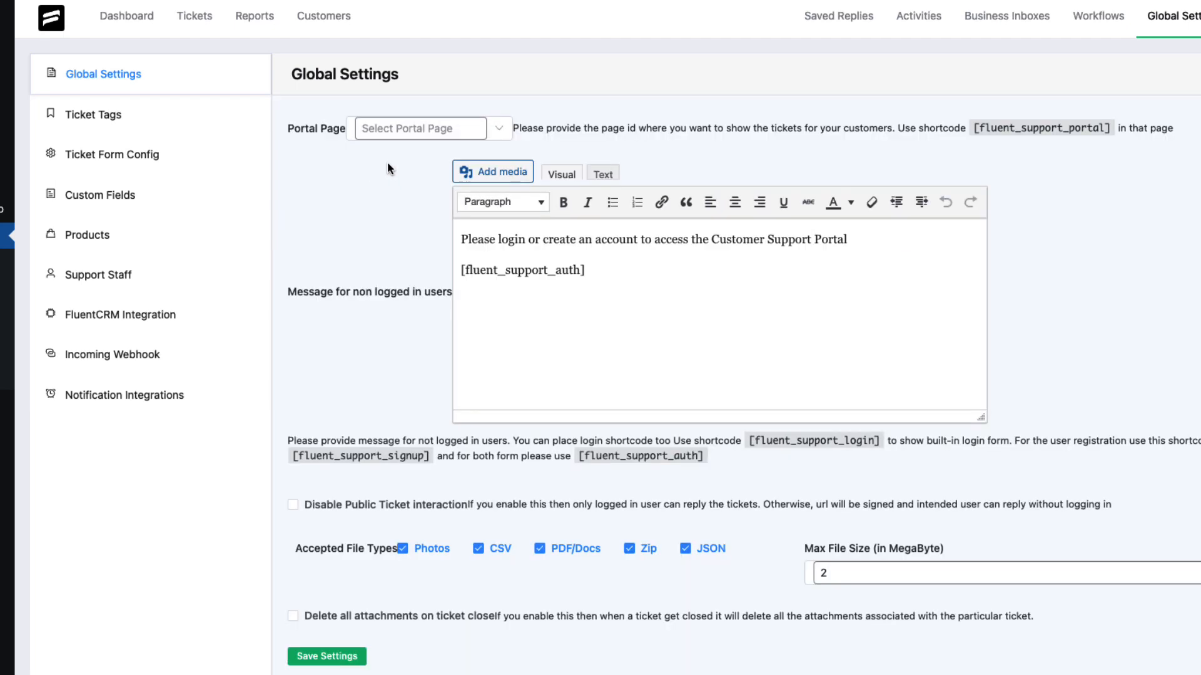
Set the portal page to Support in the global settings
click(429, 128)
click(430, 168)
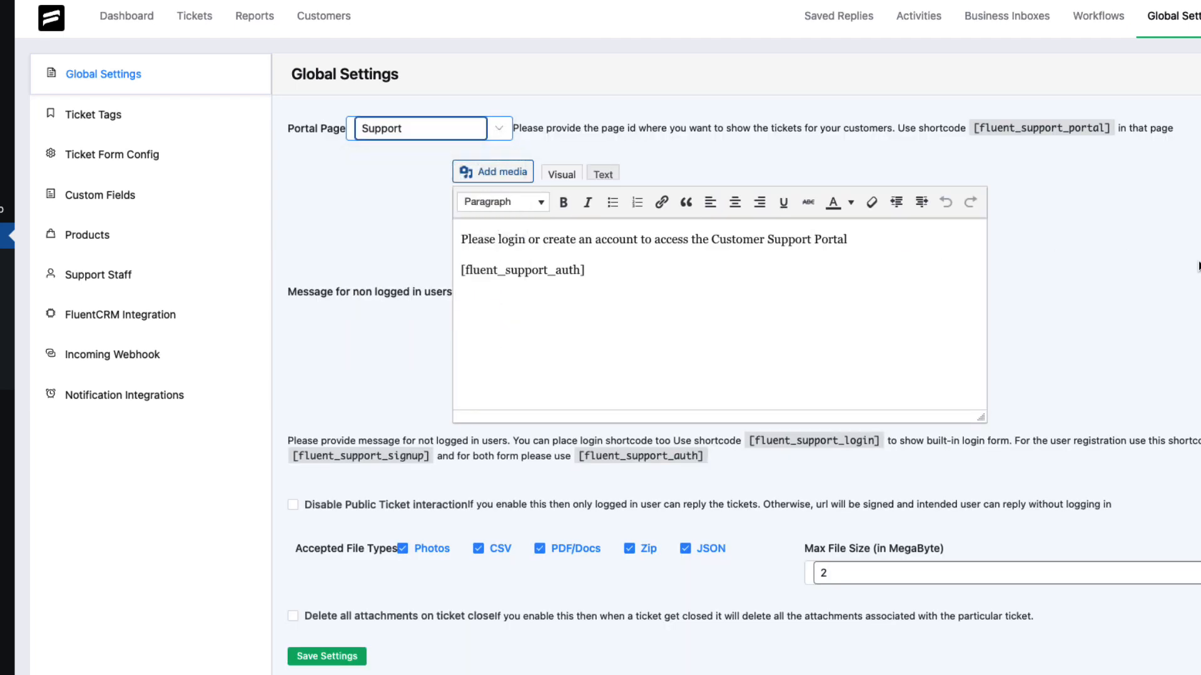
Examine the message for non-logged-in users and the accepted file type options
double_click(294, 290)
drag(347, 288, 672, 279)
triple_click(872, 241)
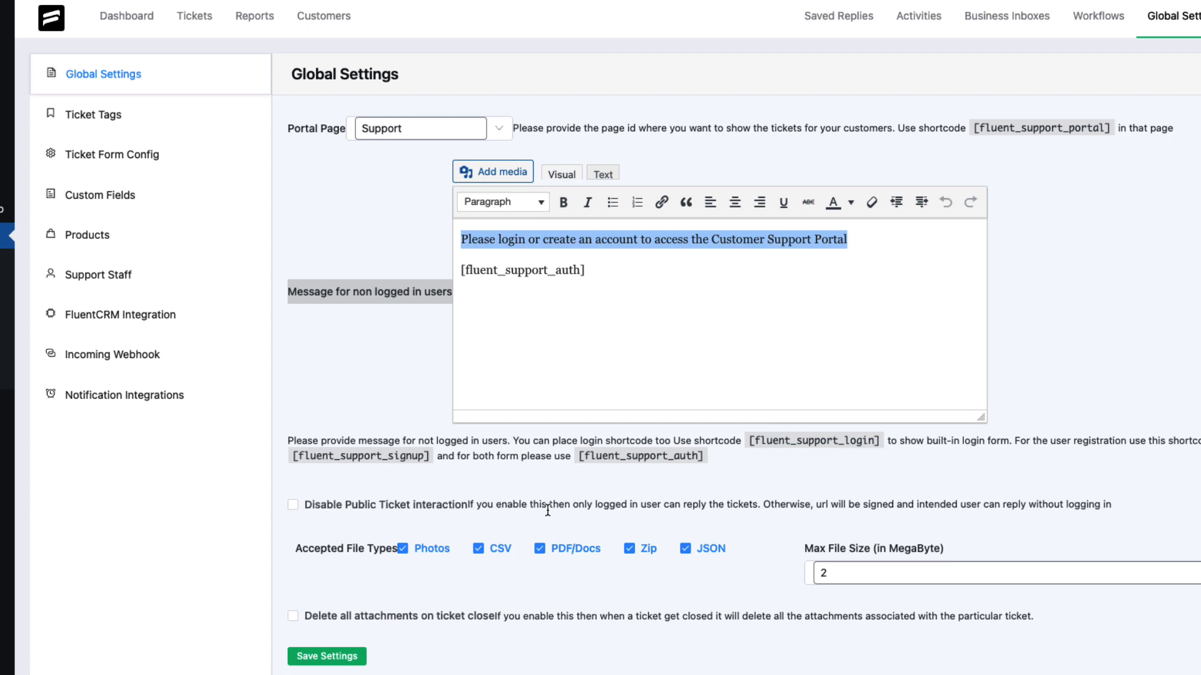
click(402, 575)
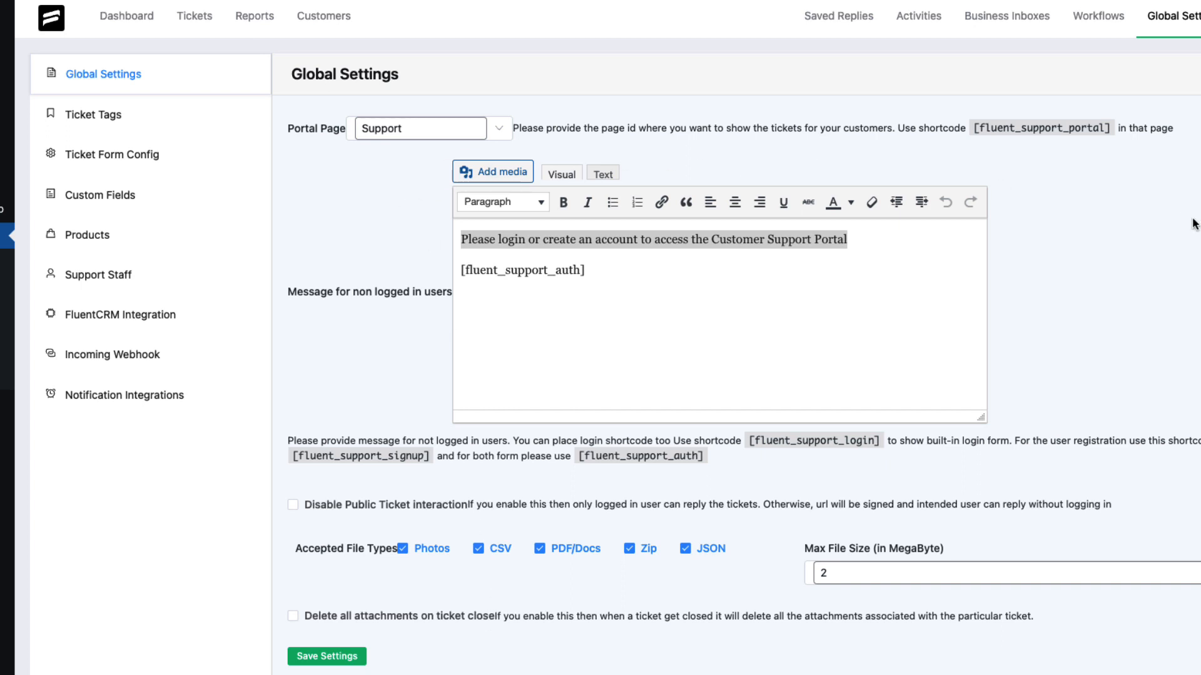
Open Ticket Tags and create a new ticket tag titled Billing
click(103, 117)
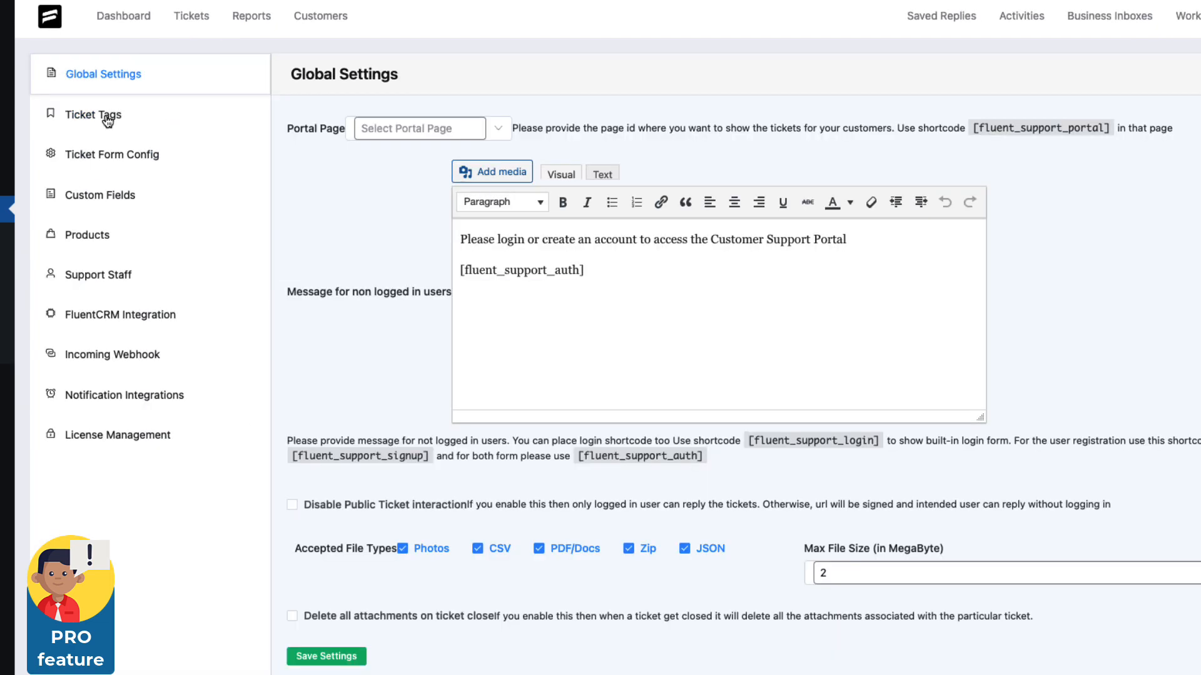
click(108, 116)
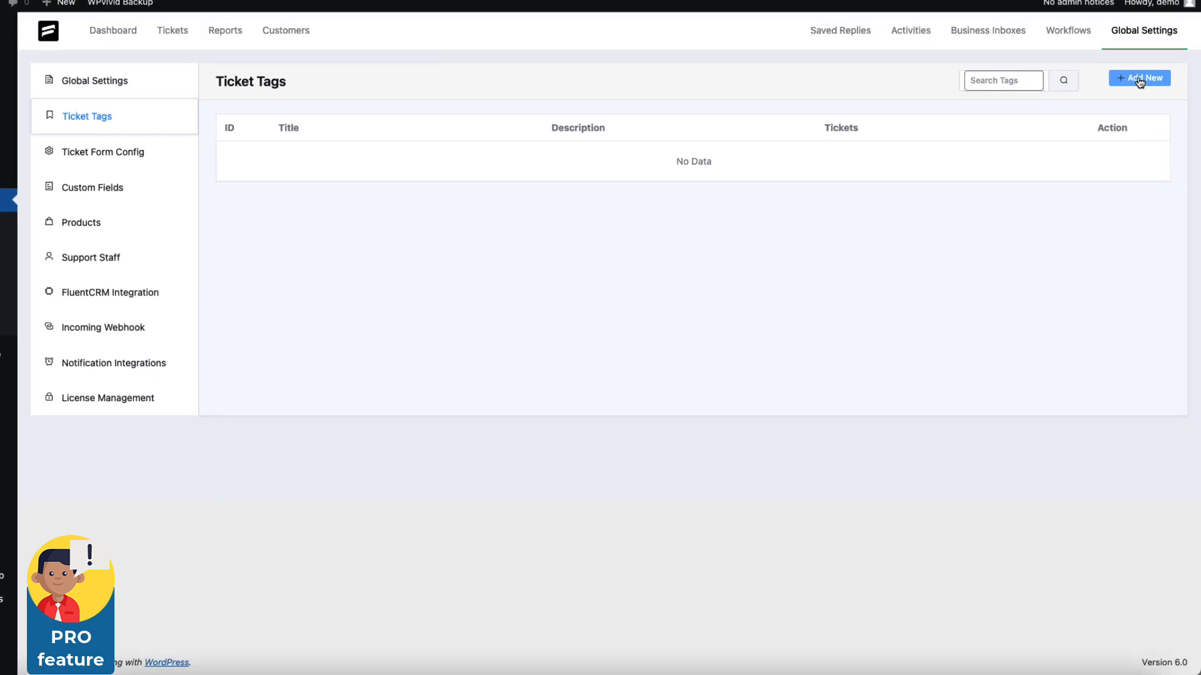
click(1139, 79)
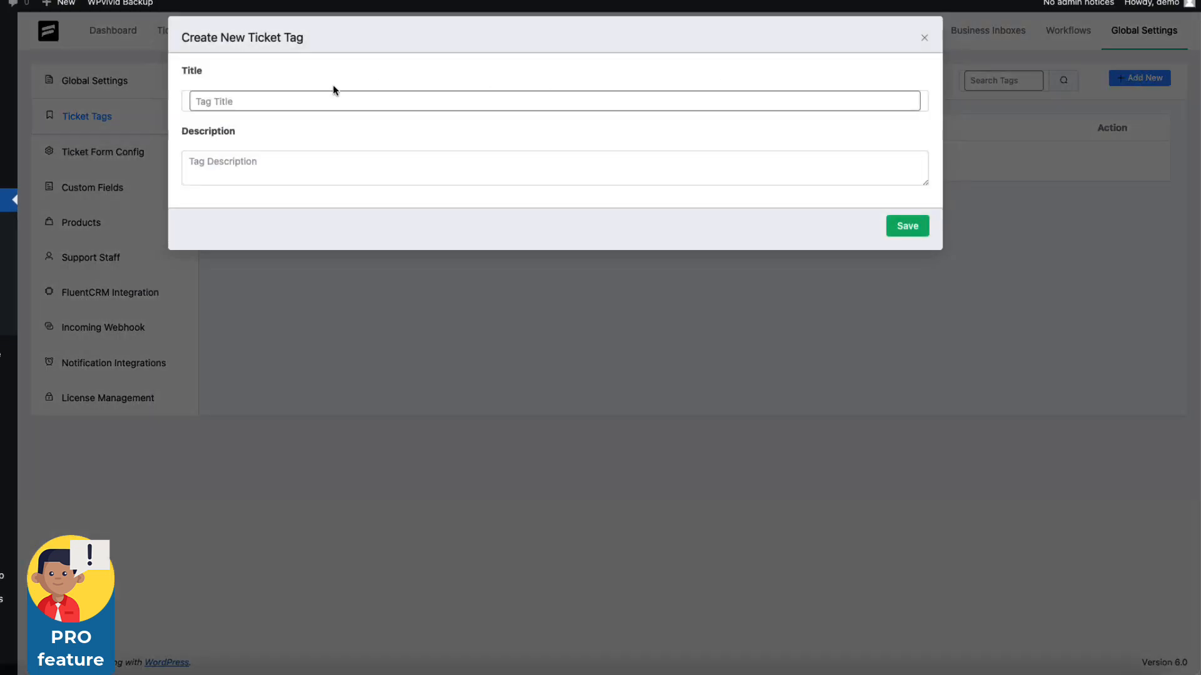
click(287, 102)
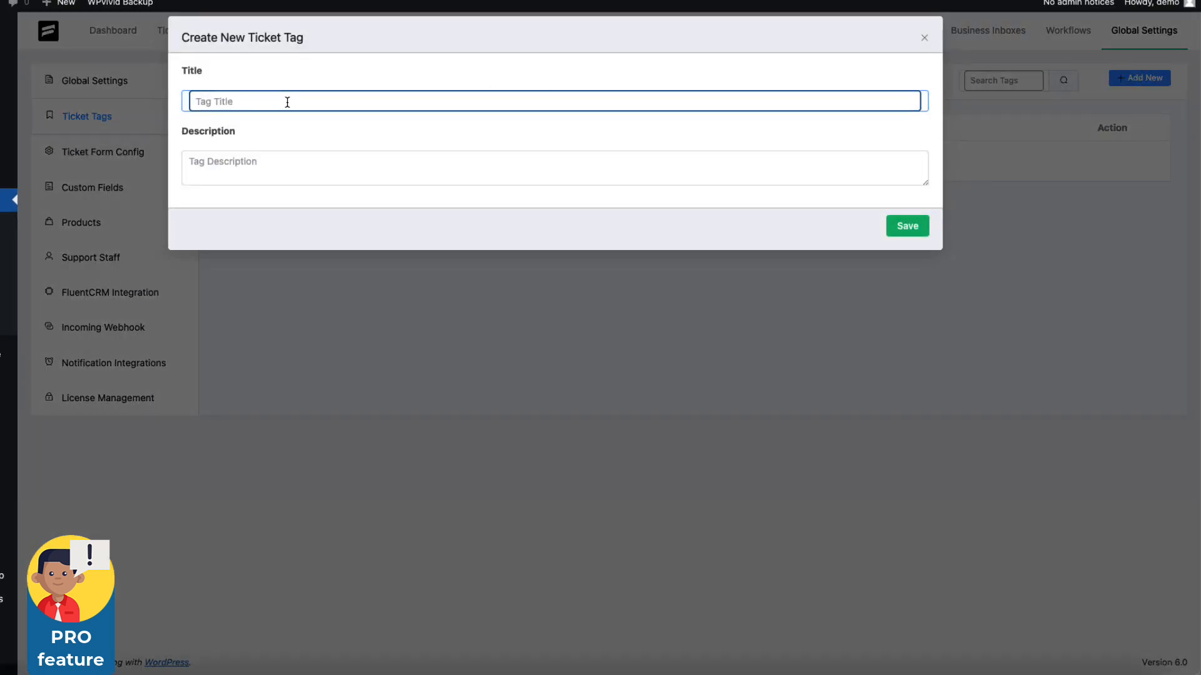
text(Billing)
click(894, 230)
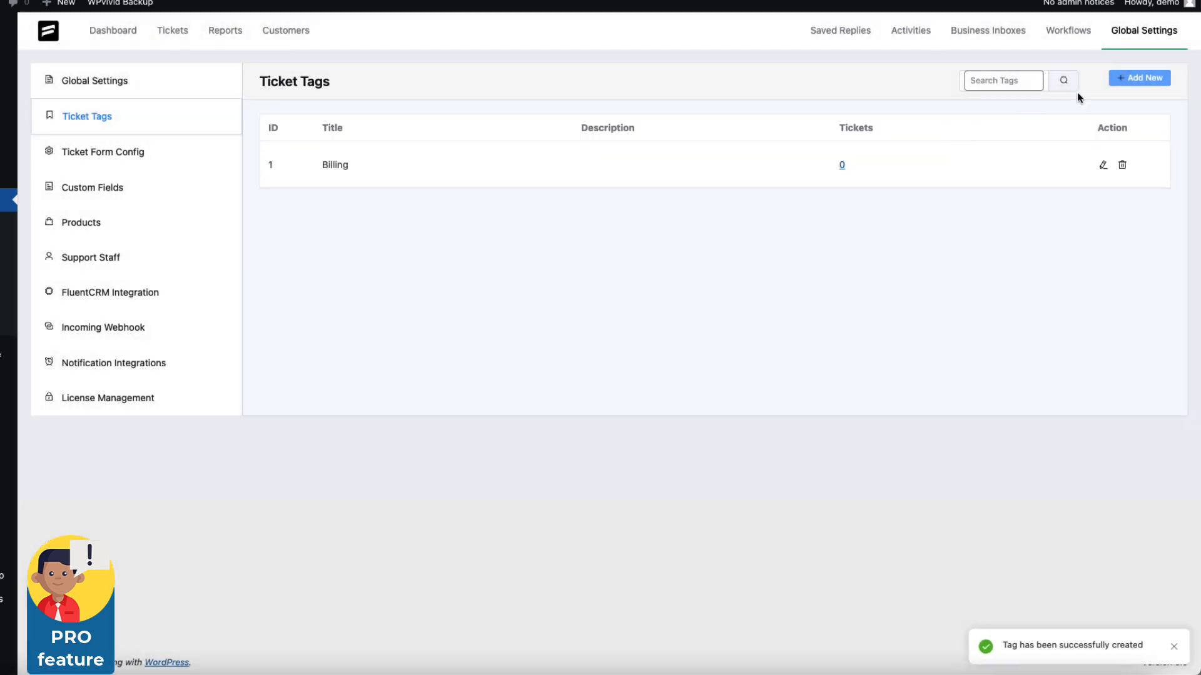
Create a second ticket tag titled Tech support
click(1152, 78)
text(Tech support)
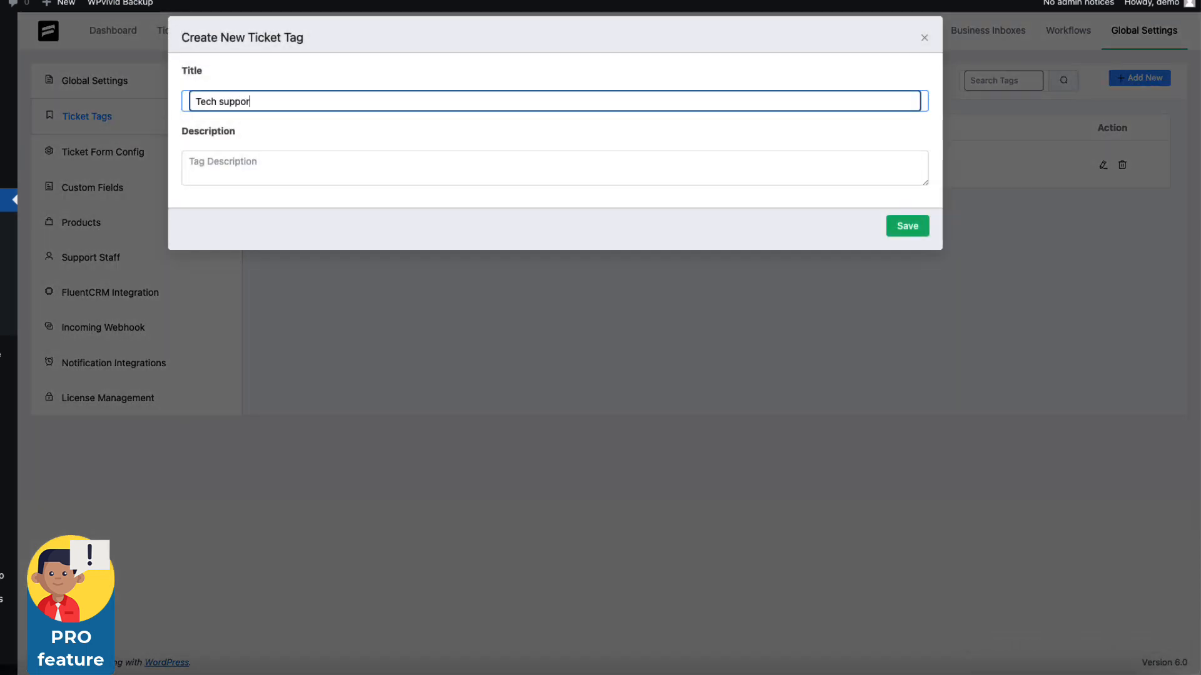
click(906, 229)
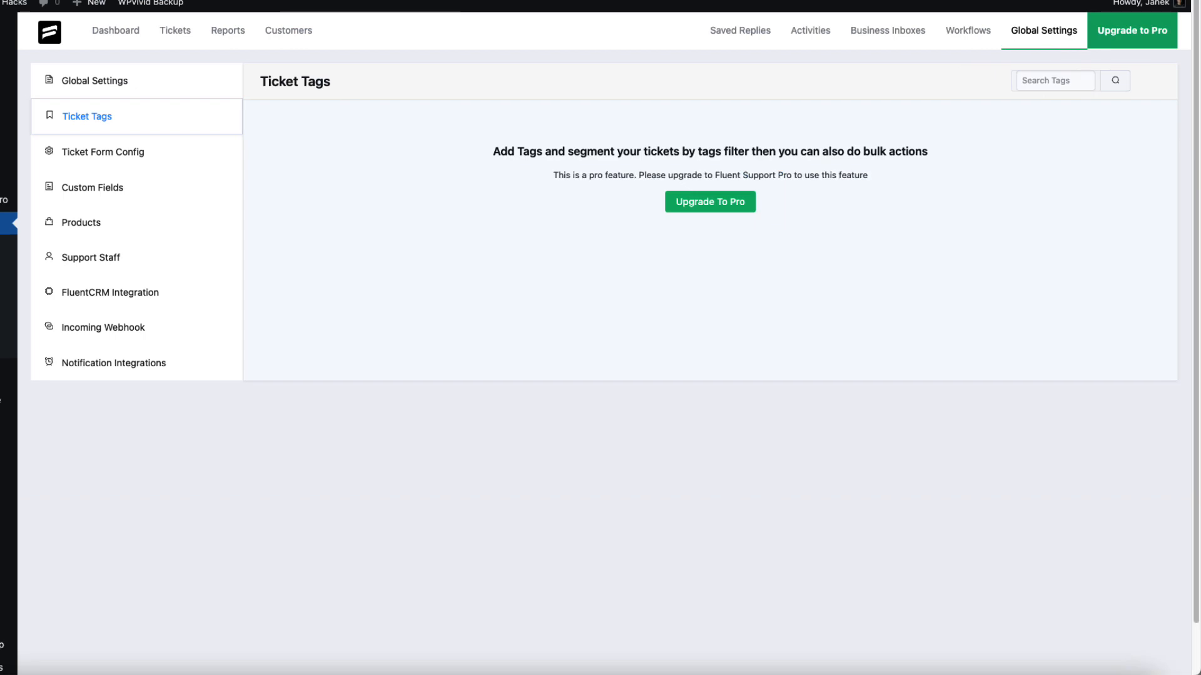
Open the Ticket Form Config settings
click(85, 160)
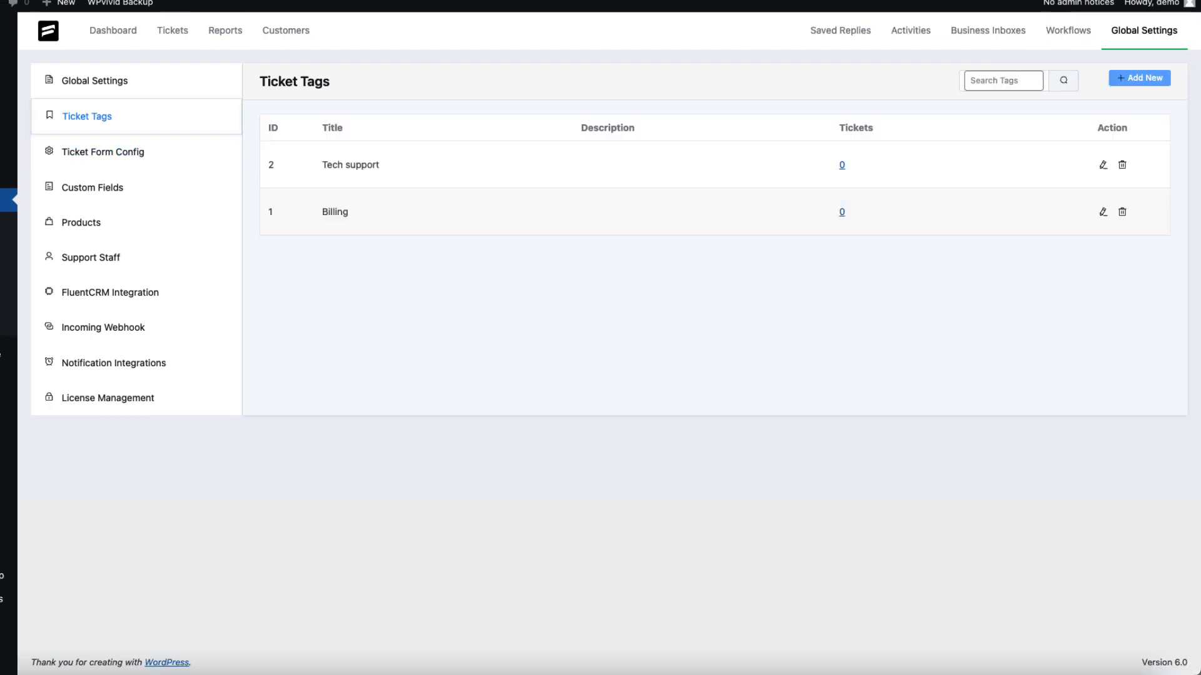
click(105, 156)
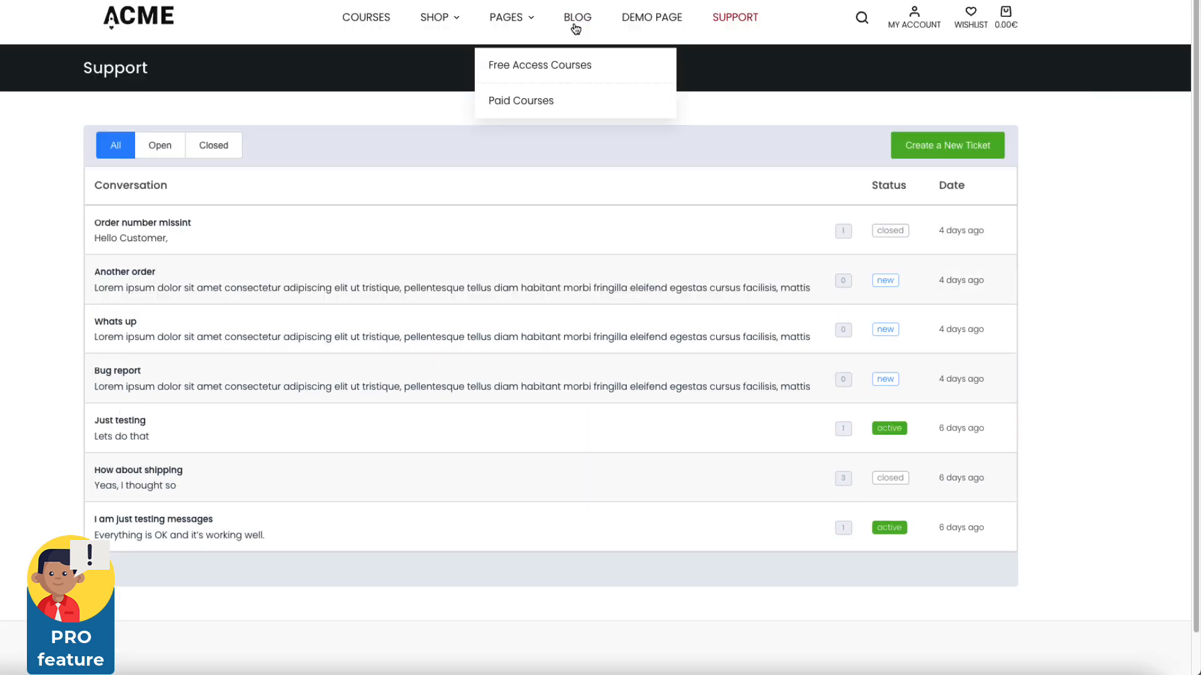
Start a new support ticket, enter kamad as the subject, and open the suggested Kamado Grill article
click(972, 207)
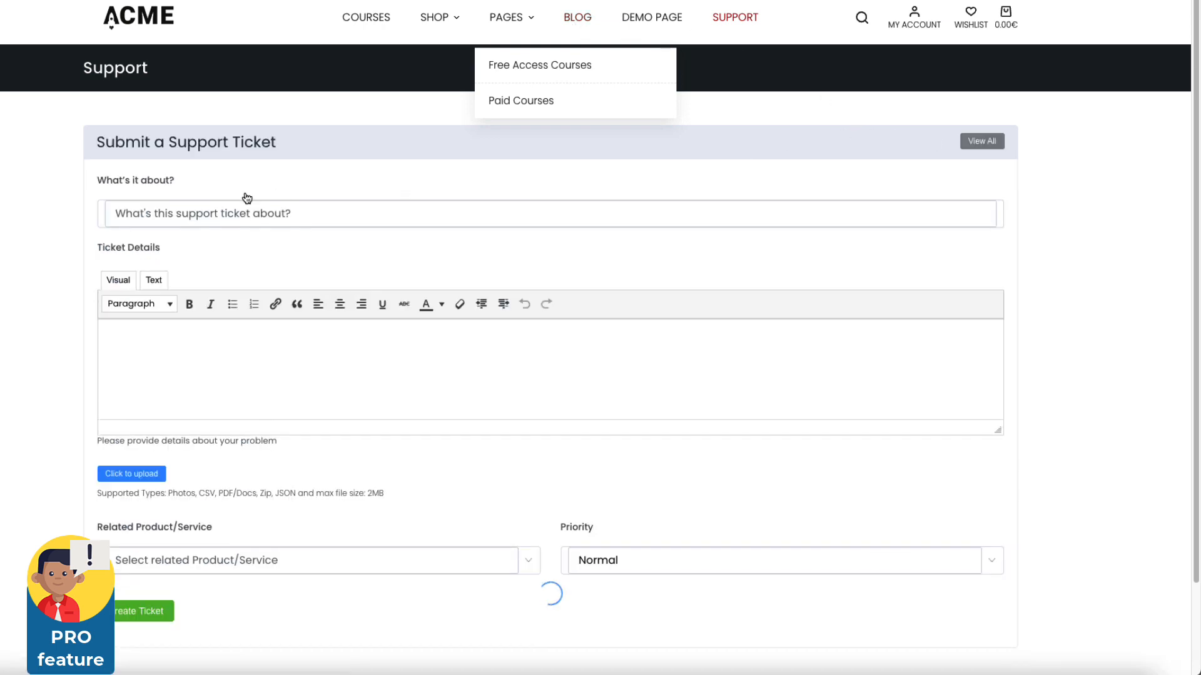
click(199, 219)
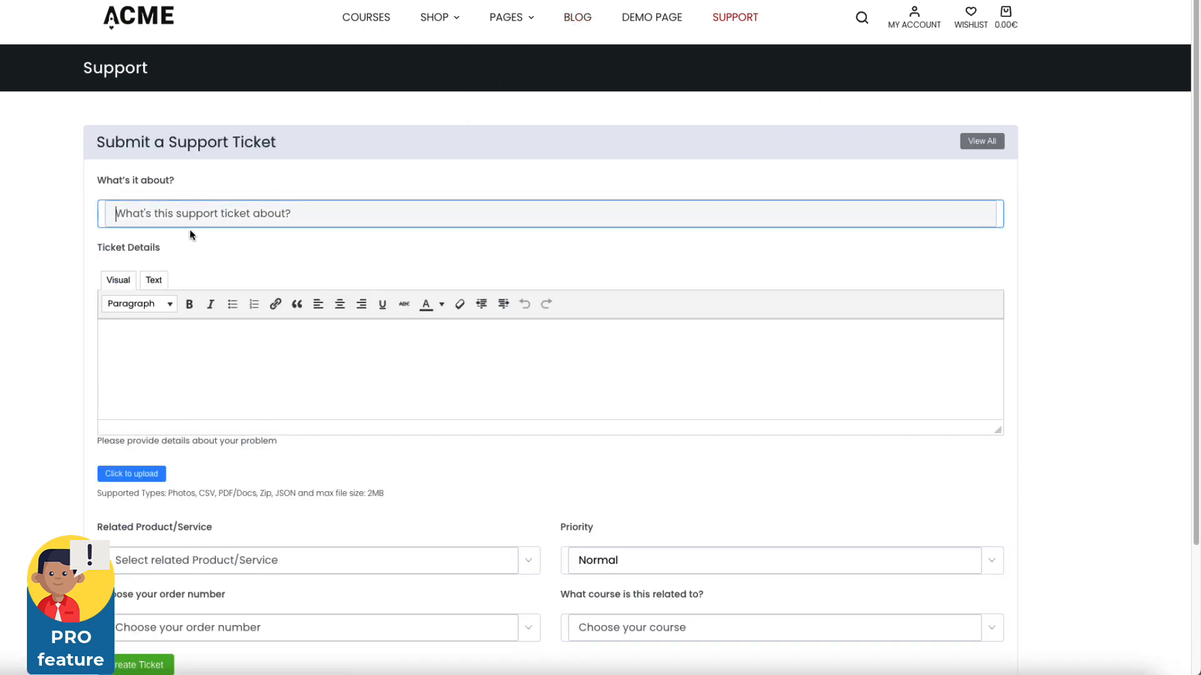
text(kamad)
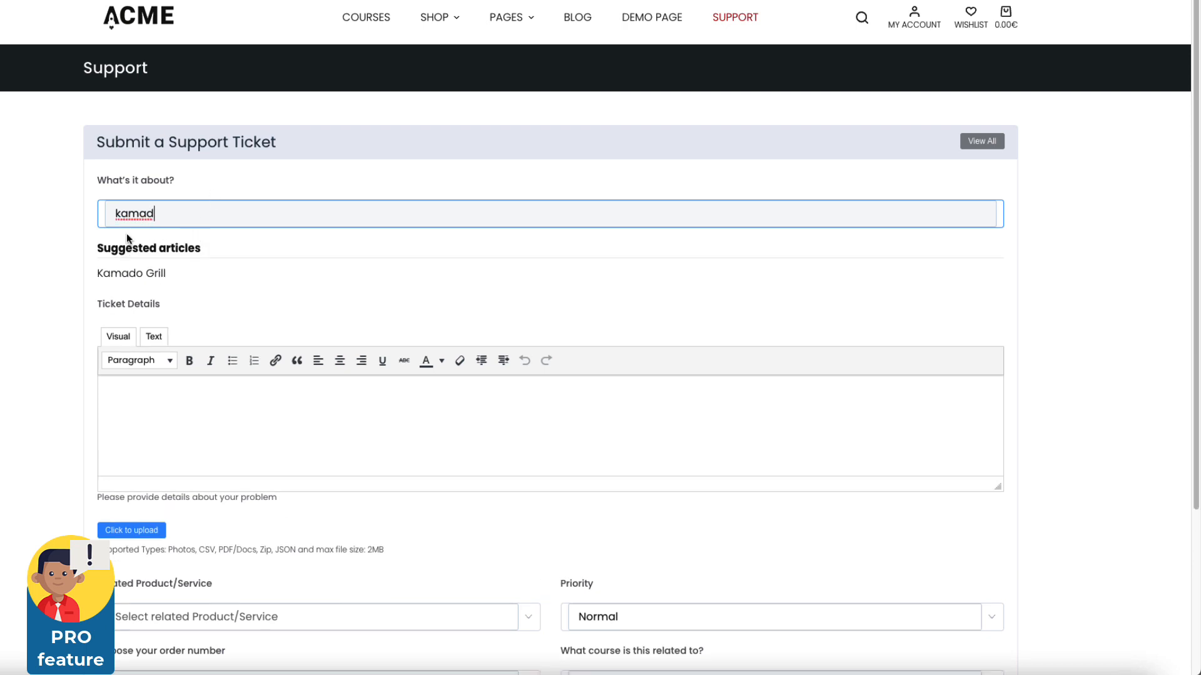
click(145, 276)
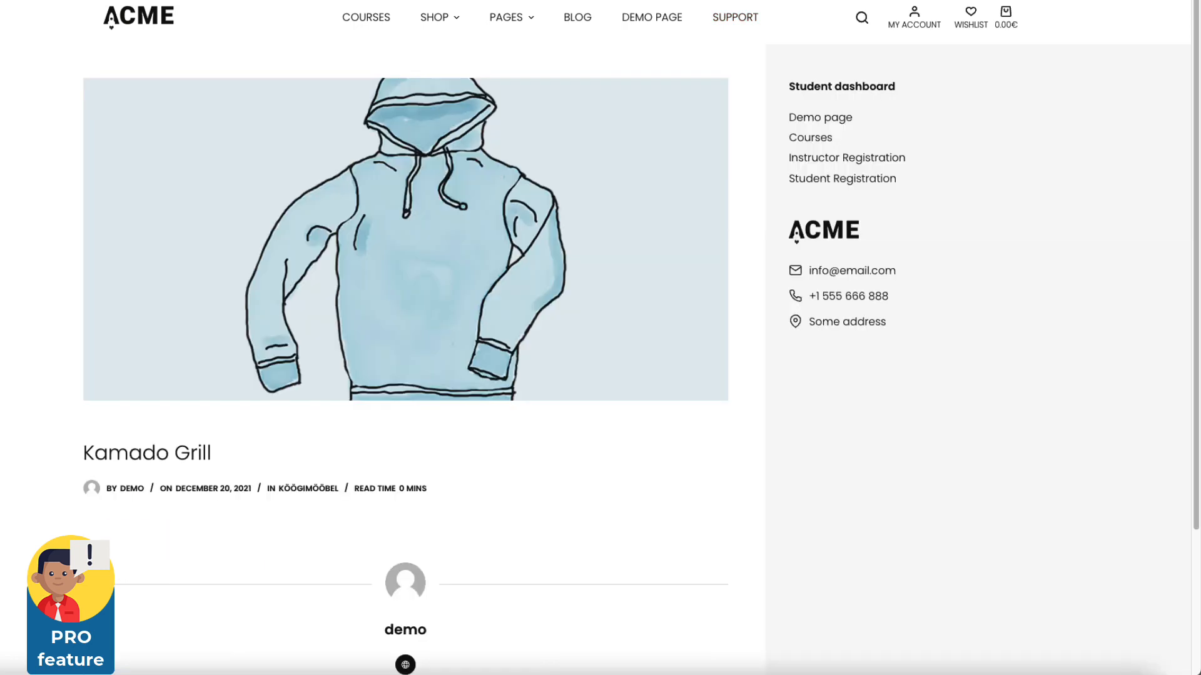
Go back to the ticket form and extend the subject with asas as as as to test article suggestions
key(alt+Left)
click(193, 208)
text(asas)
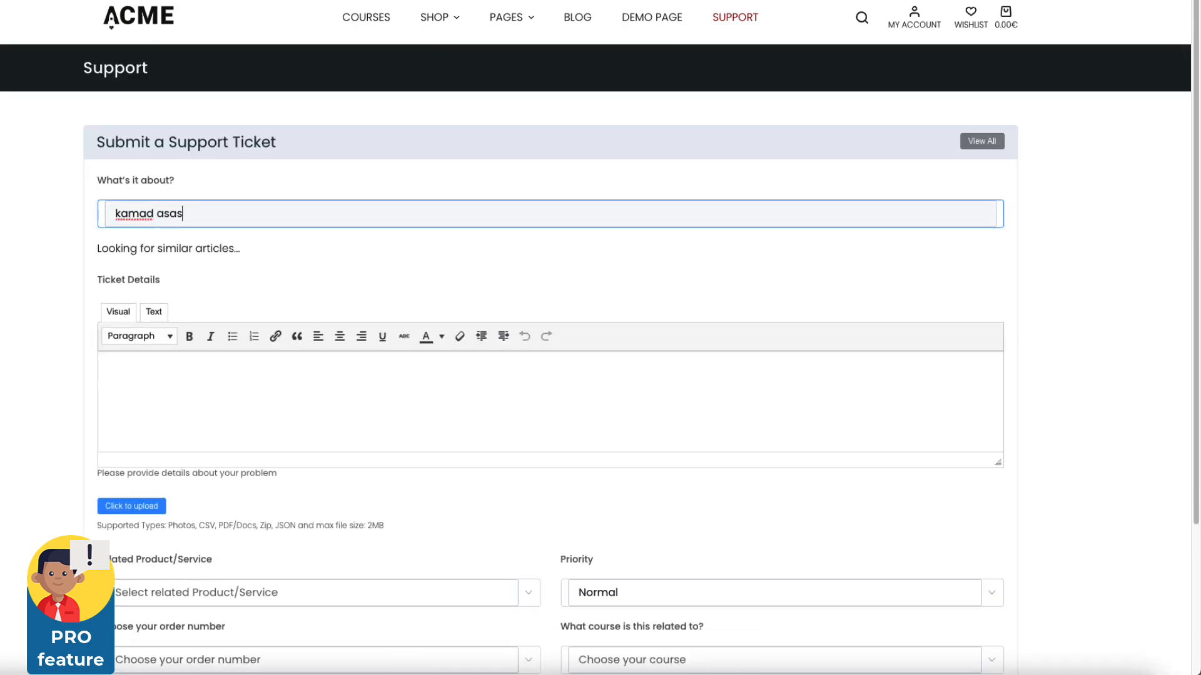
text(as as as)
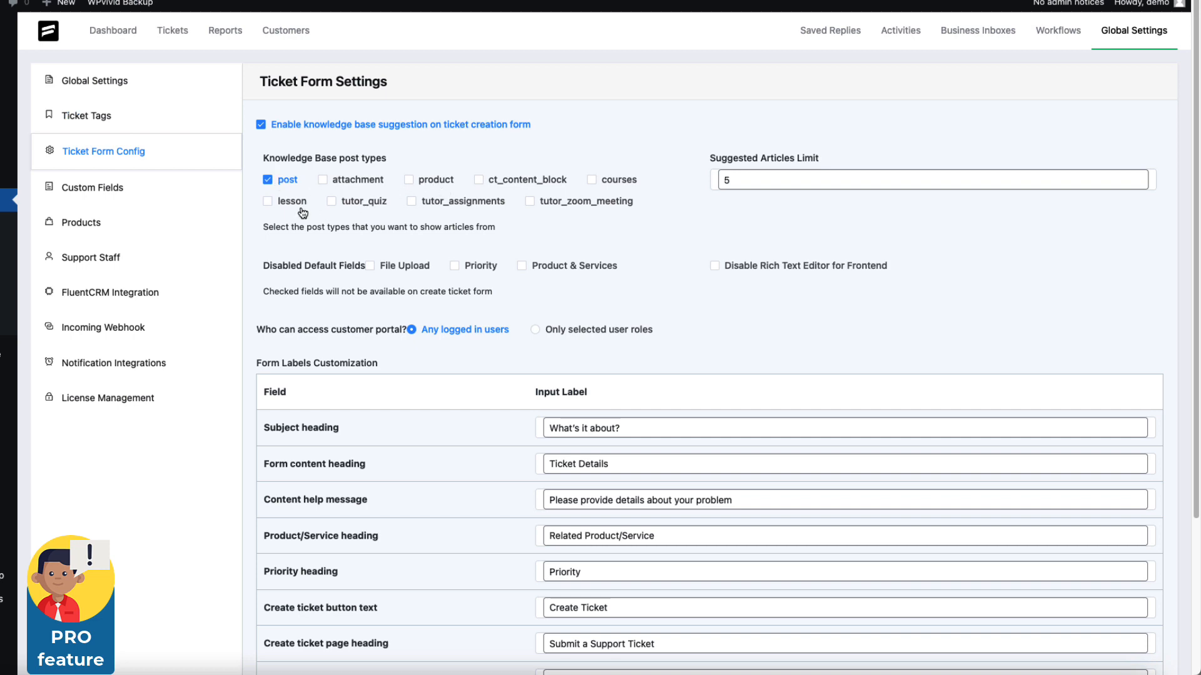
Enable the support link in WooCommerce account navigation, save the settings, and open Messages in the customer account
scroll(631, 275, down, 5)
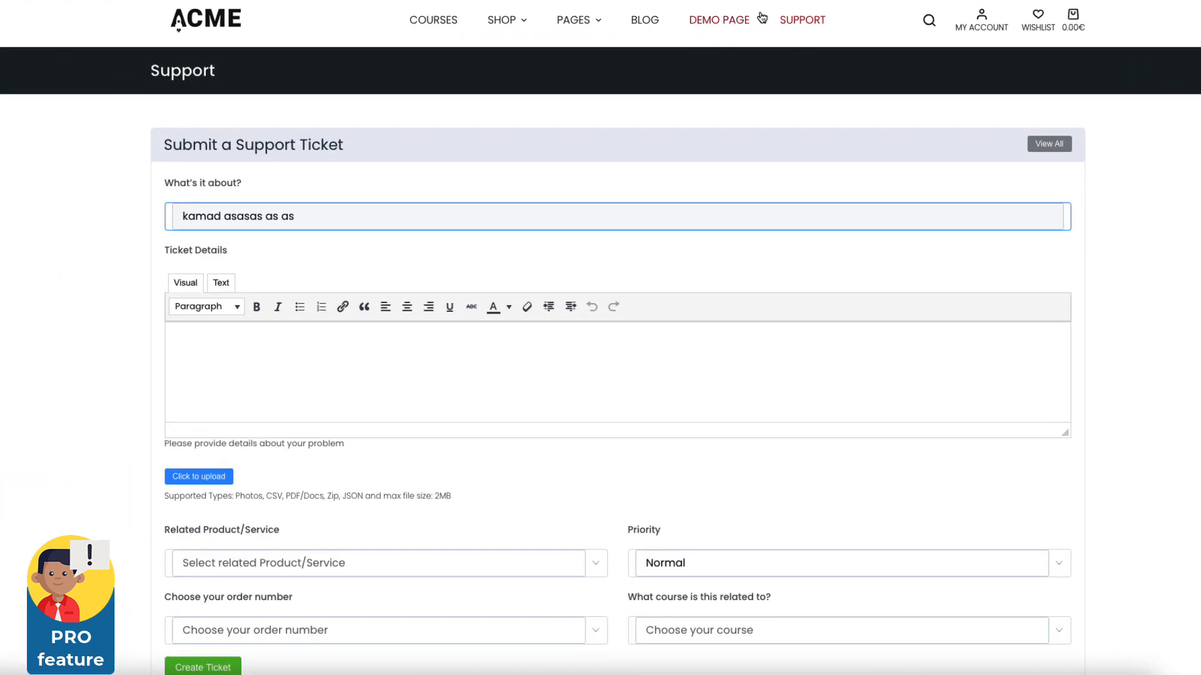
click(798, 22)
click(987, 21)
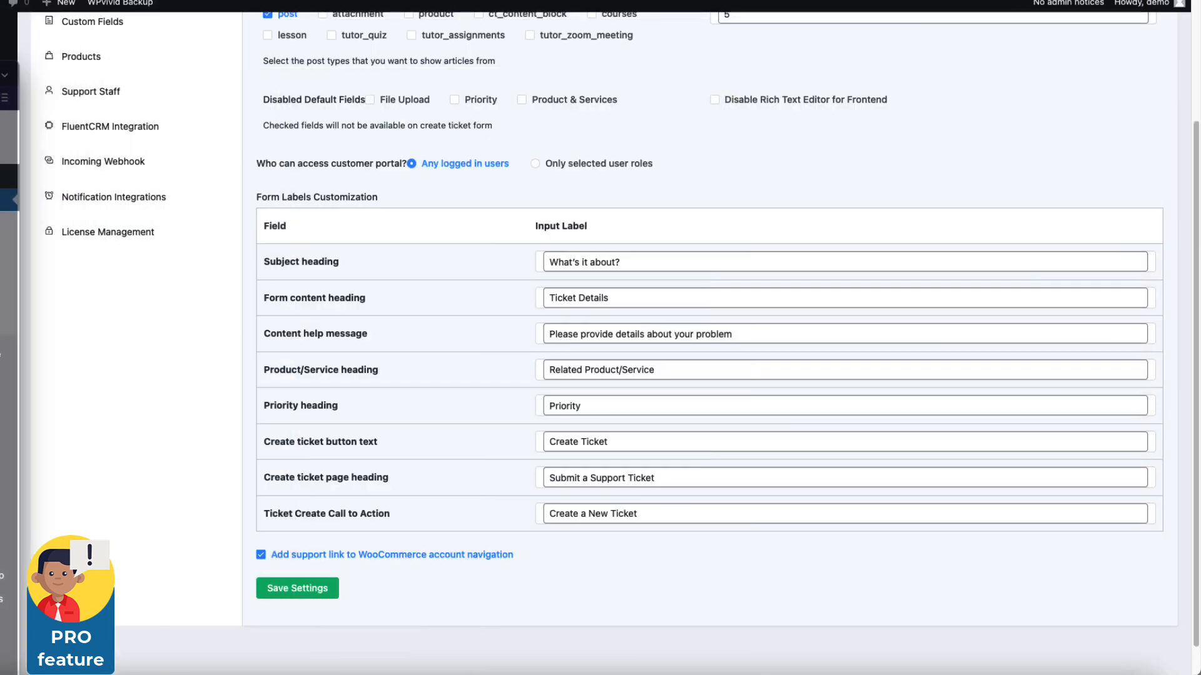
click(281, 555)
click(296, 586)
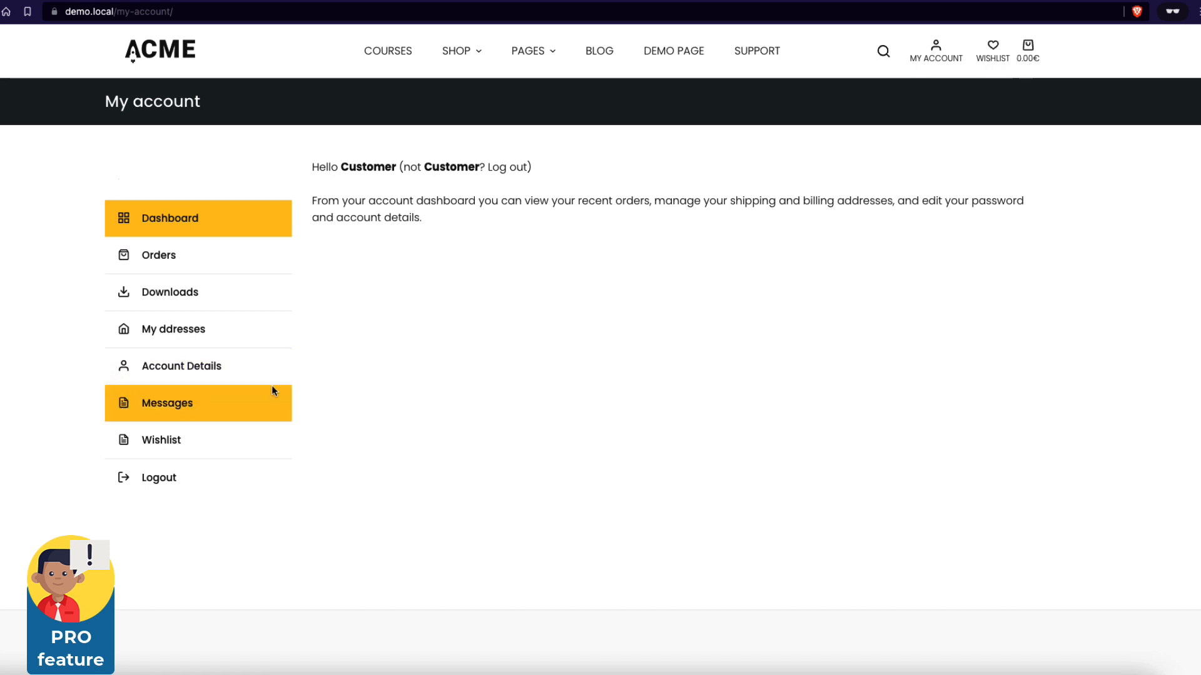
click(179, 409)
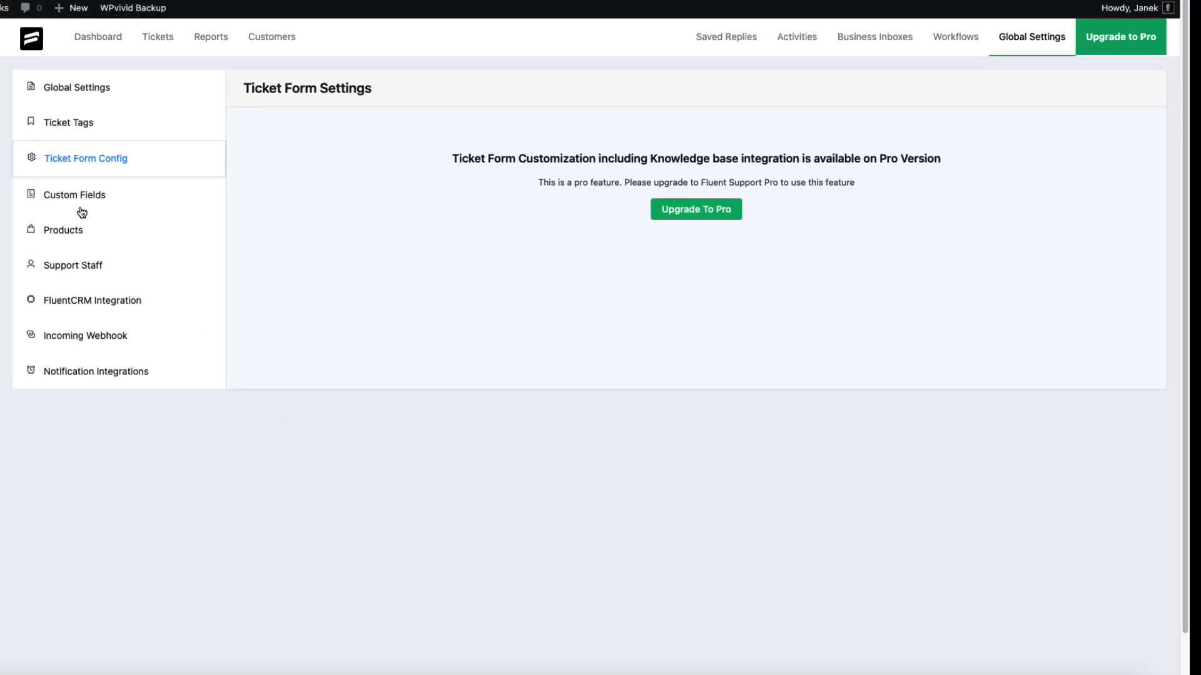
Save the Ticket Form Config settings again with the WooCommerce account support link enabled
click(94, 193)
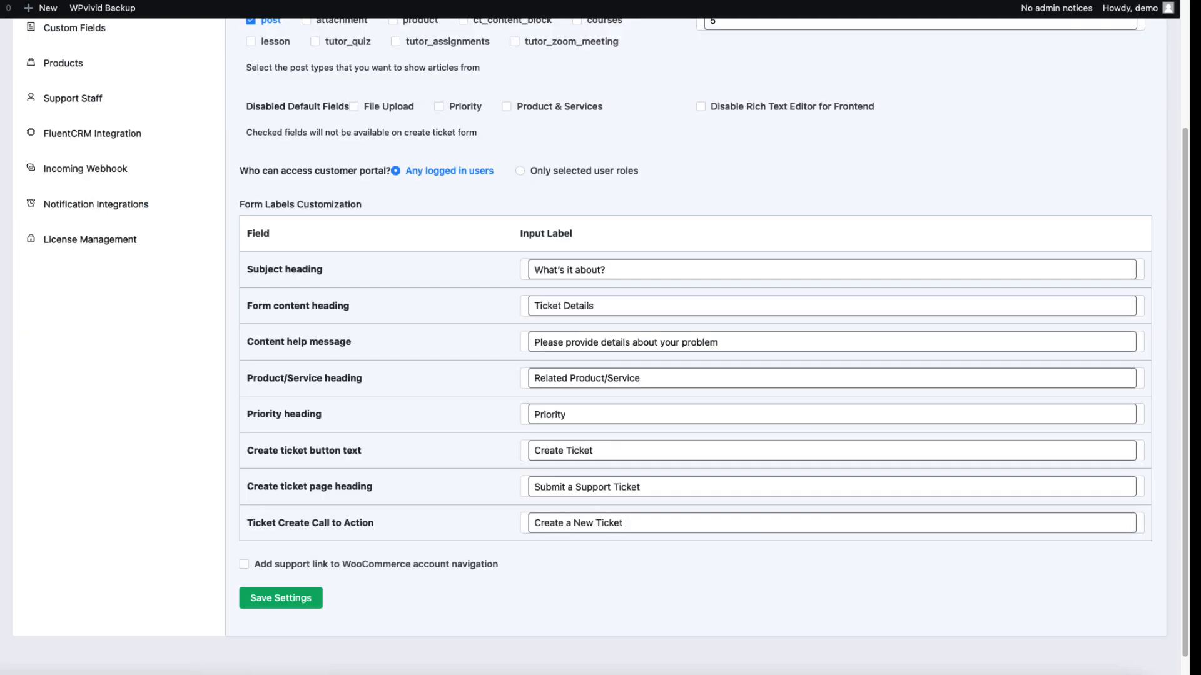
scroll(162, 269, up, 3)
scroll(163, 272, down, 3)
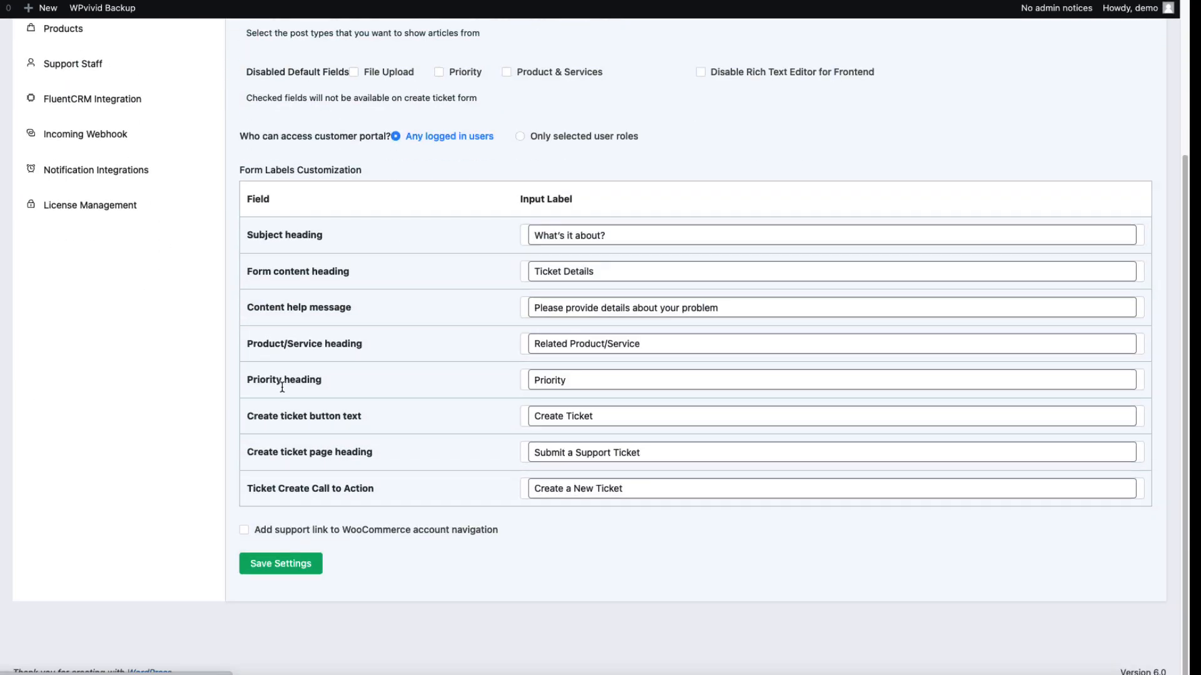
click(286, 561)
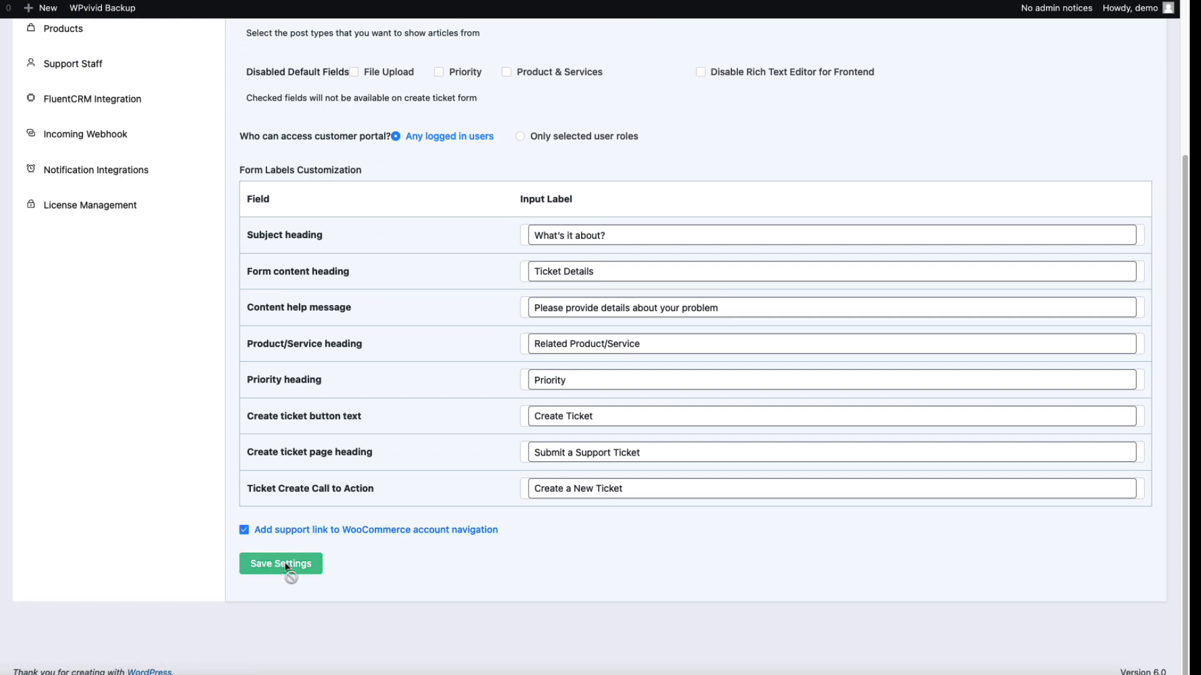
scroll(166, 341, up, 2)
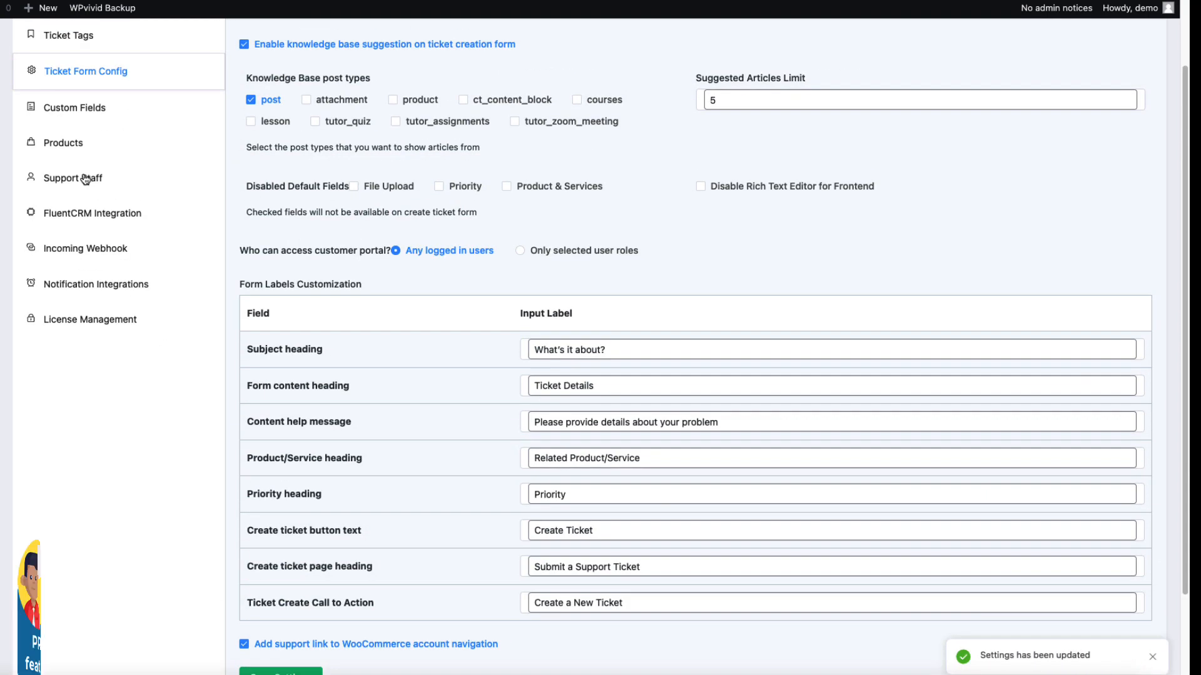
Open Custom Fields and review the field types available for a new custom field, including WooCommerce Products, without adding one
click(90, 108)
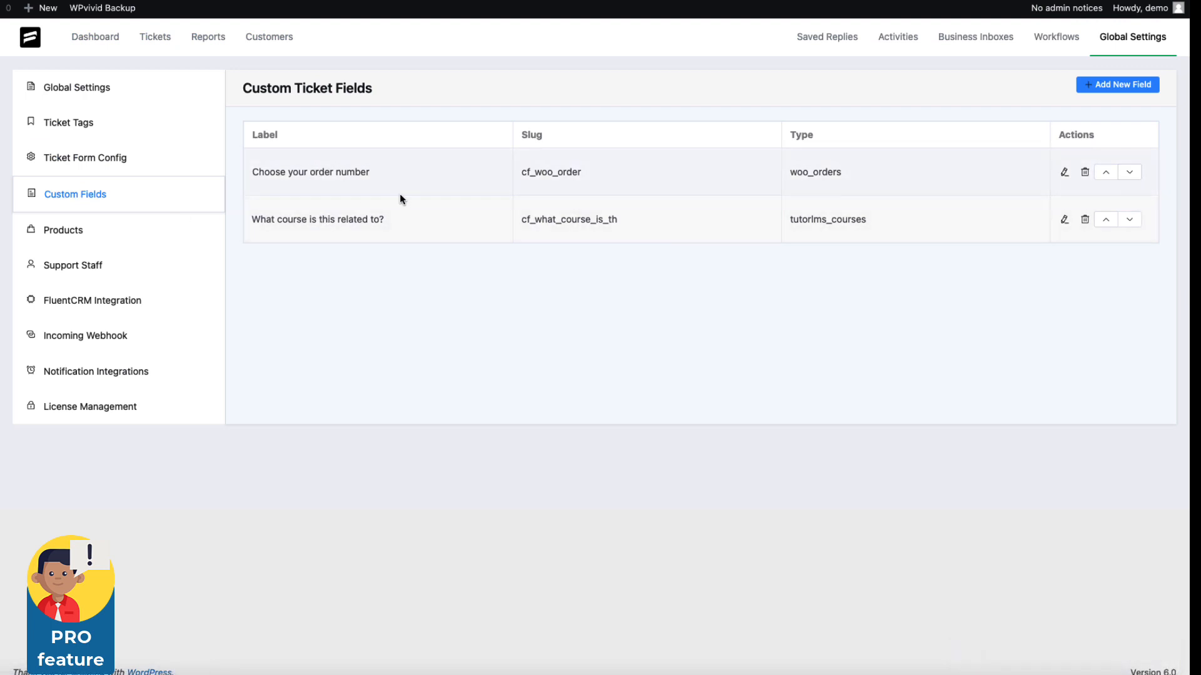
click(1119, 84)
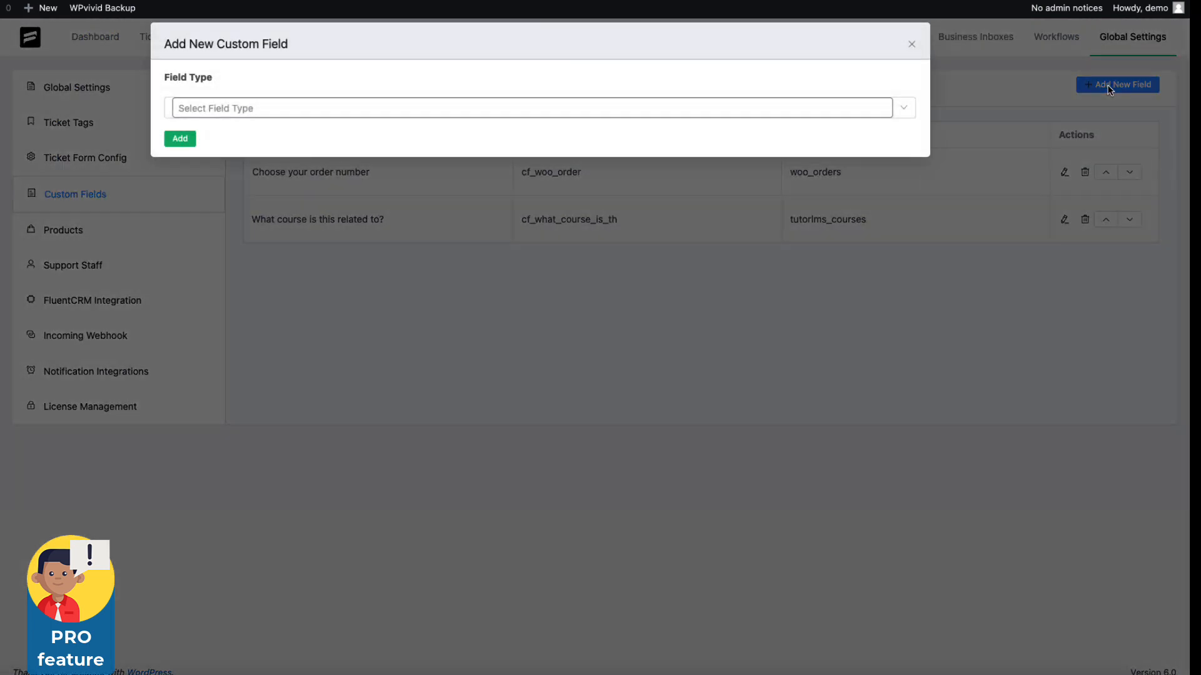
click(249, 107)
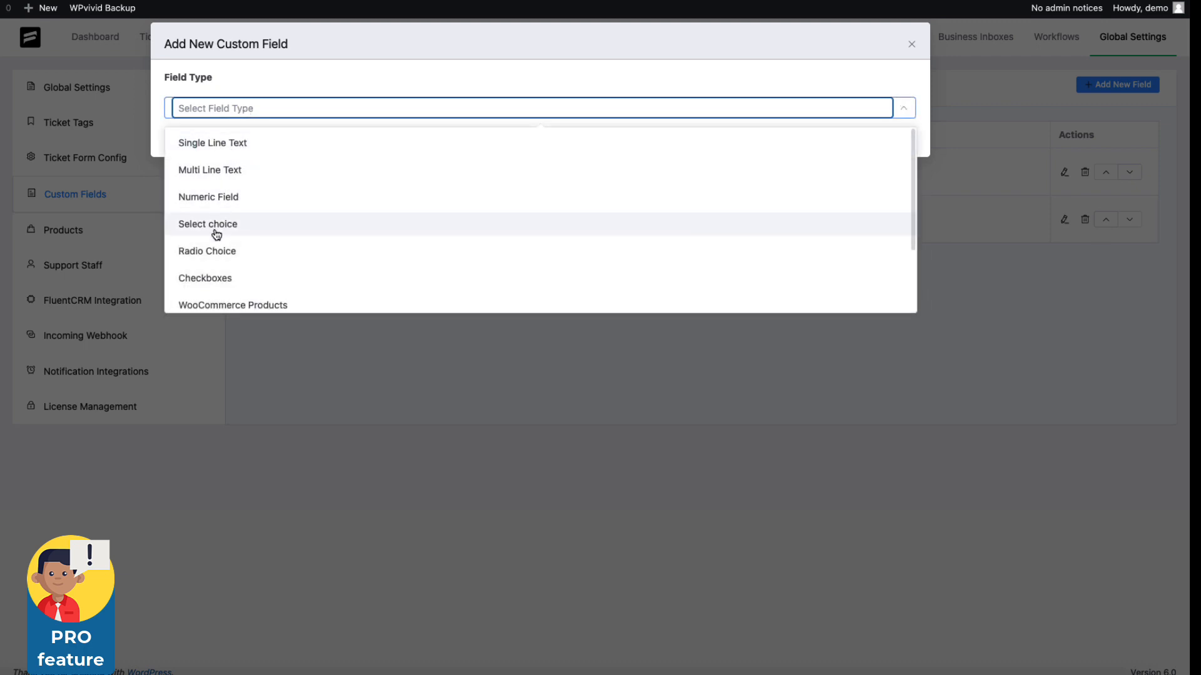
scroll(287, 244, down, 3)
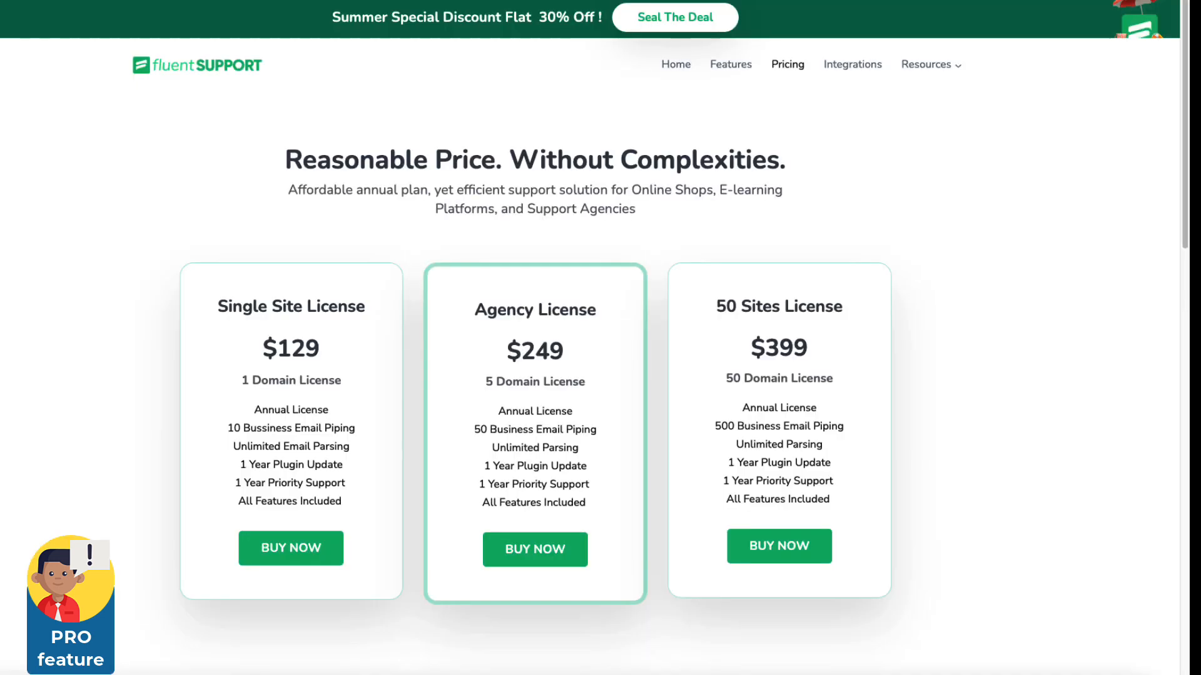
scroll(846, 223, down, 4)
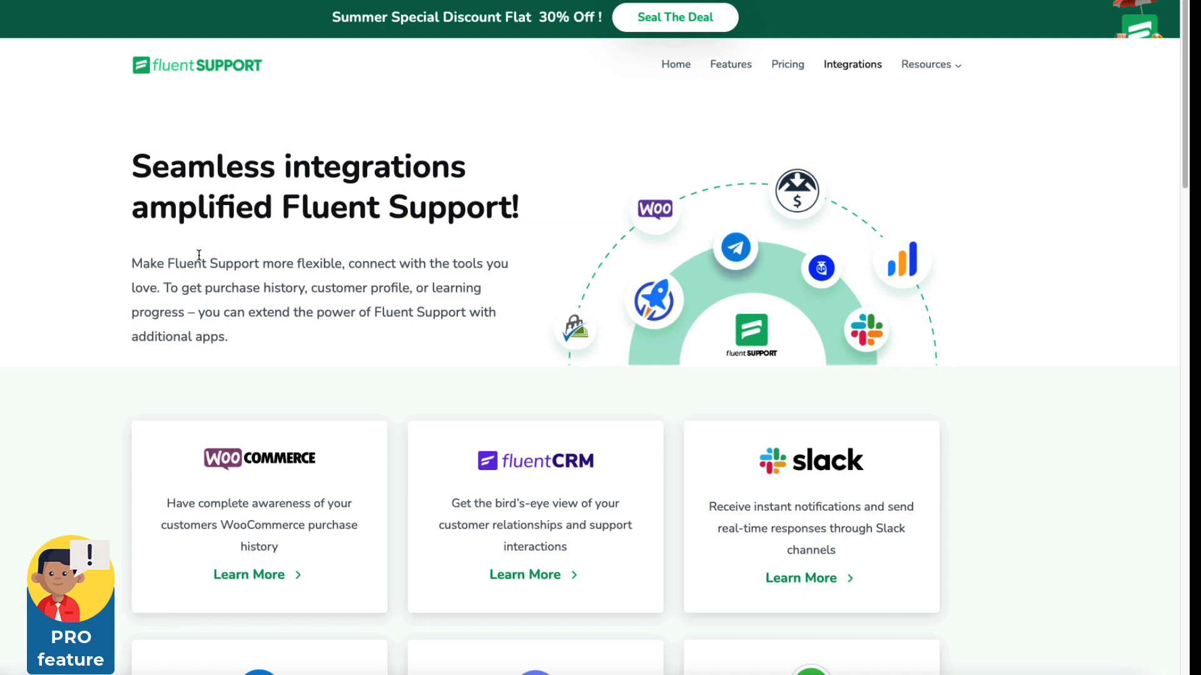
scroll(199, 256, down, 12)
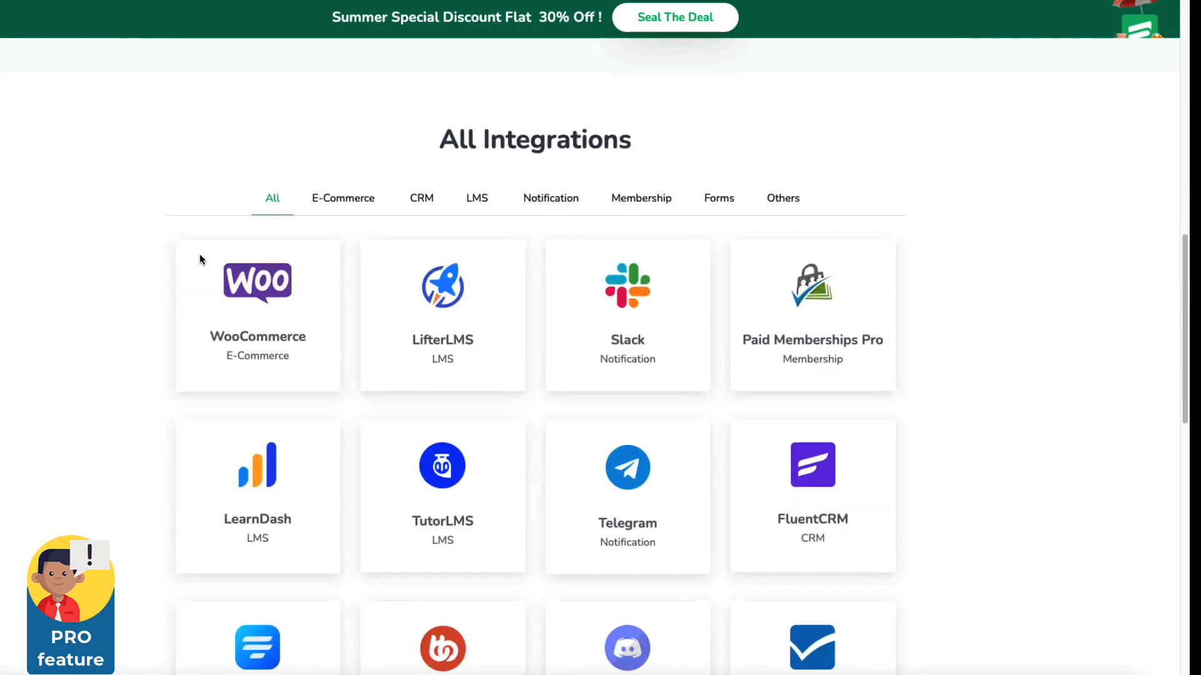
scroll(200, 254, down, 2)
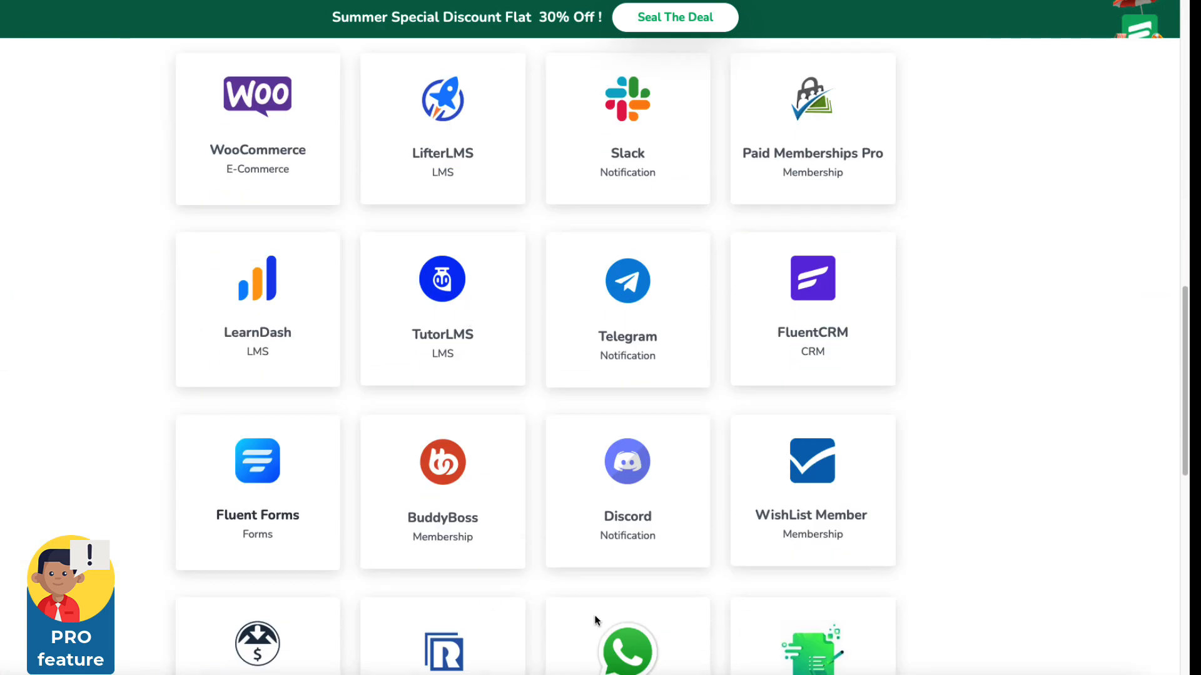
scroll(895, 400, down, 2)
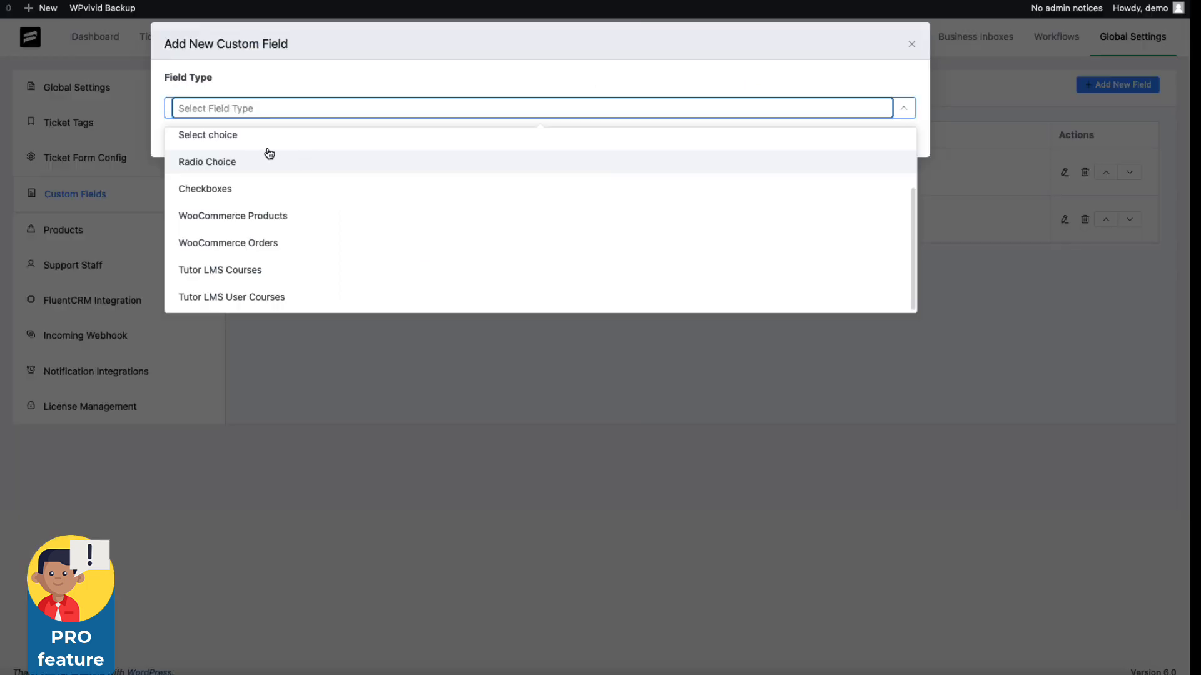
click(280, 218)
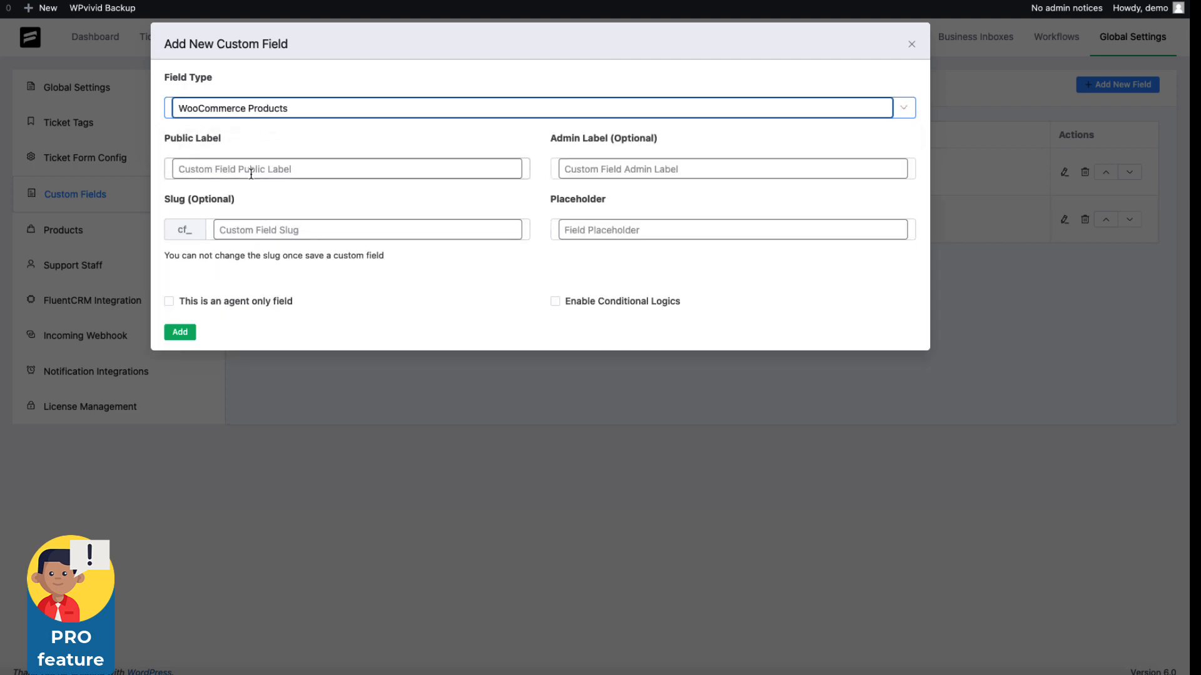
click(912, 47)
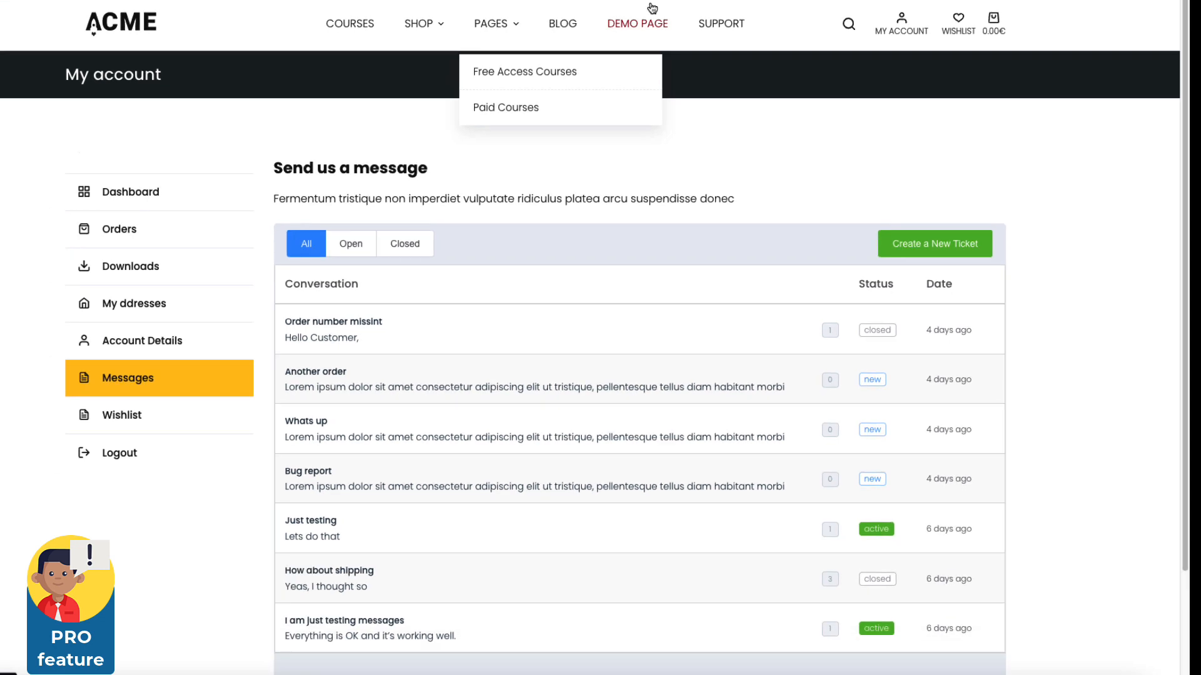
Start a new ticket from the account's Messages and pick the customer's order and the Nutrition: Build Your Perfect Diet & Meal Plan course
click(936, 245)
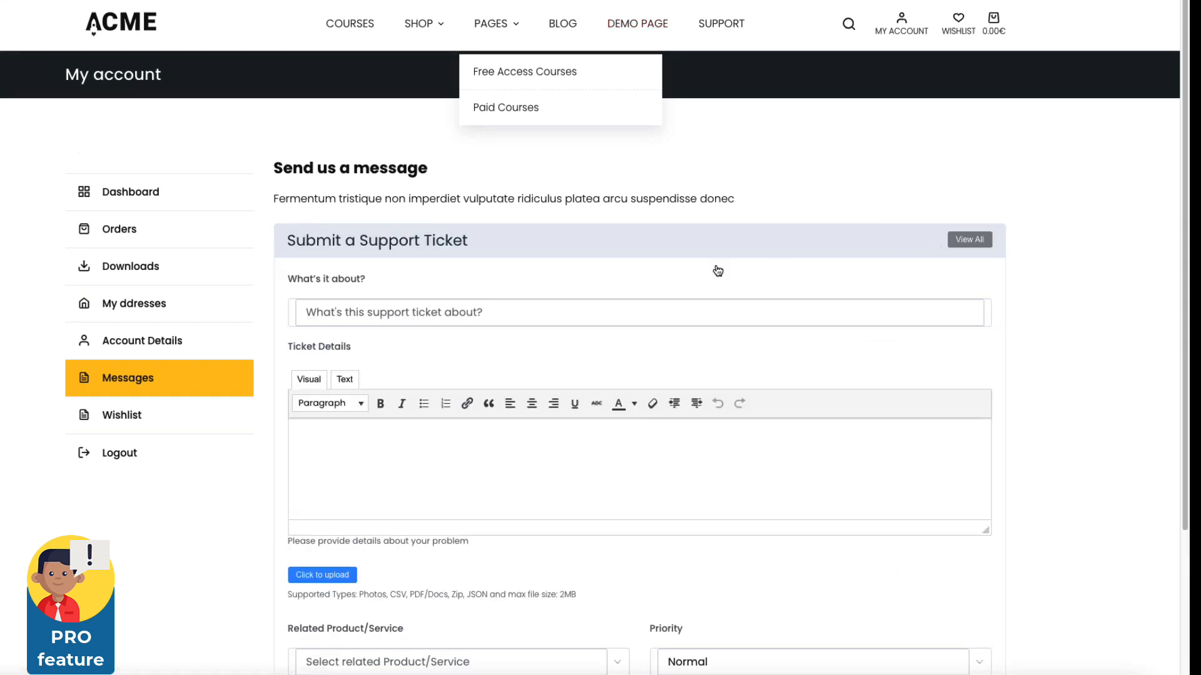
scroll(688, 279, down, 3)
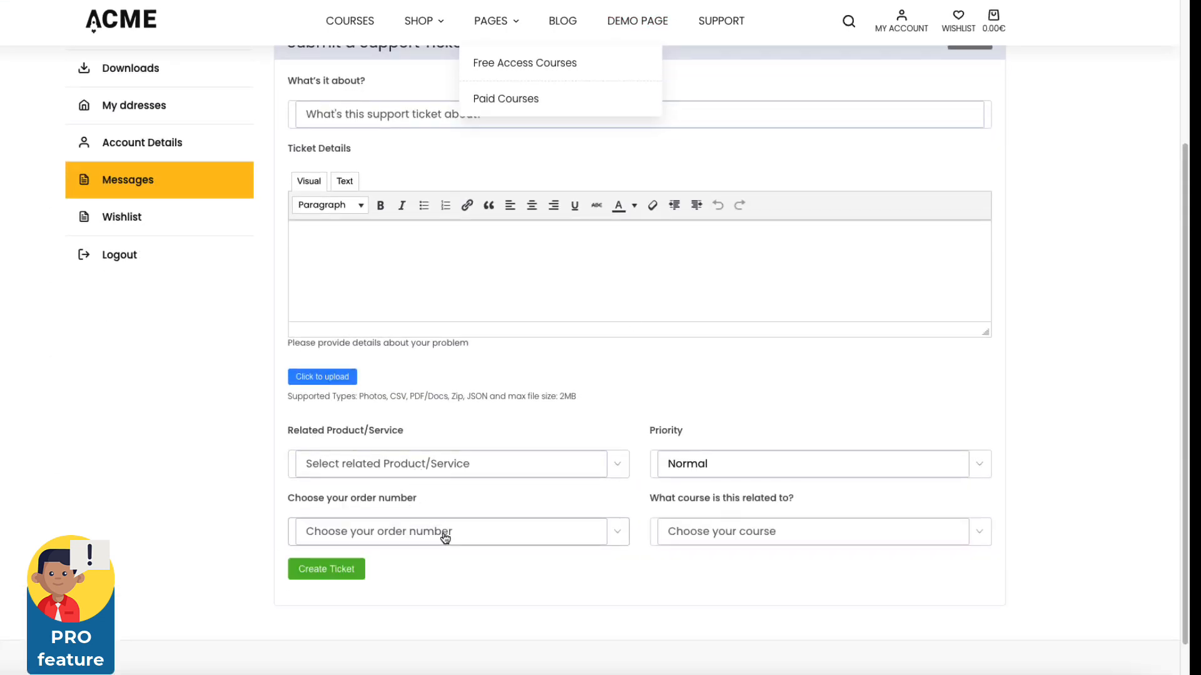
click(443, 535)
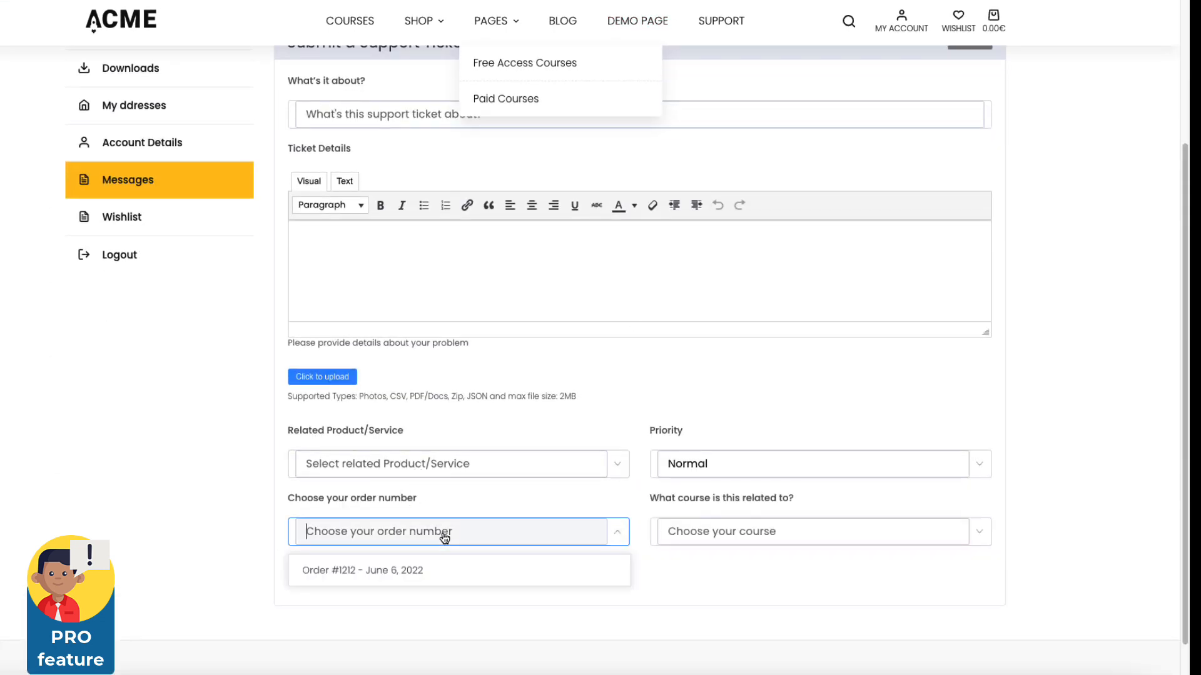
click(368, 571)
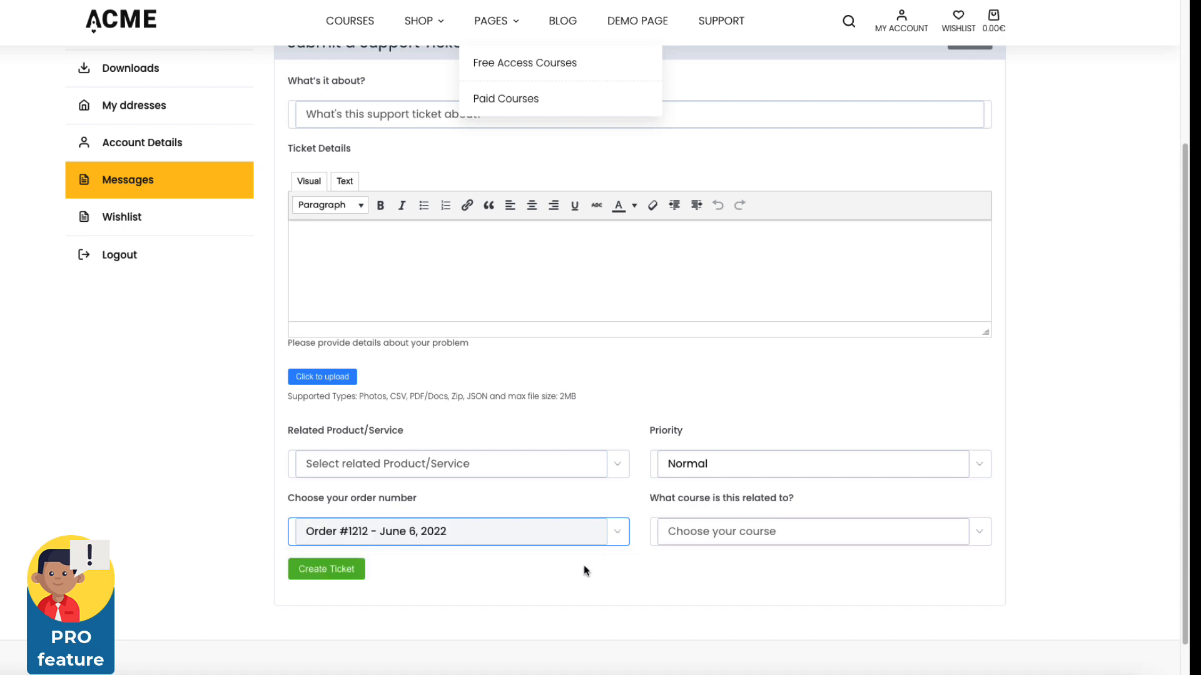
click(697, 536)
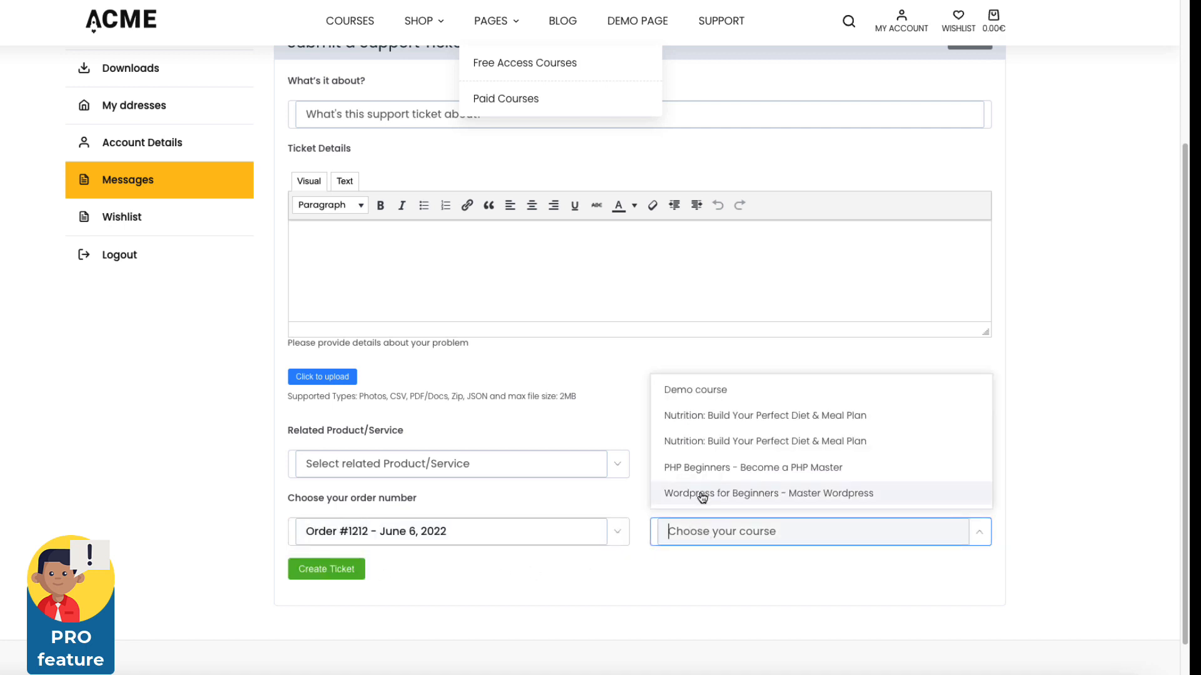
scroll(702, 497, down, 1)
click(719, 603)
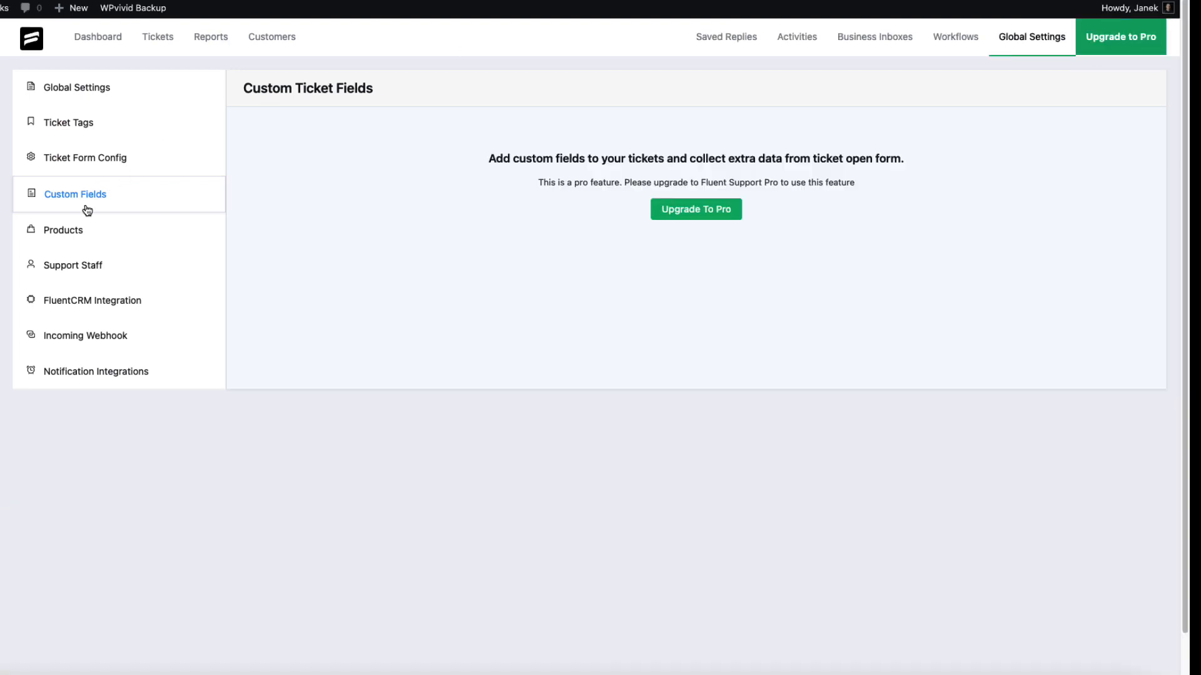
Set the ticket's related product/service to Return and shipping
click(65, 238)
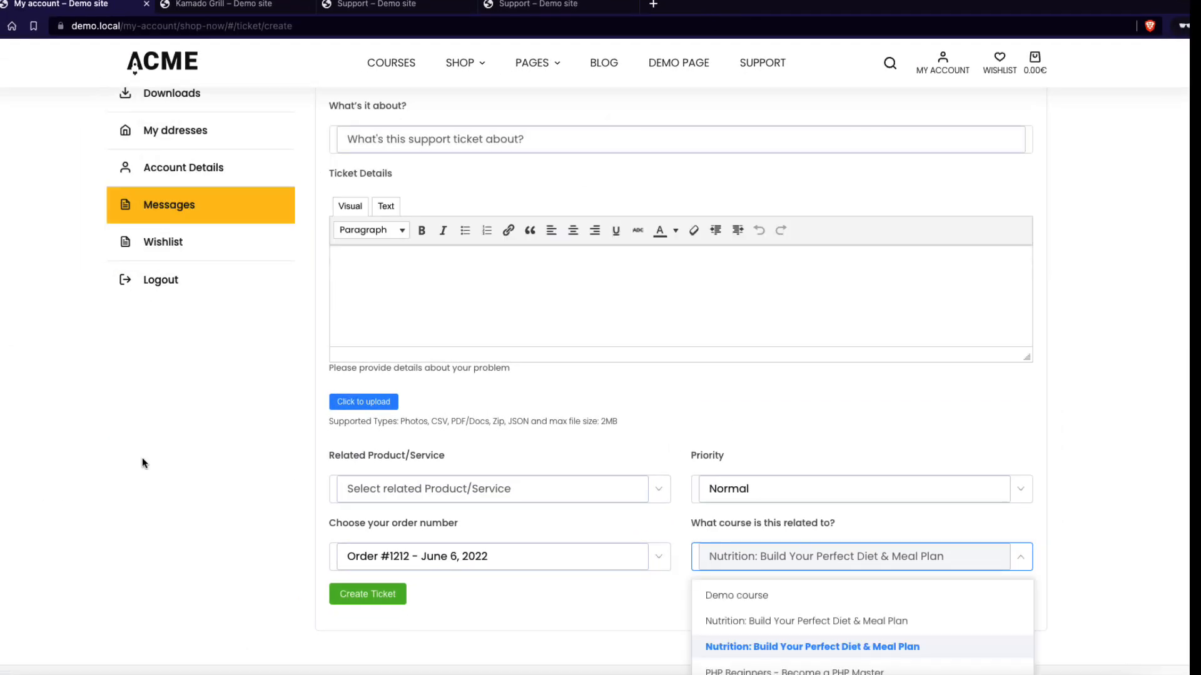
click(145, 454)
scroll(144, 454, down, 1)
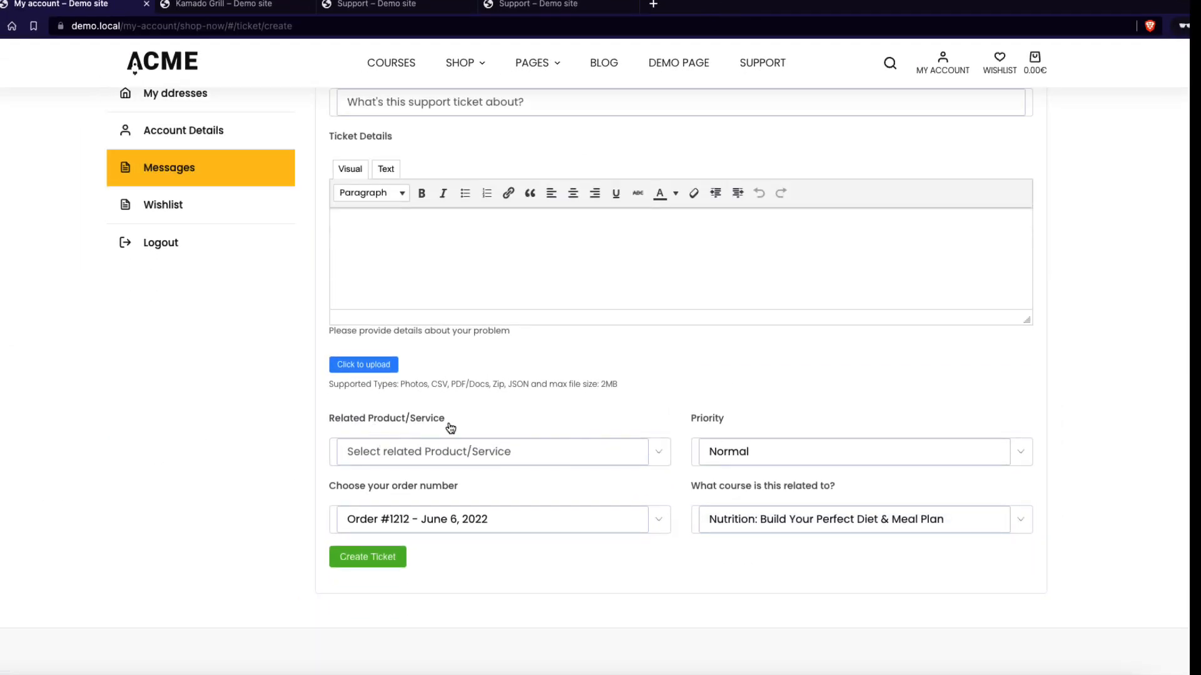
click(475, 457)
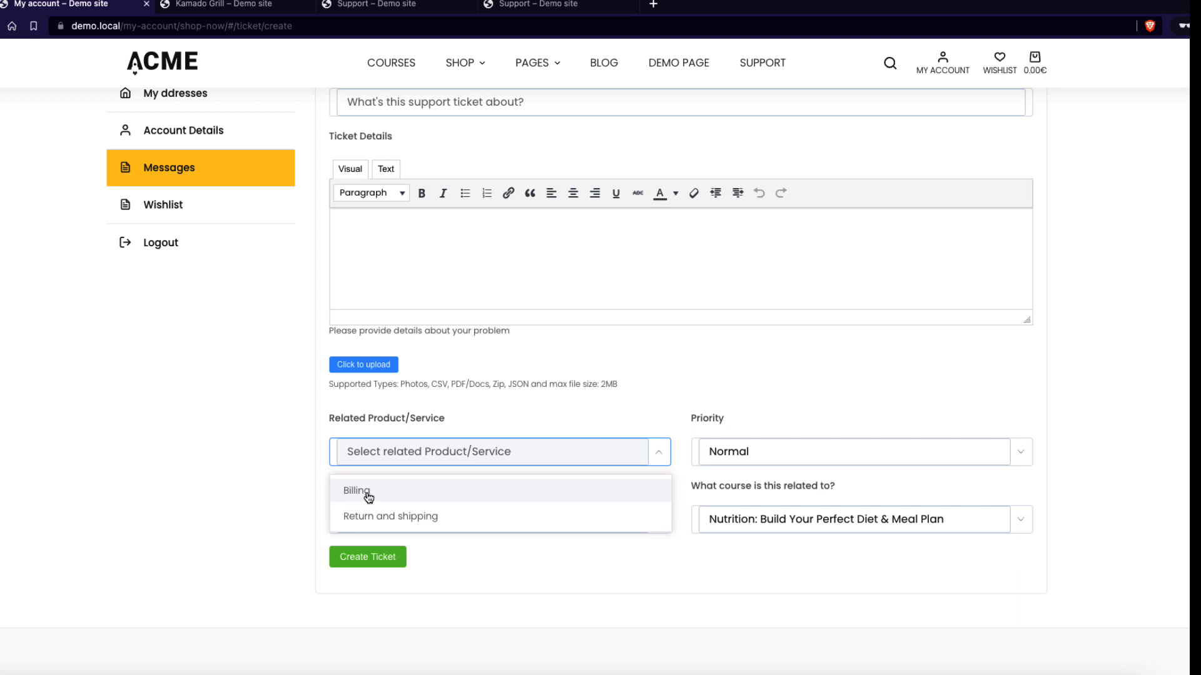
click(374, 495)
click(451, 461)
click(397, 512)
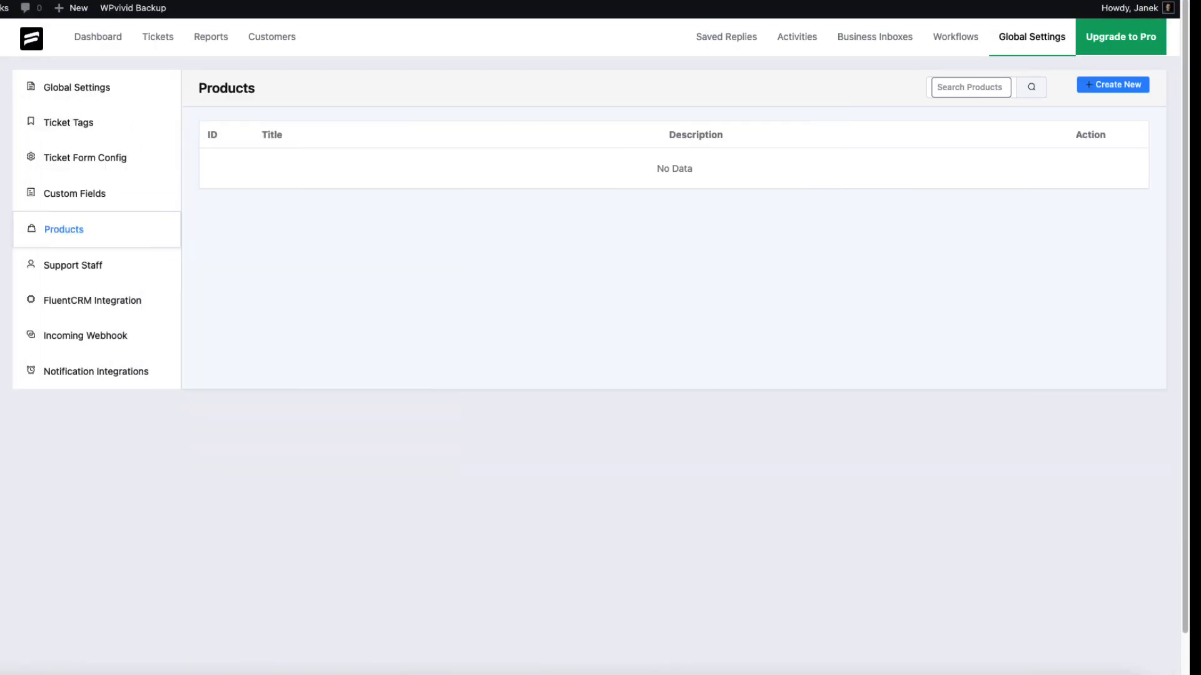
Create two supported products named Billing and Return and shipping
click(1116, 85)
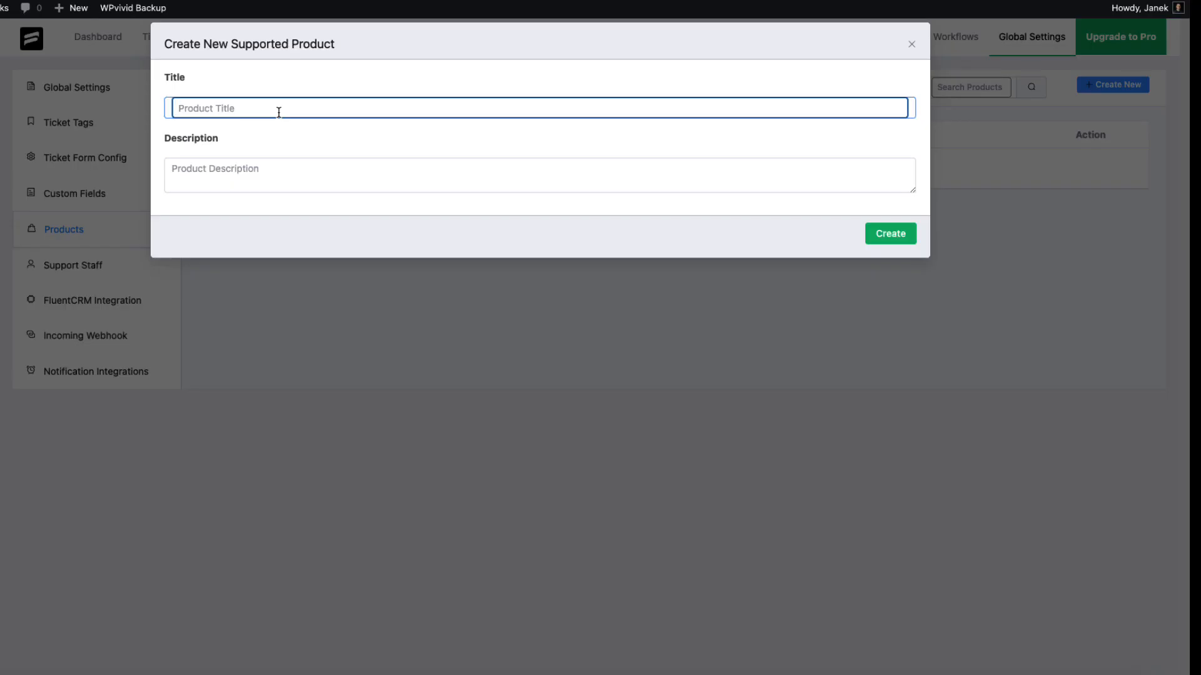
text(Billing)
click(895, 236)
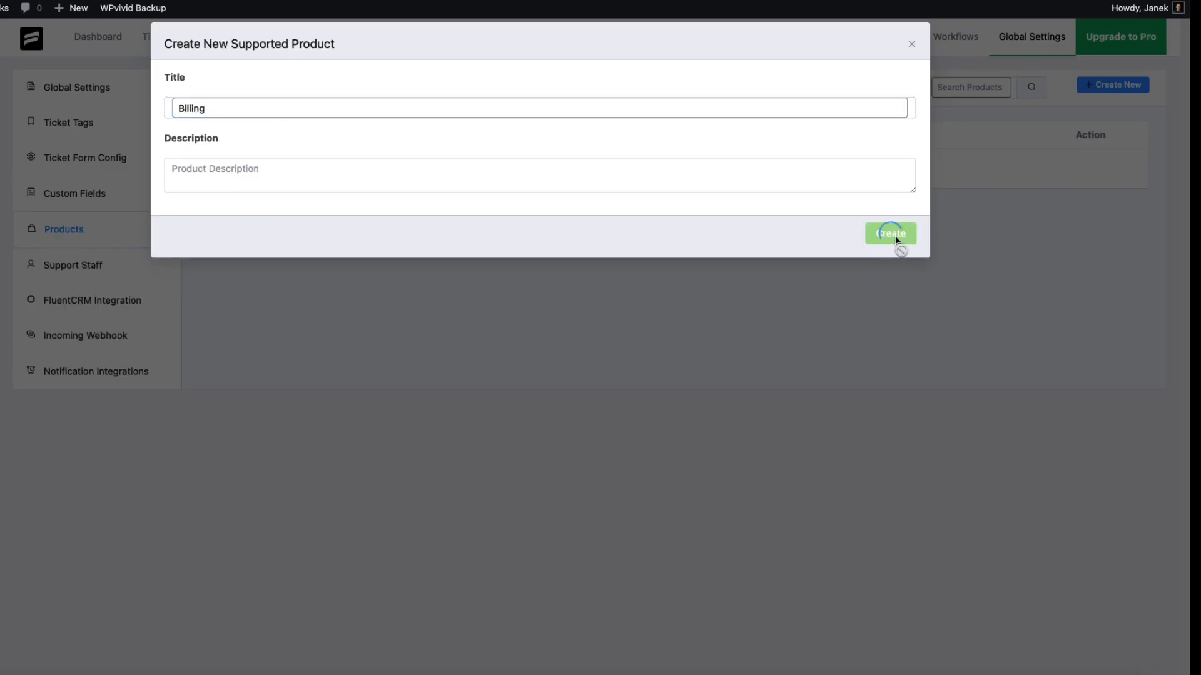
click(1119, 86)
text(Return)
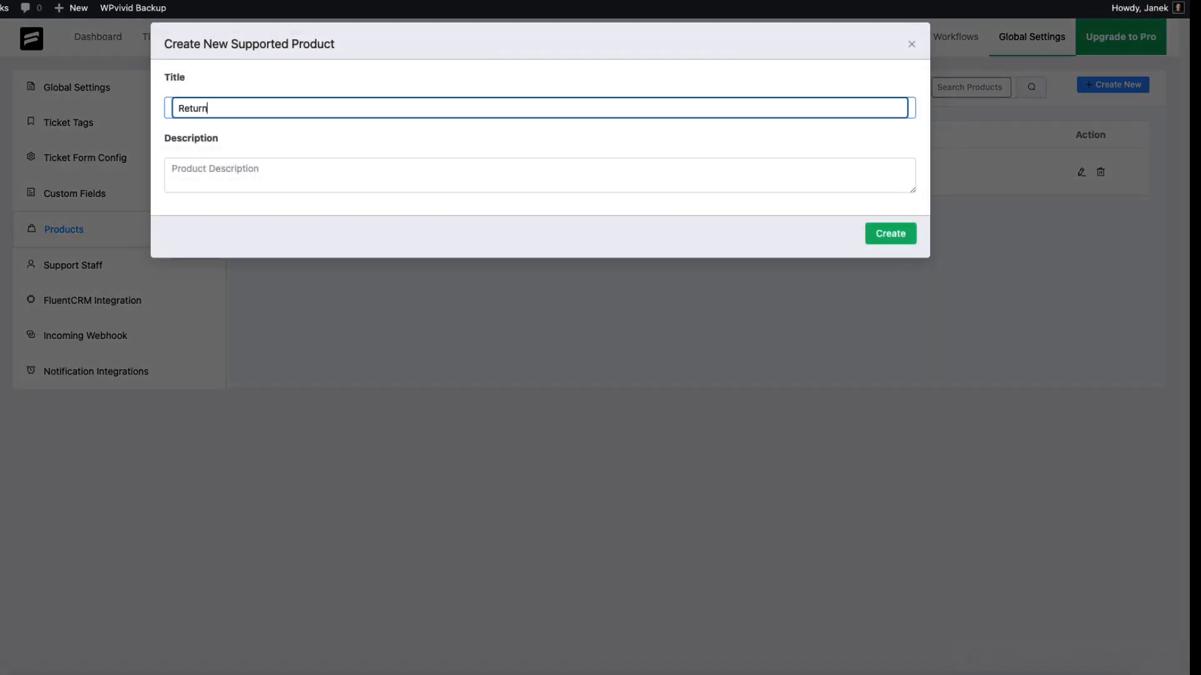
text( and shipping)
click(885, 237)
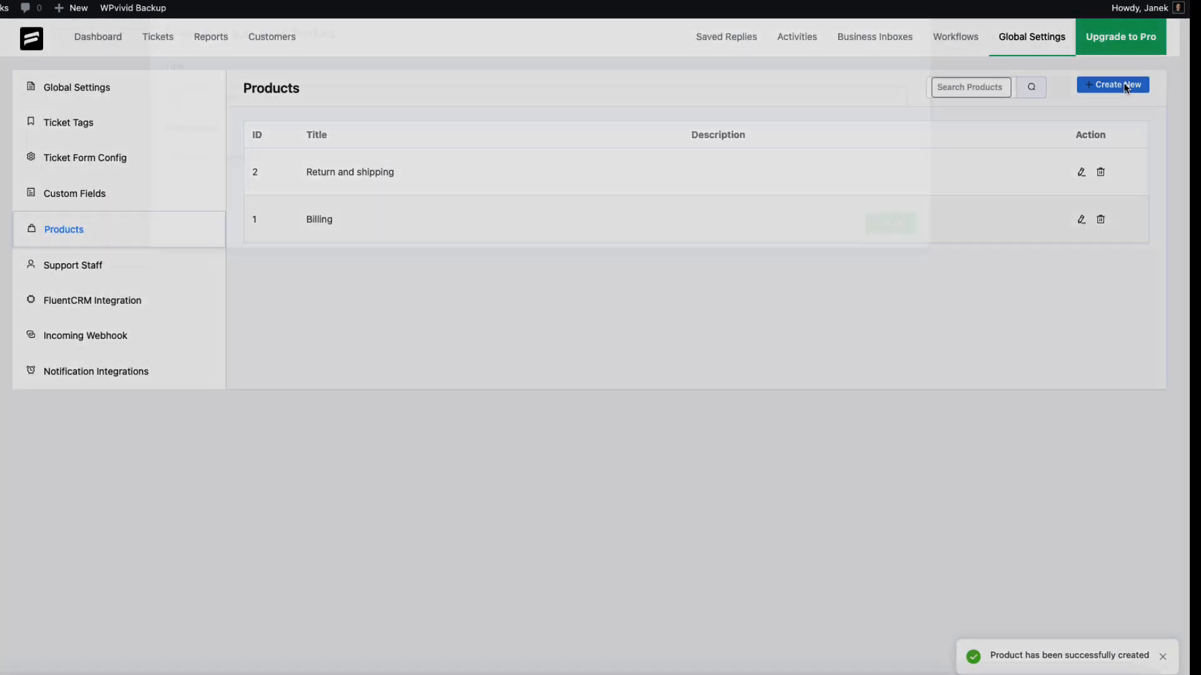
Create a third supported product named Tech support
click(1125, 87)
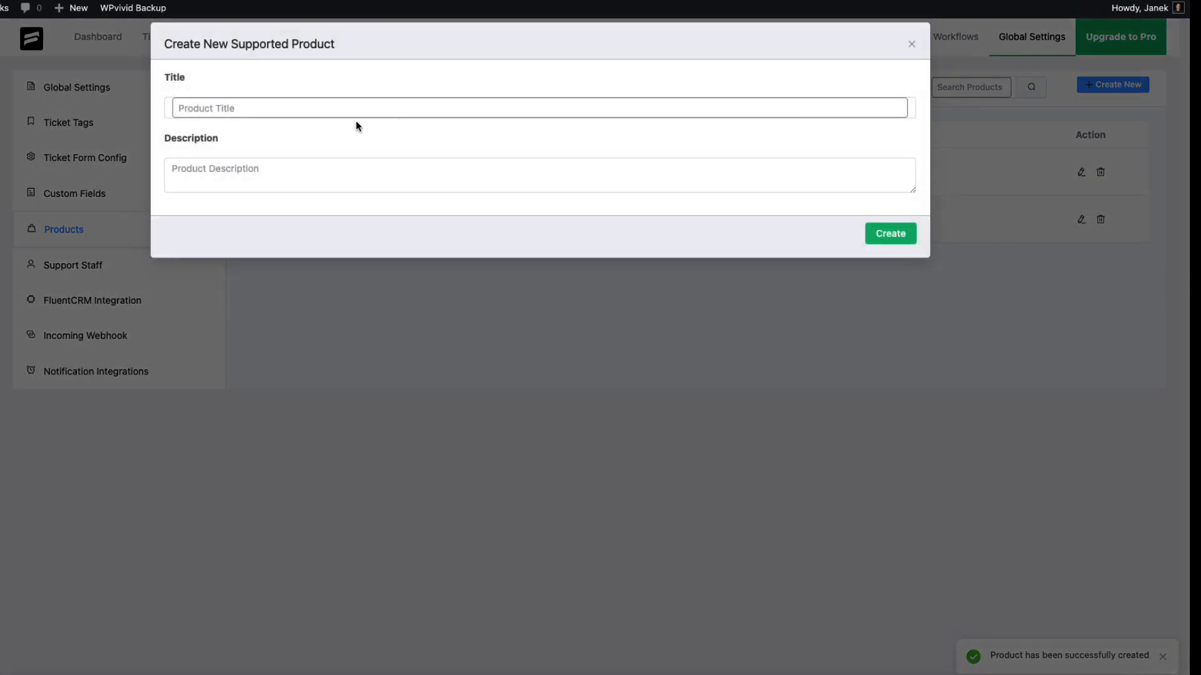
click(313, 110)
text(Tec supporth)
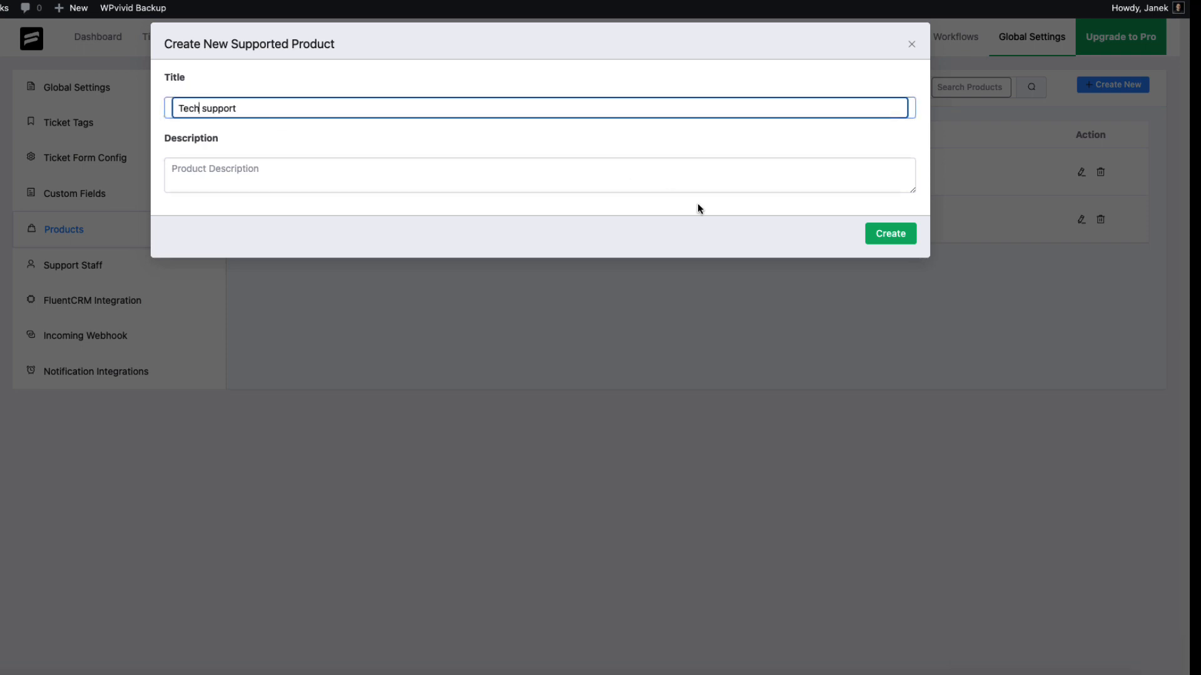
click(900, 234)
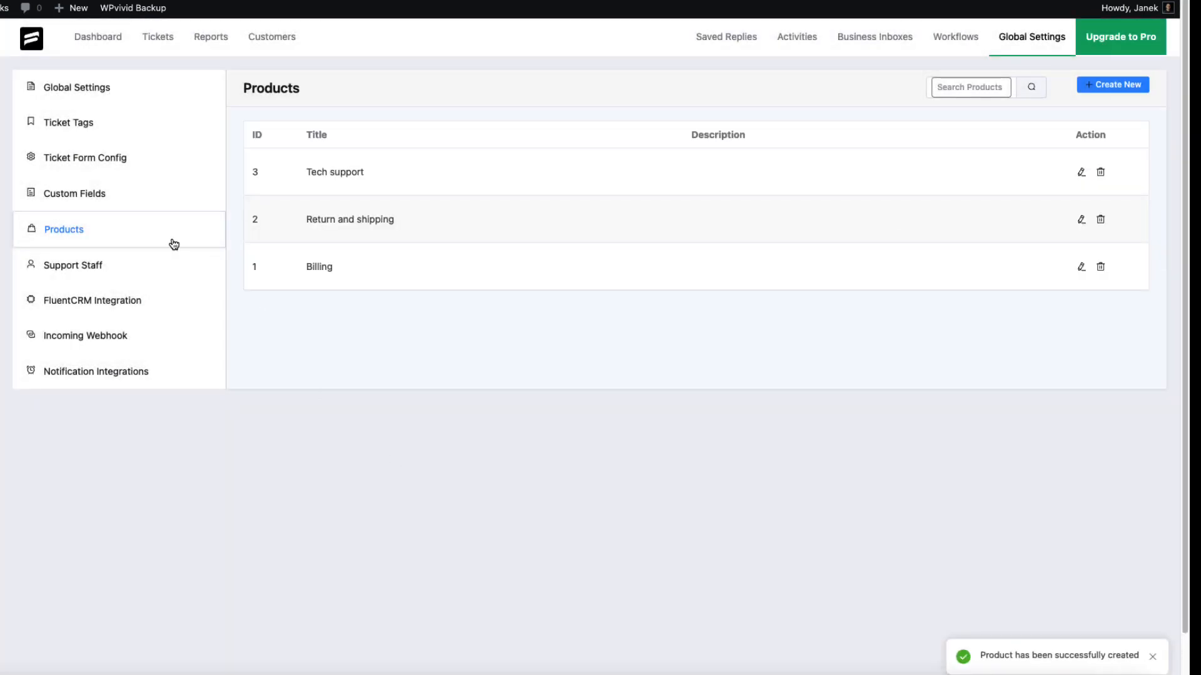
Open Support Staff and review the Add New Support Staff form, closing it without adding an agent
click(65, 267)
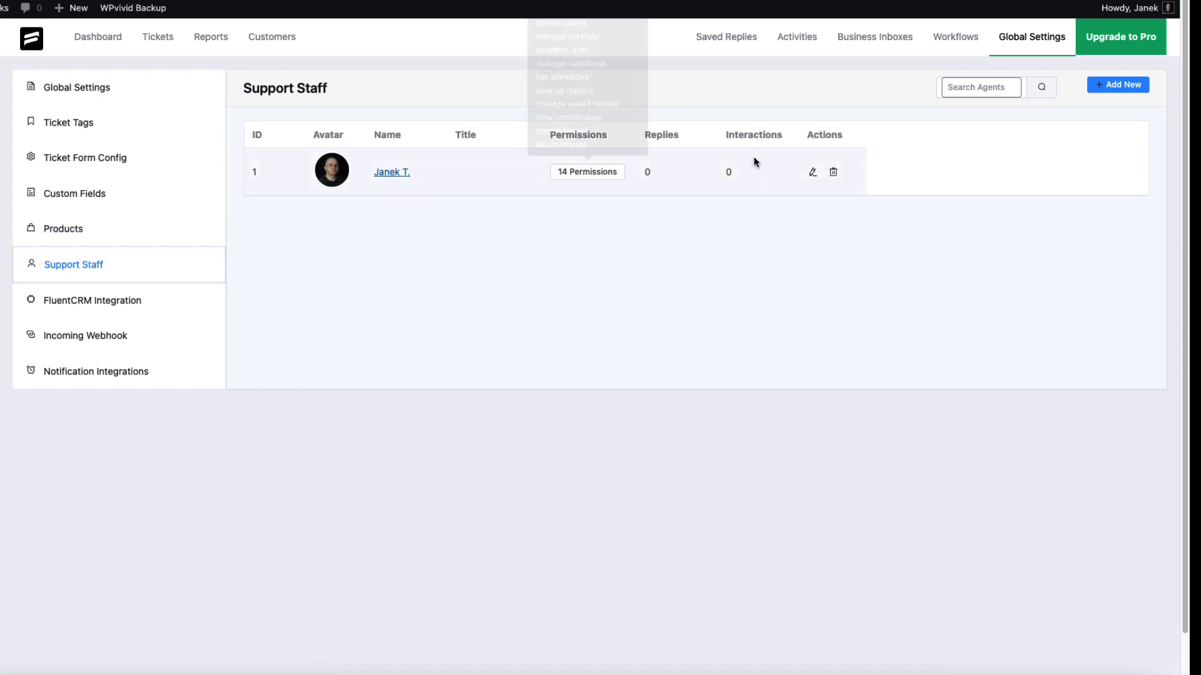
click(1113, 84)
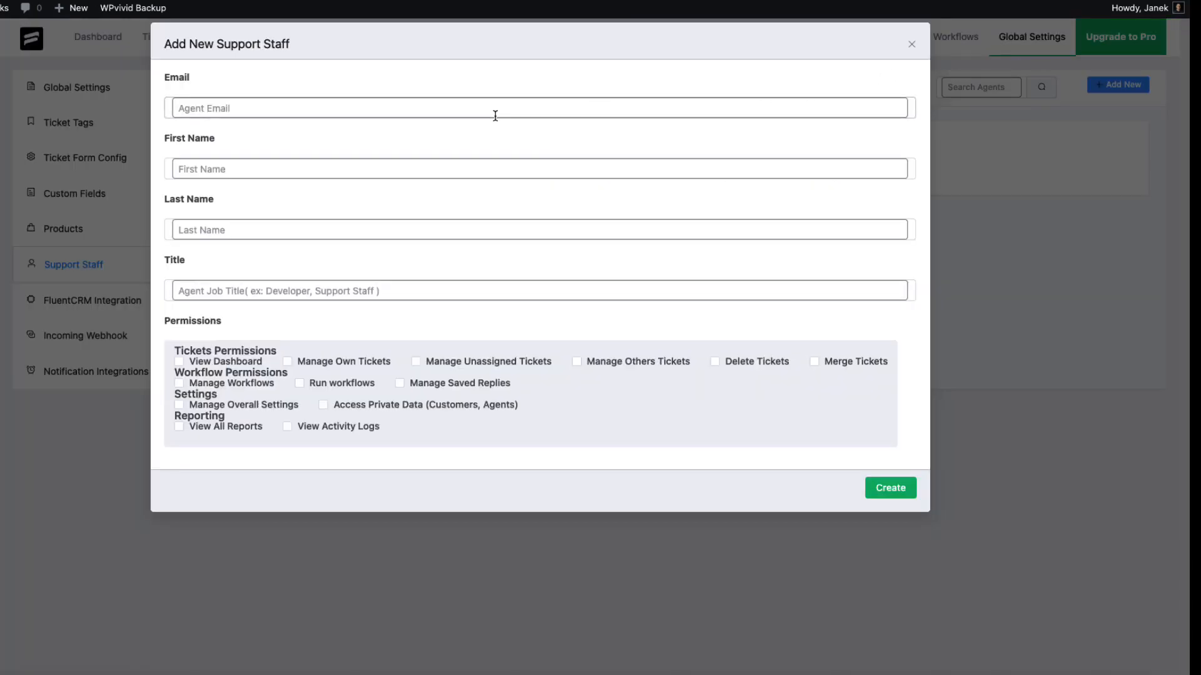
click(231, 114)
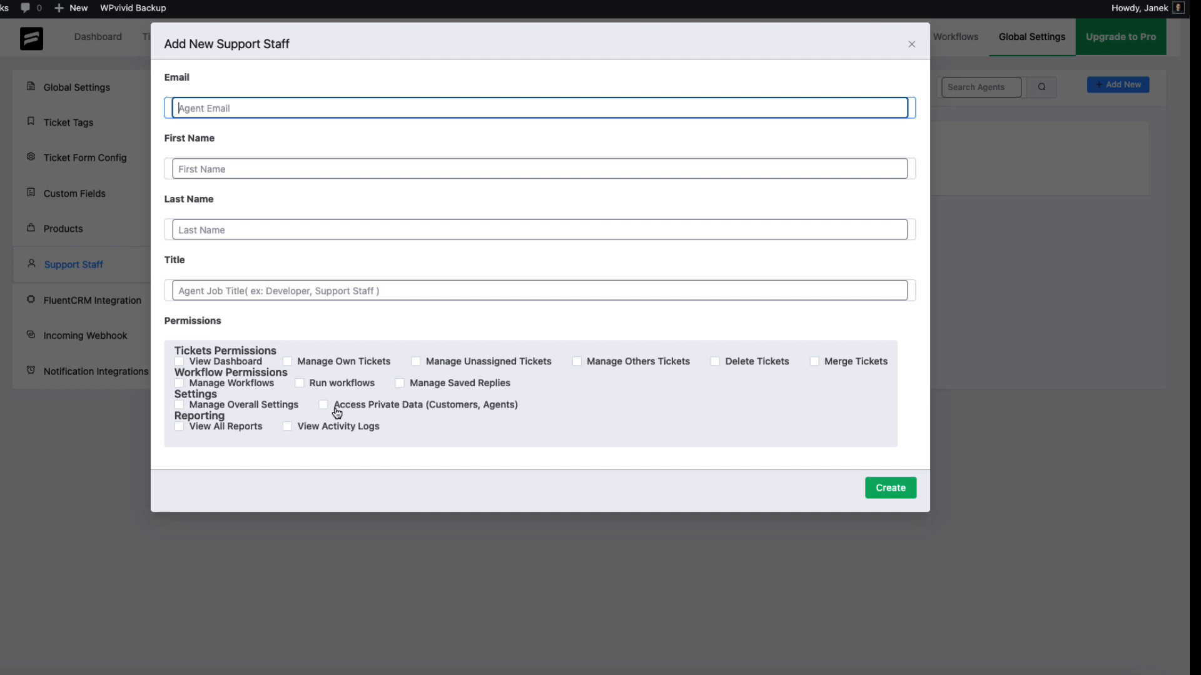
click(912, 48)
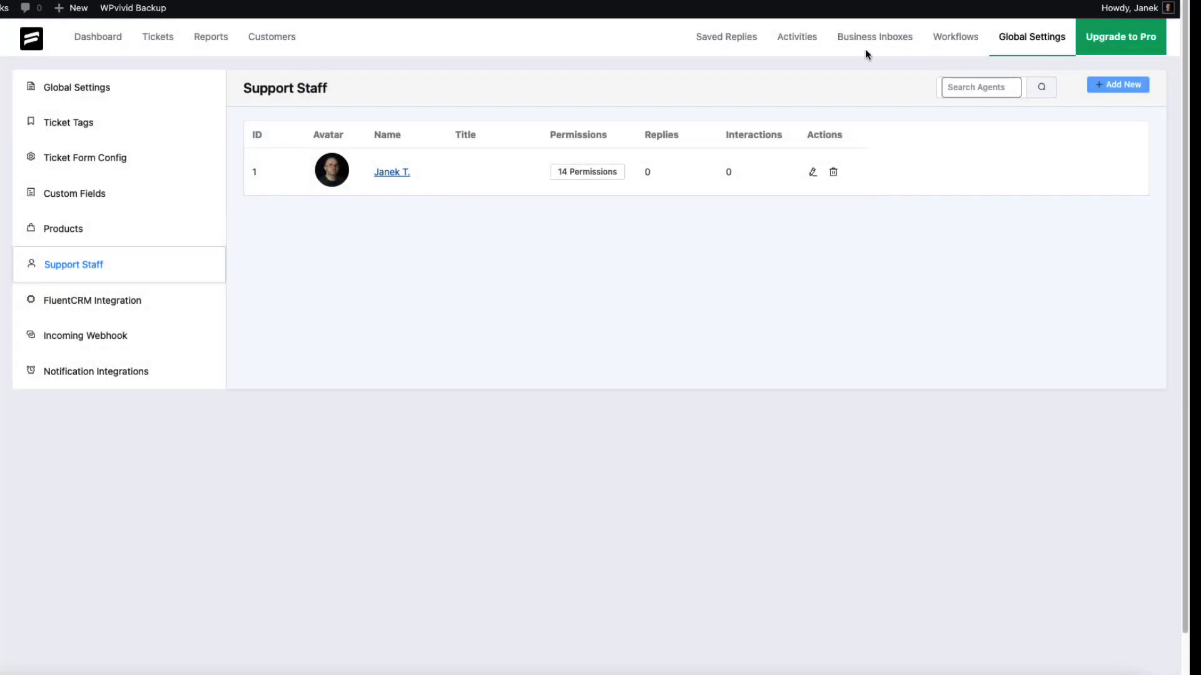
Browse the FluentCRM Integration, Incoming Webhook and Notification Integrations settings, including the Telegram, Slack, Discord and Twilio options
click(91, 304)
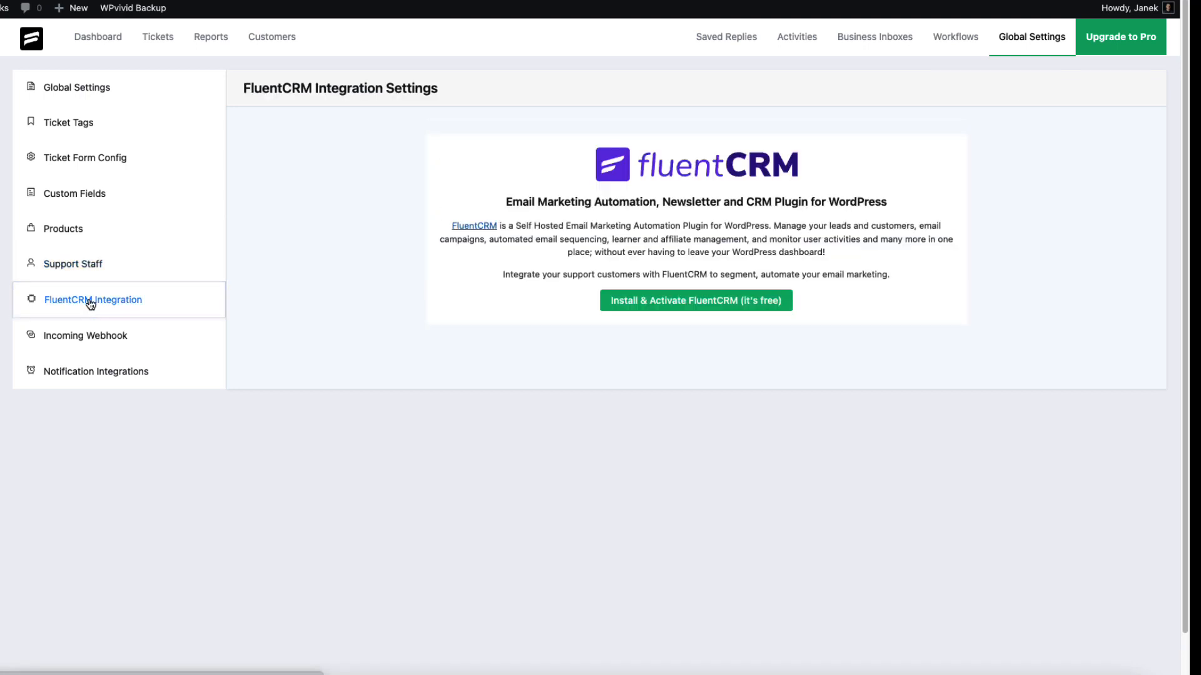
click(91, 340)
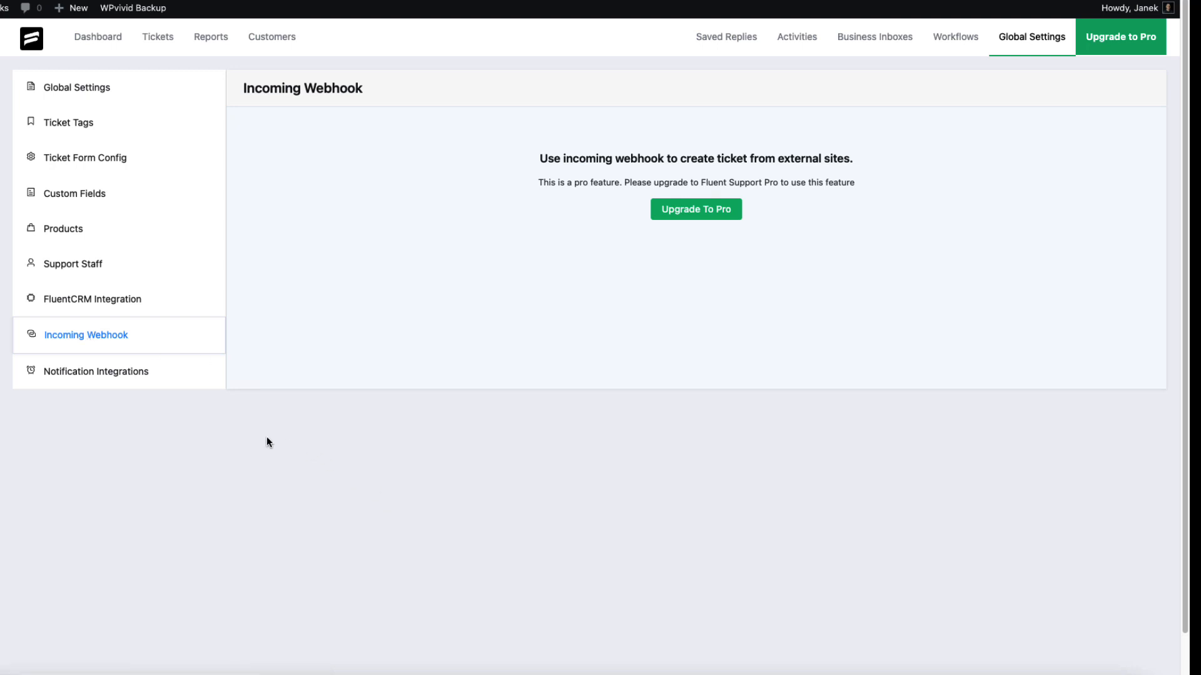
click(115, 375)
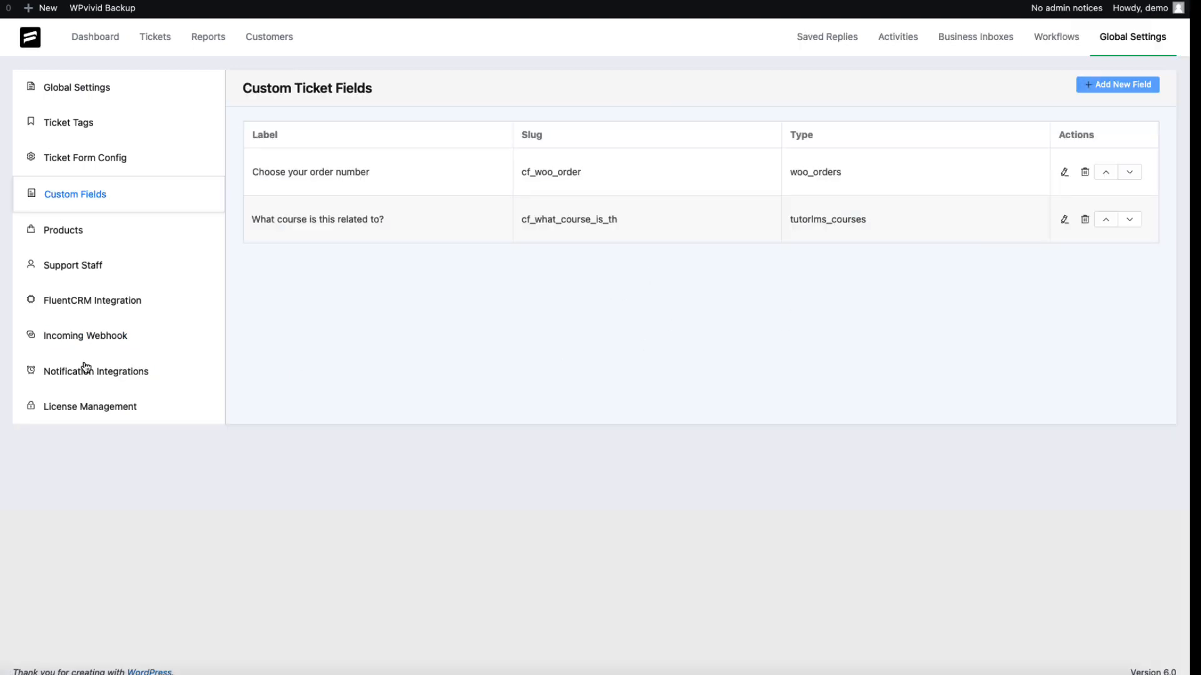
click(88, 375)
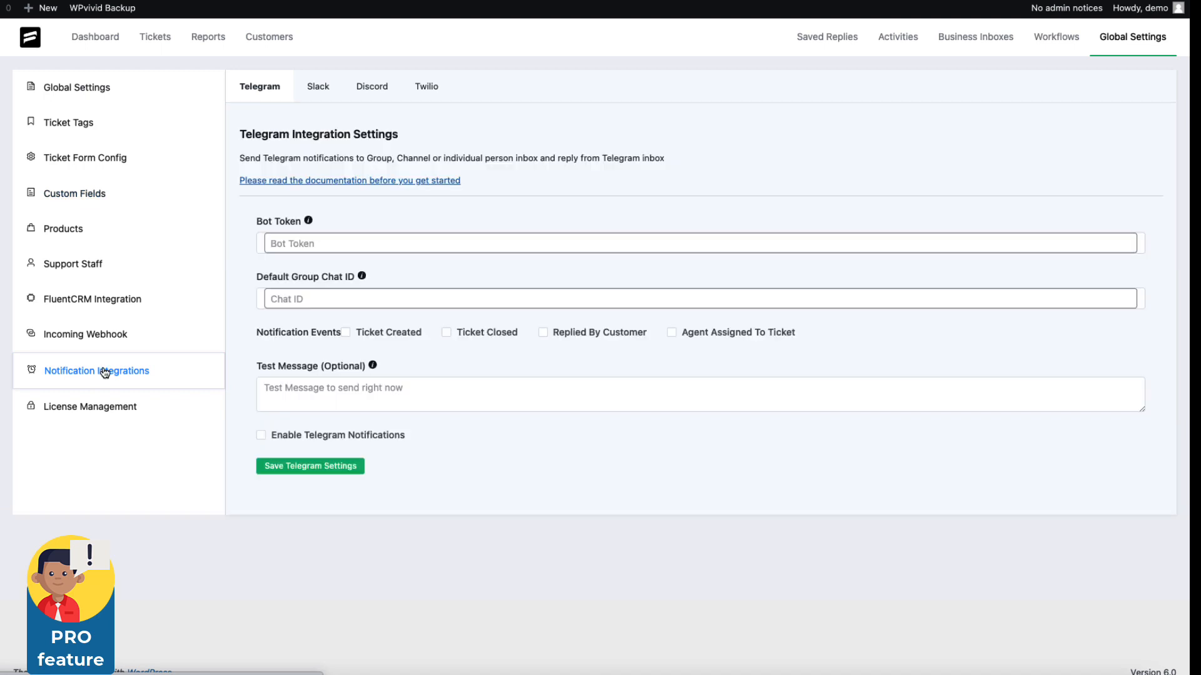
click(306, 89)
click(376, 90)
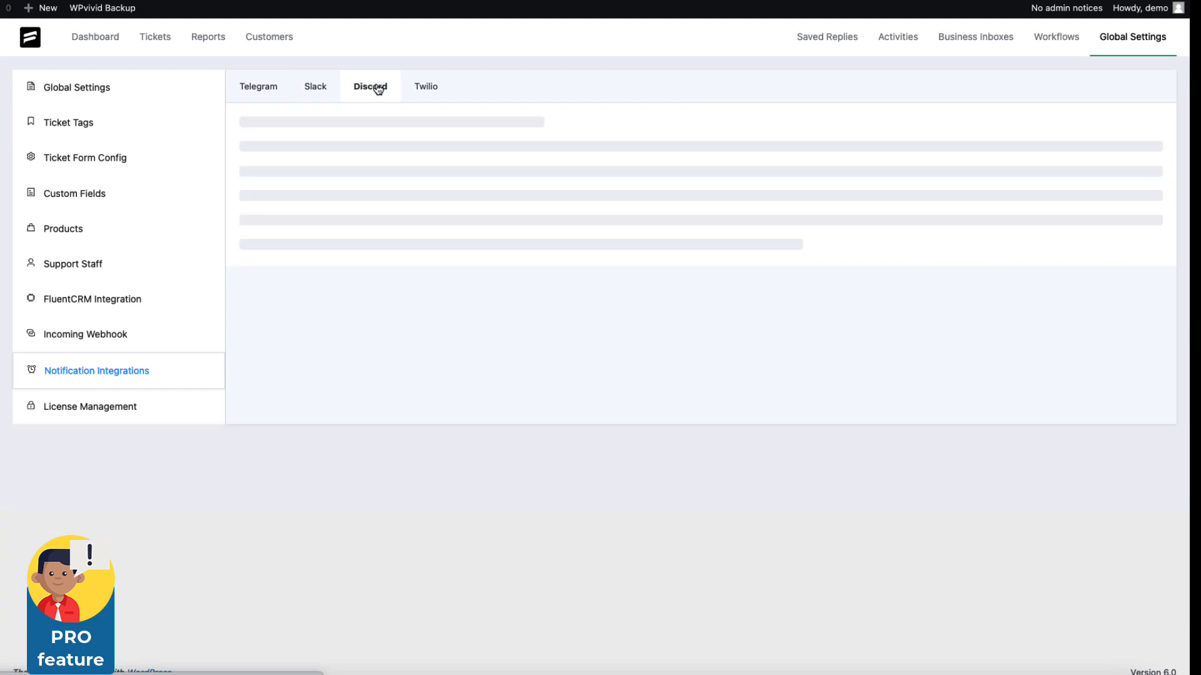
click(425, 89)
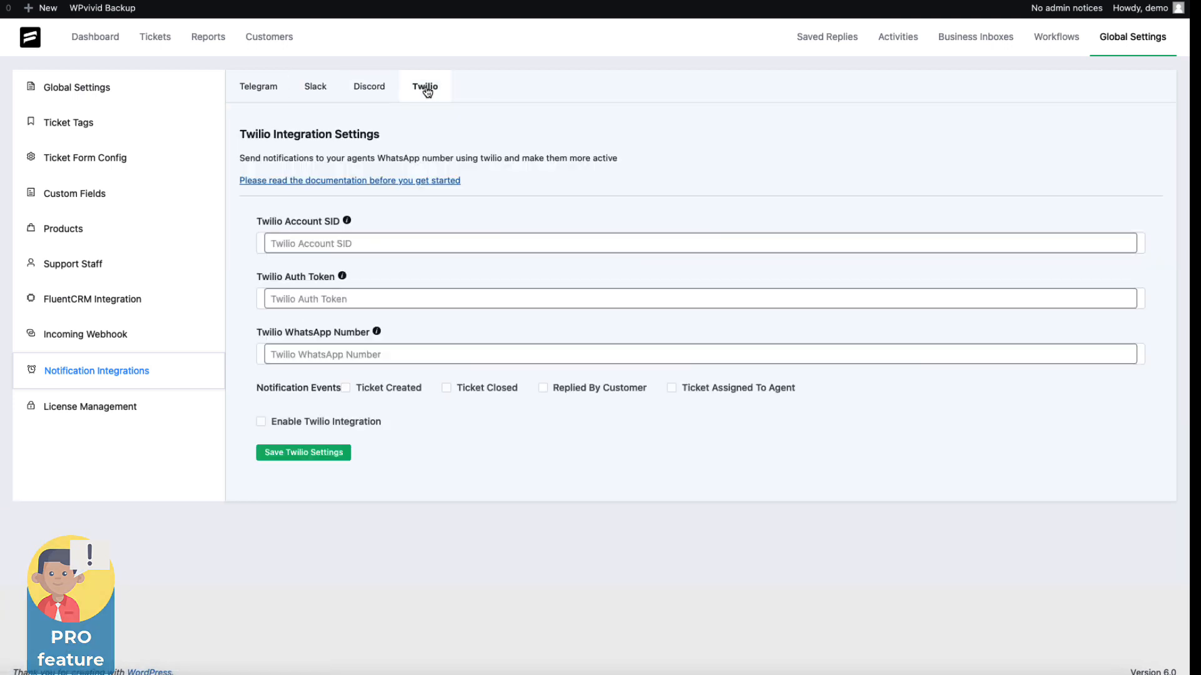
Examine the Incoming Webhook URL and its list of fillable fields
click(94, 336)
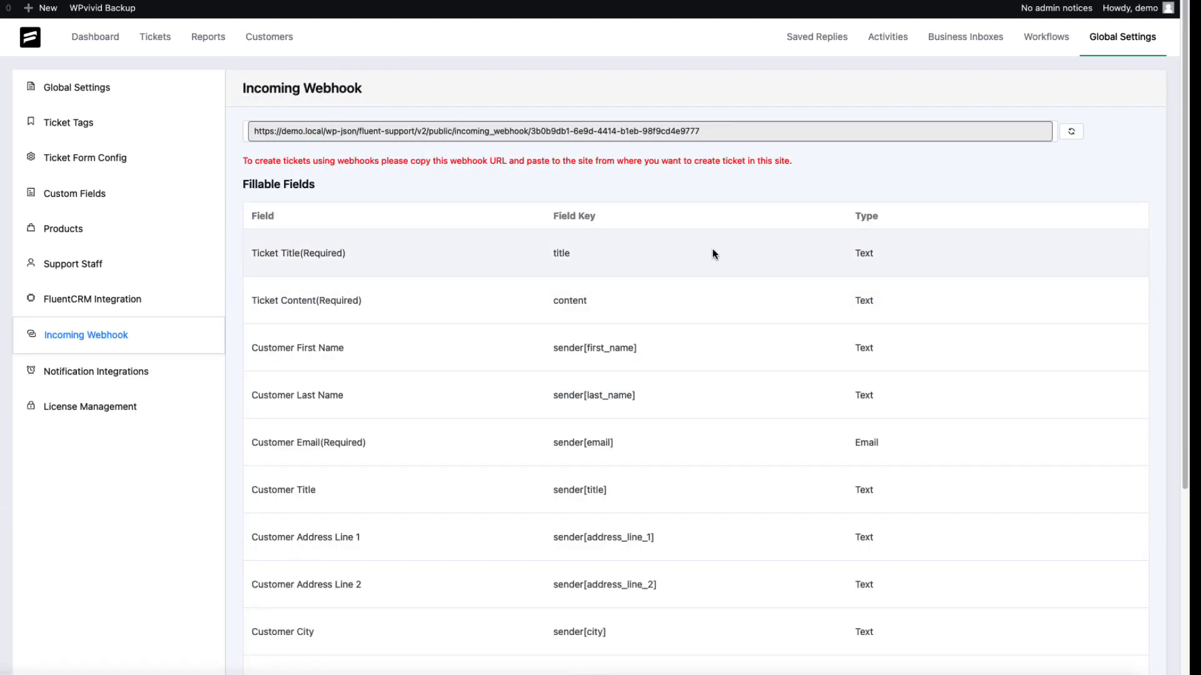
scroll(712, 253, down, 5)
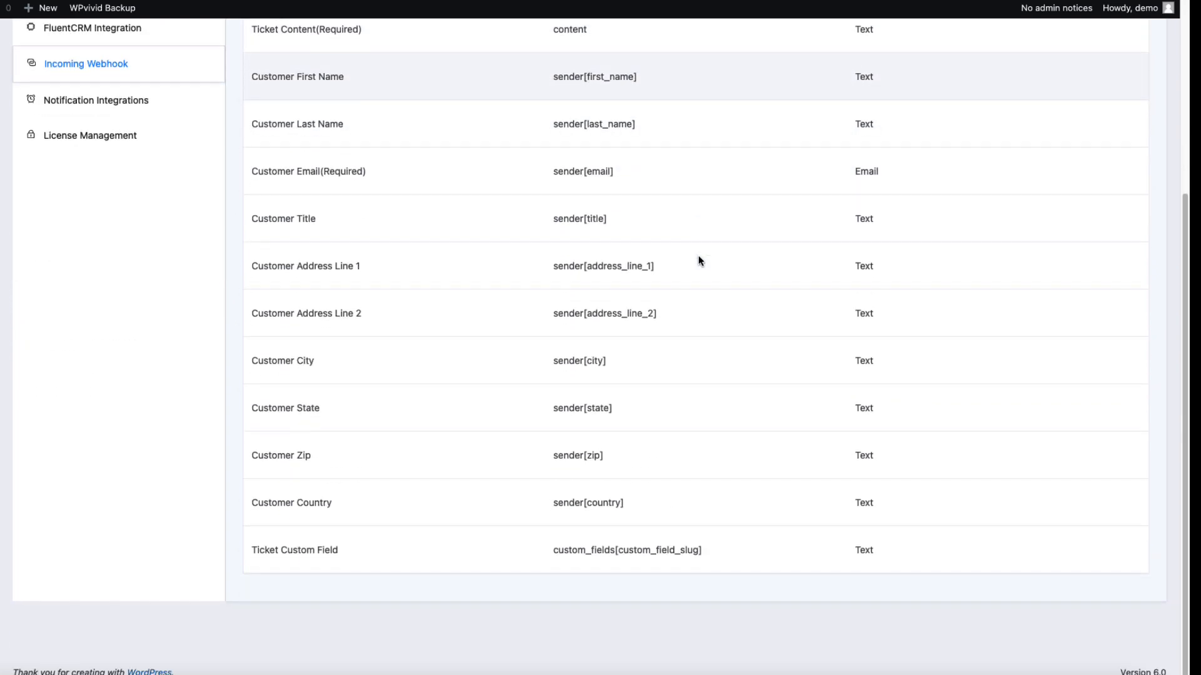
scroll(701, 257, up, 5)
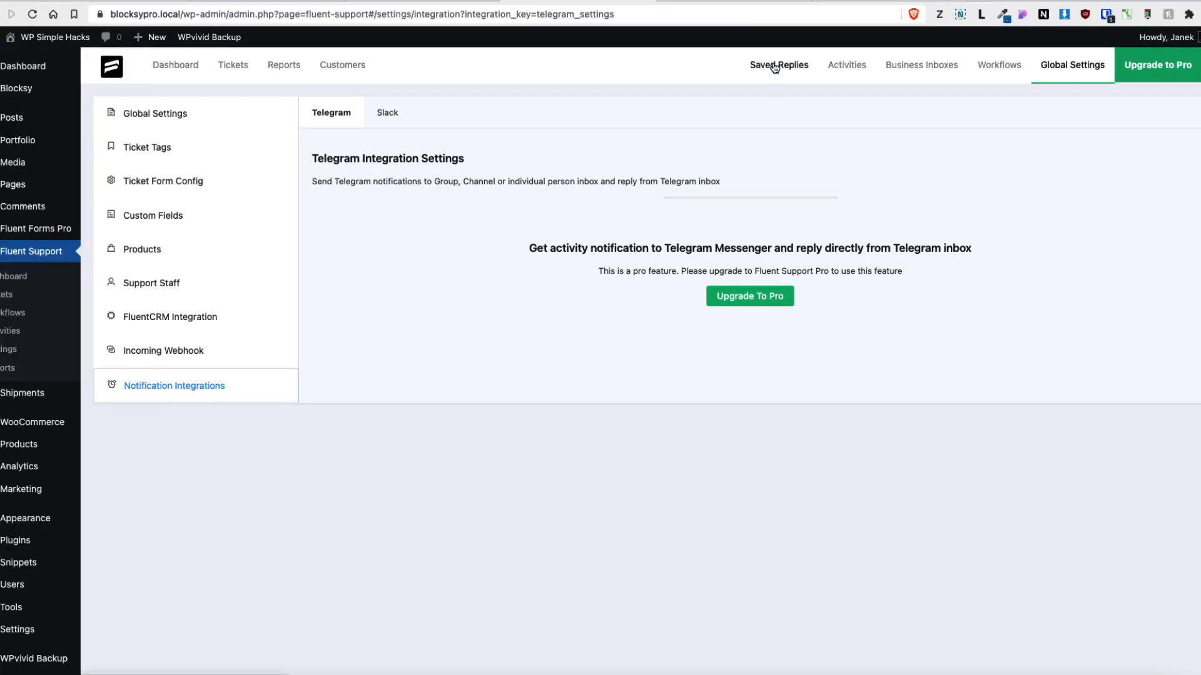
Create a new saved reply titled Thank you for contacting us with Lorem ipsum placeholder content
click(775, 67)
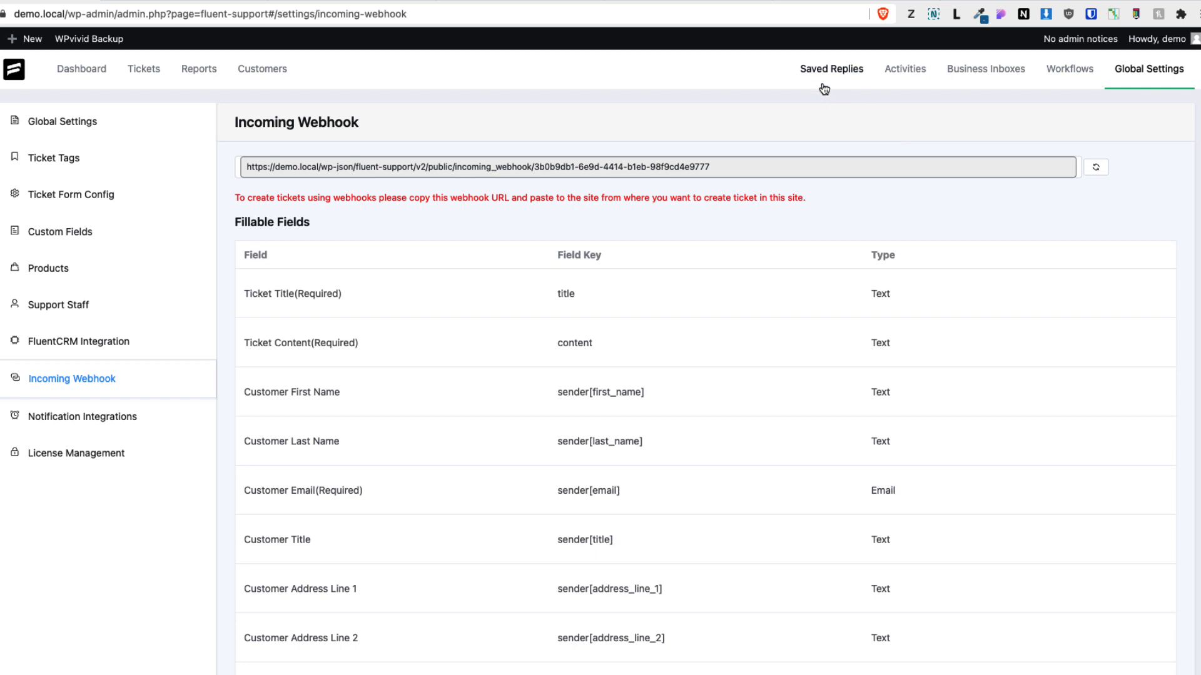
click(823, 81)
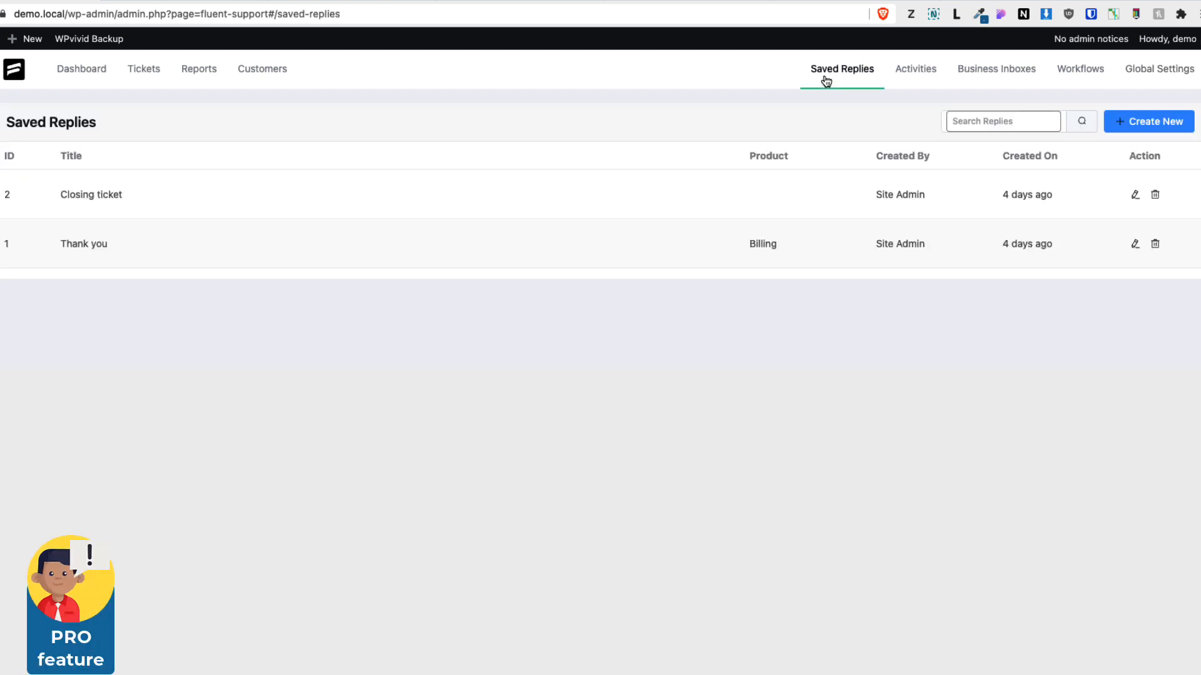
click(1140, 123)
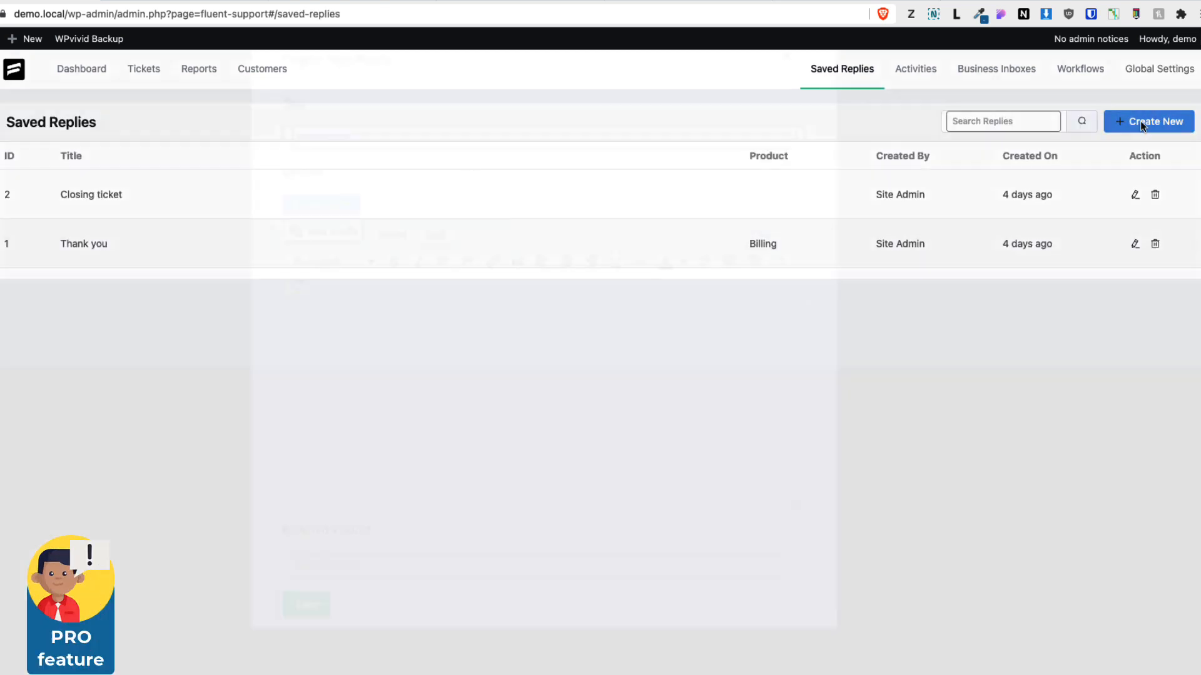
click(362, 157)
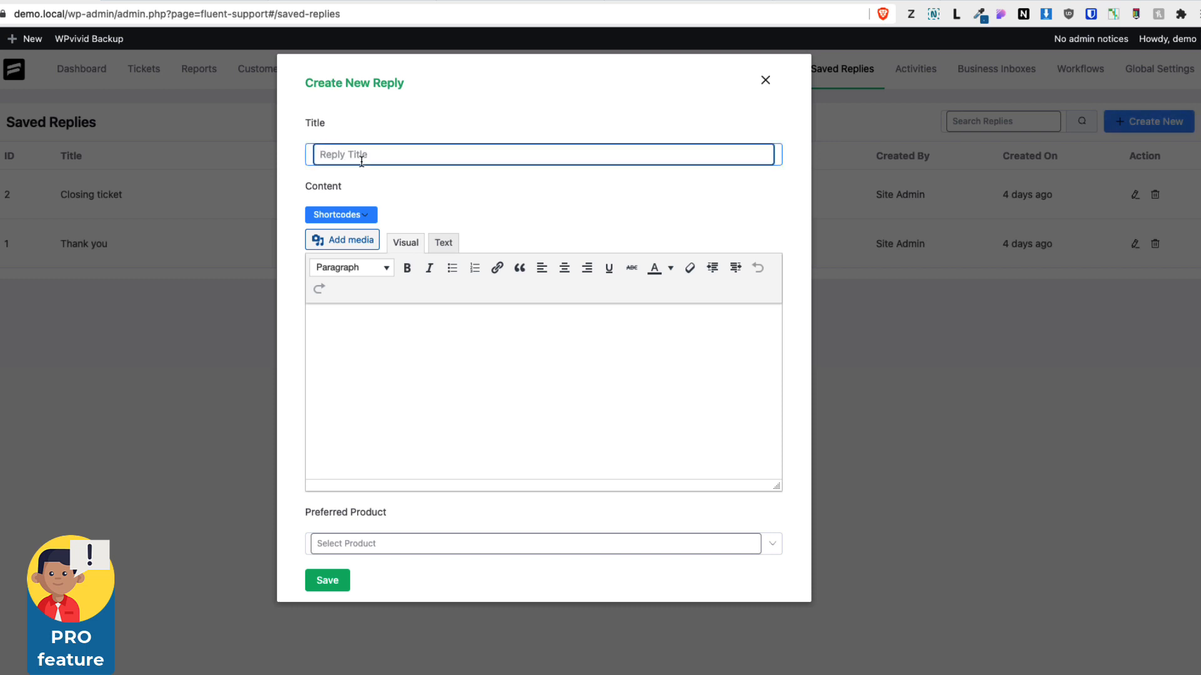
text(Thank you for contacti)
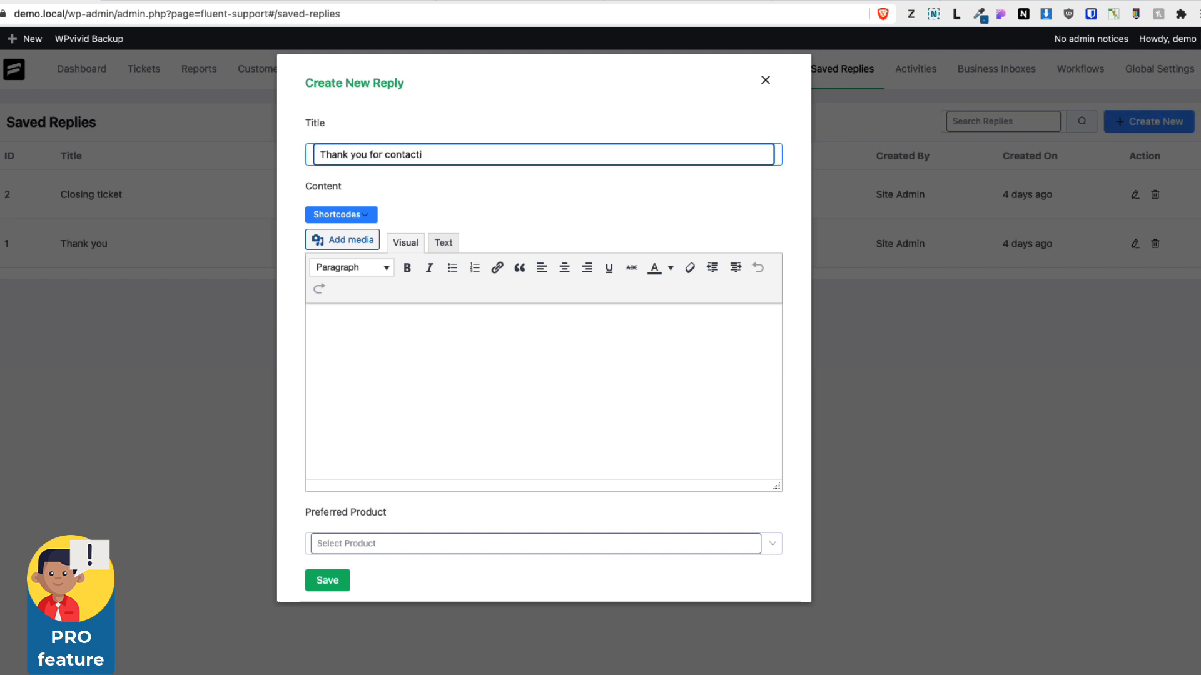
text(ng us)
click(421, 324)
text(Lorem ipsum dolor sit amet consectetur adipiscing elit habitasse inceptos felis consequat, est diam odio fringilla dapibus nunc risus donec augue proin vivamus elementum, tempor sodales quisque dui dictum varius nisl aptent bibendum accumsan. Suscipit nibh ridiculus quisque malesuada diam ac vitae, conubia netus suspendisse lectus quam scelerisque aptent primis, magnis urna mus nulla interdum eu. Vestibulum praesent commodo facilisis nunc cras f)
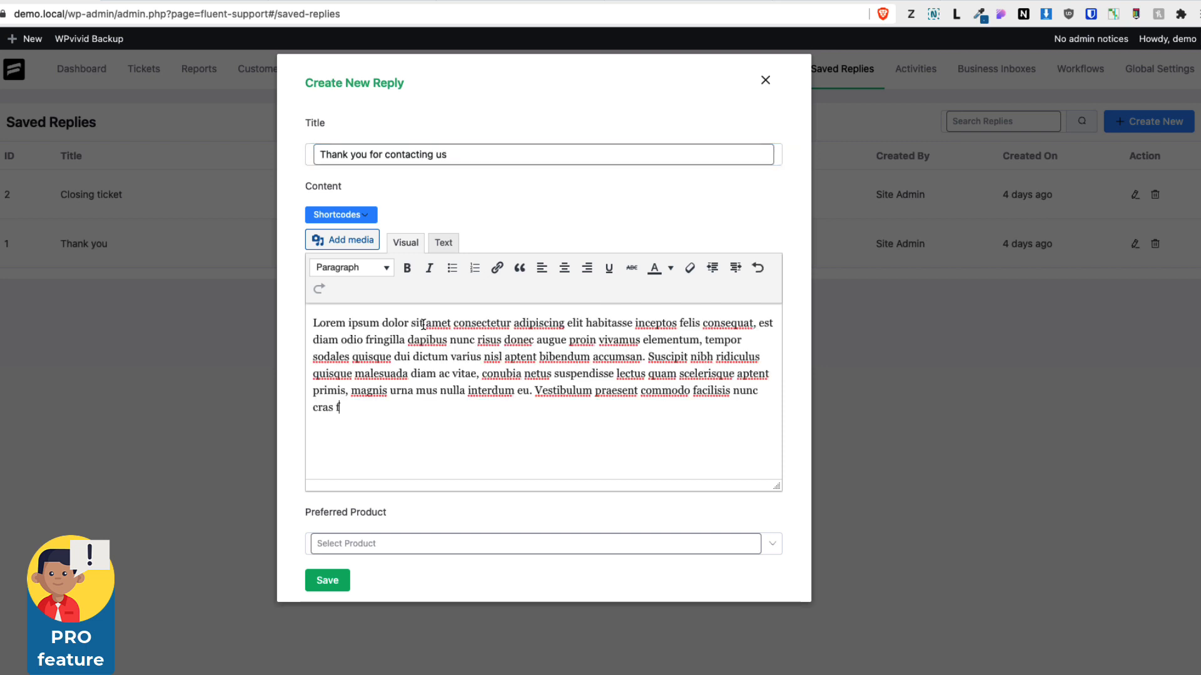
Set the saved reply's preferred product to Return and shipping and save it
click(370, 545)
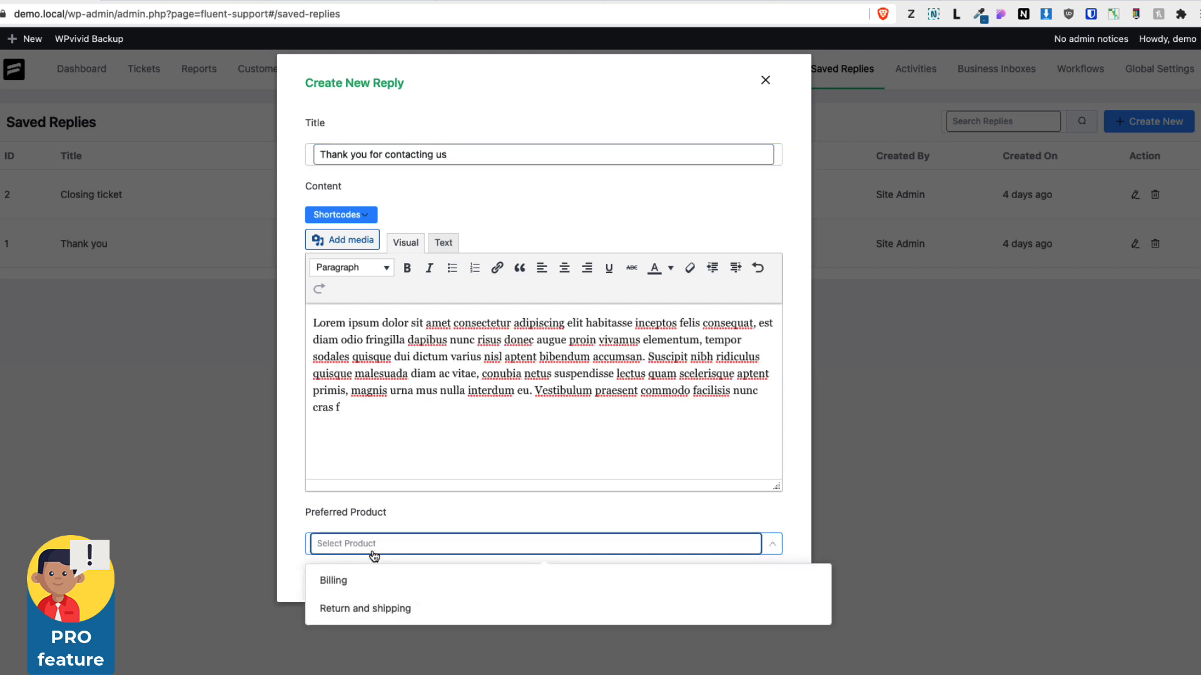
click(358, 613)
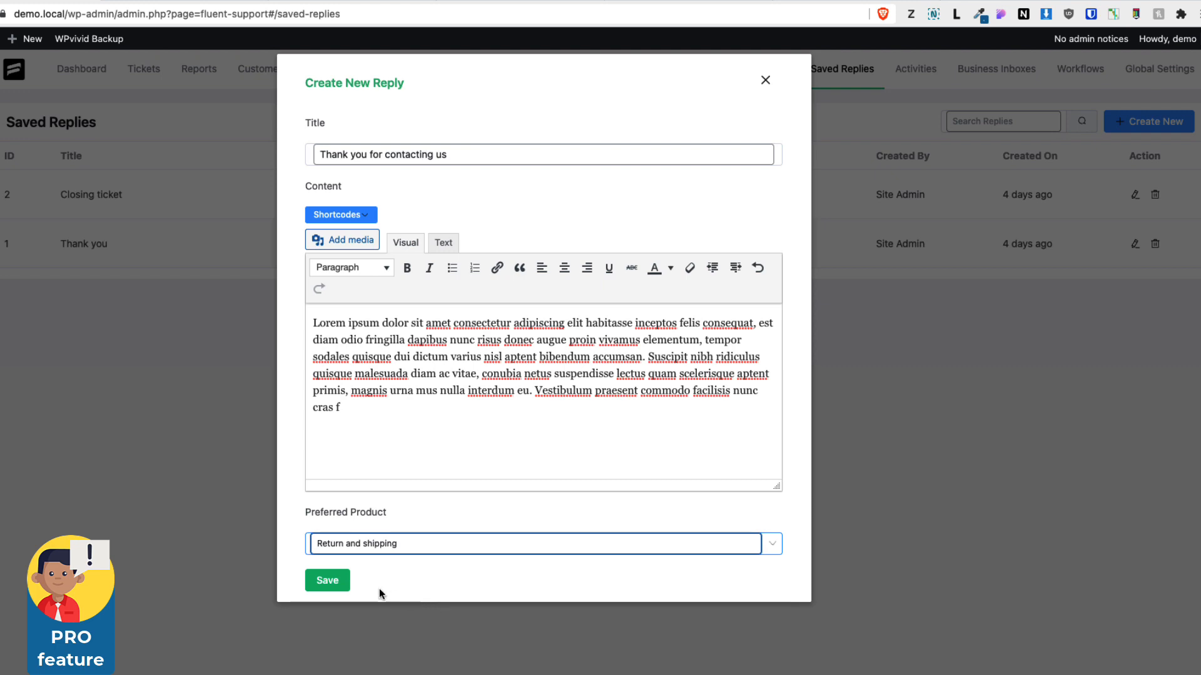
click(325, 582)
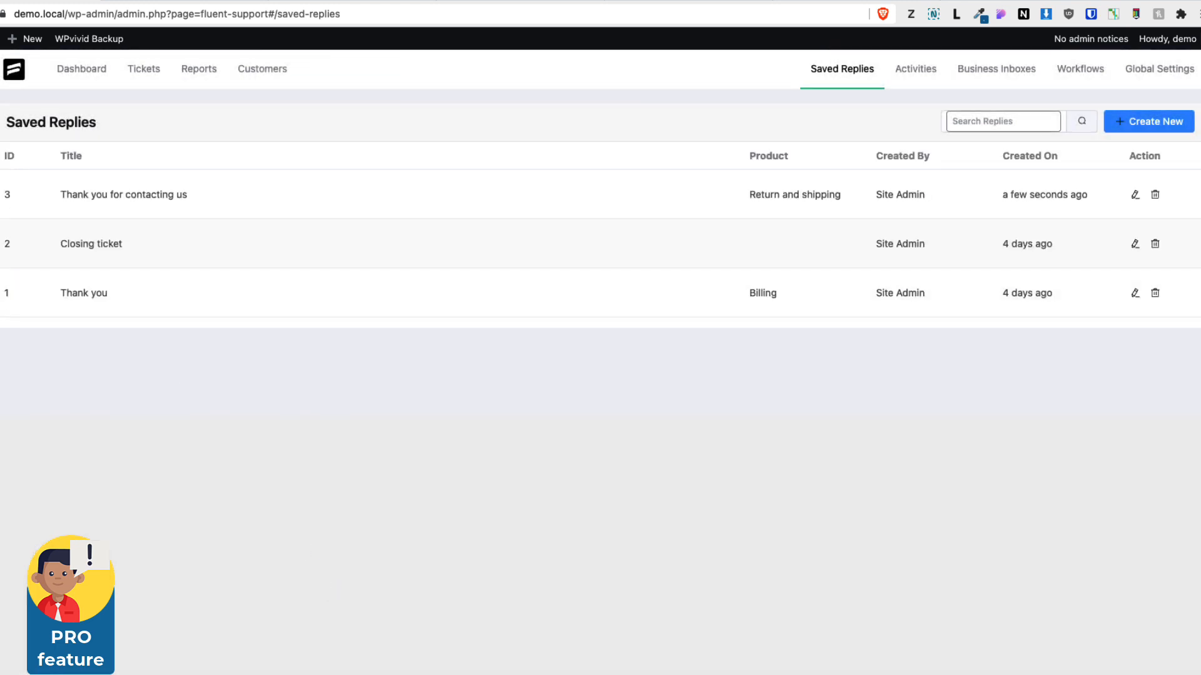
Open the Another order ticket and insert the Thank you for contacting us saved reply template into a reply
click(144, 69)
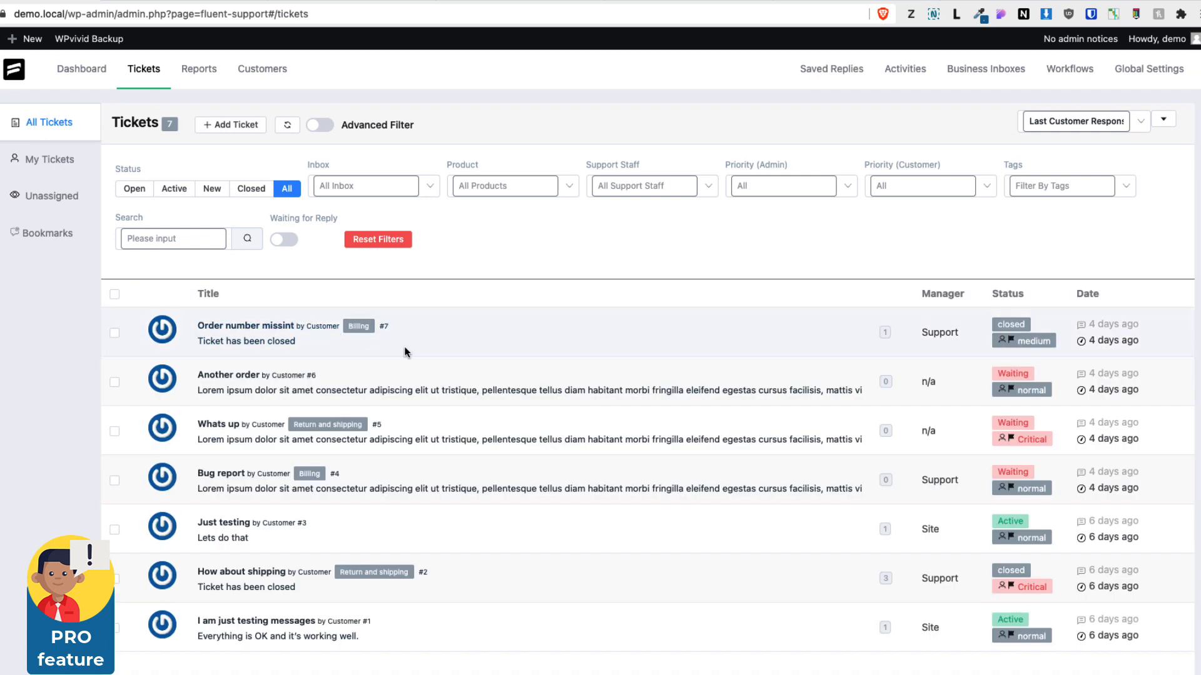
click(230, 375)
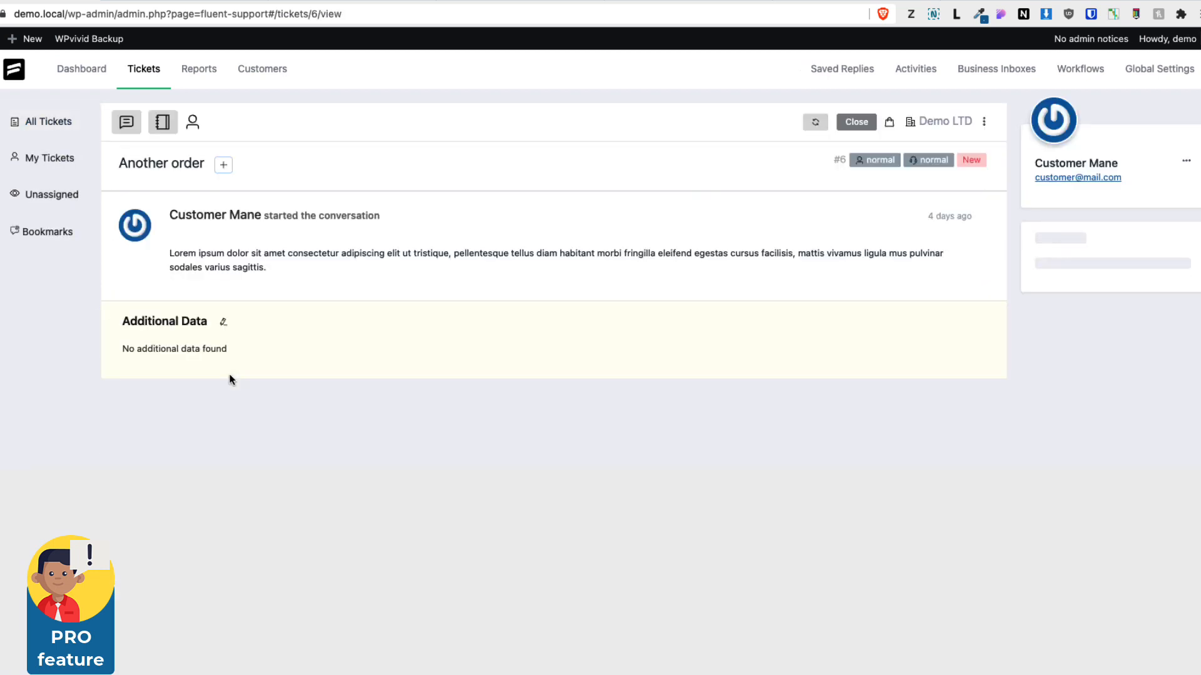
click(128, 125)
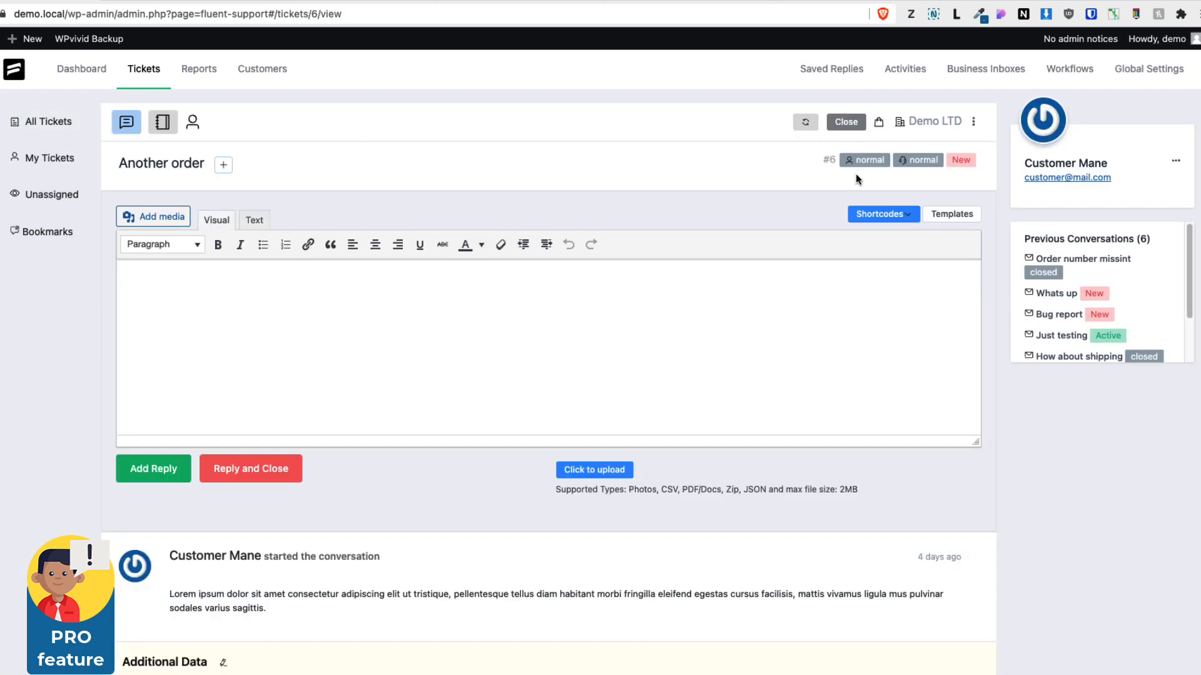
click(951, 214)
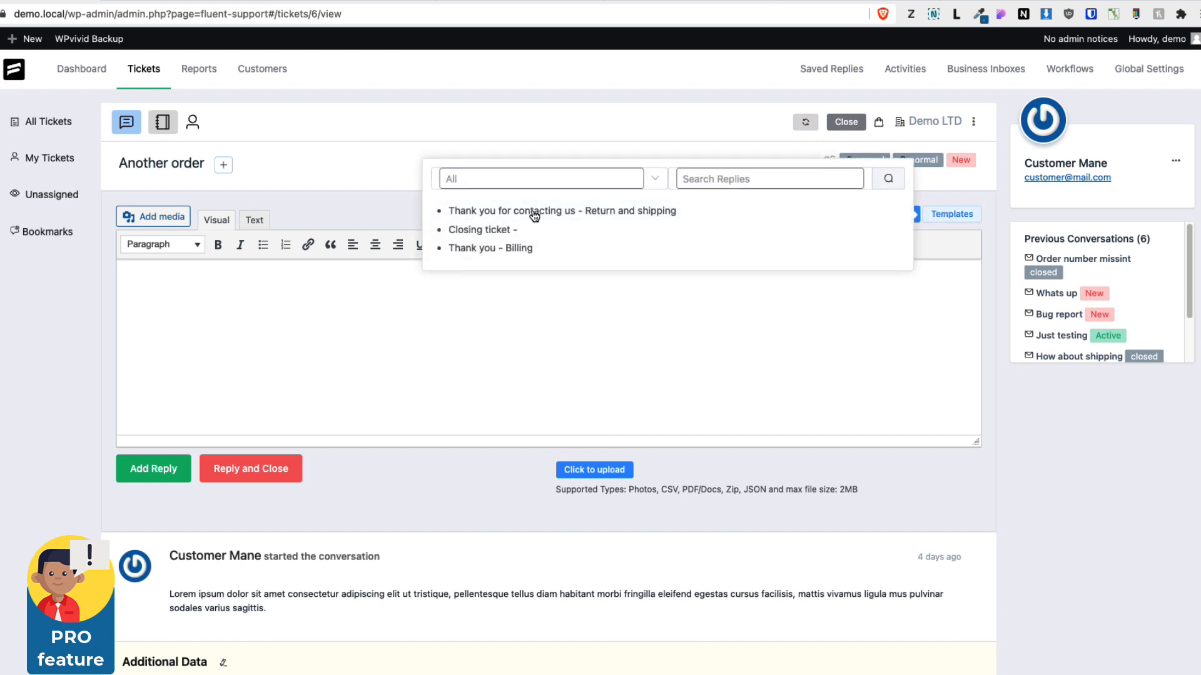
click(568, 216)
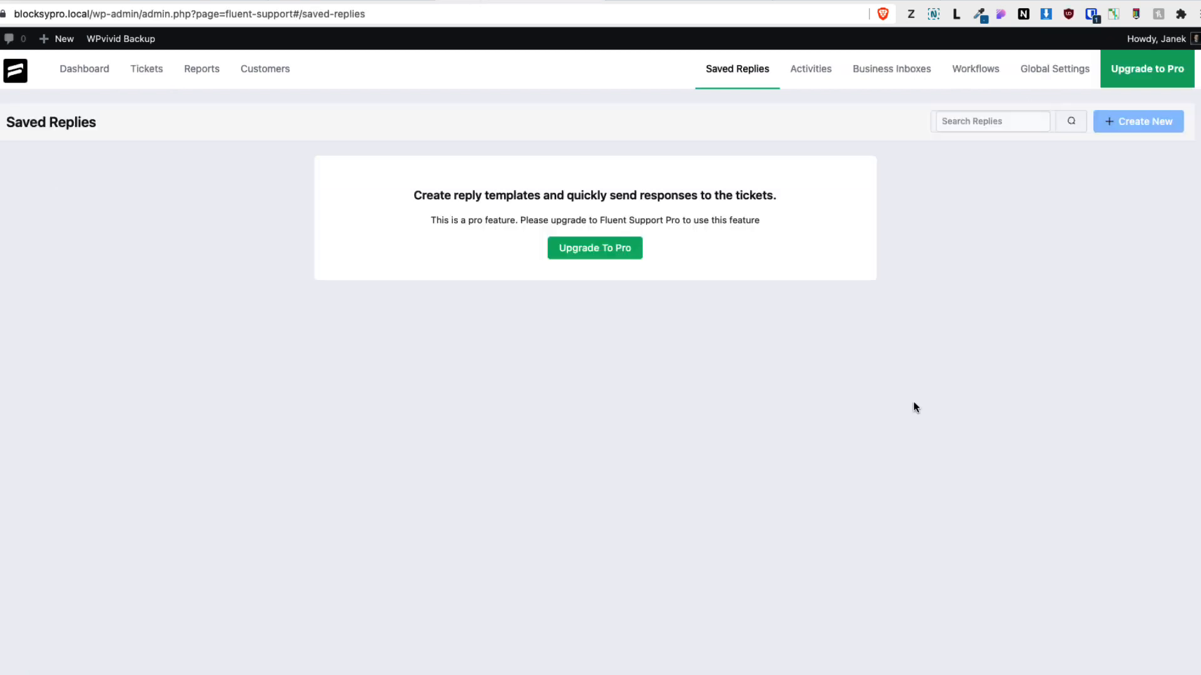
Open the Activities log
click(798, 74)
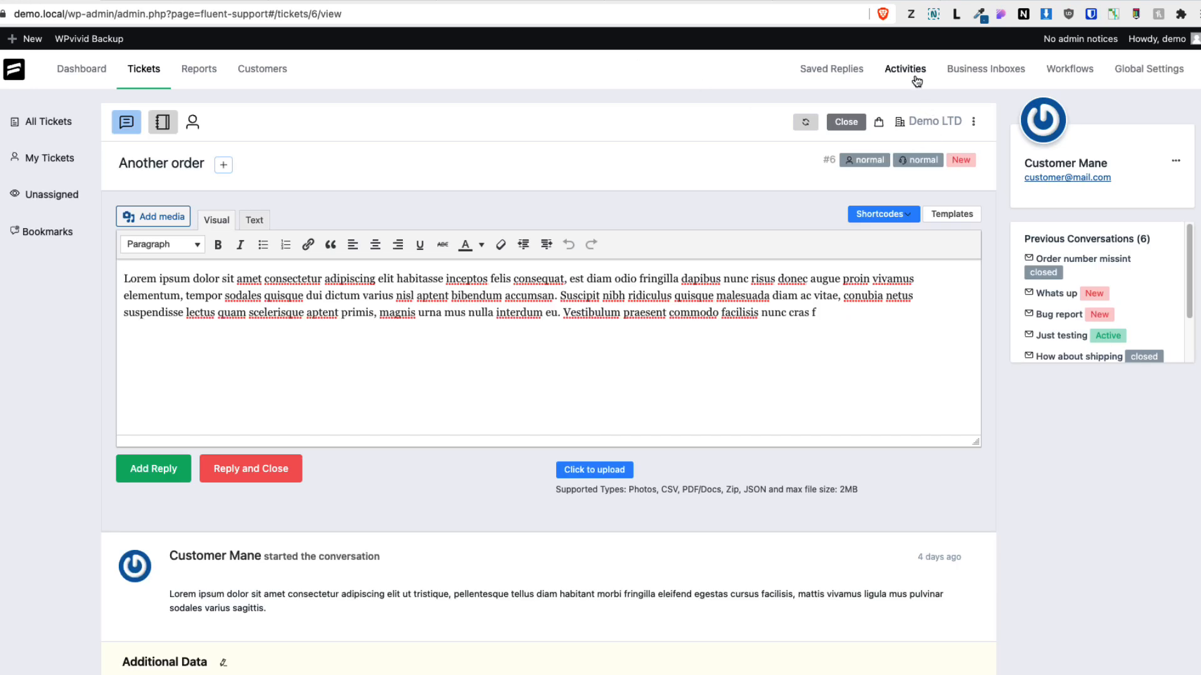
Scroll through the entries in the activity log
click(916, 80)
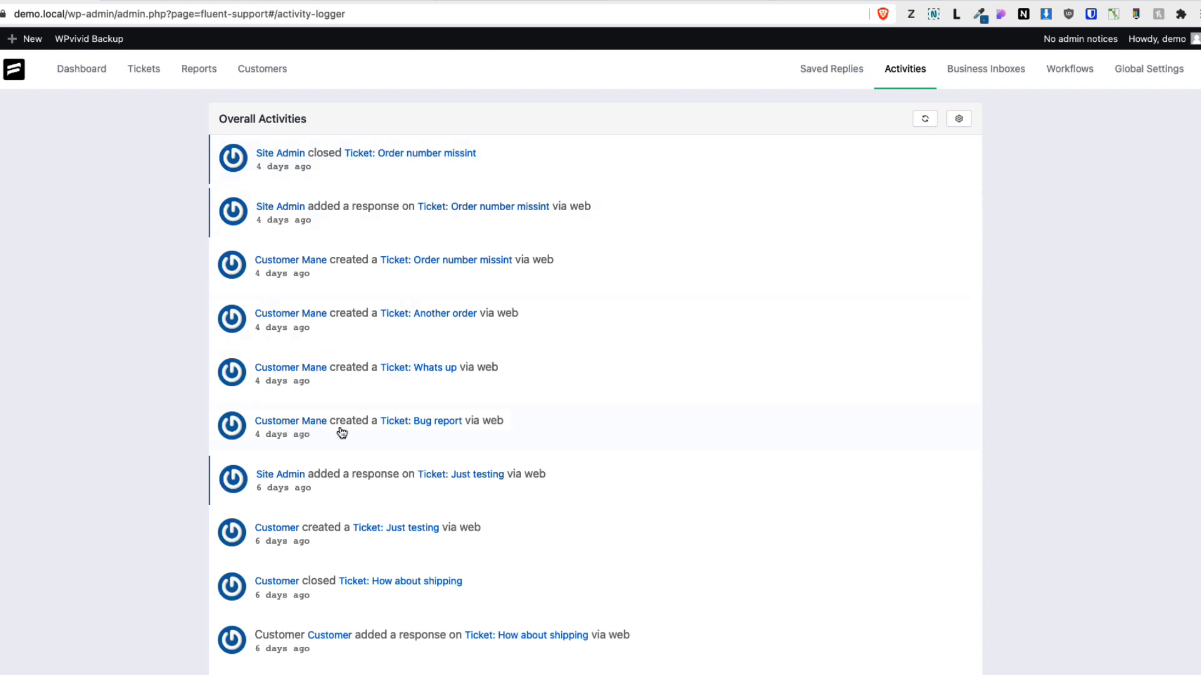
scroll(469, 519, down, 3)
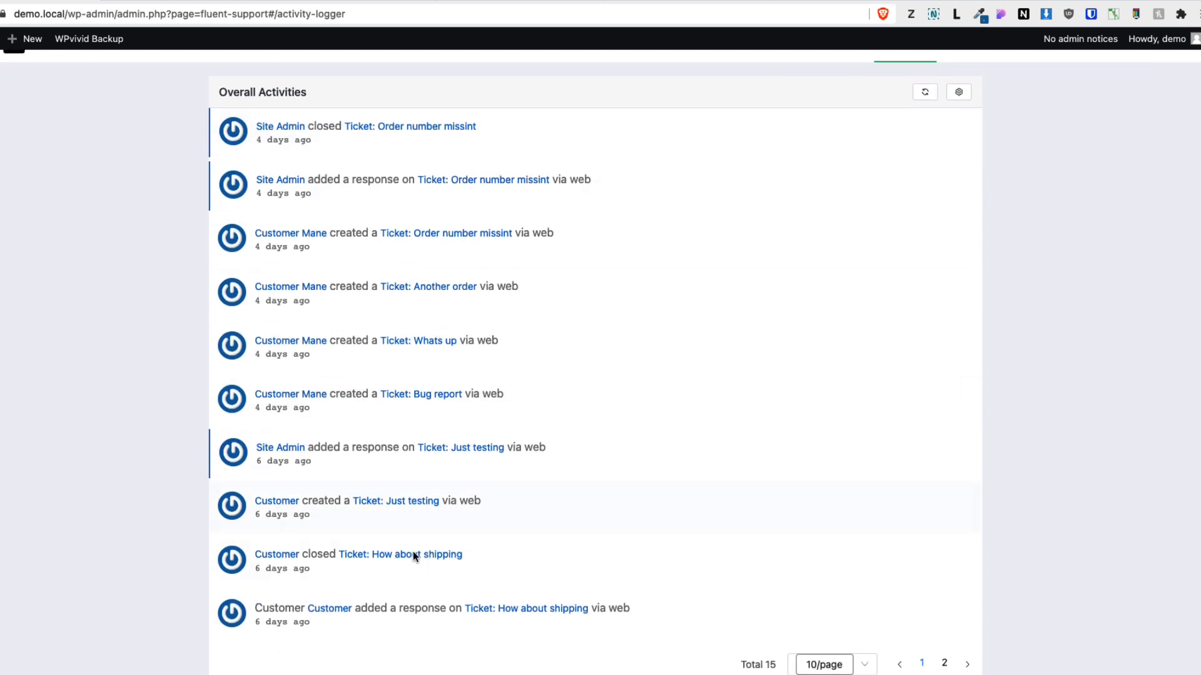
scroll(442, 437, up, 3)
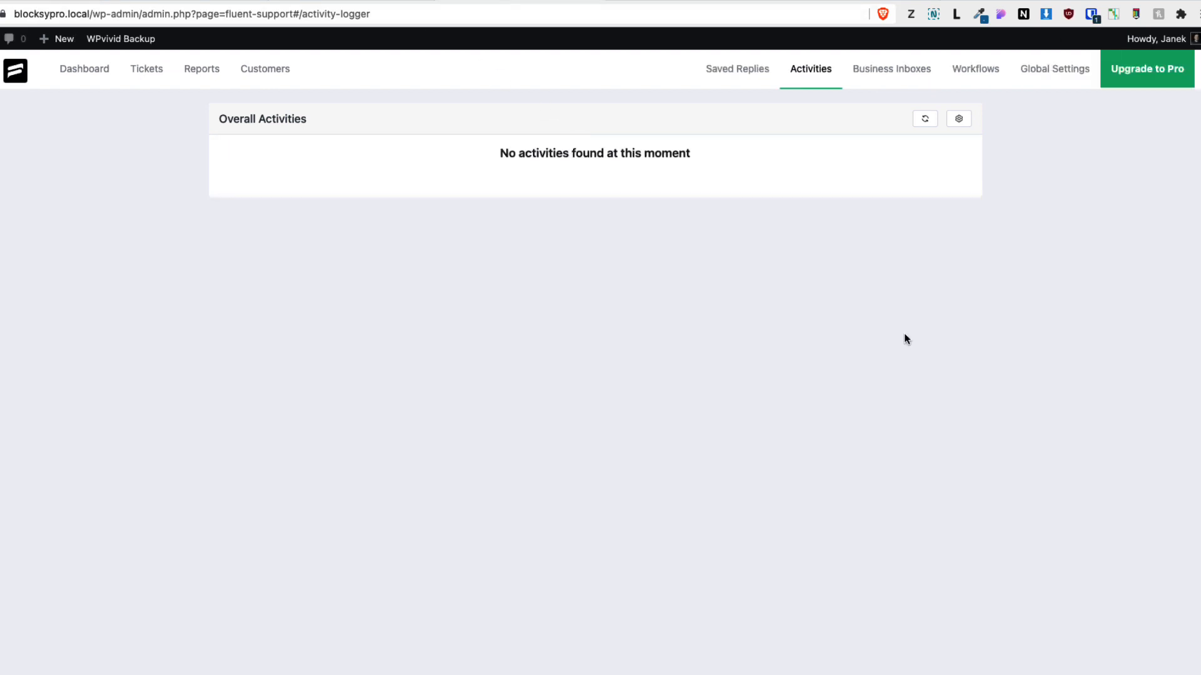
Add a new web-based business inbox named Demo email with the support inbox e-mail address
click(891, 74)
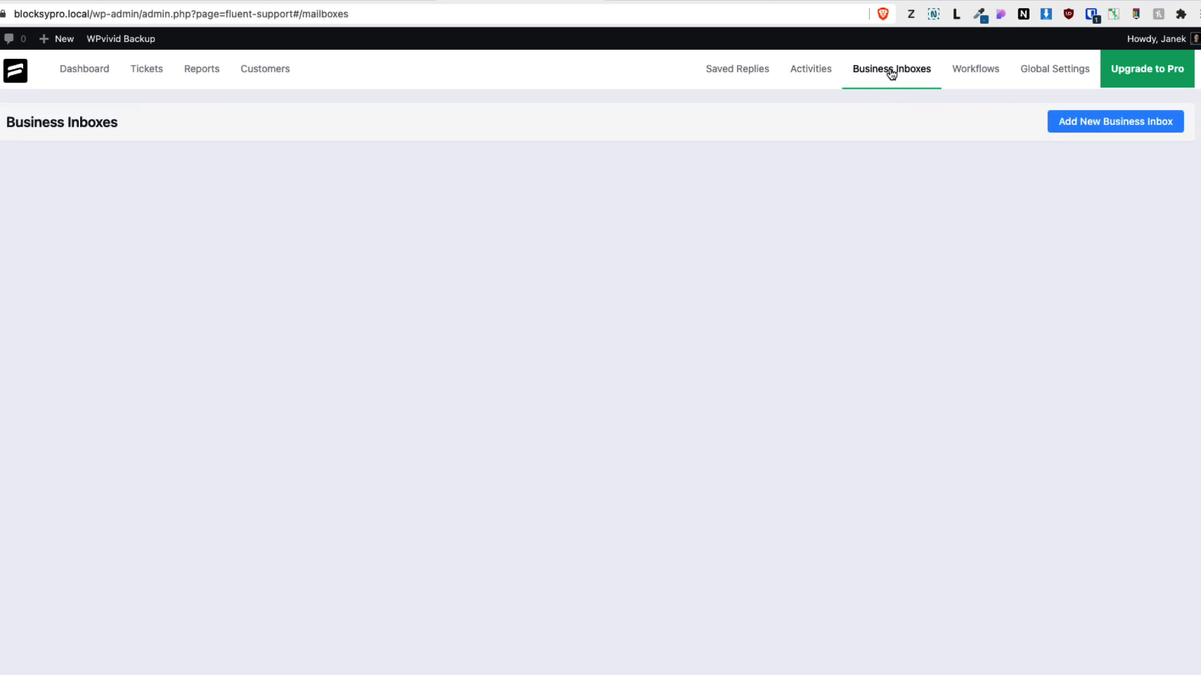
click(1102, 127)
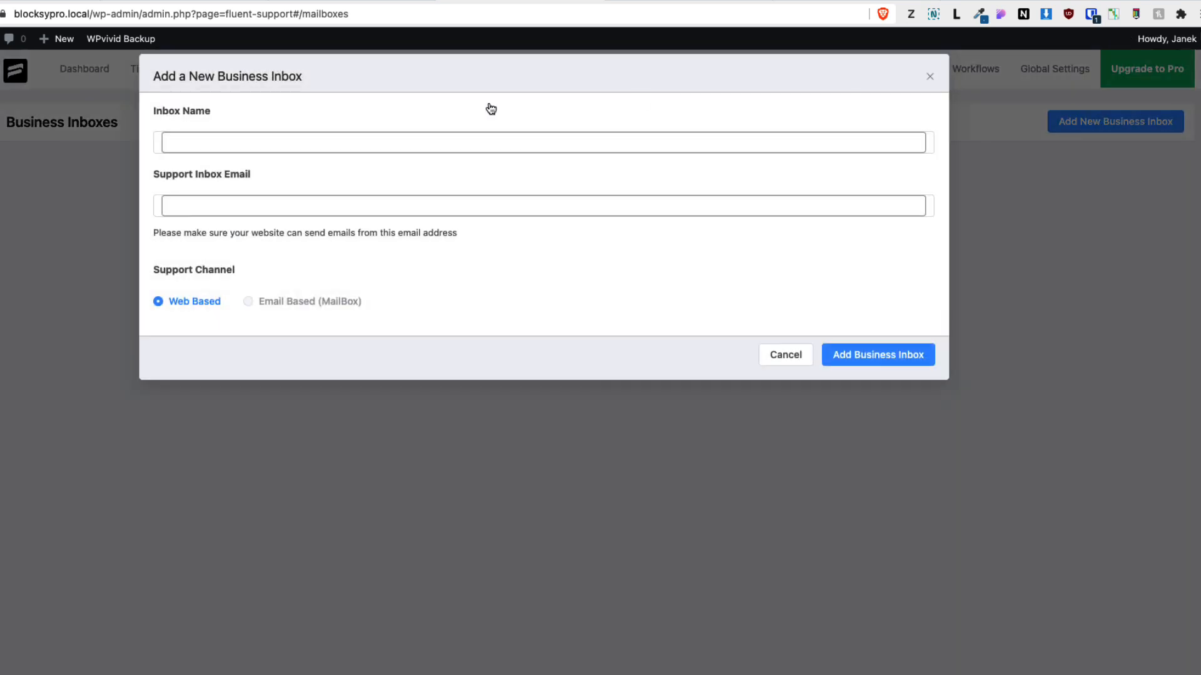
click(255, 143)
text(Demo ema)
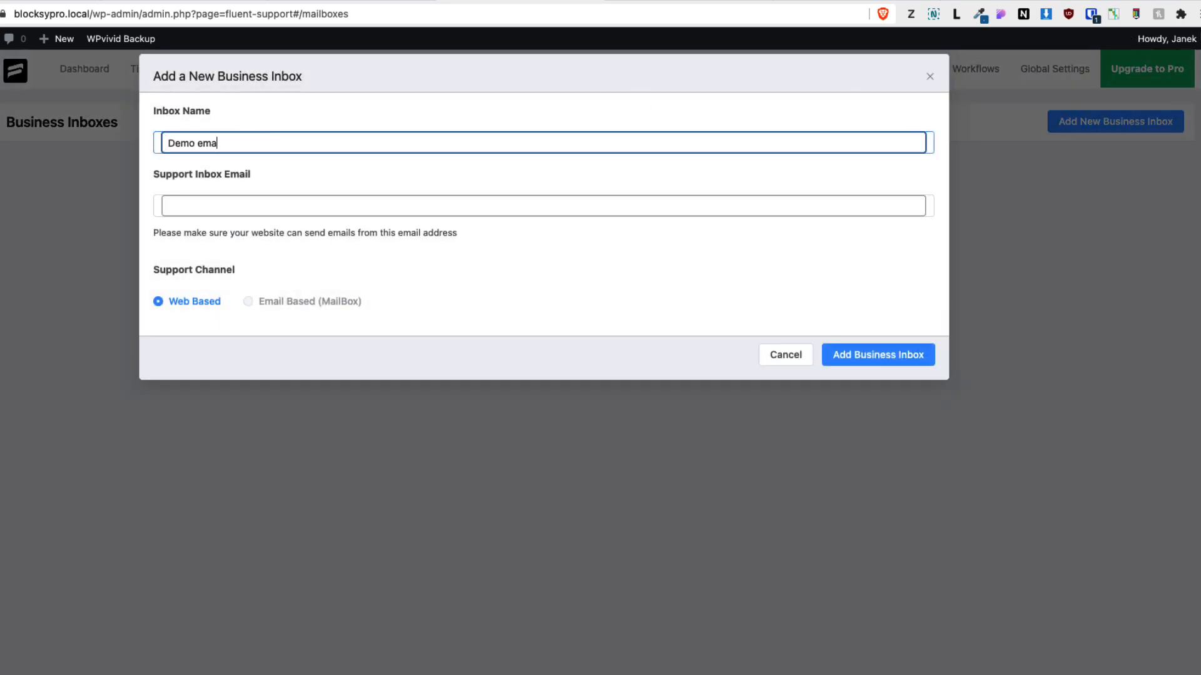
text(il)
click(209, 204)
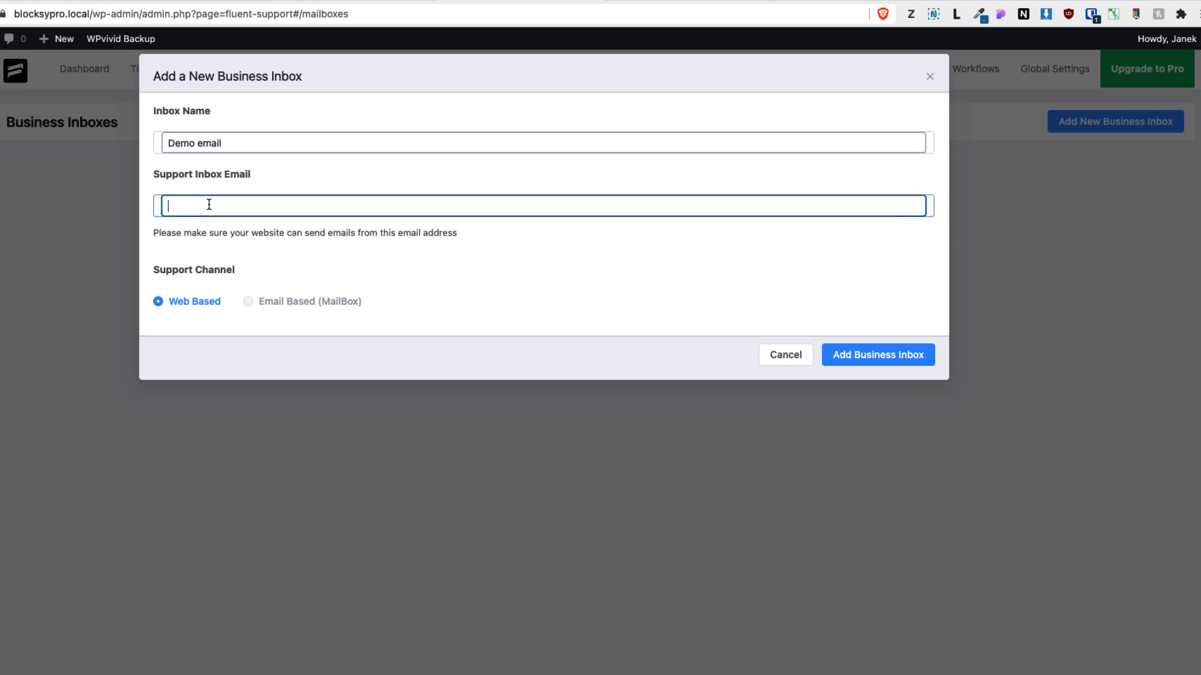
click(877, 357)
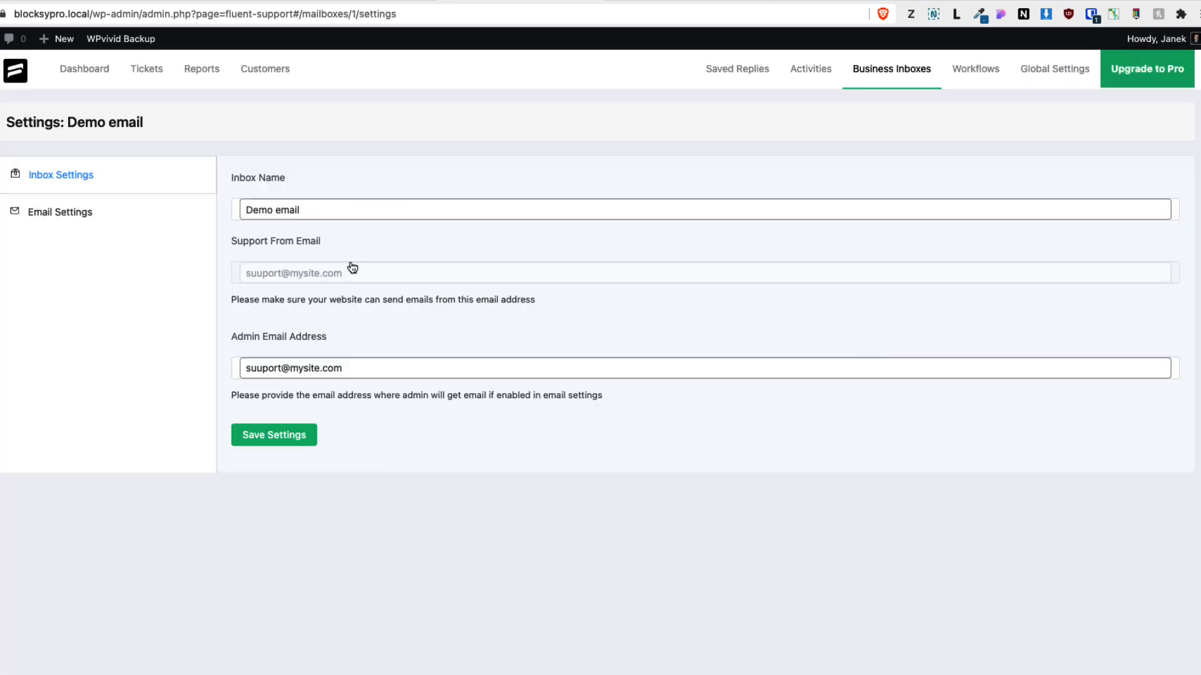
Review the inbox's email notification list and open the Ticket Created (To Customer) template
click(67, 224)
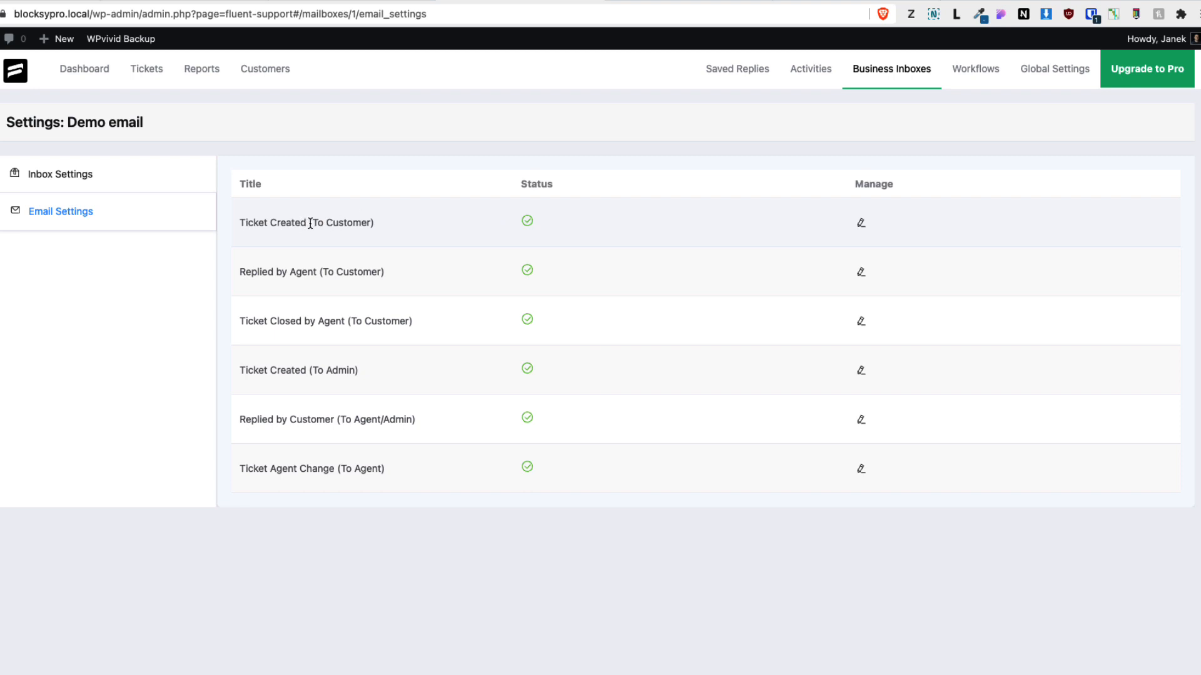
drag(310, 224, 378, 227)
click(860, 223)
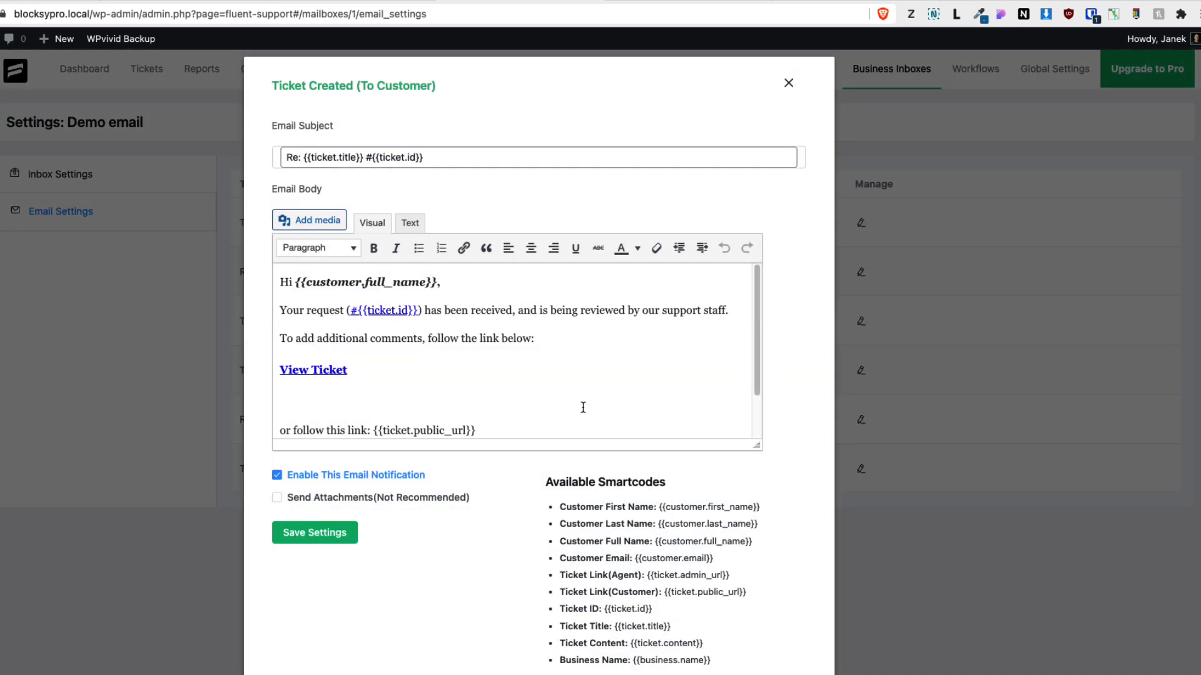
click(789, 83)
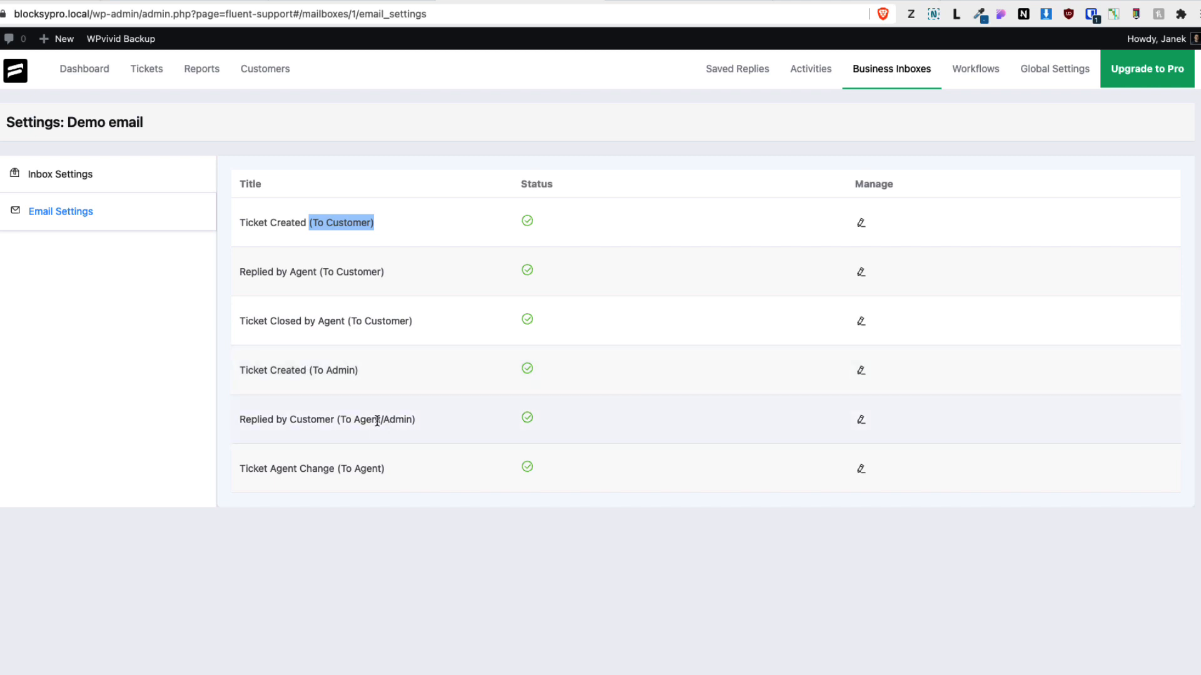
Open the Demo LTD business inbox's settings and its email notification settings
click(403, 588)
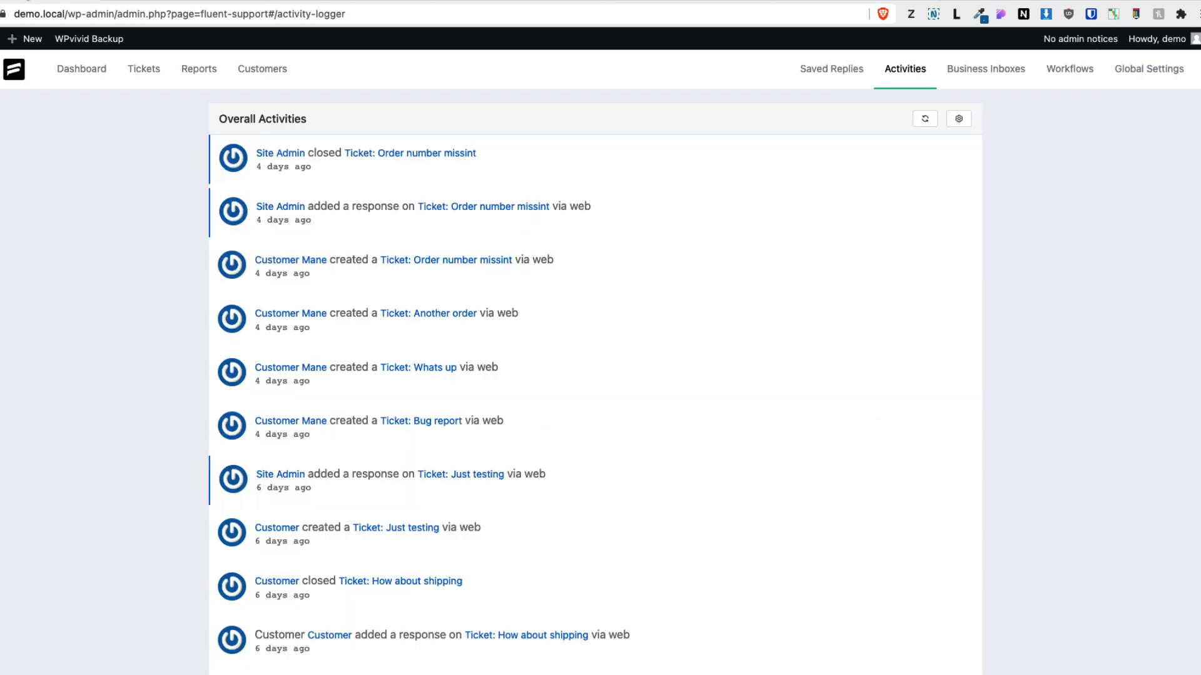
click(976, 72)
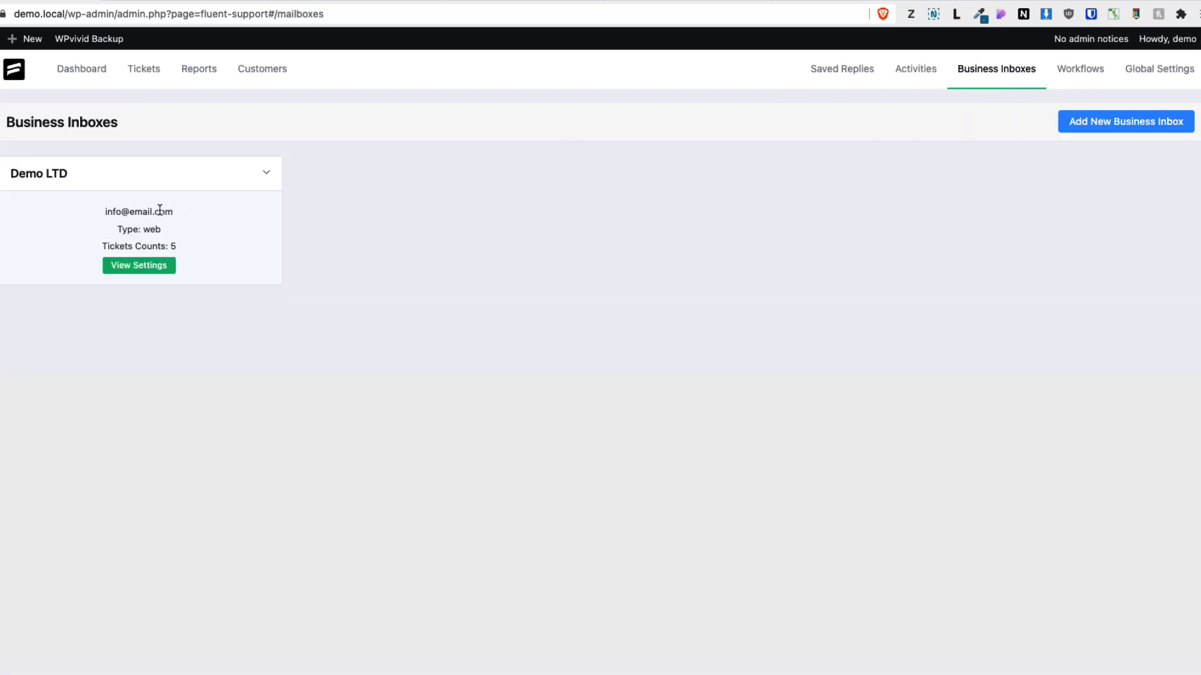
click(150, 269)
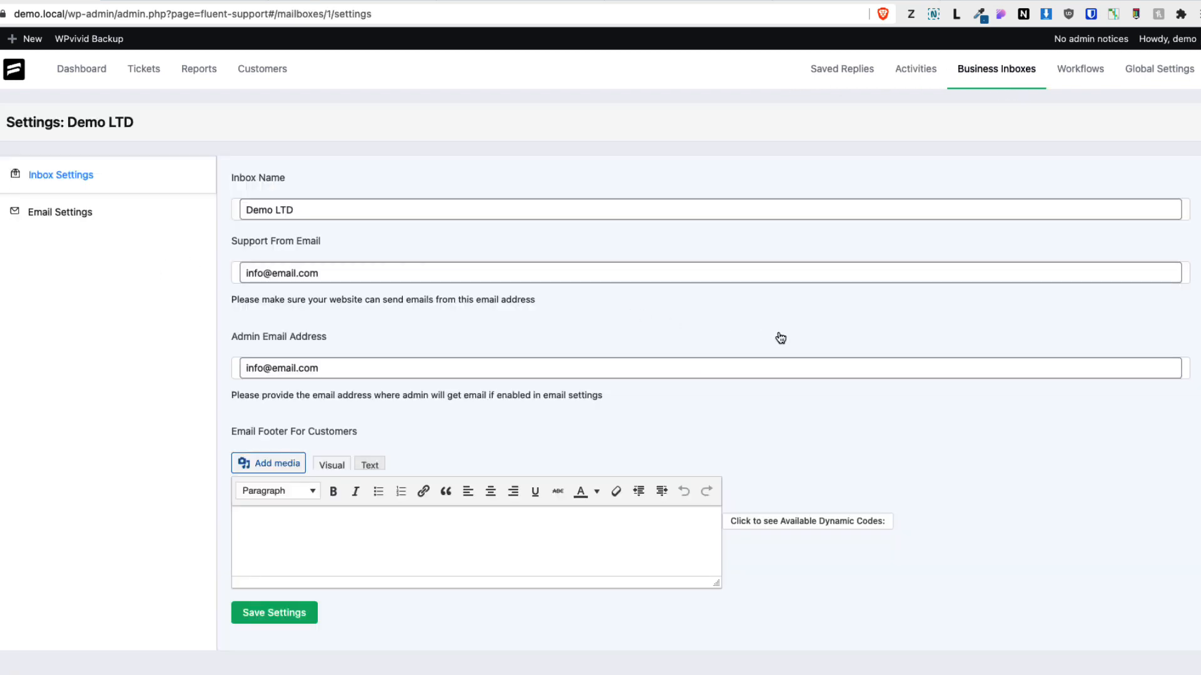
click(58, 220)
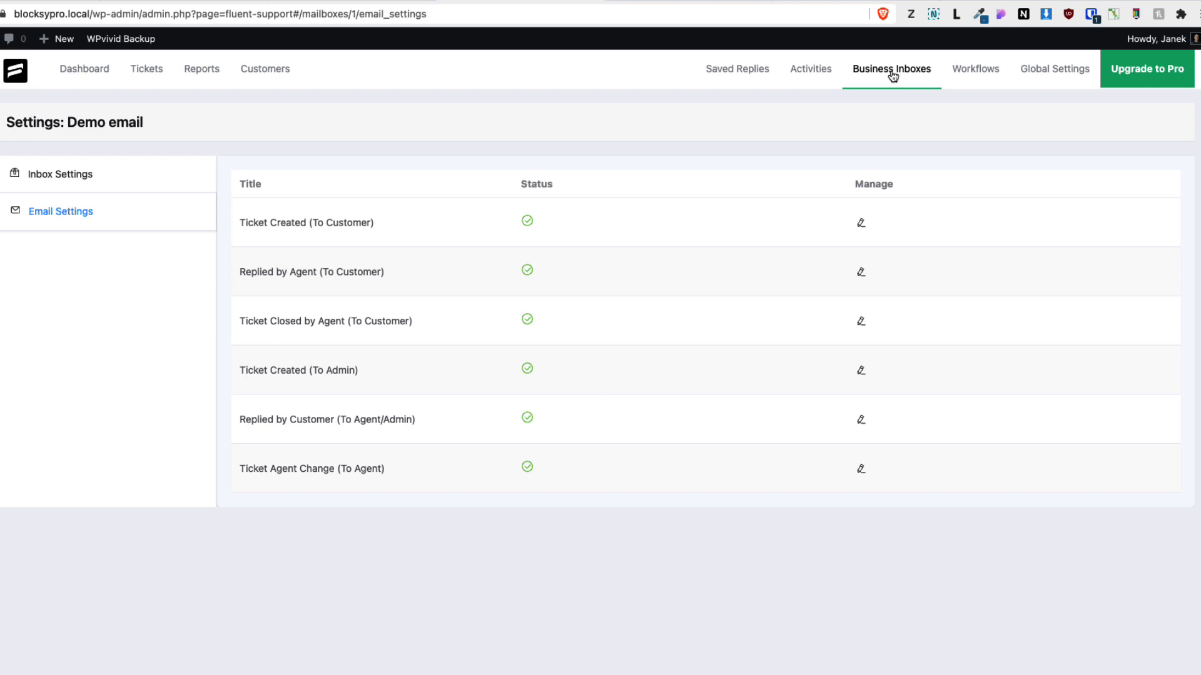
click(977, 77)
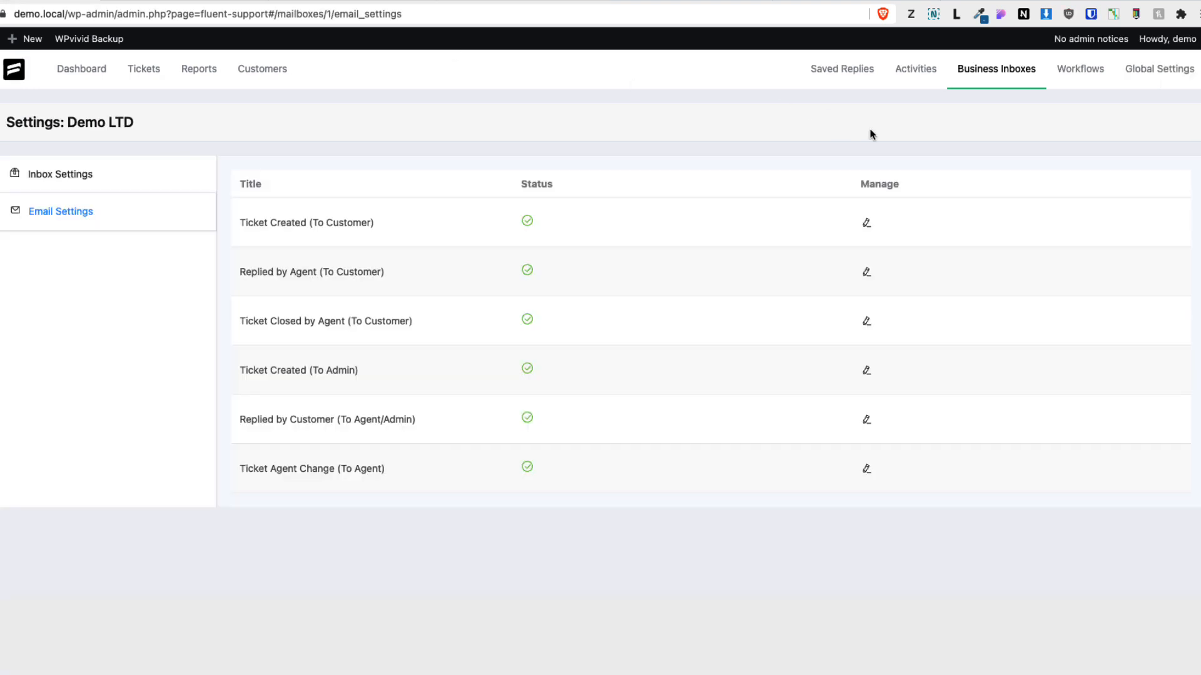
Create a new automatic workflow named Demo workflow
click(1088, 70)
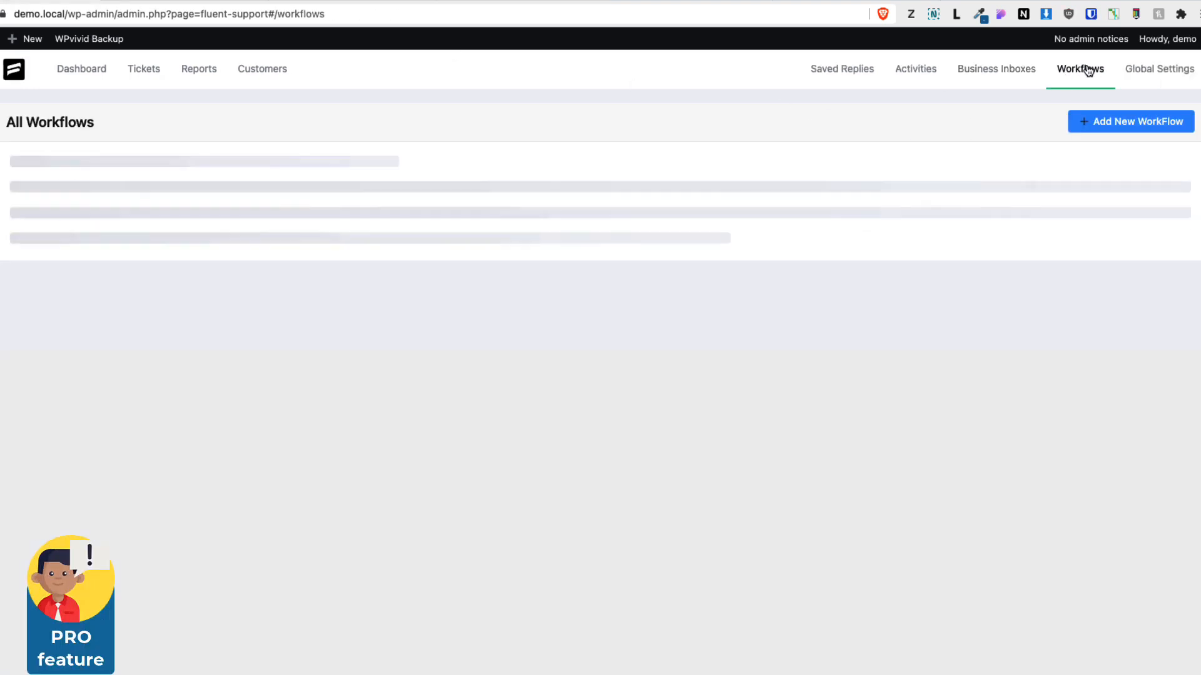
click(1116, 123)
click(276, 145)
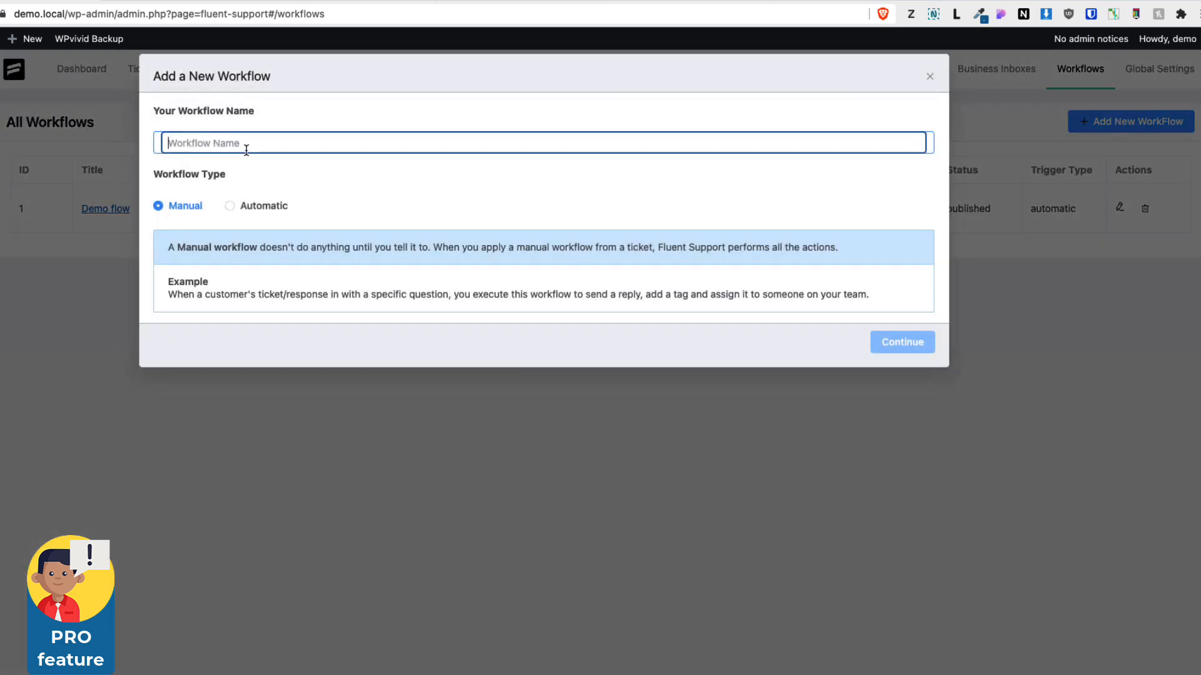
text(Demo workflow)
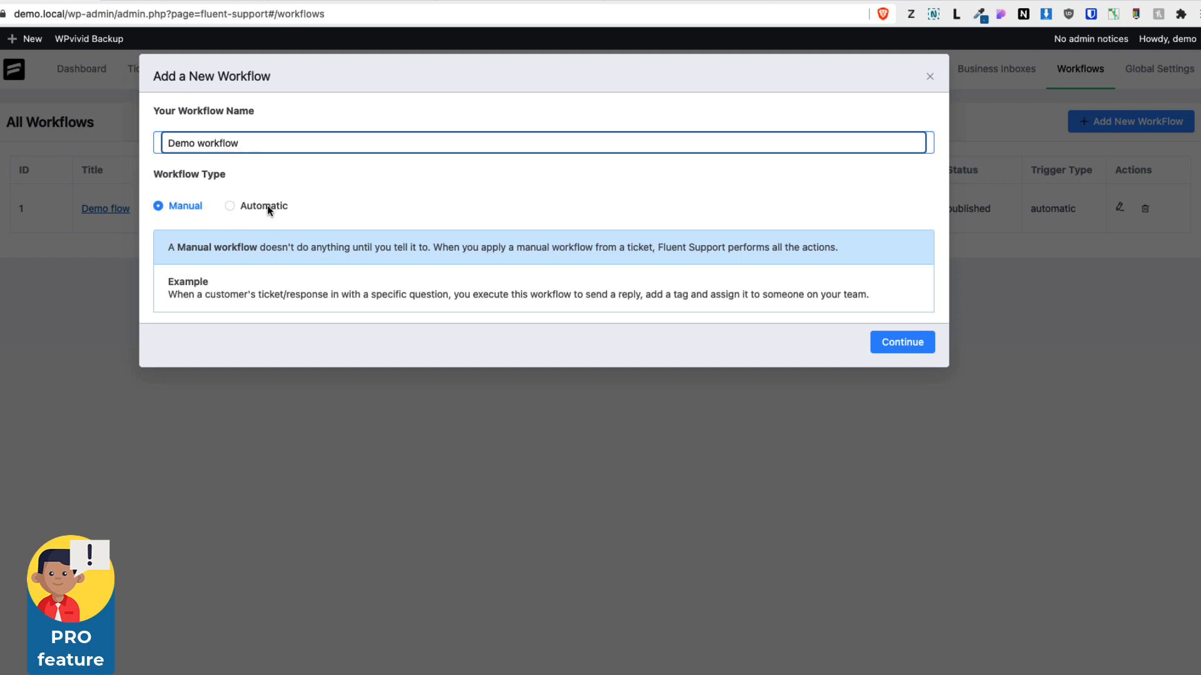
drag(169, 245, 884, 248)
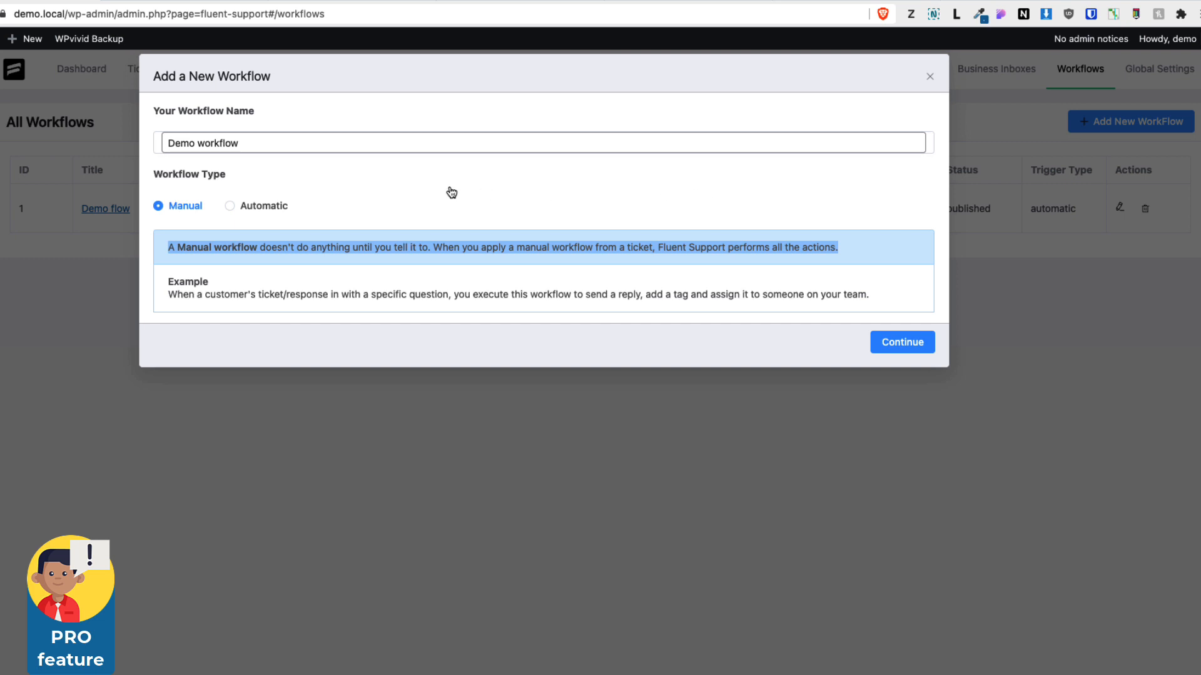
click(255, 207)
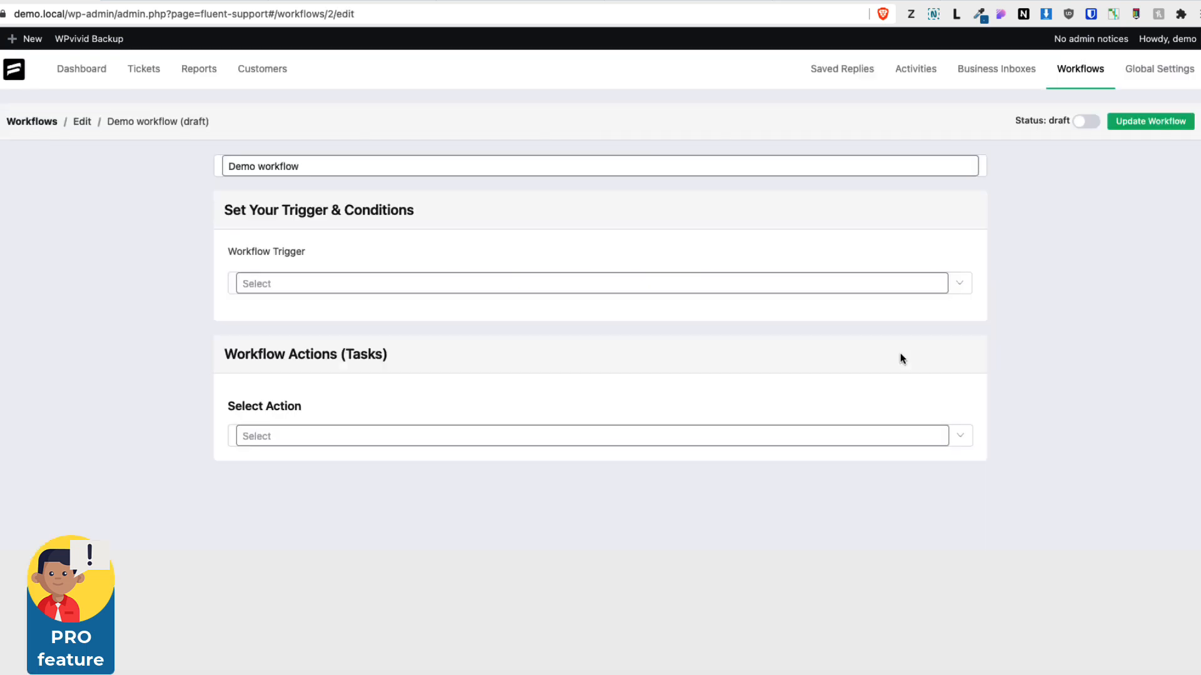
Set the workflow trigger to On Ticket Creation with a condition that Selected Product equals Billing
click(295, 285)
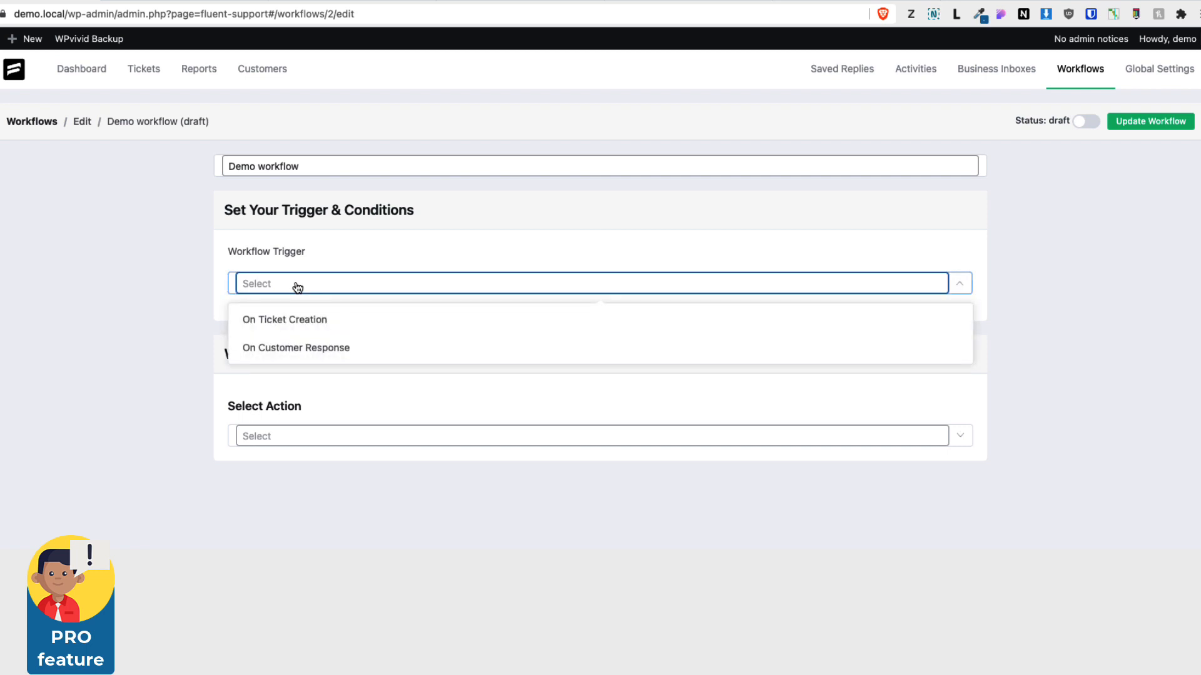
click(291, 323)
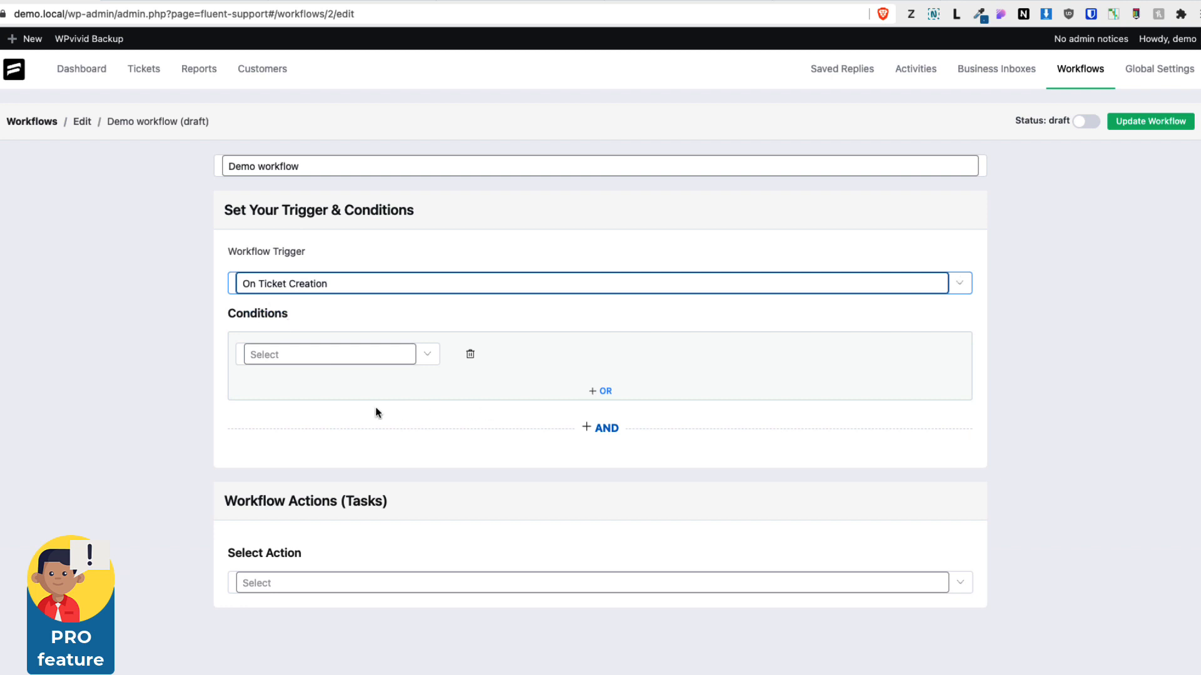
click(323, 361)
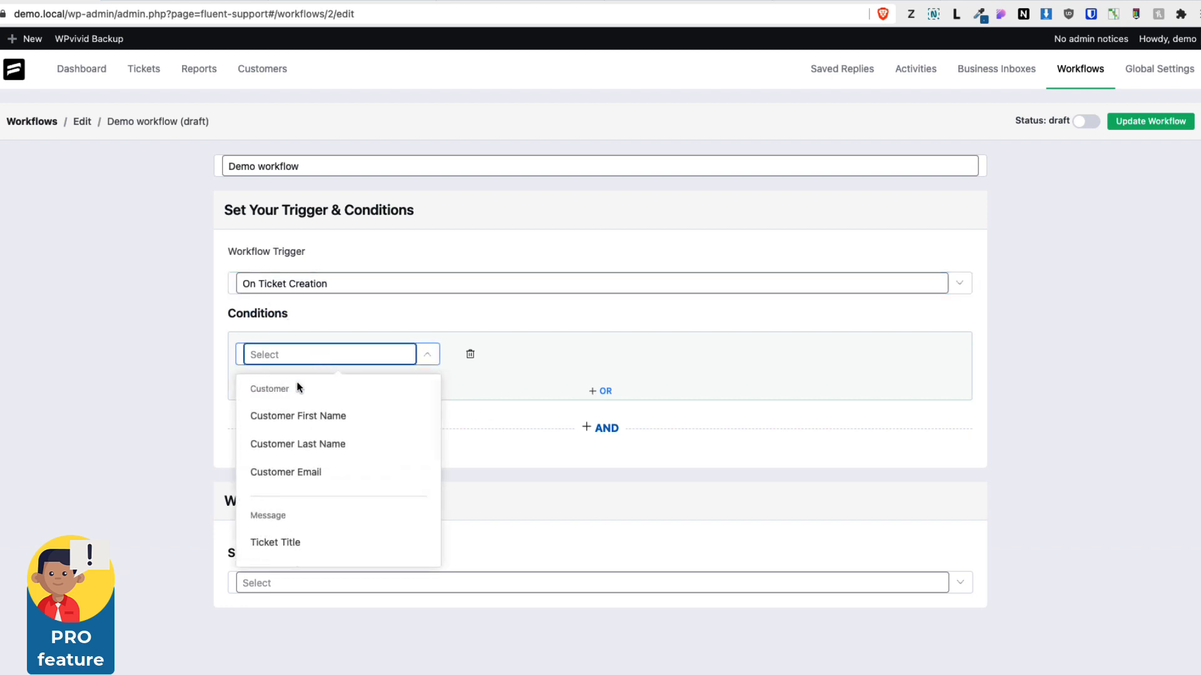
scroll(290, 498, down, 3)
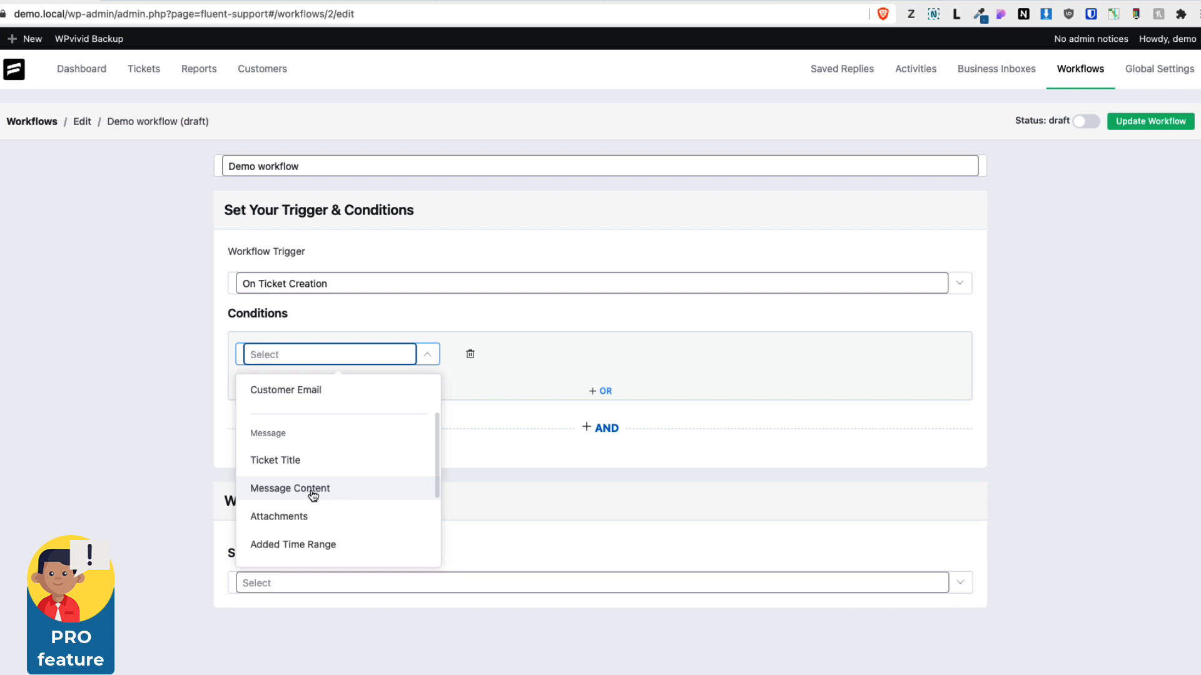
scroll(313, 496, down, 5)
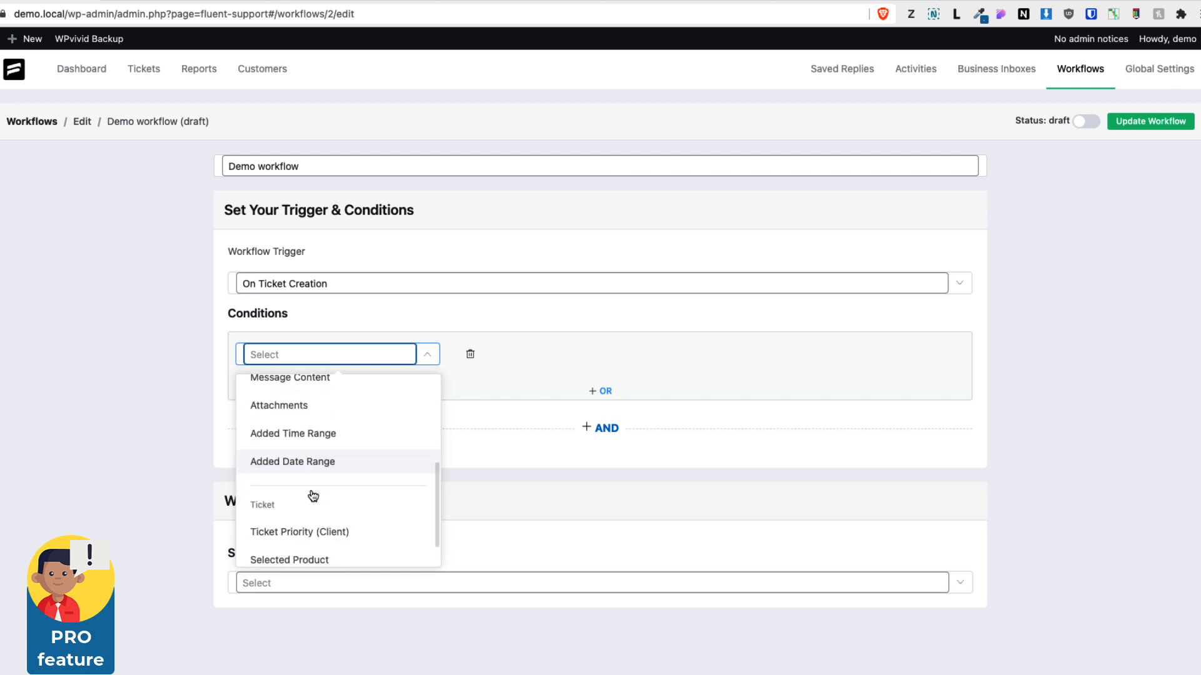
scroll(313, 495, down, 1)
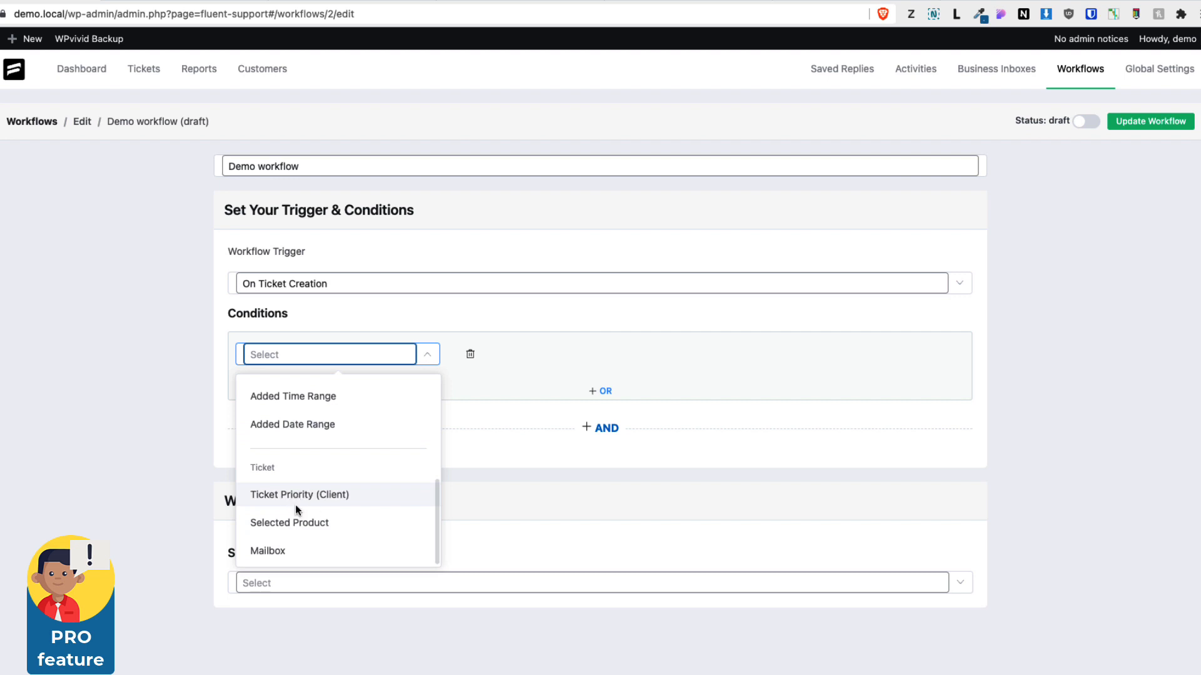
click(299, 525)
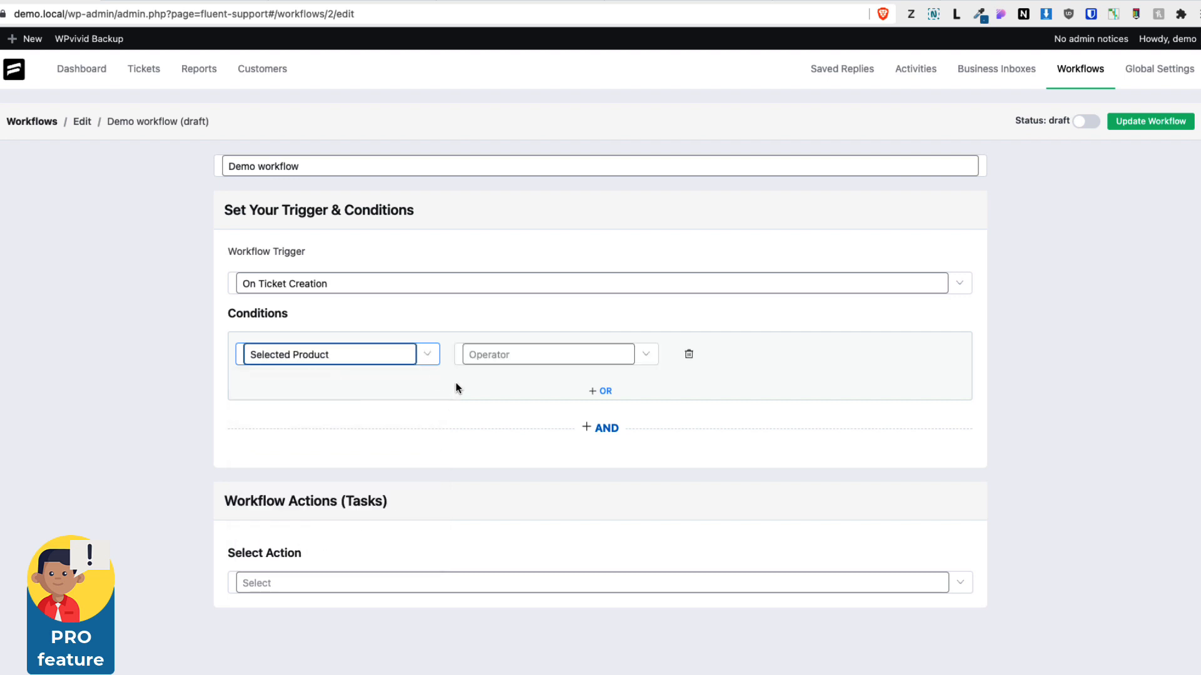
click(515, 356)
click(498, 389)
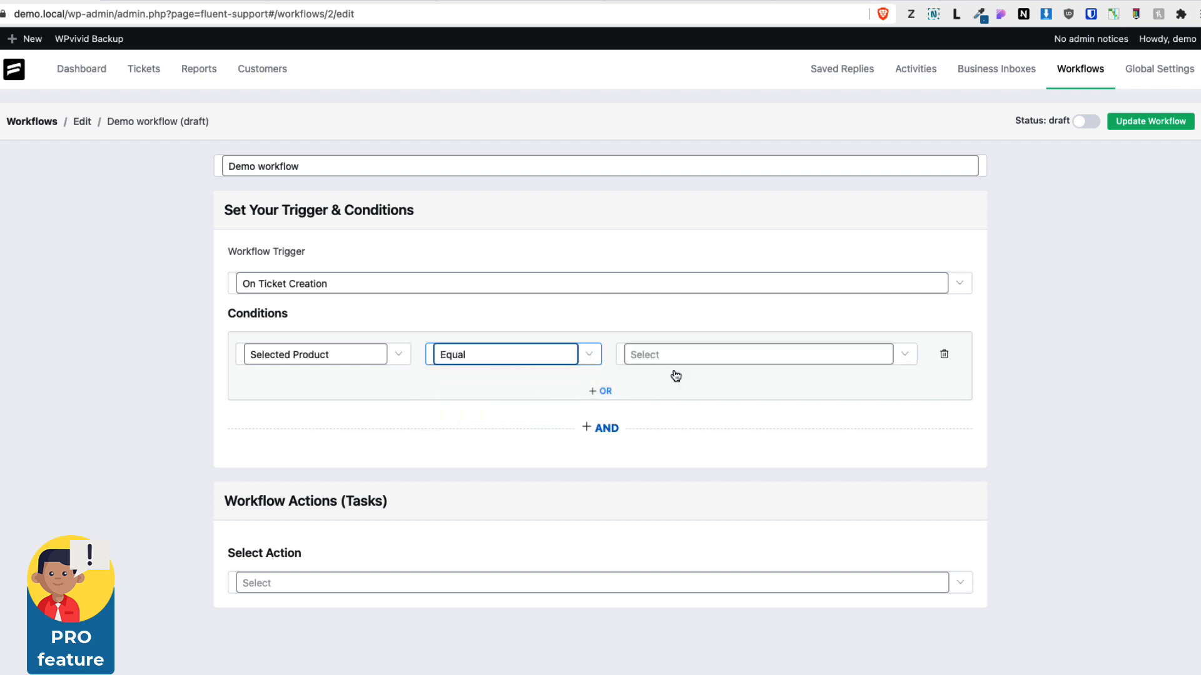
click(712, 361)
click(649, 391)
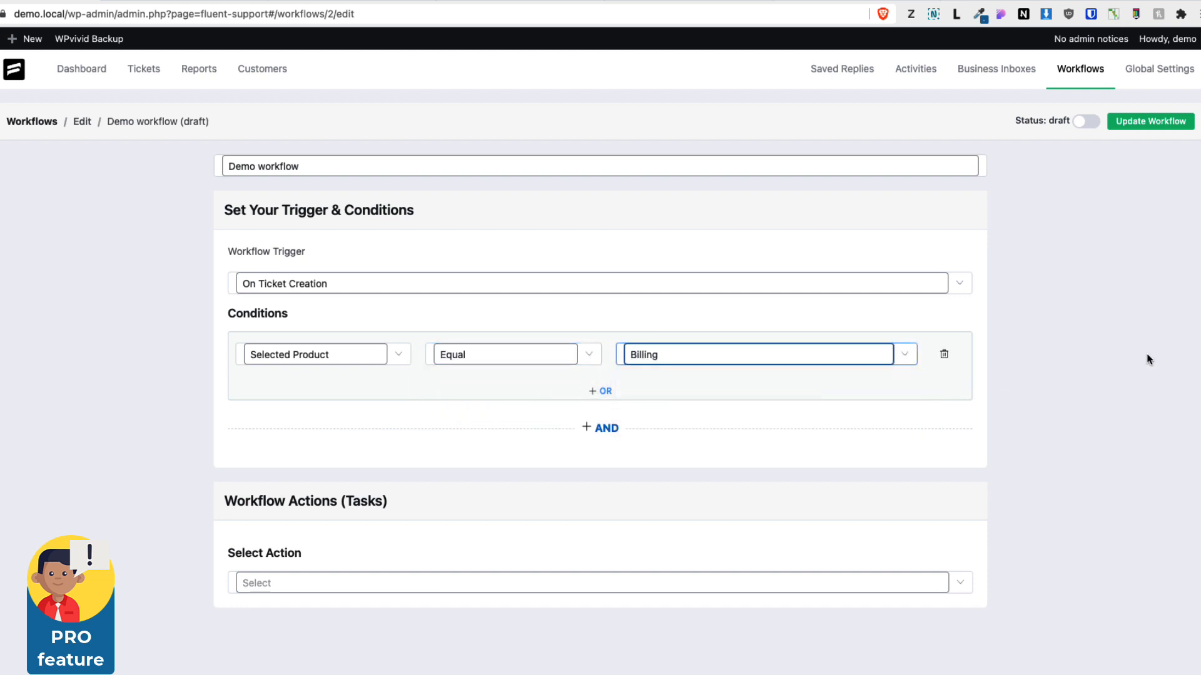
Add an OR condition where the Ticket Title contains invoice
click(600, 391)
click(294, 461)
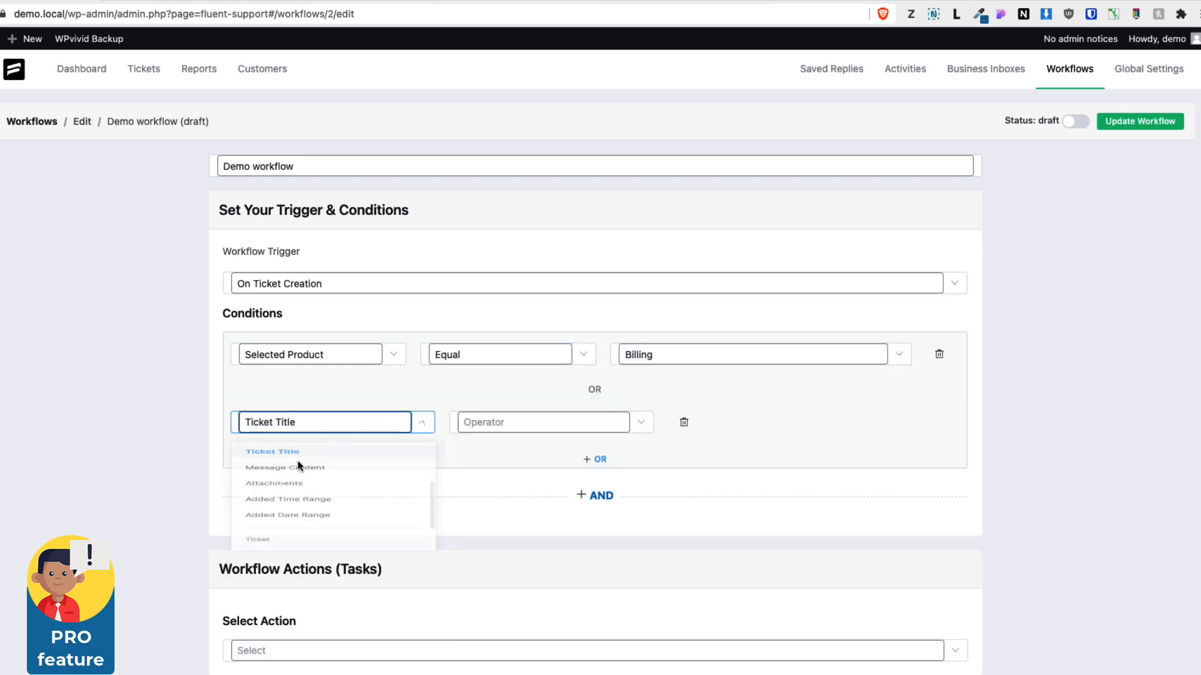
click(536, 428)
click(491, 460)
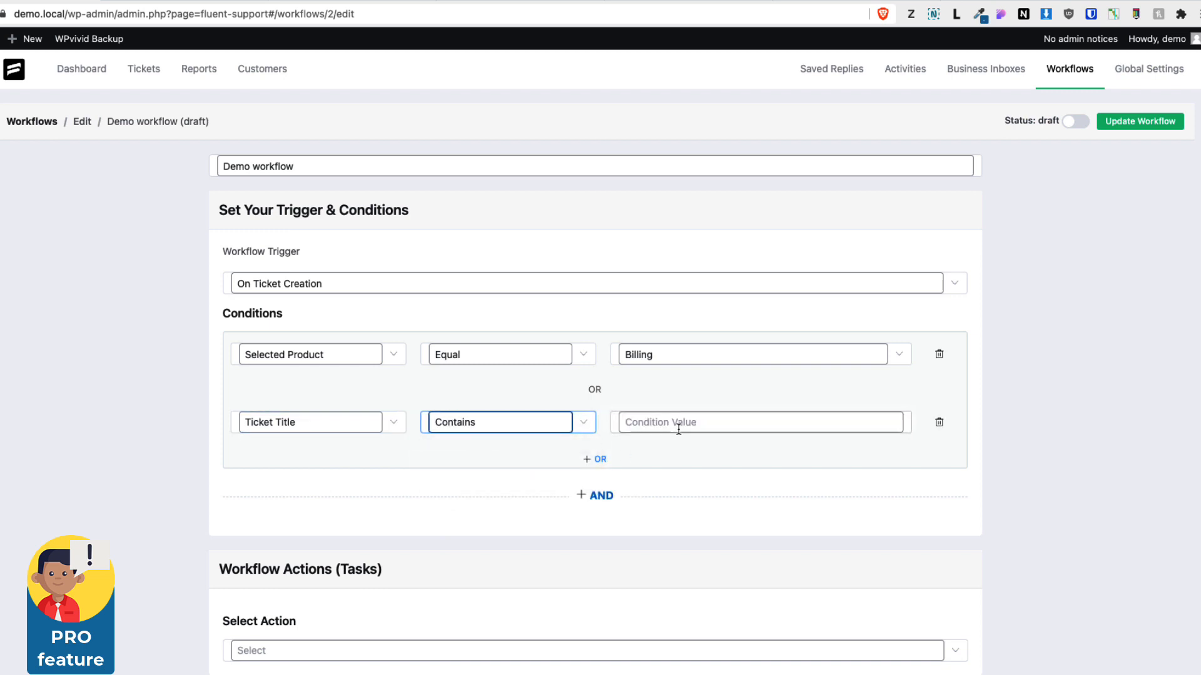
click(679, 426)
text(bu)
drag(639, 423, 613, 421)
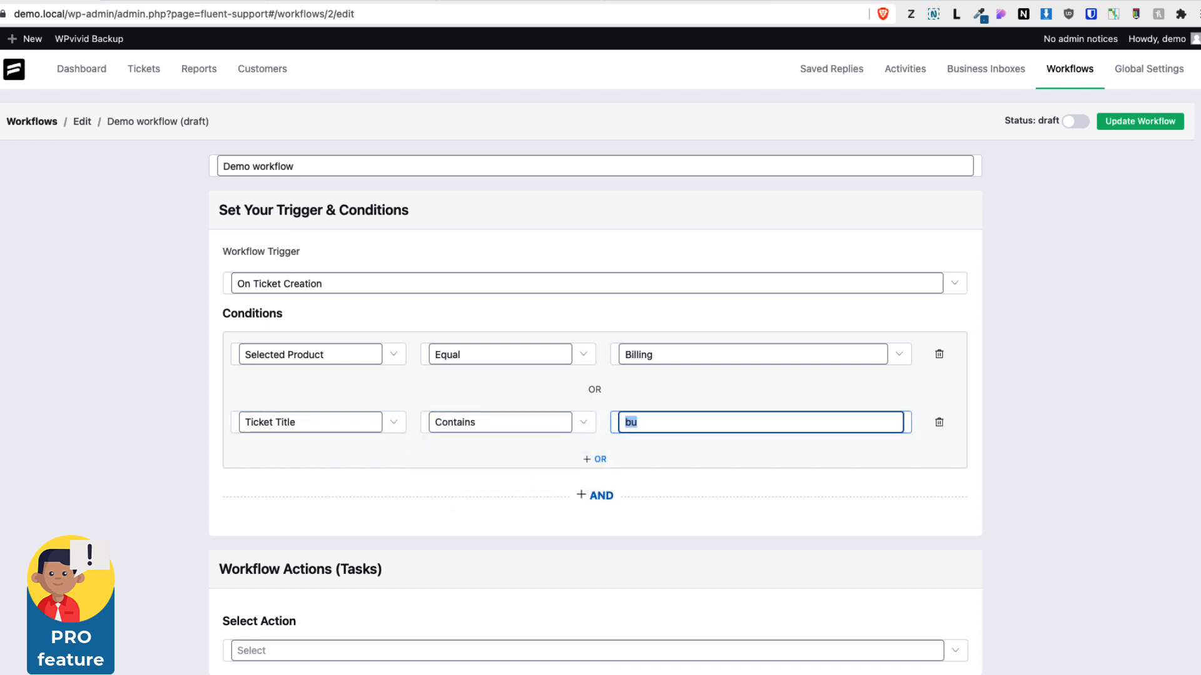
text(invoice)
Add an Assign Agent action to the workflow's tasks
scroll(503, 454, down, 1)
click(301, 637)
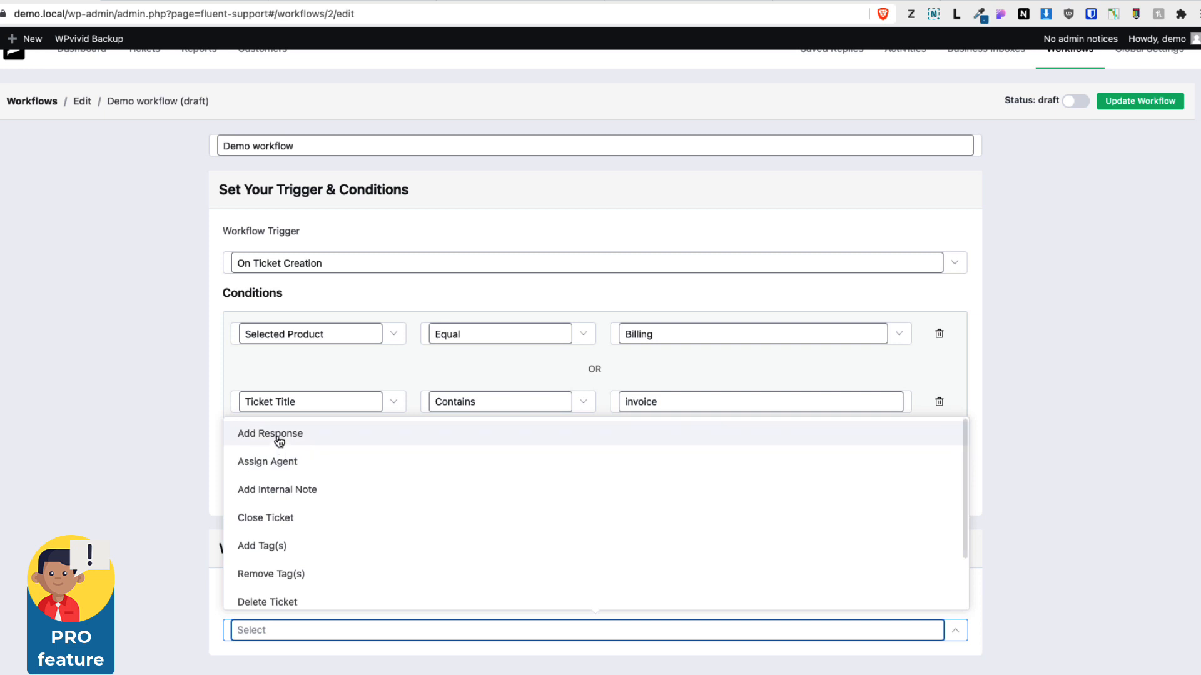
click(277, 463)
scroll(487, 574, down, 5)
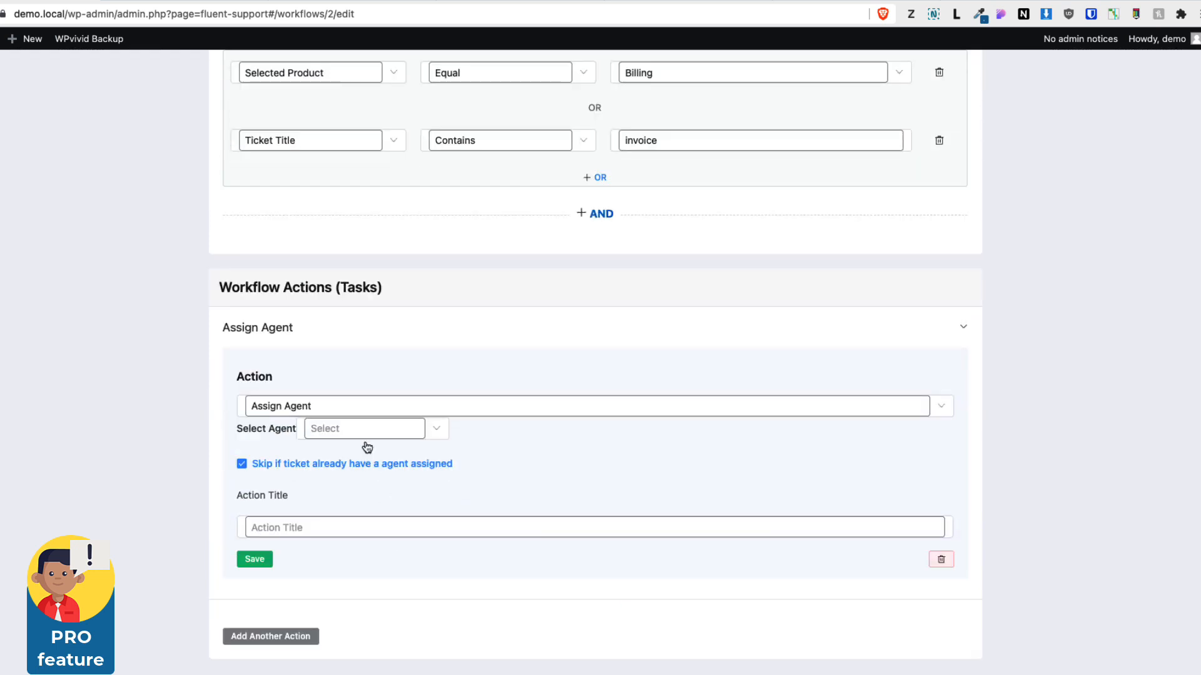
Set the Assign Agent action to assign Support Agent
click(368, 430)
click(338, 522)
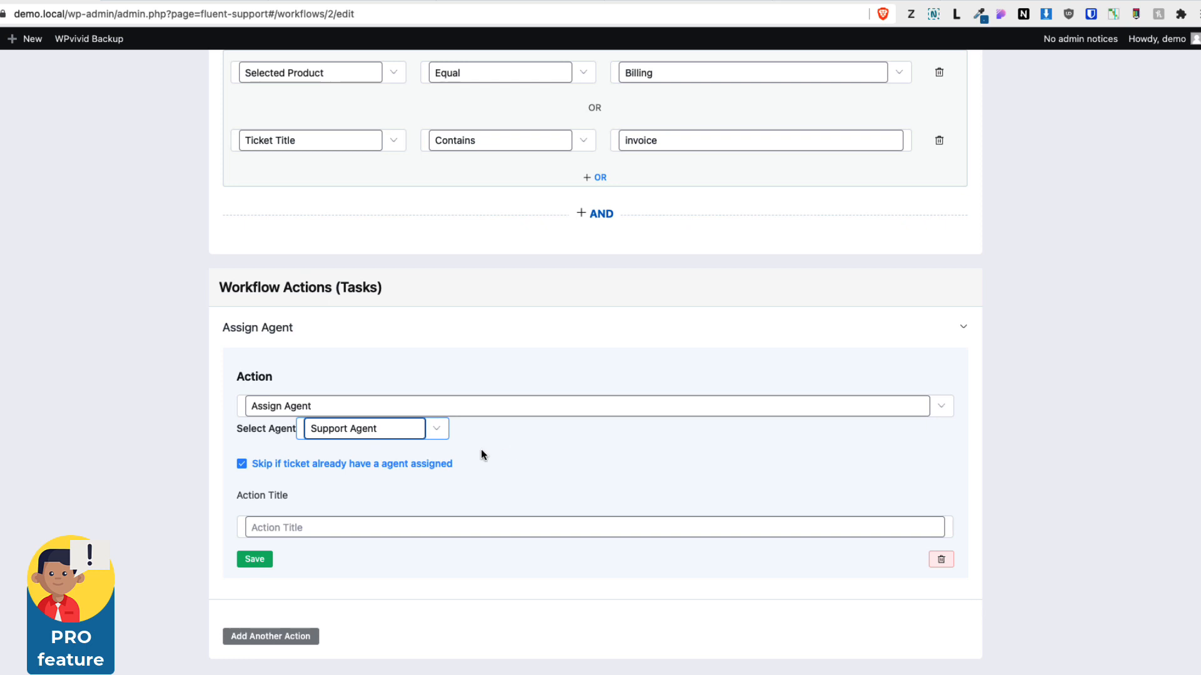
scroll(628, 421, up, 3)
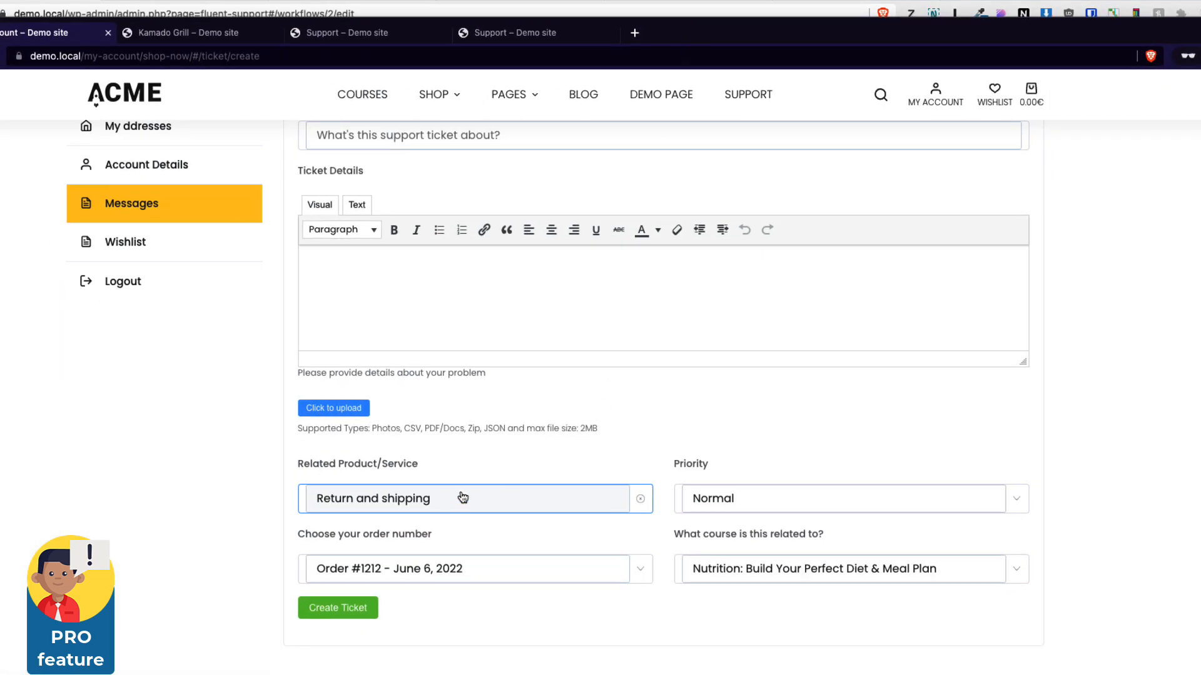
On the customer support ticket form, pick Billing as the related product and enter the title Invoice problem
click(454, 499)
click(336, 546)
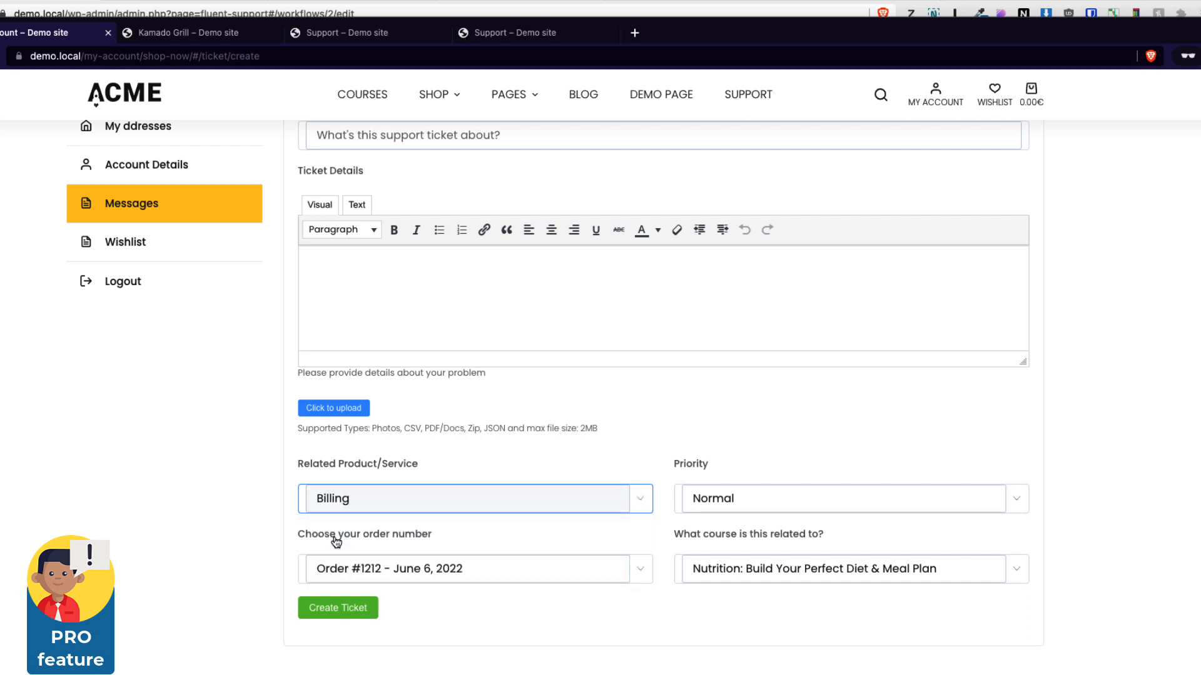
scroll(461, 367, up, 5)
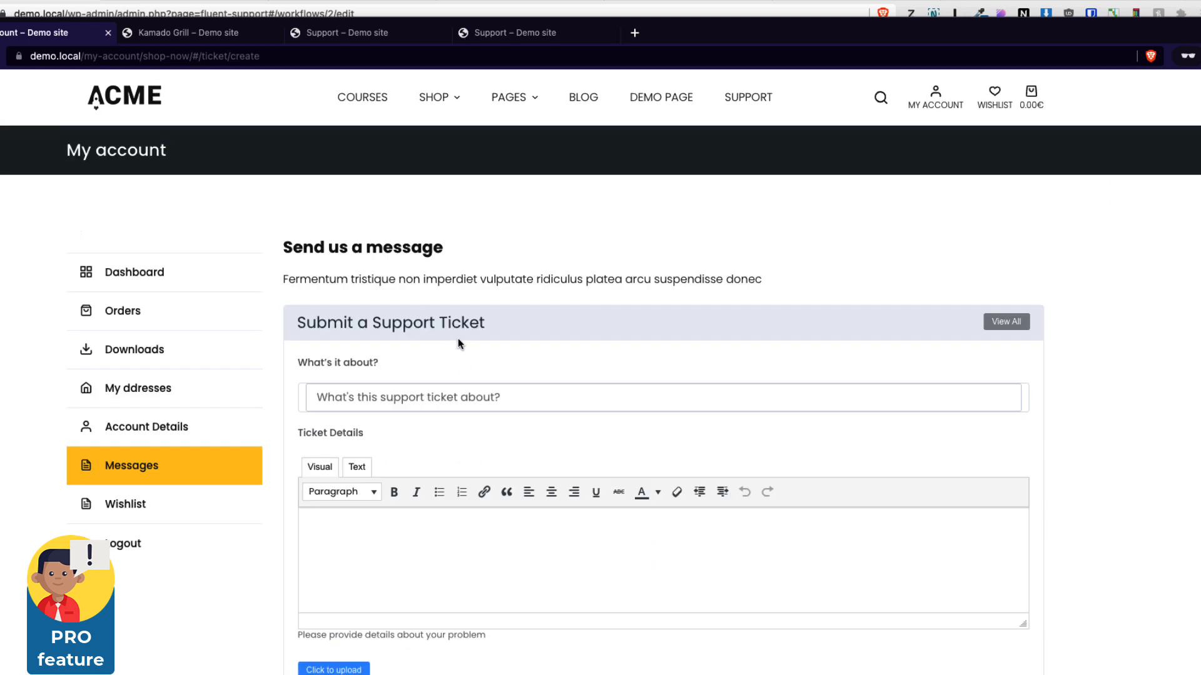
click(510, 396)
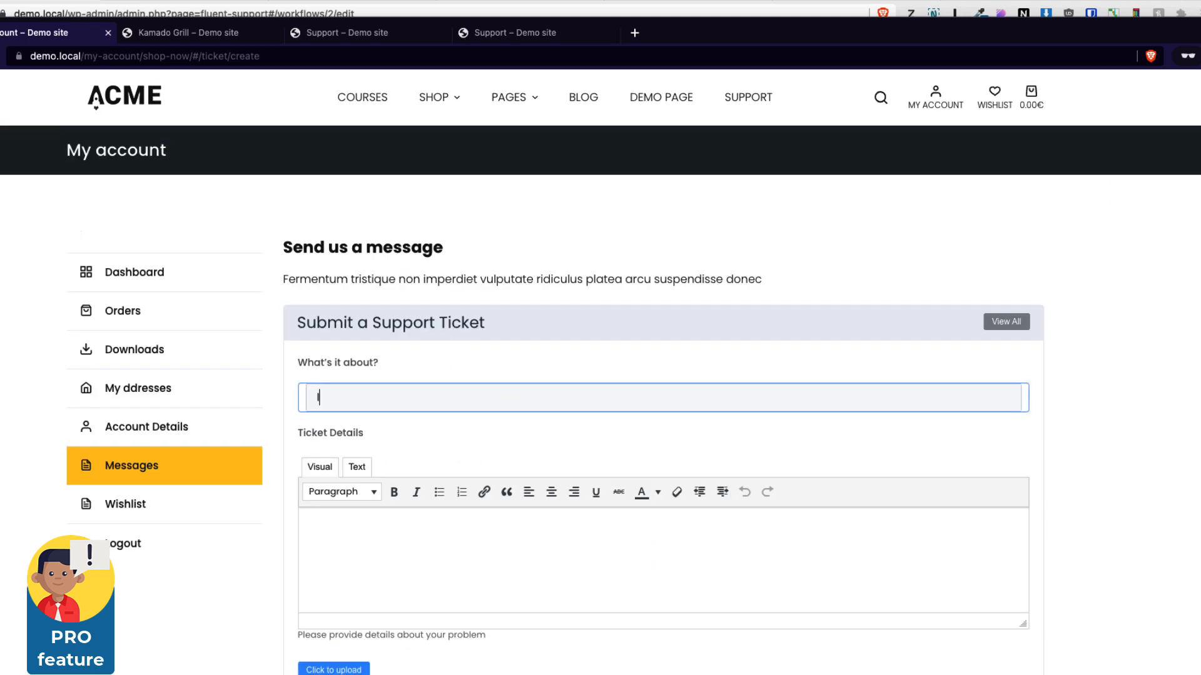
text(Invoice)
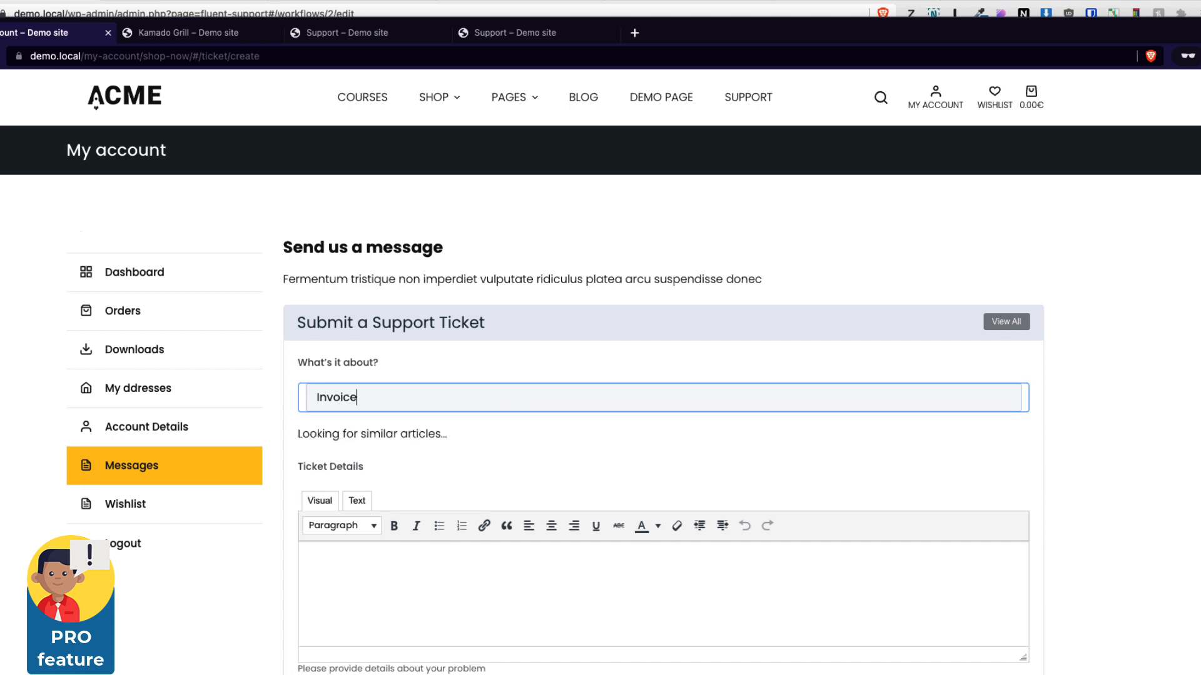
text( problem)
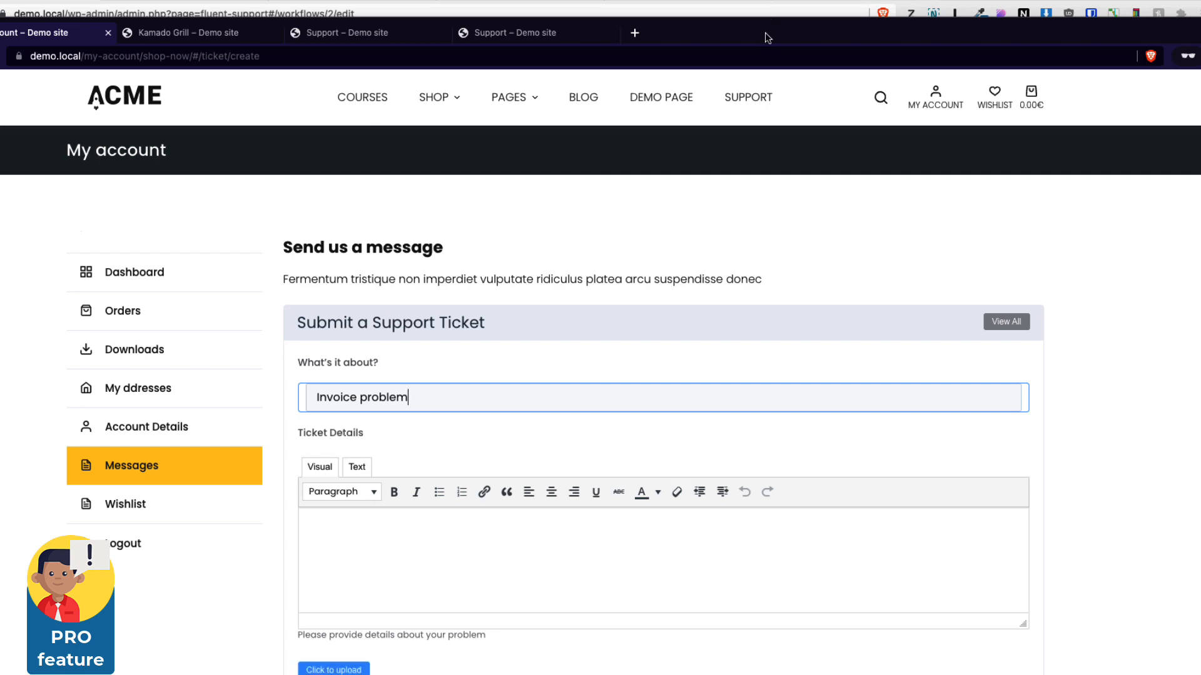
drag(766, 36, 2, 163)
scroll(297, 469, down, 3)
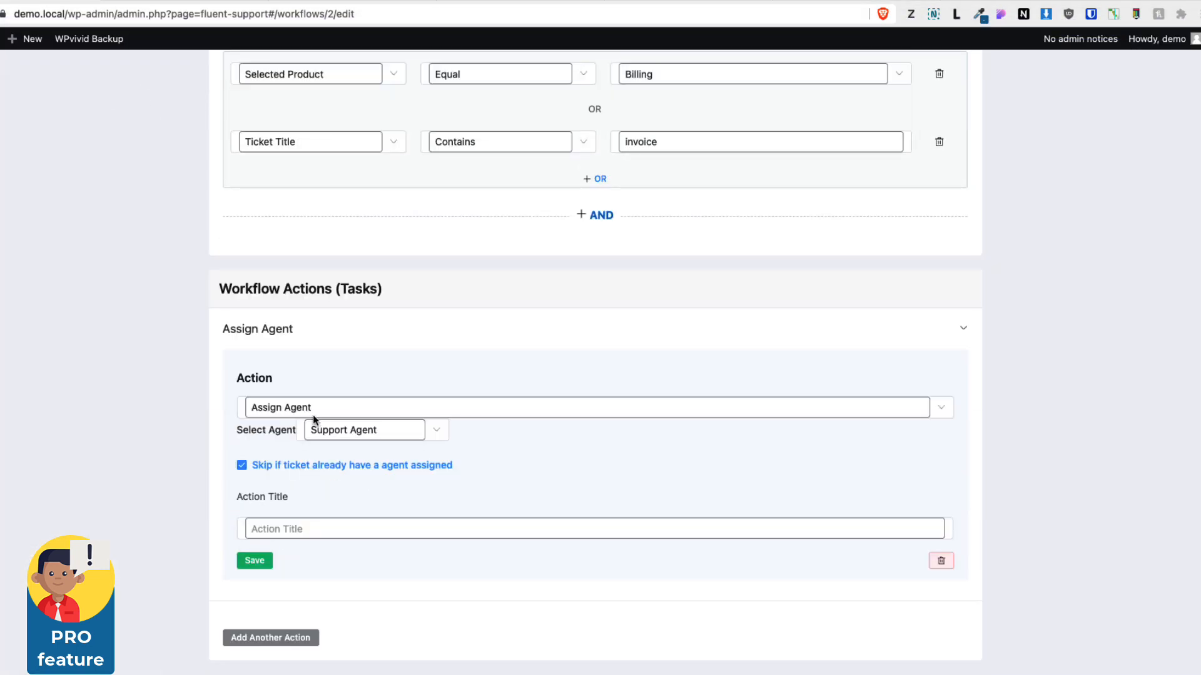
Give the Assign Agent action the title Add support agent and save the action
click(368, 433)
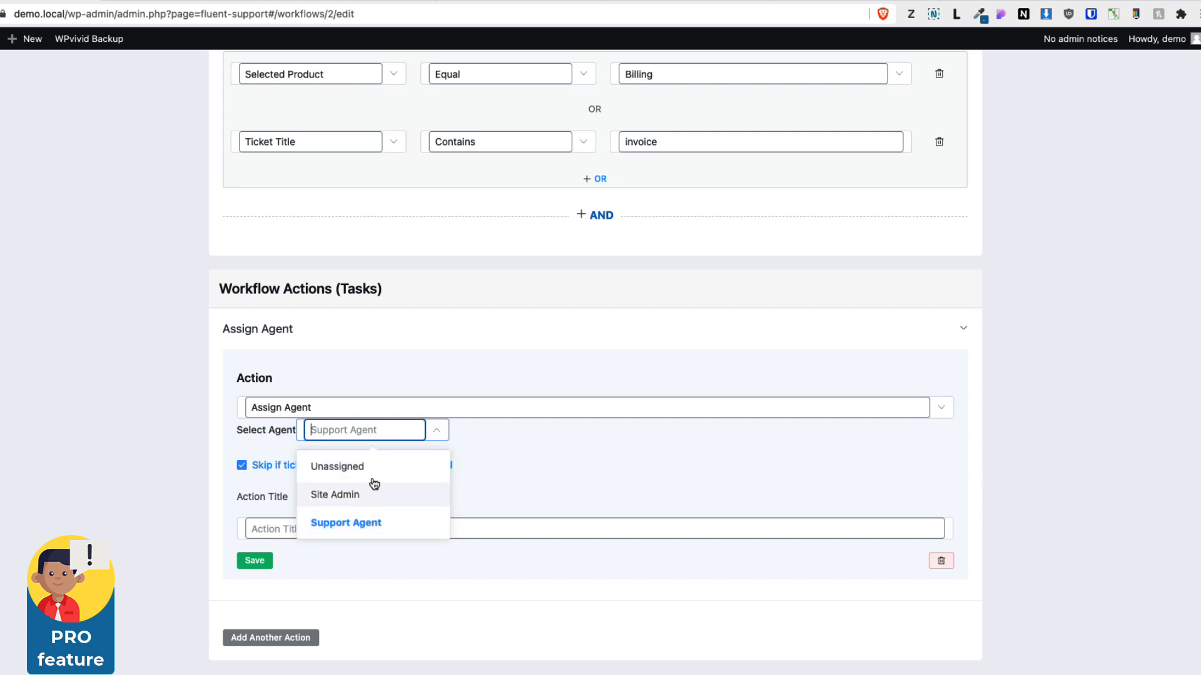
click(420, 528)
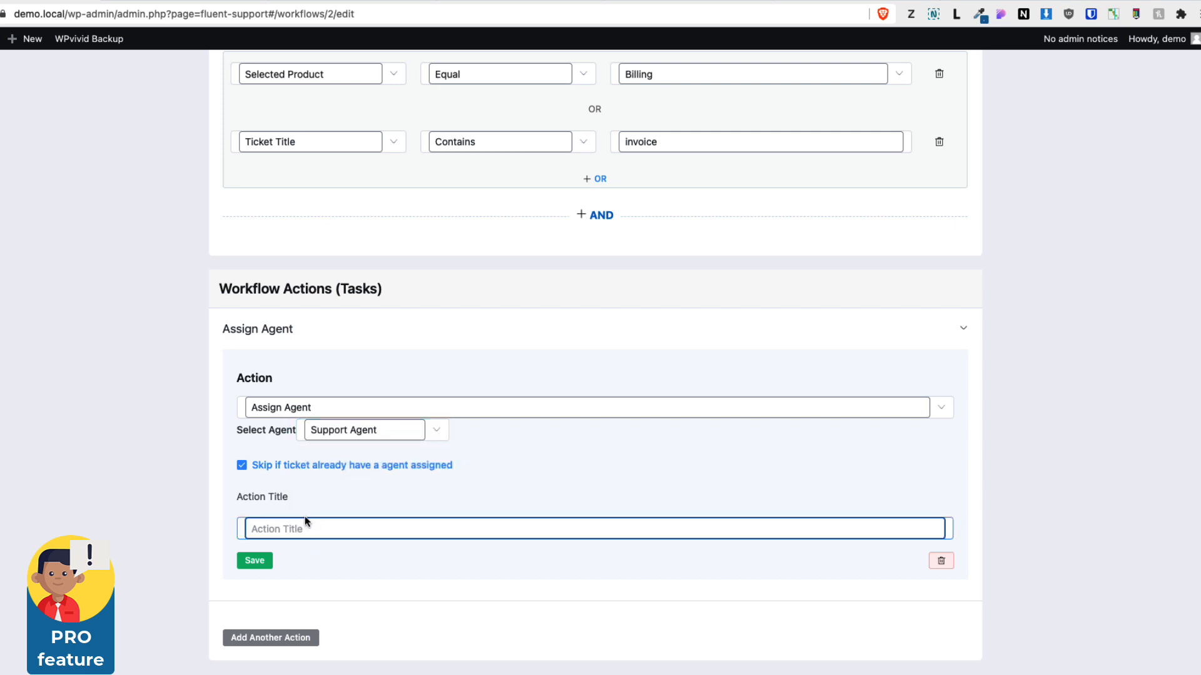
text(Add support agent)
click(254, 562)
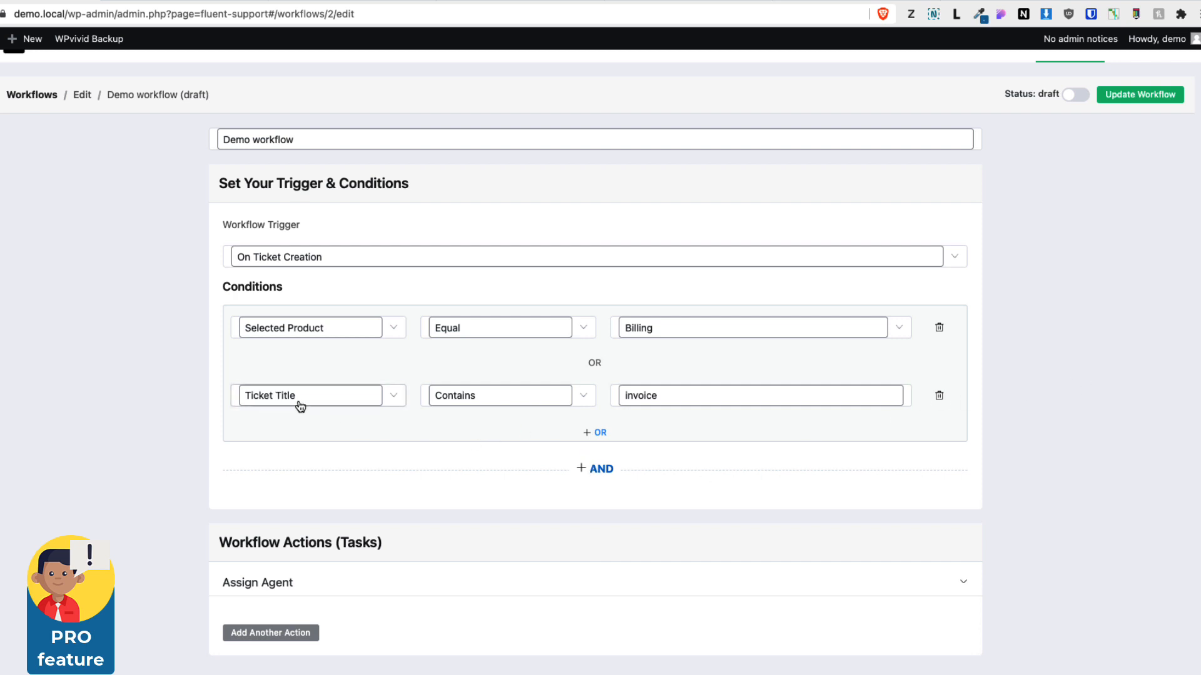
Switch the Demo workflow's status to published and update the workflow
scroll(1032, 393, up, 1)
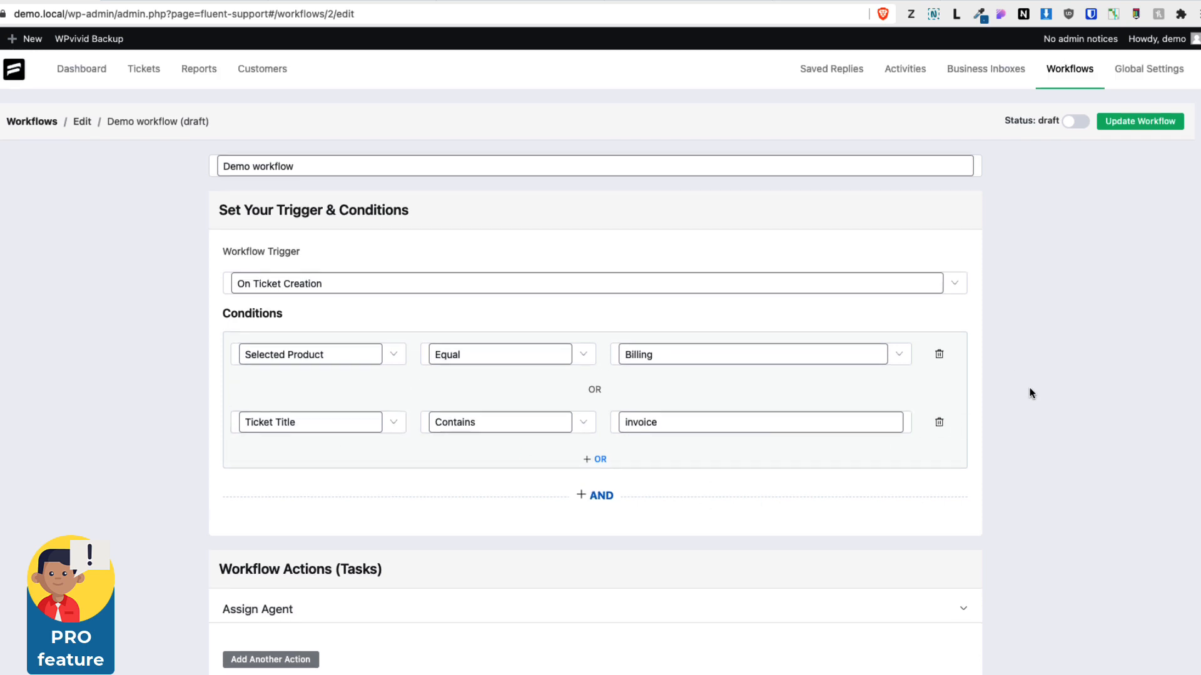
click(1076, 124)
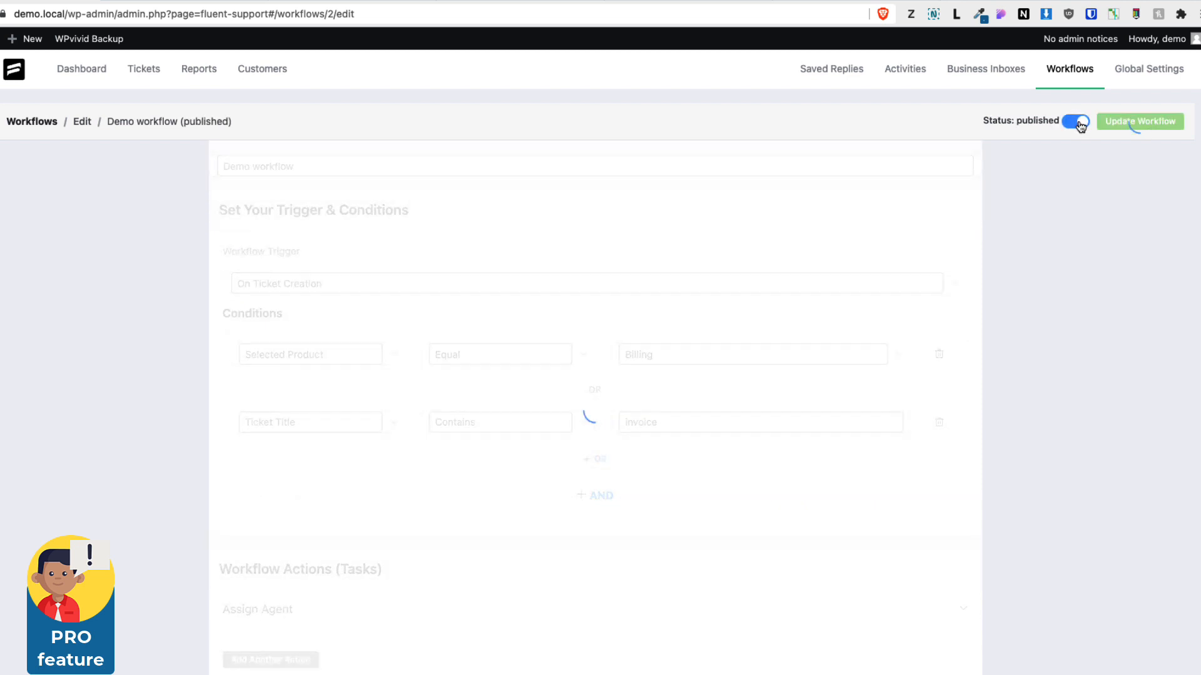
click(1111, 127)
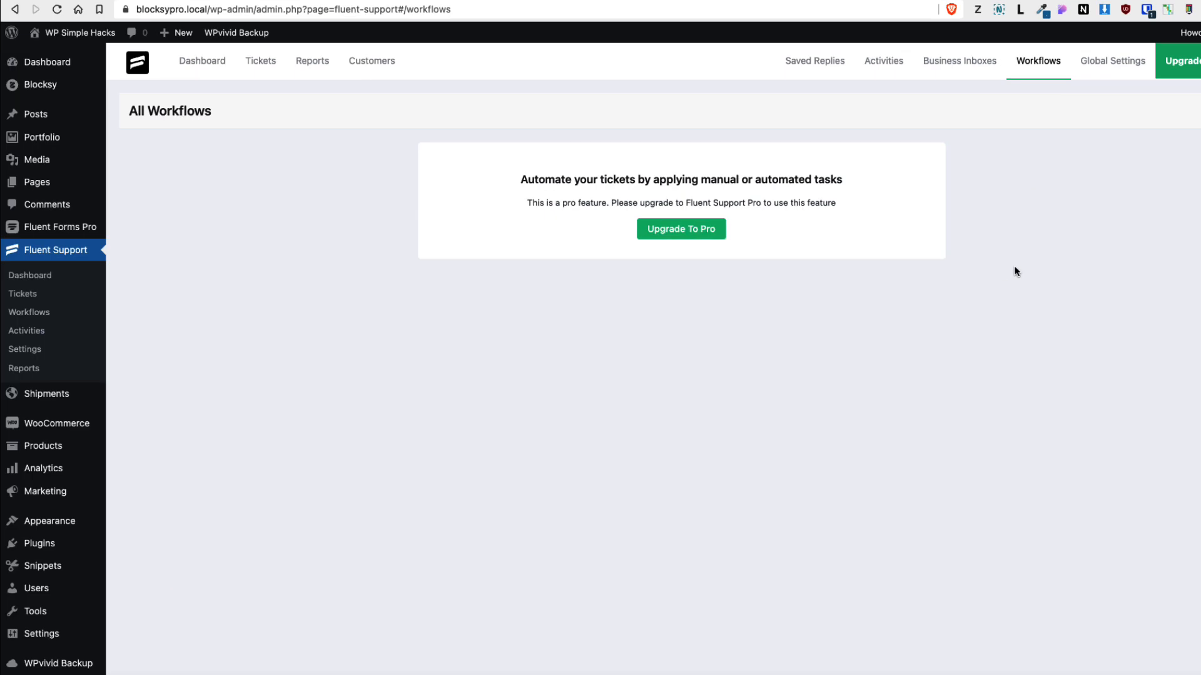
Open the tickets list and filter it by the Demo LTD inbox and the Billing product
click(1103, 67)
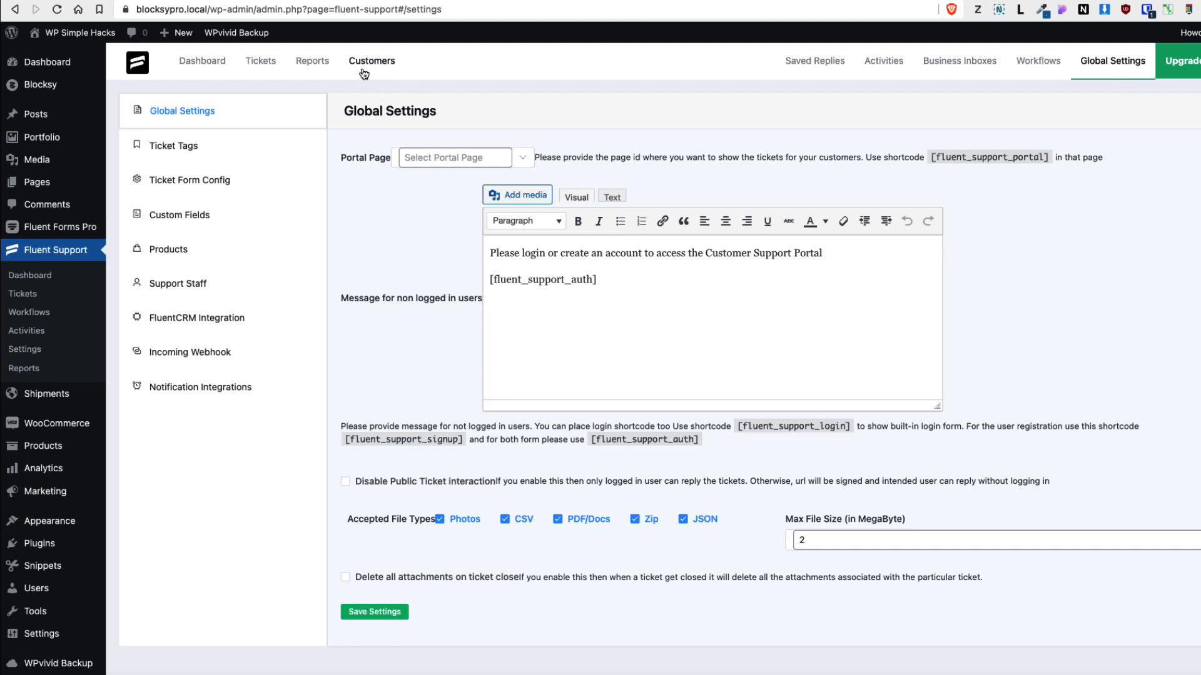
click(259, 62)
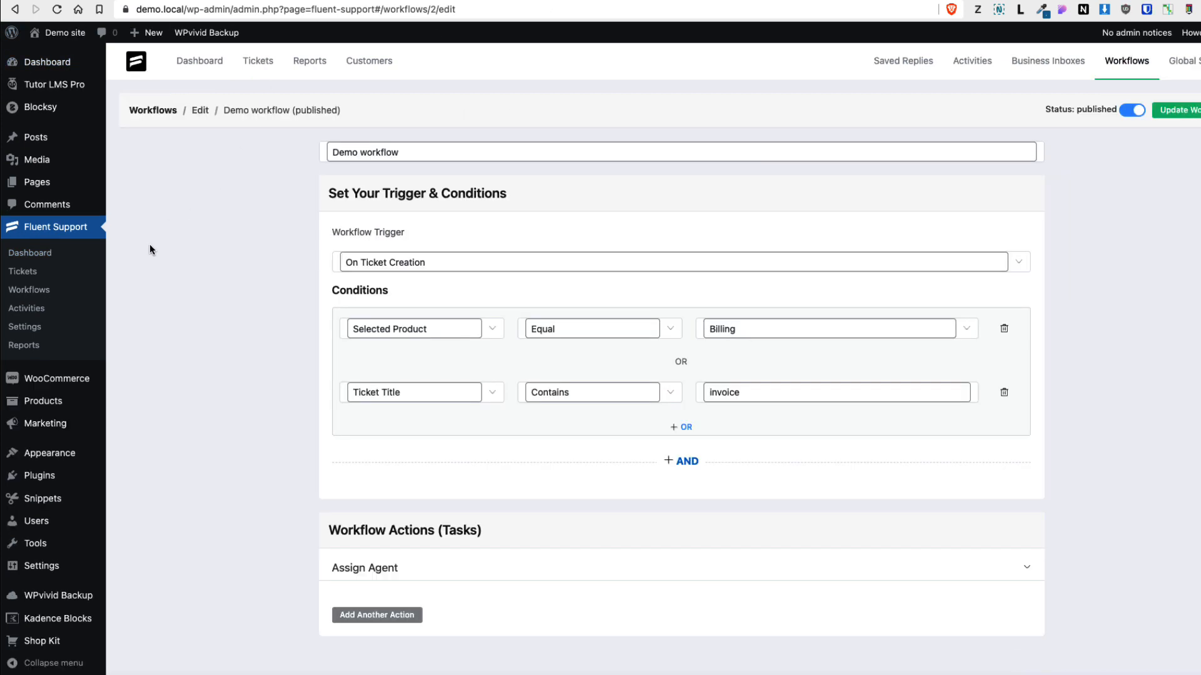
click(265, 63)
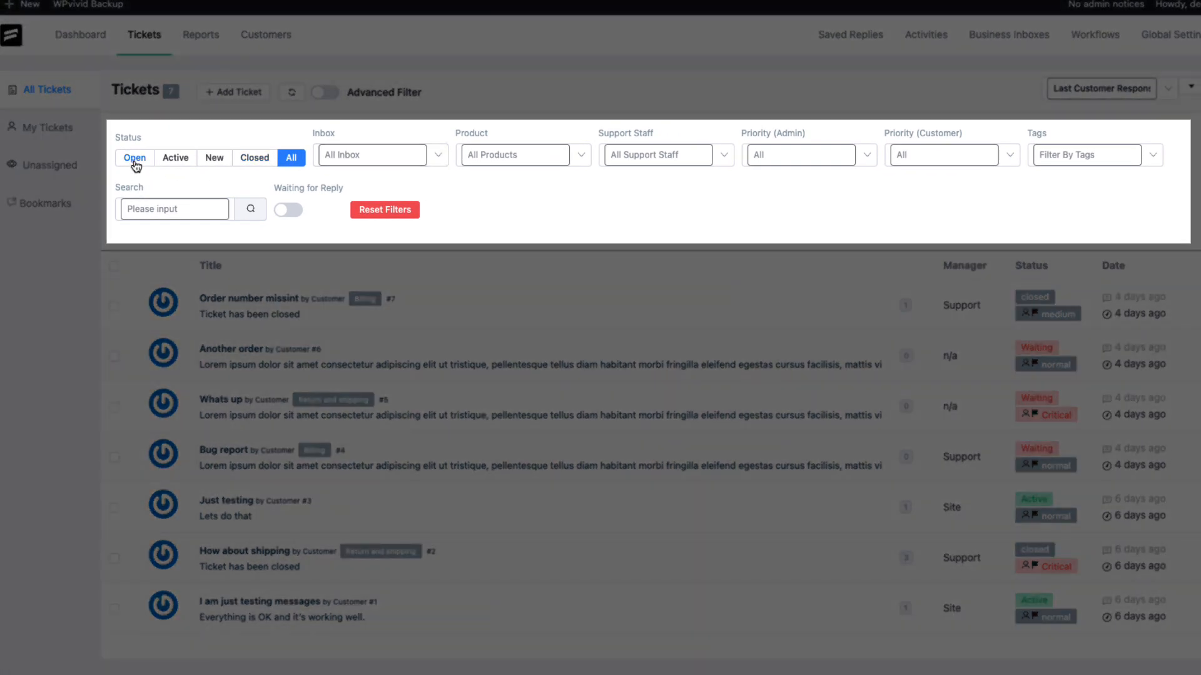
click(378, 156)
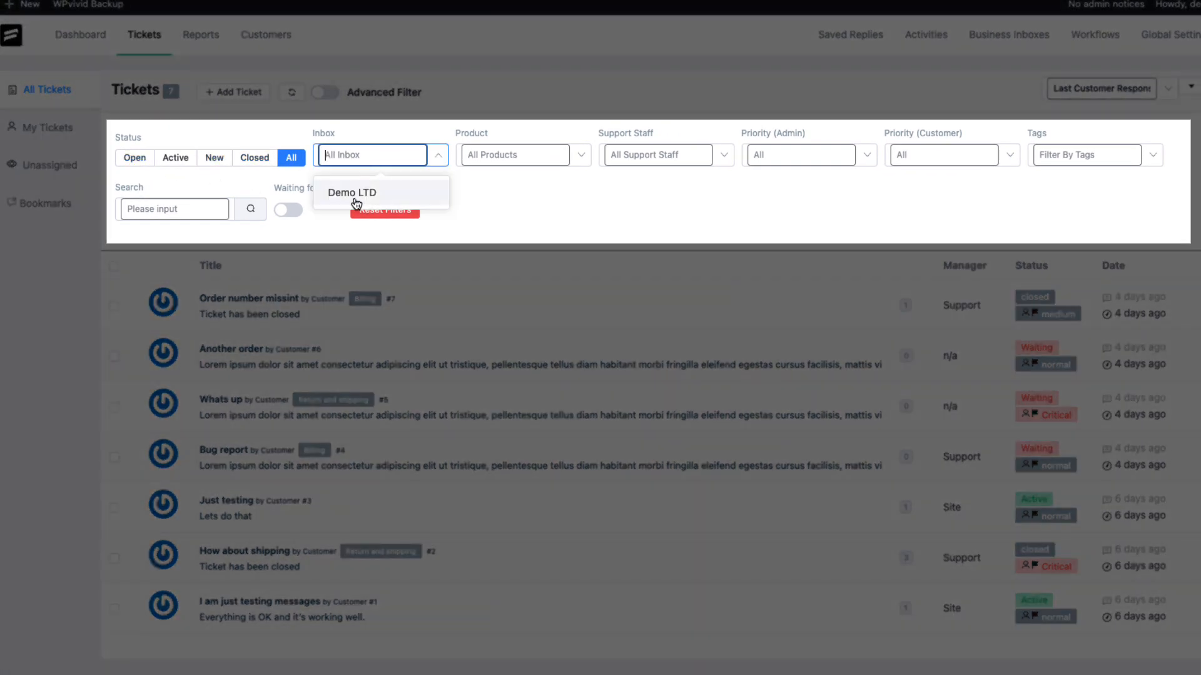
click(353, 193)
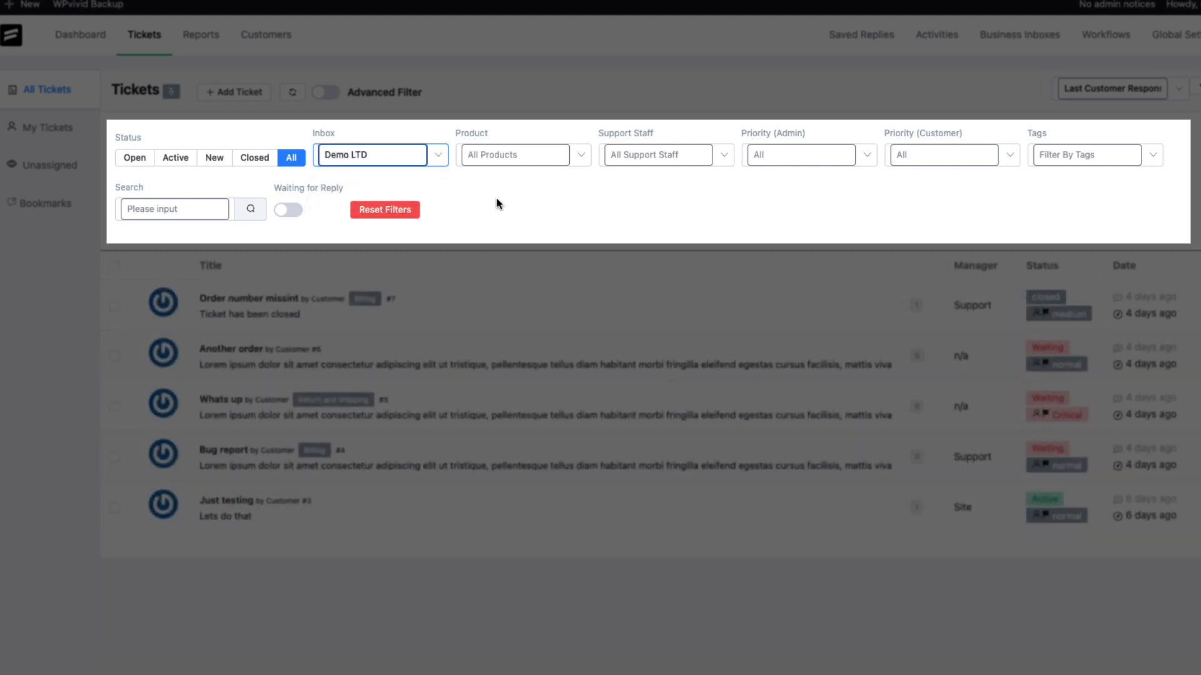
click(509, 156)
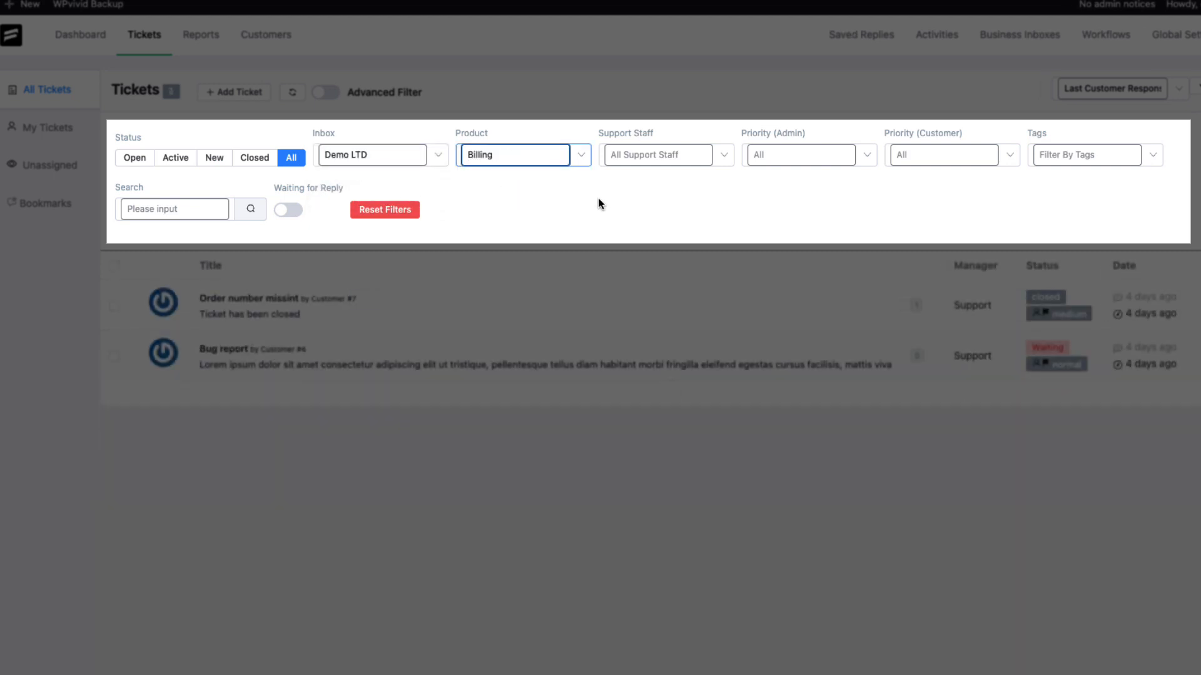
Browse the support staff, priority and tag filter options, then reset all ticket filters
click(695, 156)
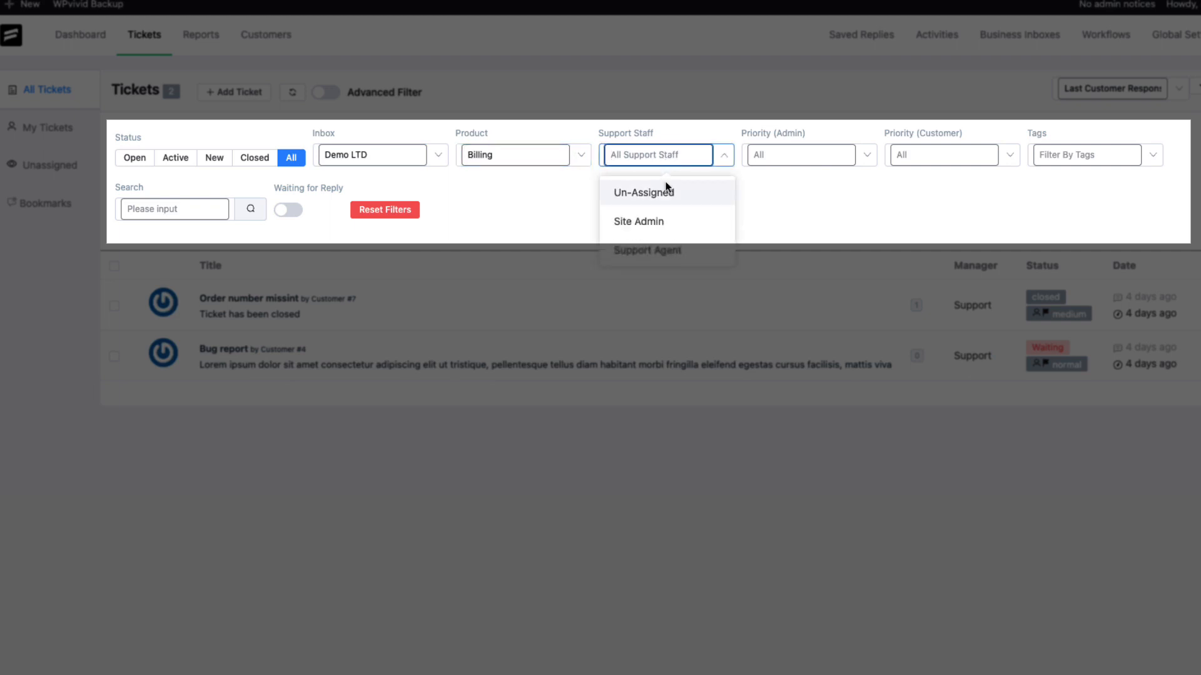
click(807, 157)
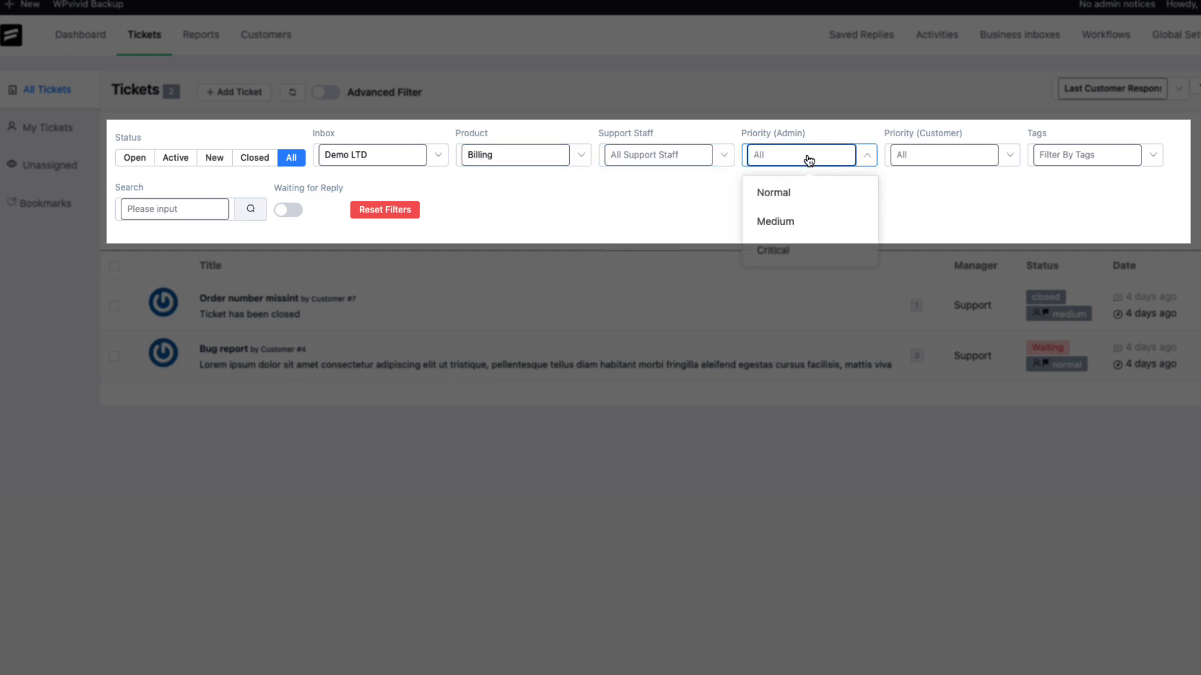
click(893, 215)
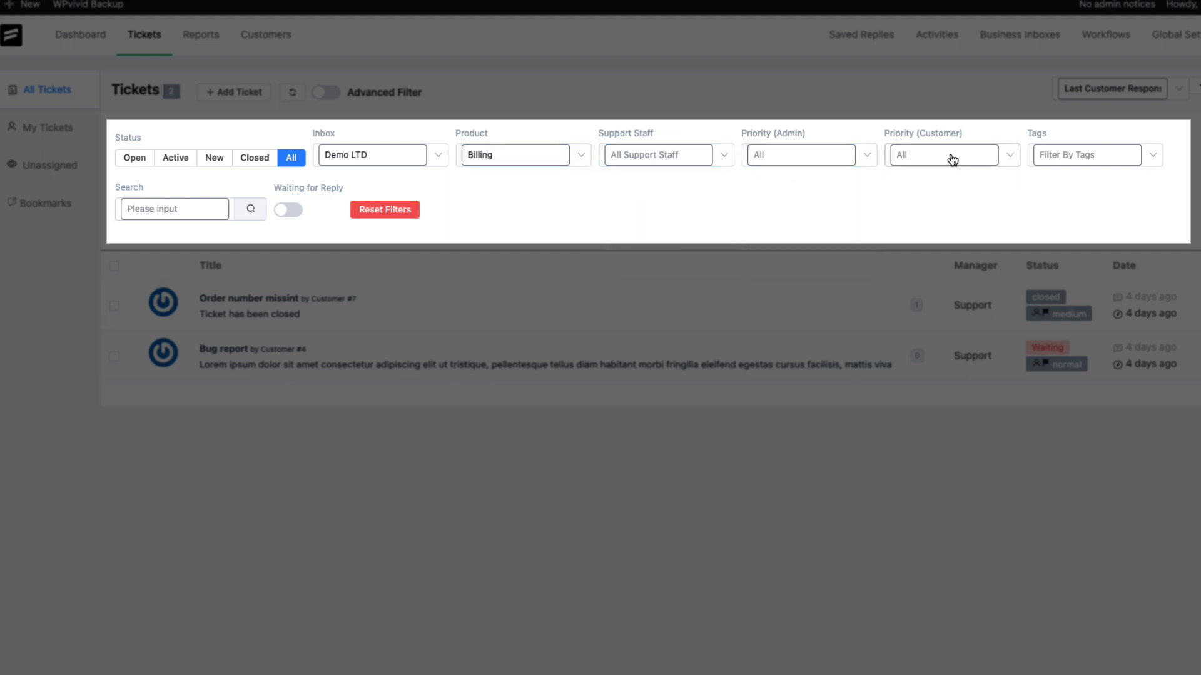
click(1091, 156)
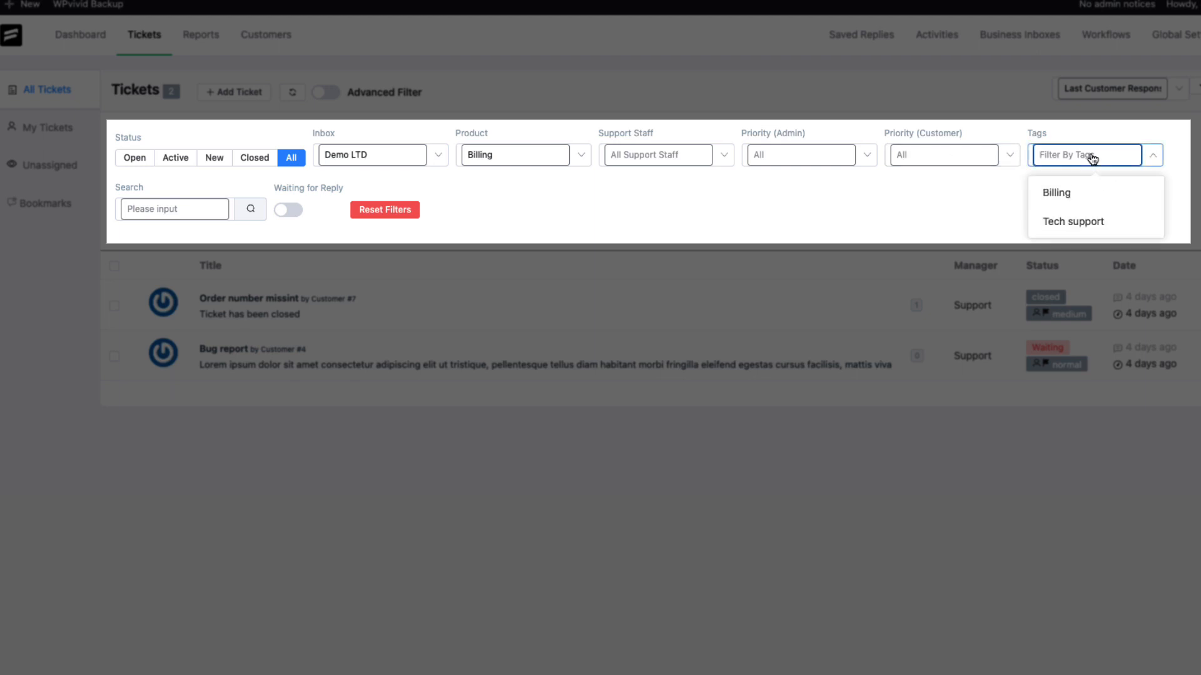
click(930, 205)
click(181, 201)
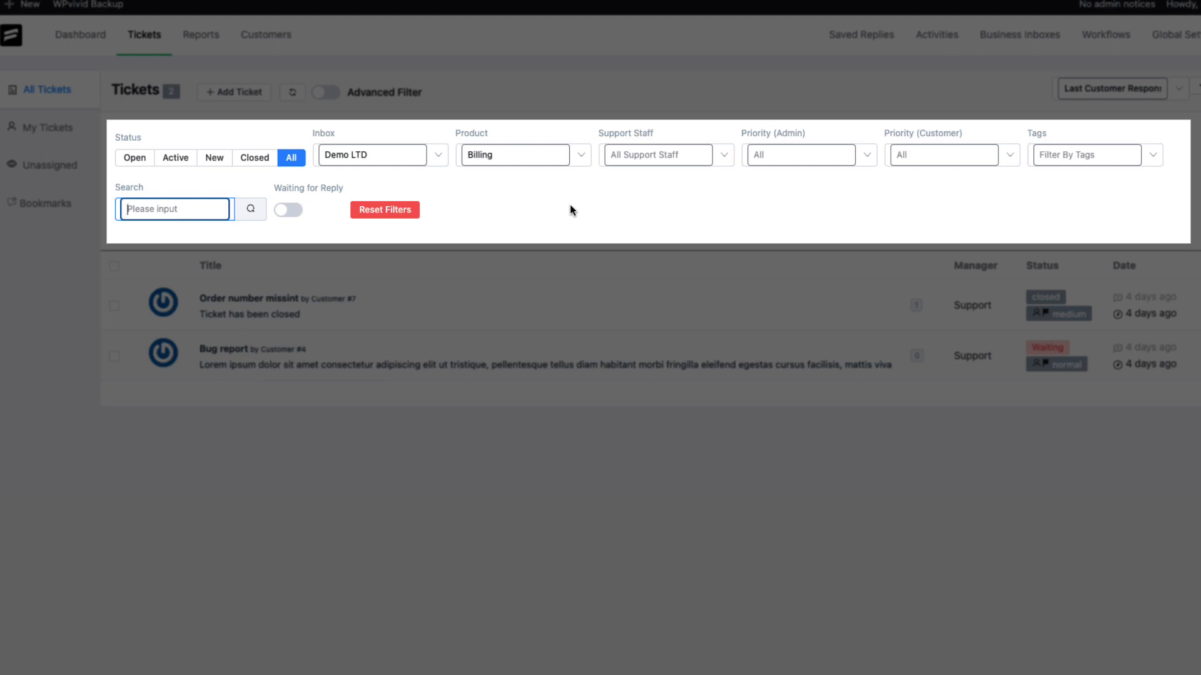
click(391, 213)
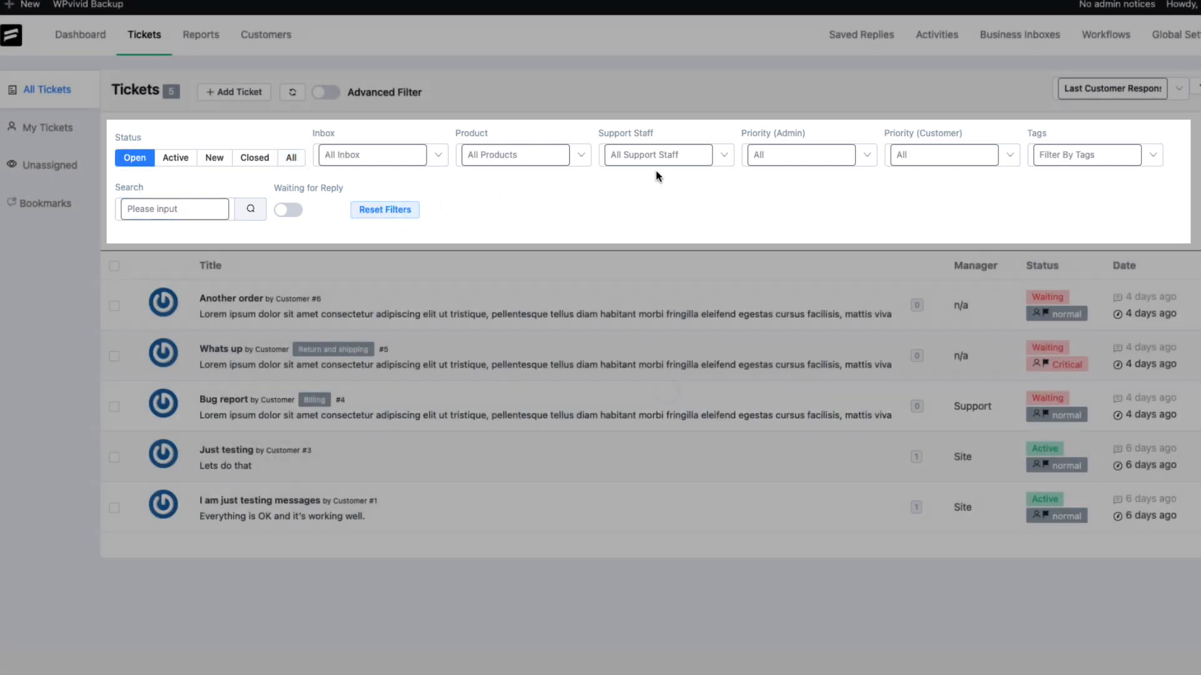
Open the Another order ticket from the Unassigned list and switch its editor between reply and internal note modes
click(51, 126)
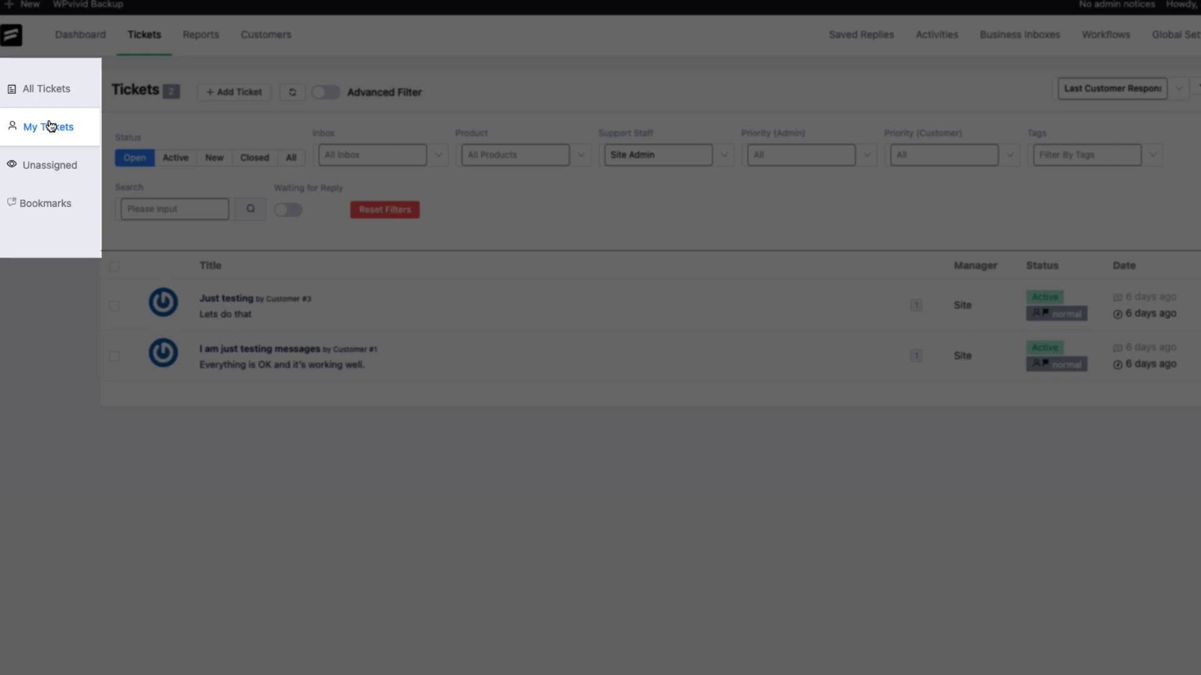
click(55, 175)
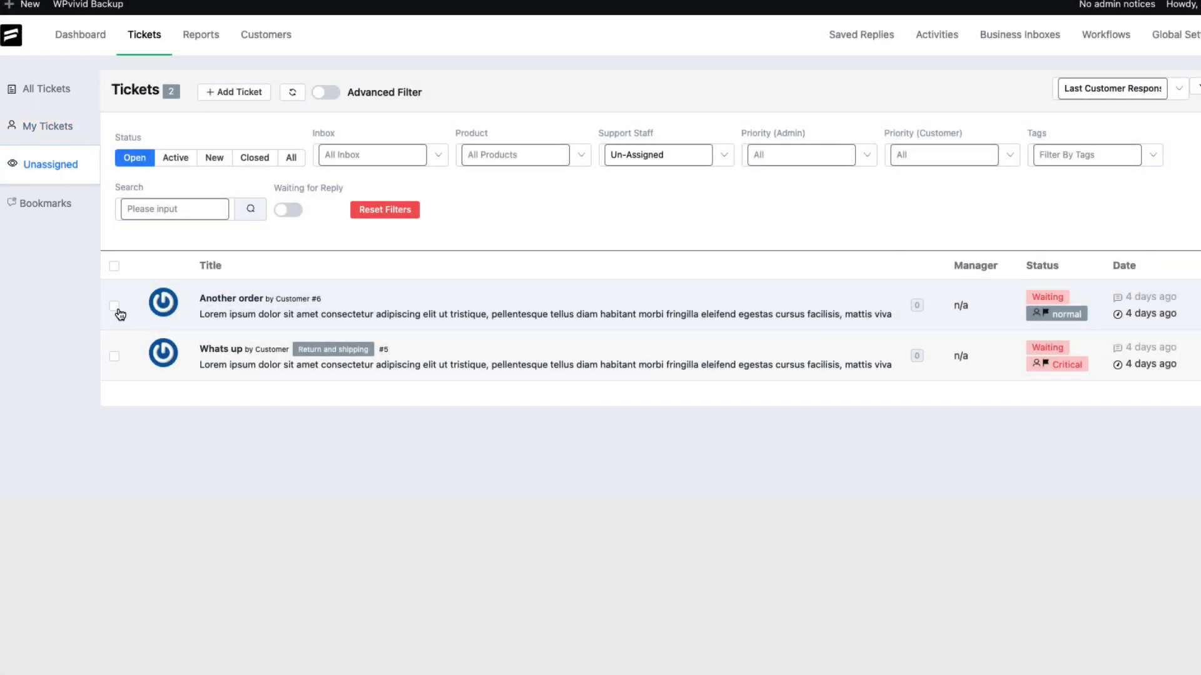
click(234, 310)
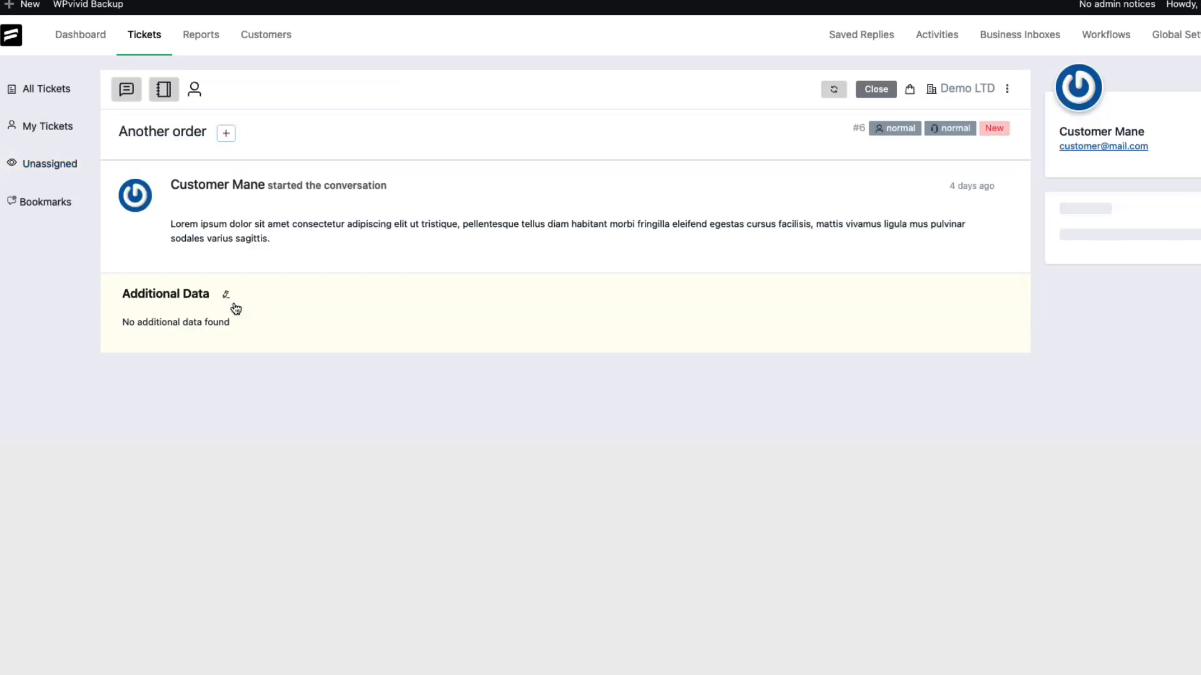
click(125, 91)
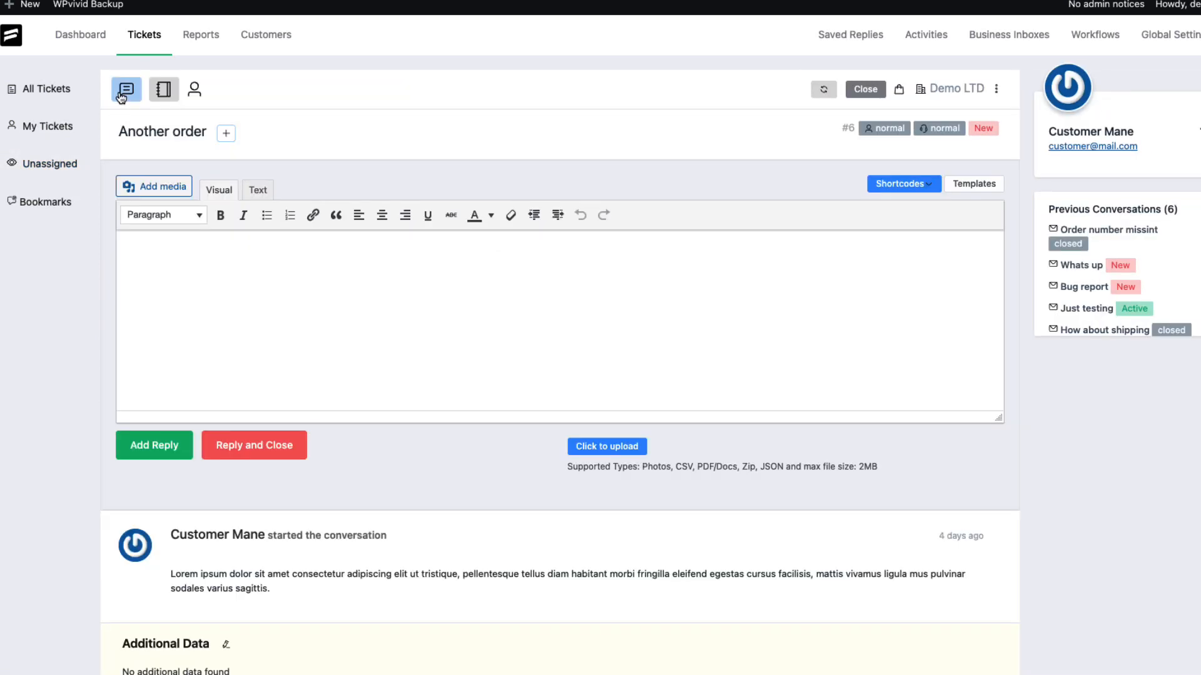
click(163, 89)
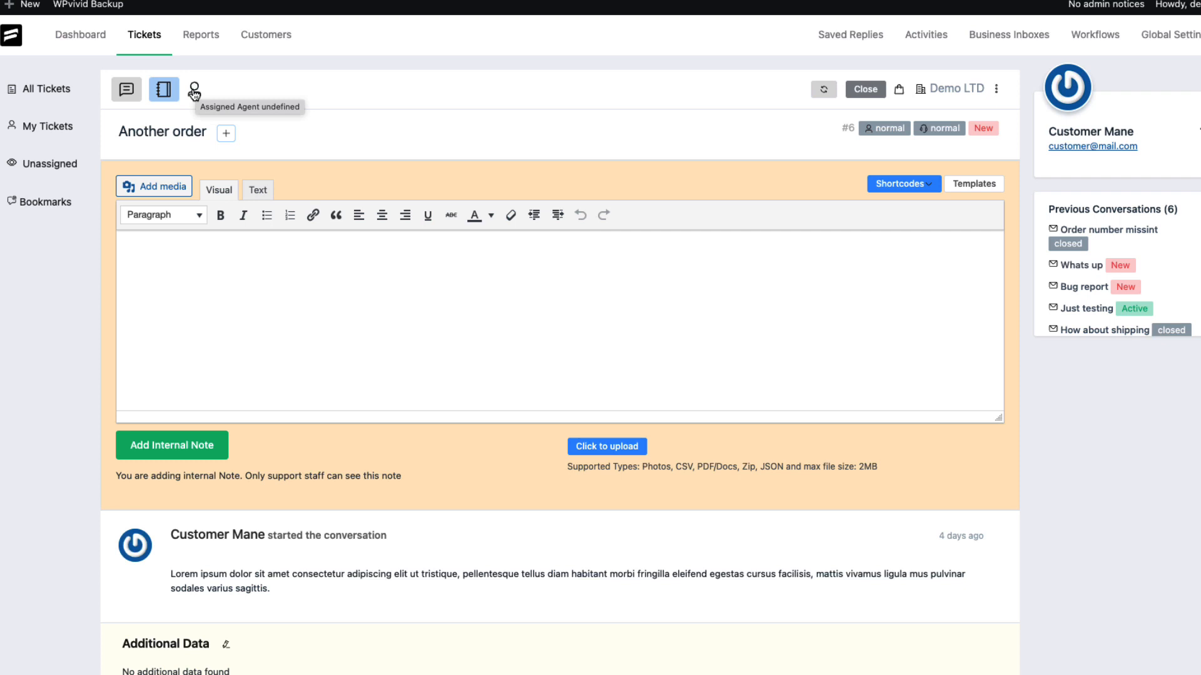
Assign the Another order ticket to the Support Agent
click(194, 93)
click(215, 127)
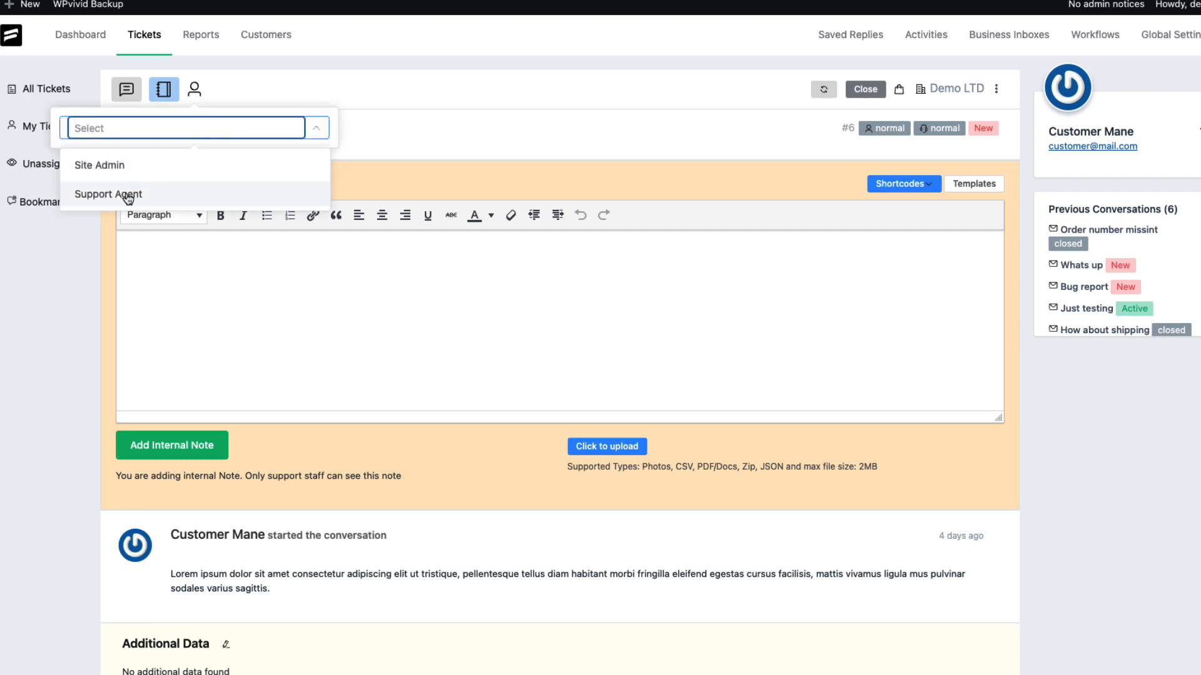
click(128, 195)
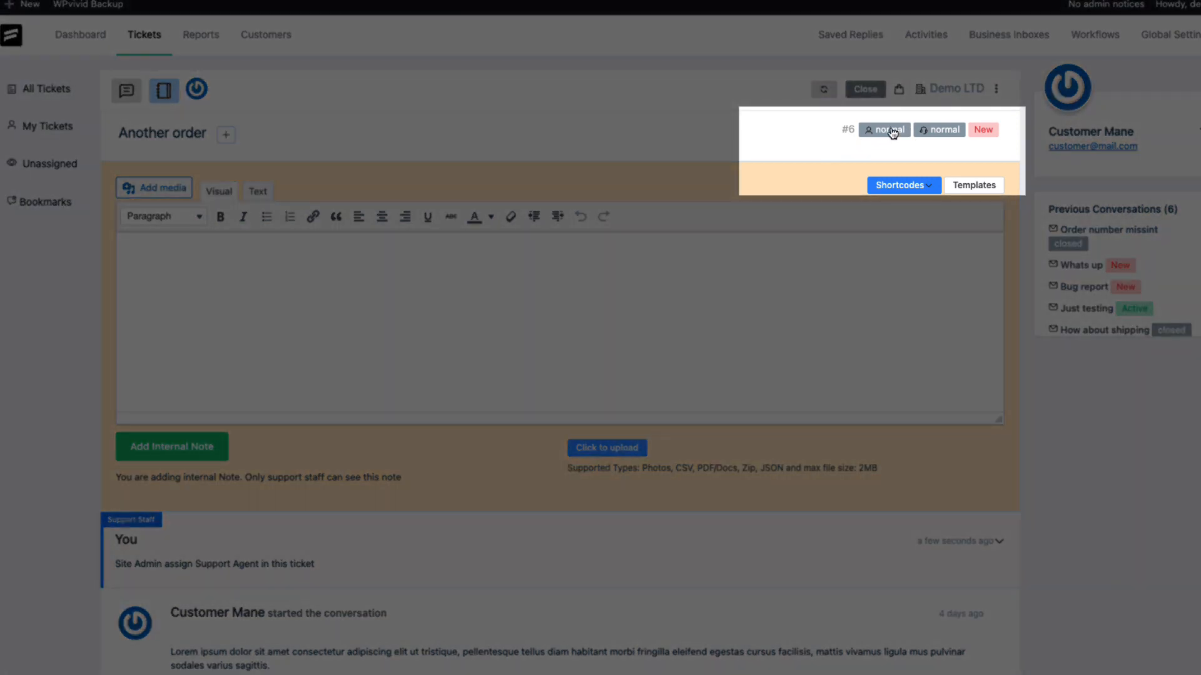
Open the ticket's admin and customer priority selectors without changing them
click(891, 130)
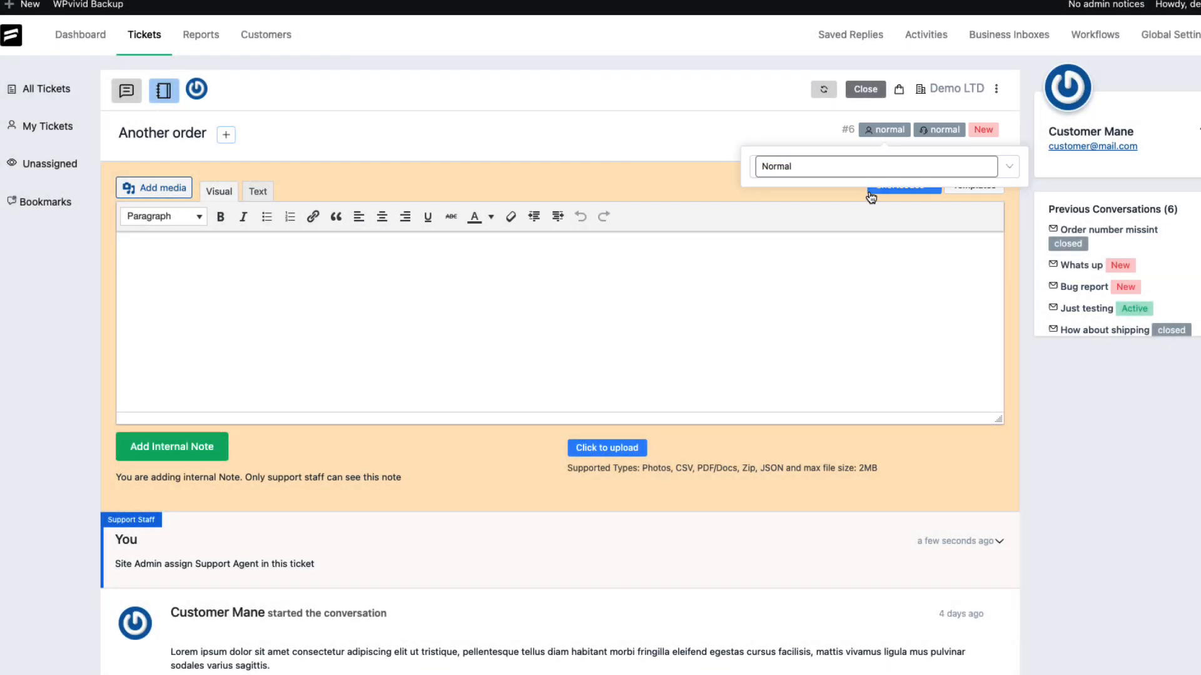
click(938, 131)
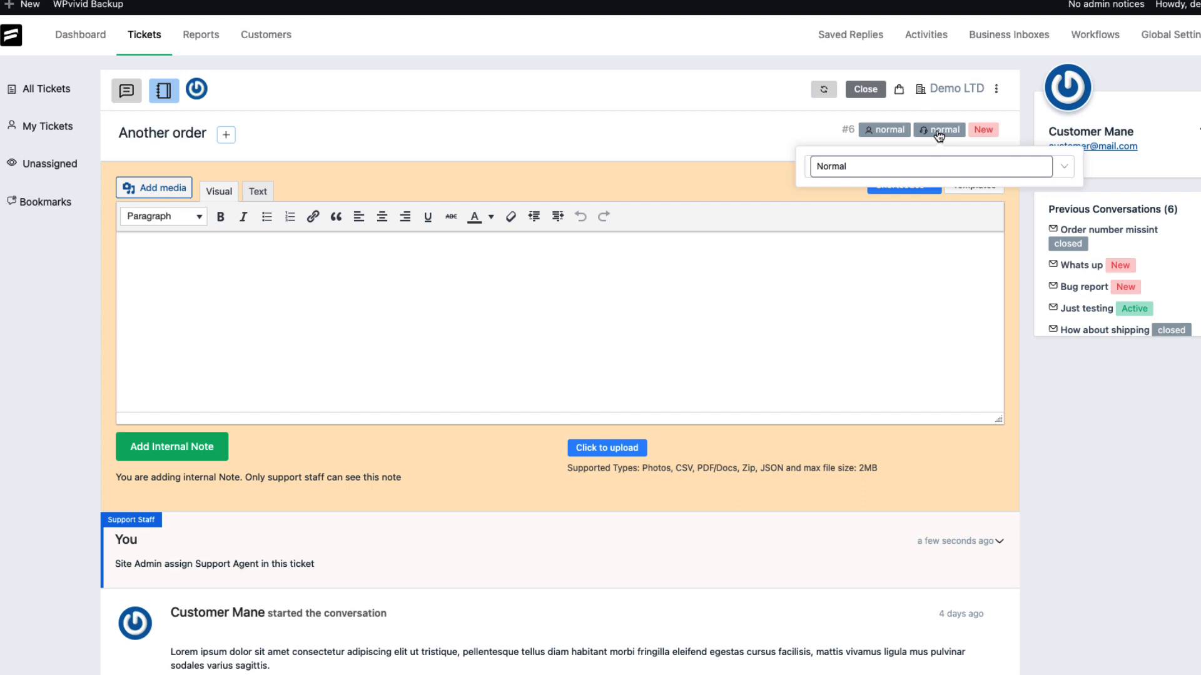
click(861, 90)
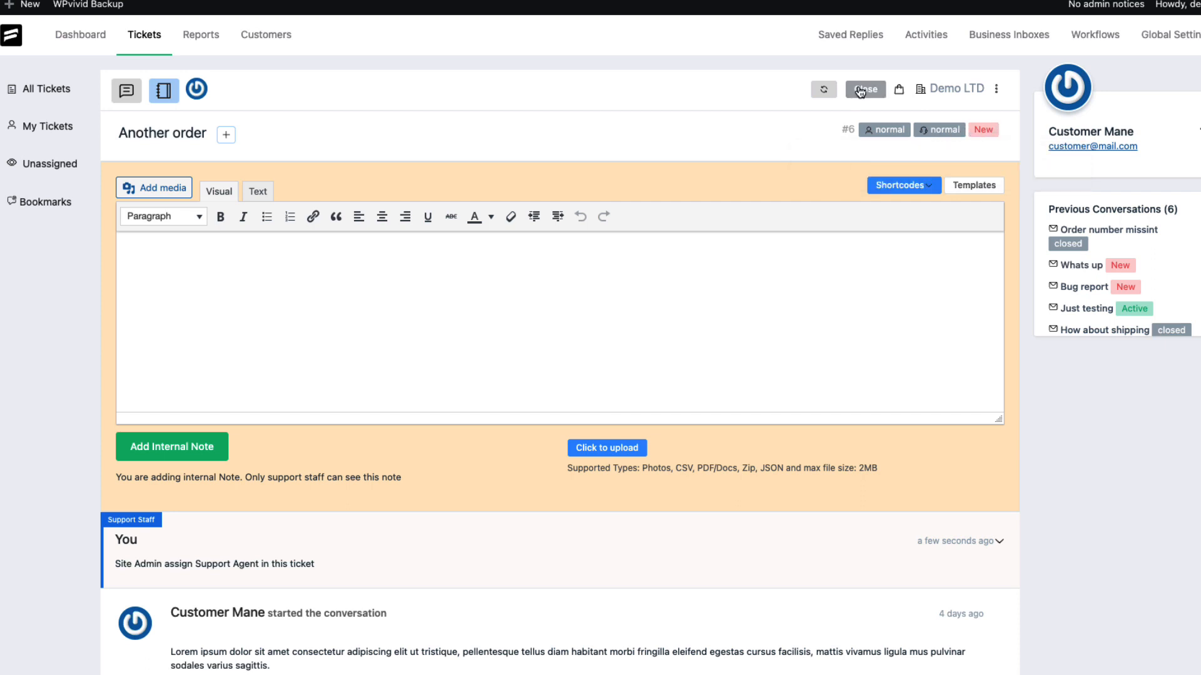
Set the ticket's product to Billing and open the business inbox selector
click(897, 90)
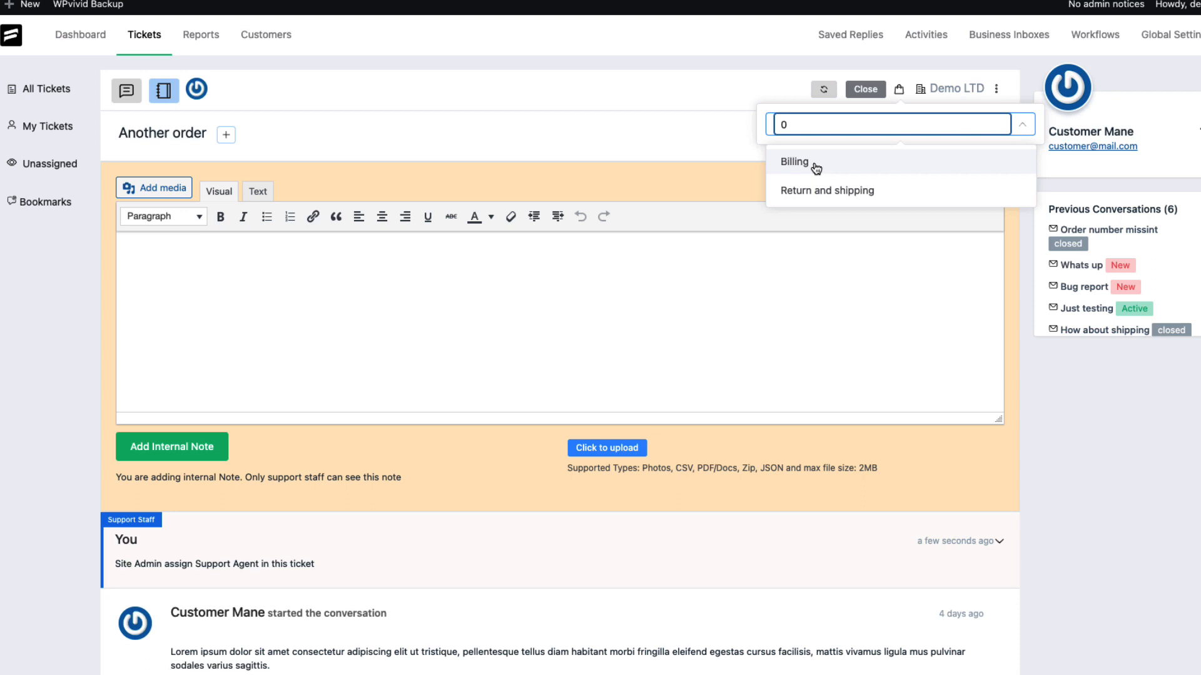
click(814, 164)
click(953, 89)
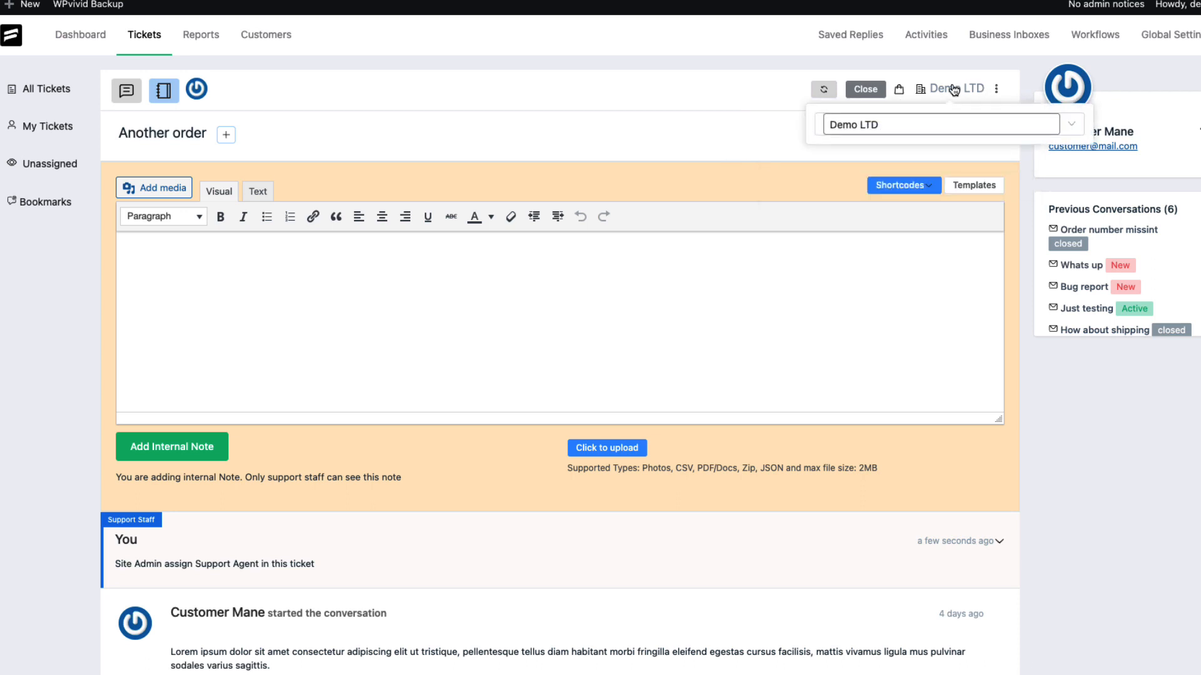
Add a bookmark on the ticket for Site Admin
click(996, 88)
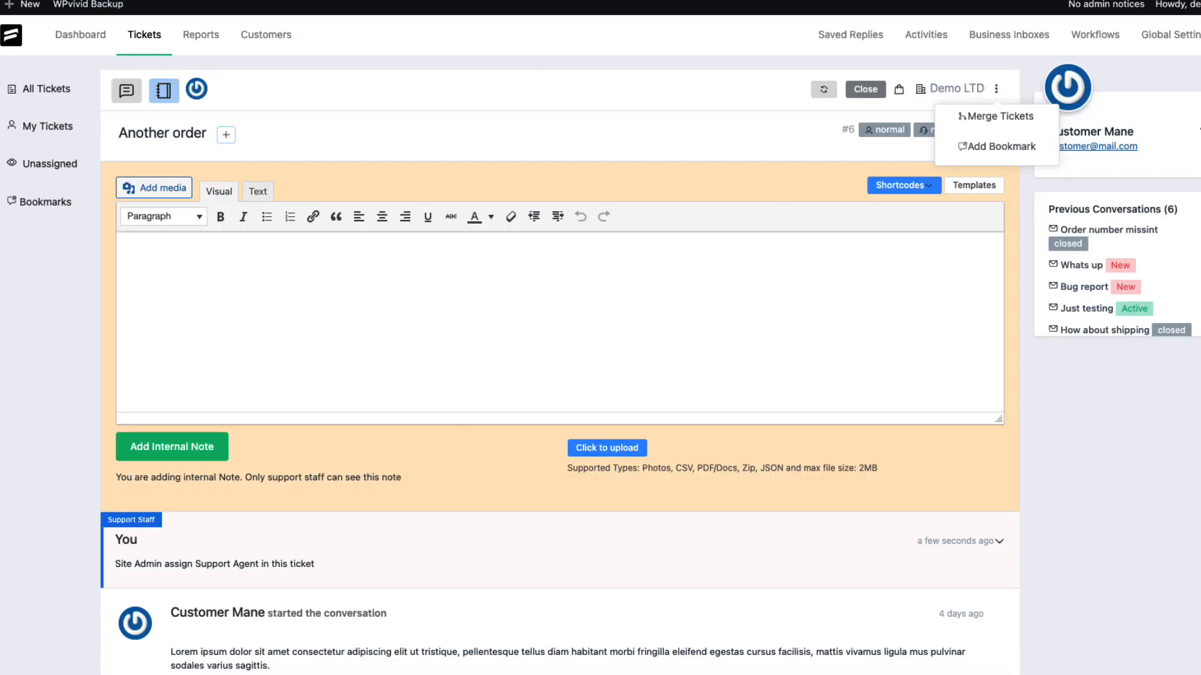
click(996, 148)
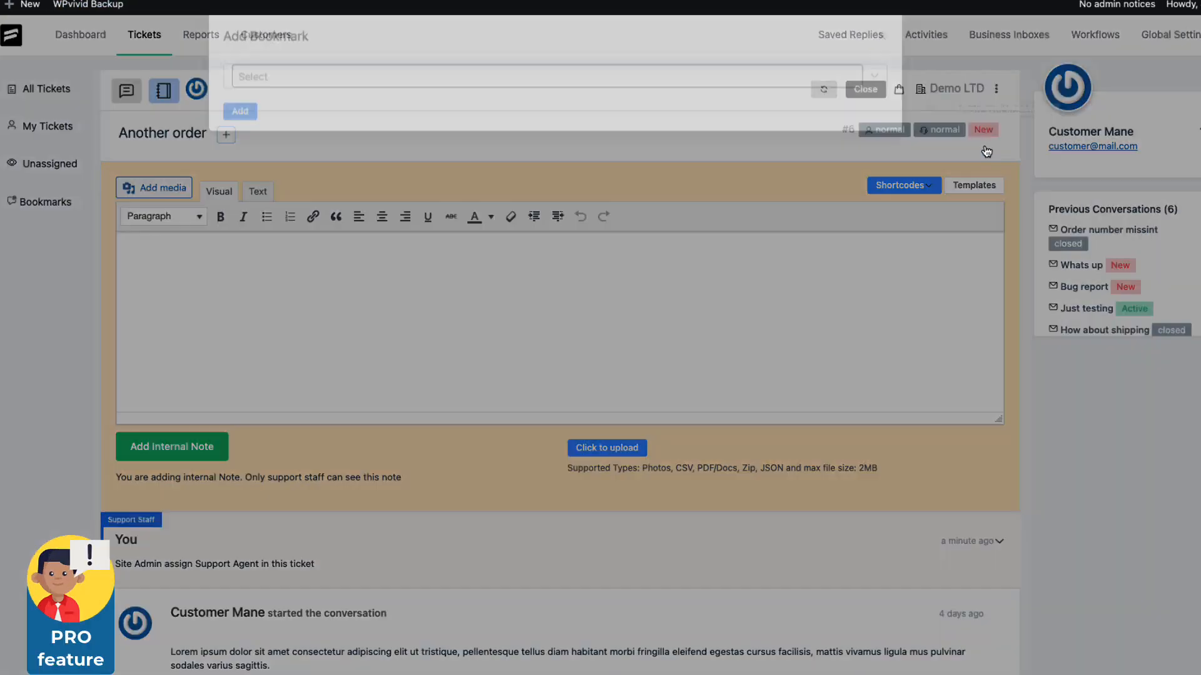
click(295, 85)
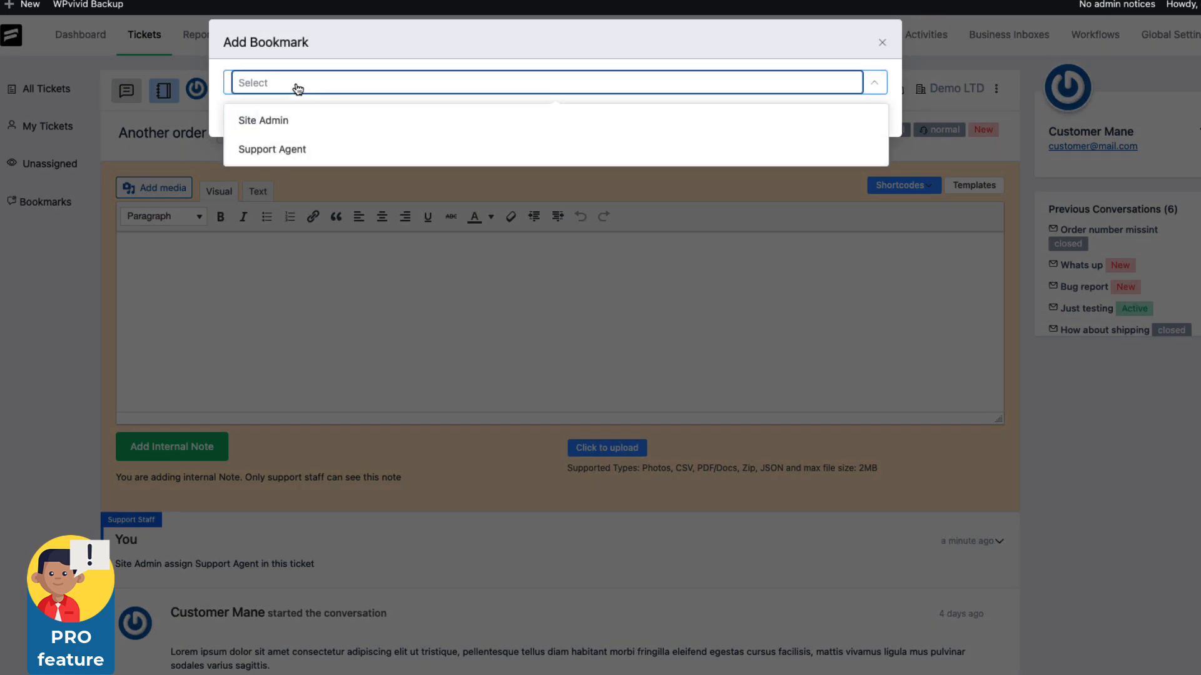
click(272, 123)
key(Escape)
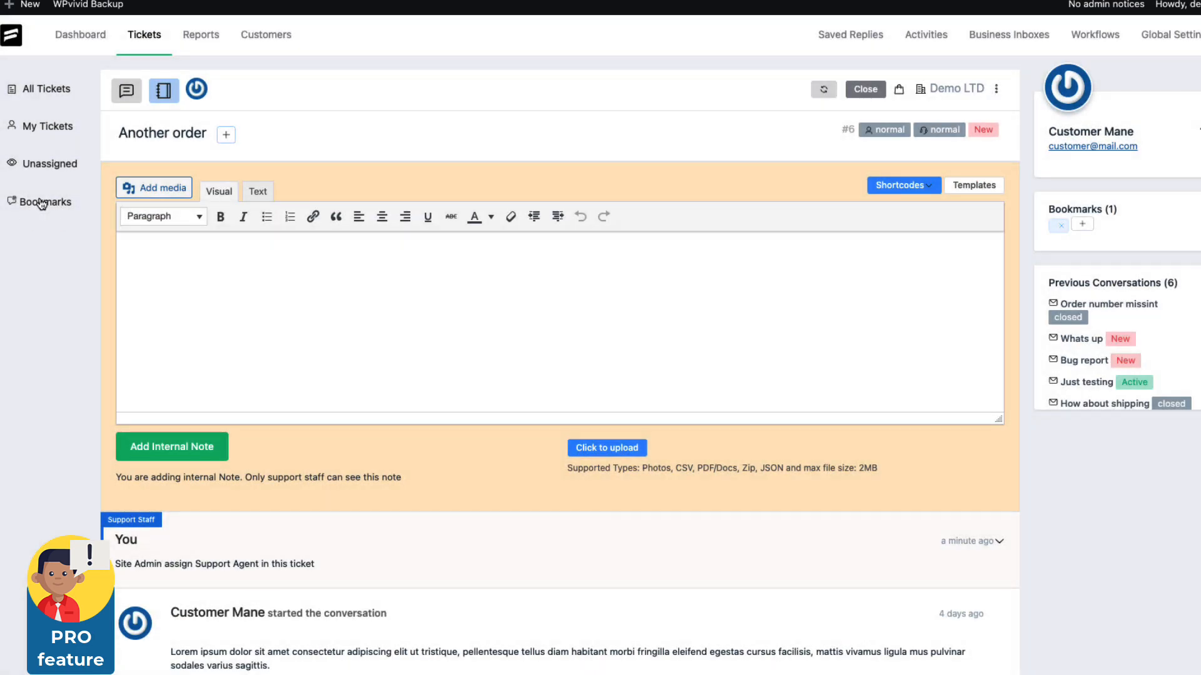
Open the Bookmarks ticket list and the bookmarked Whats up ticket
click(41, 204)
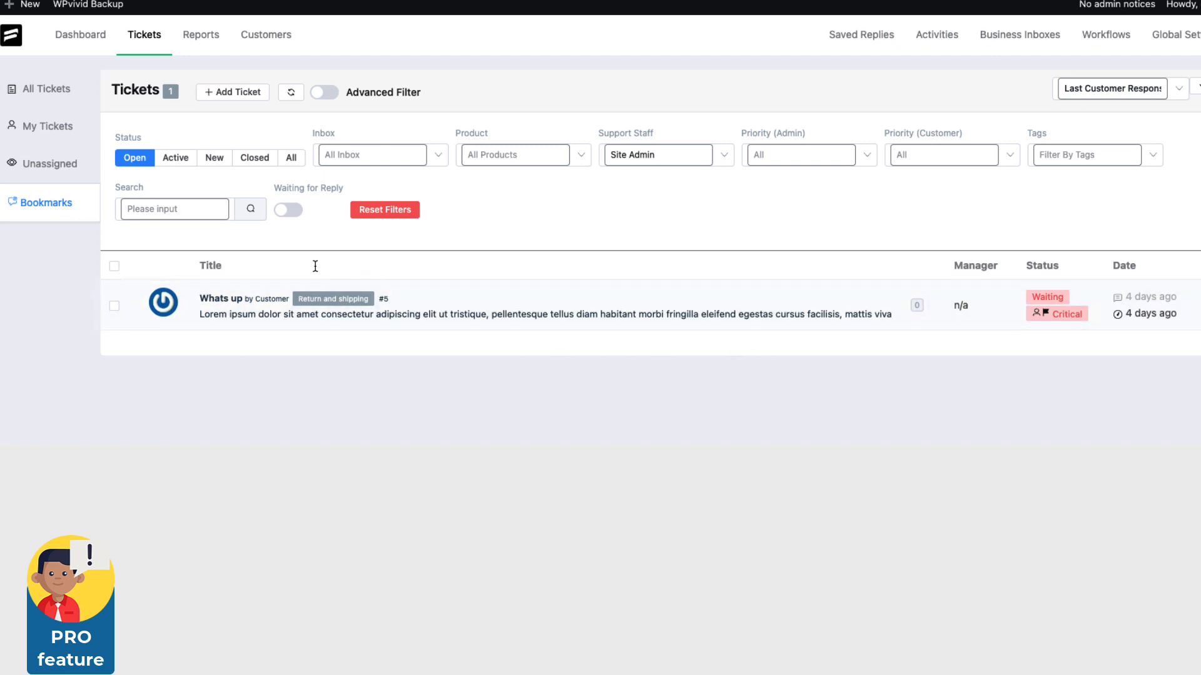
click(223, 305)
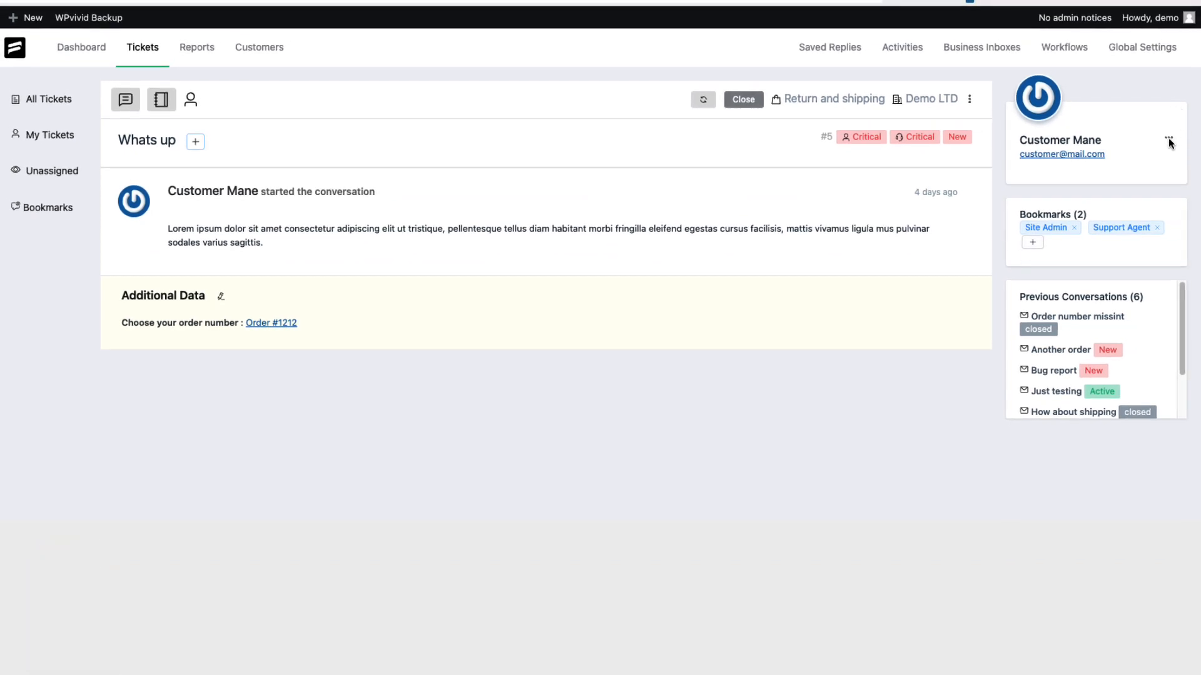
Review the customer management dialog's Update and Change Customer tabs, then scroll through the customer's previous conversations
click(1168, 138)
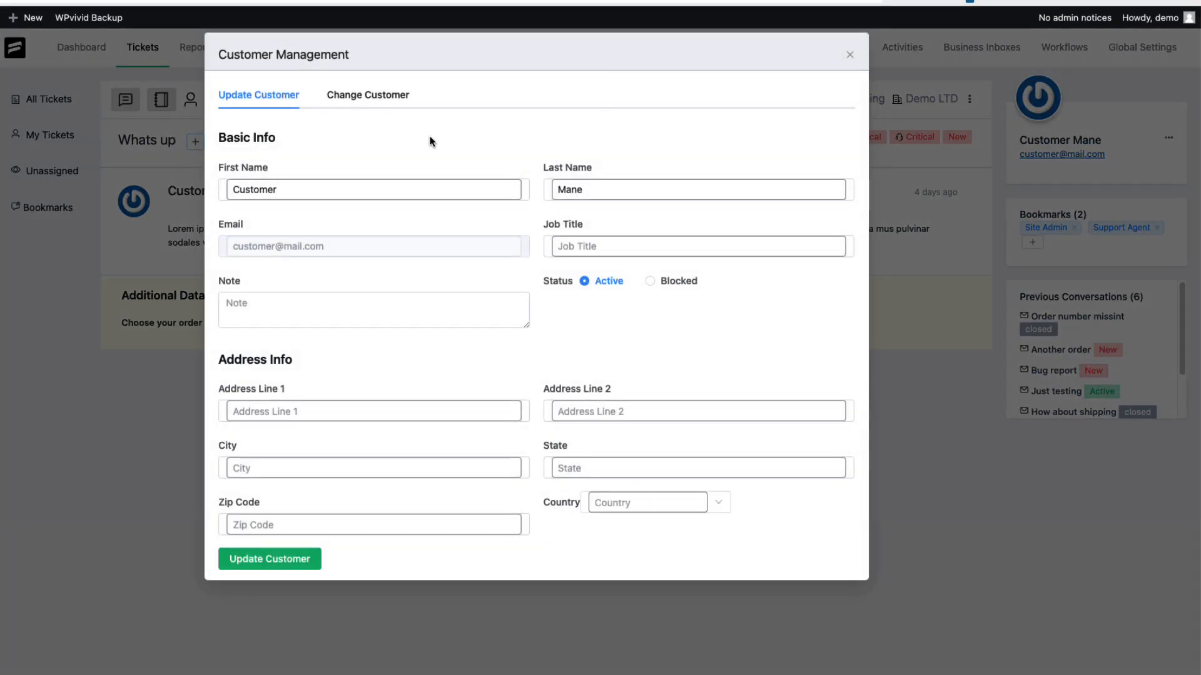
click(367, 97)
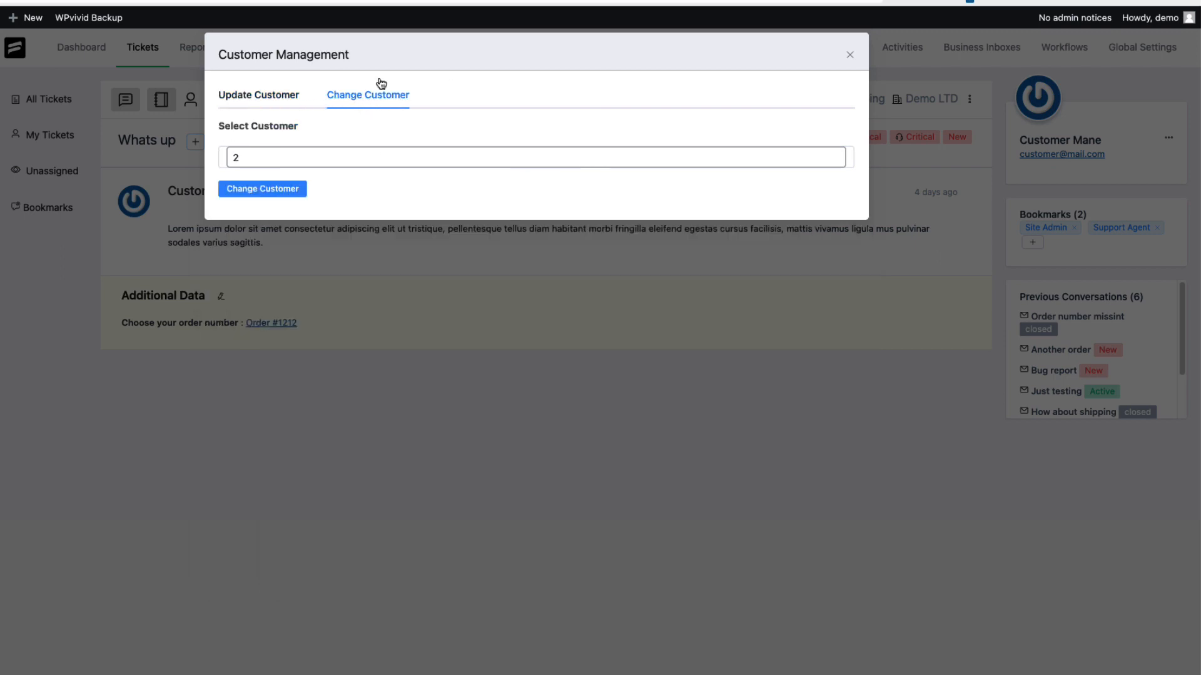
click(251, 94)
click(848, 55)
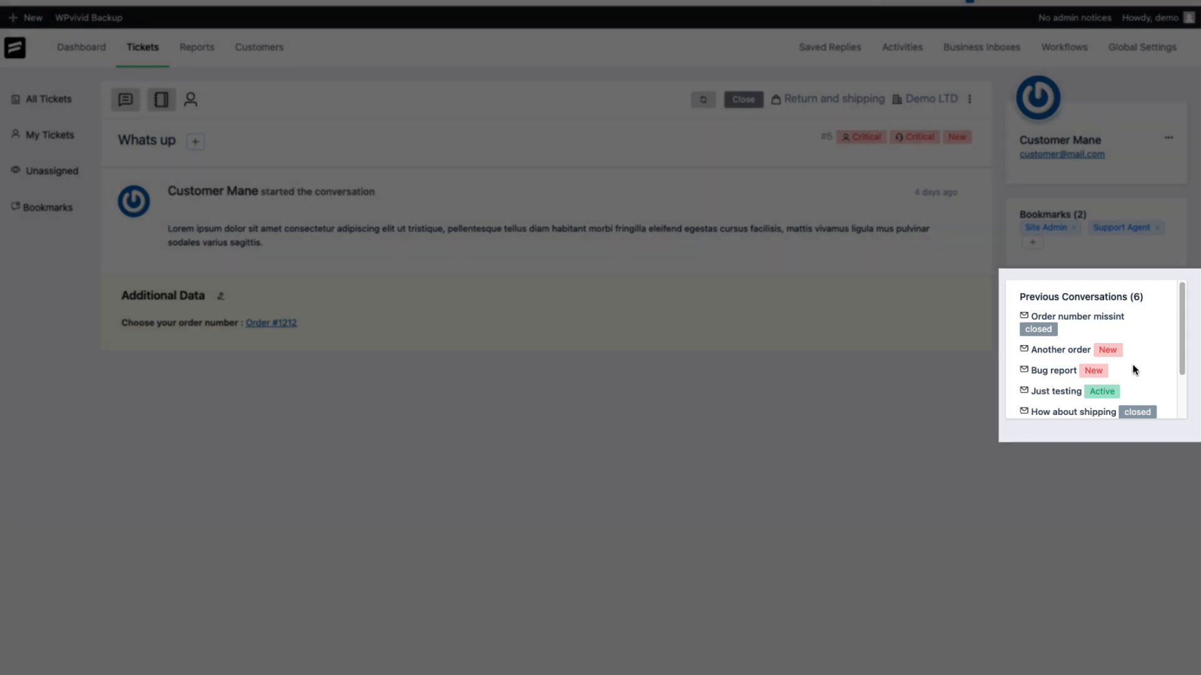
scroll(1095, 333, down, 2)
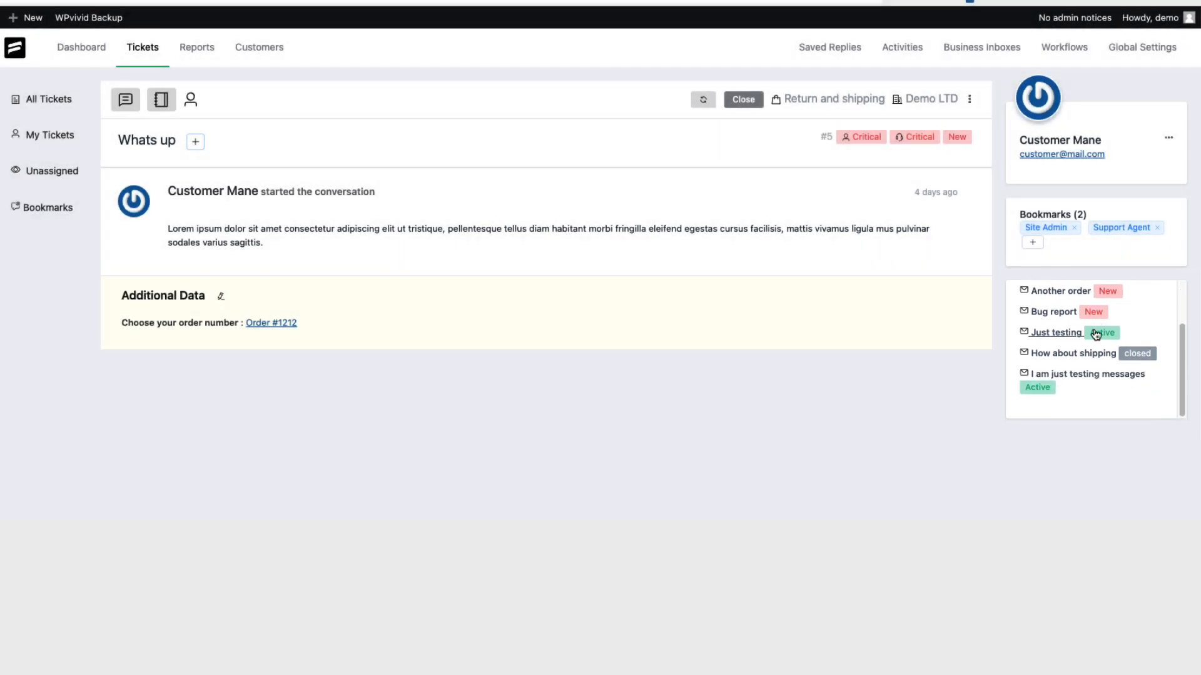
scroll(1107, 359, up, 2)
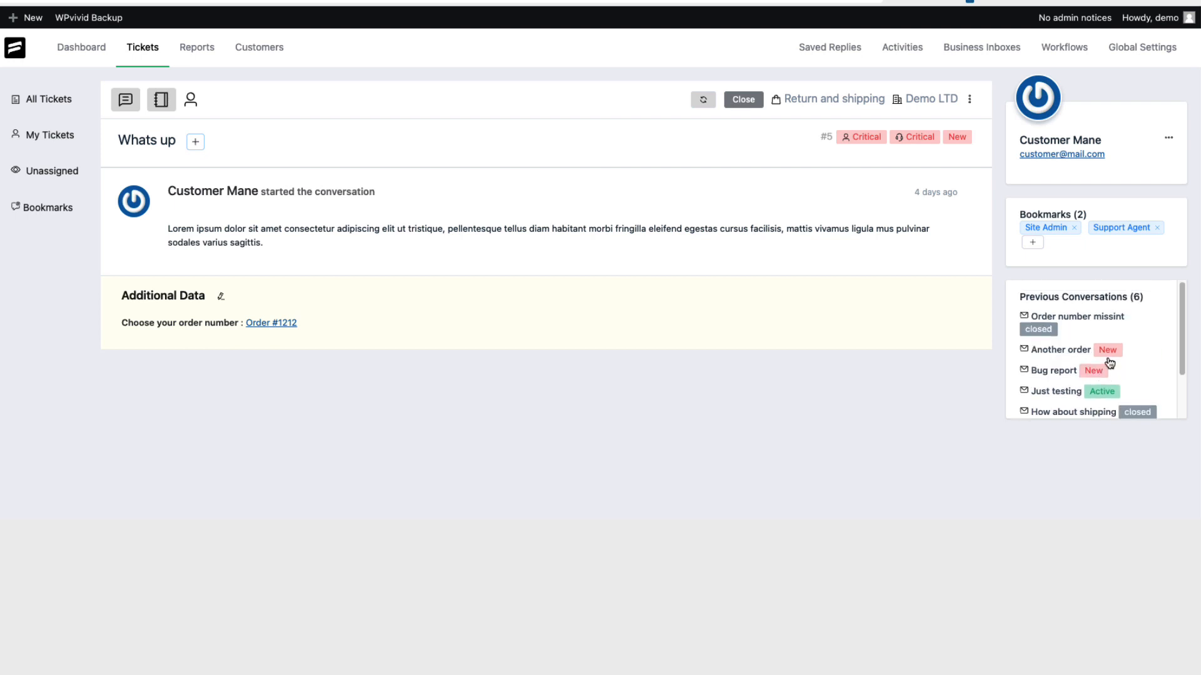
scroll(1129, 359, down, 3)
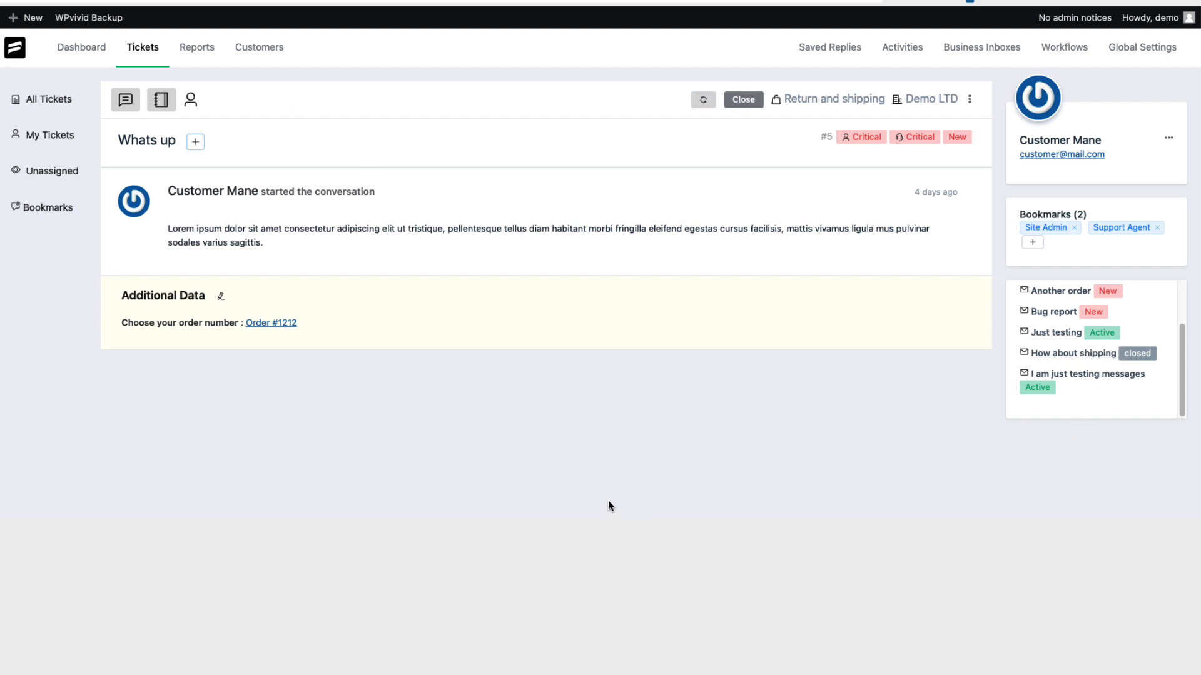
Open Reports and view the personal and agents reports
click(188, 47)
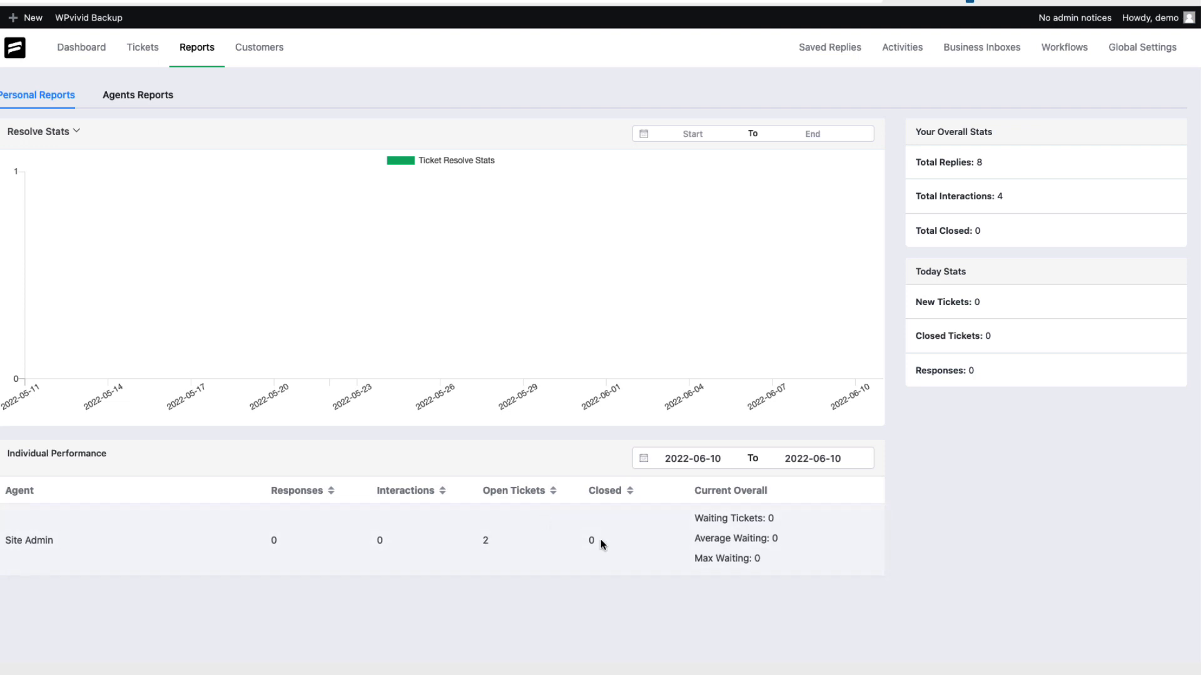
click(154, 99)
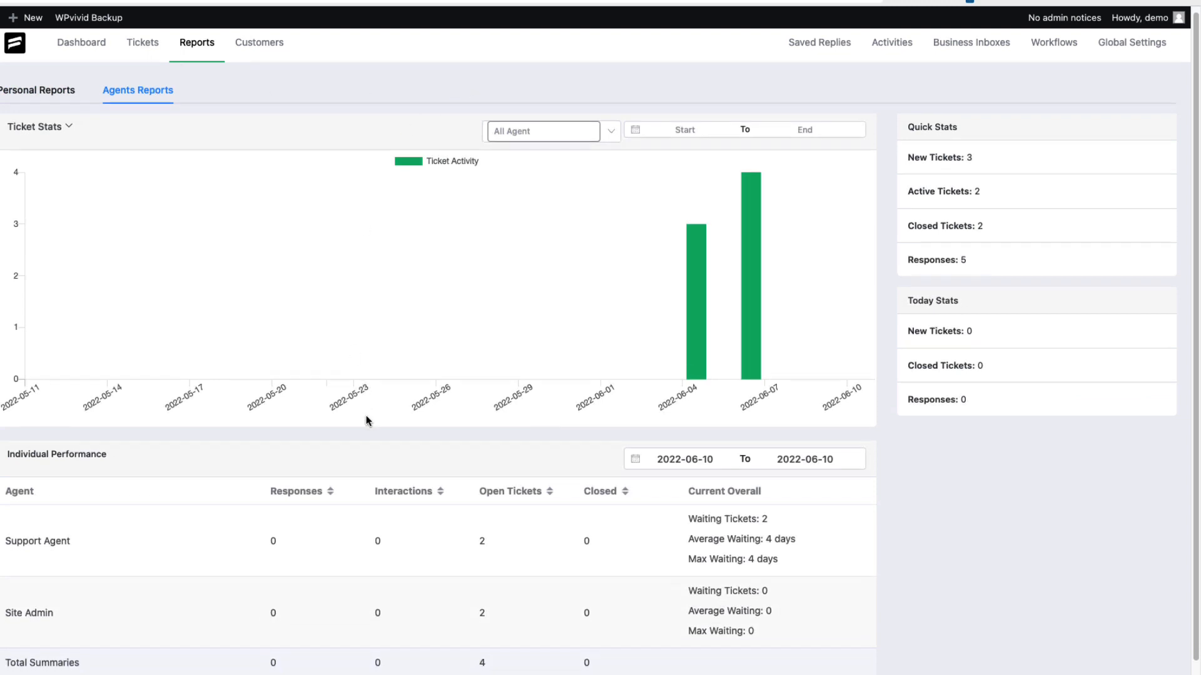
scroll(367, 421, down, 1)
scroll(349, 444, up, 1)
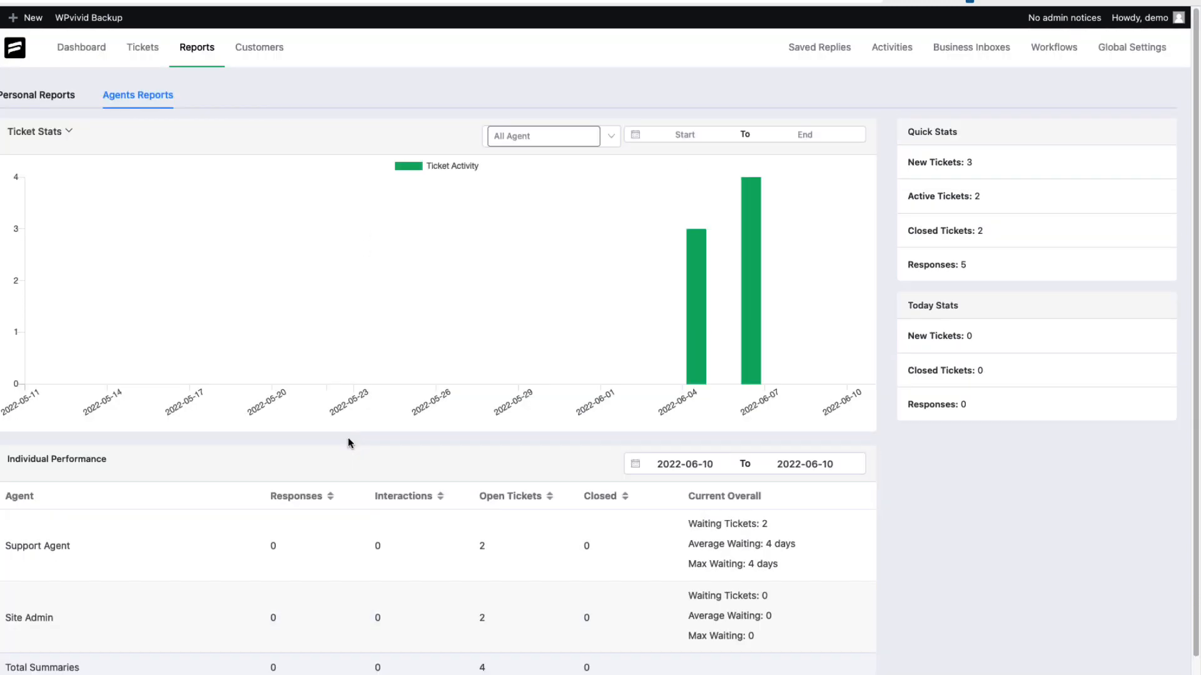
Open the Customers list, view the customer's profile, and browse the customer status filter options
click(267, 48)
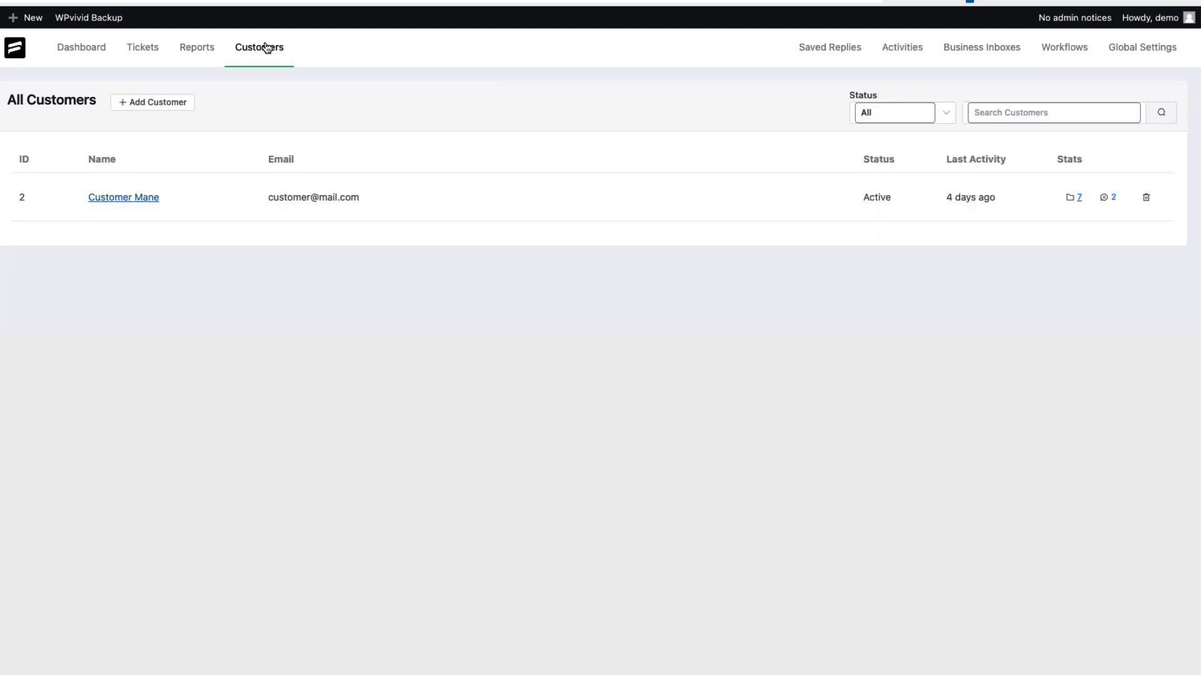
click(131, 199)
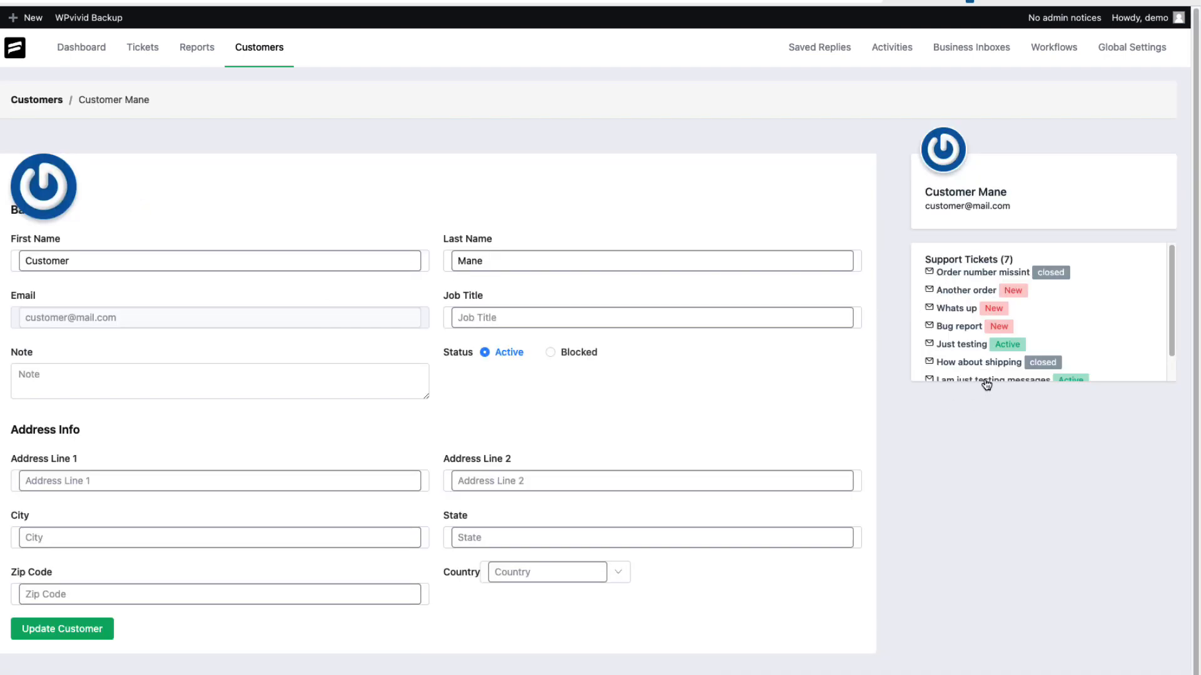
scroll(704, 350, down, 1)
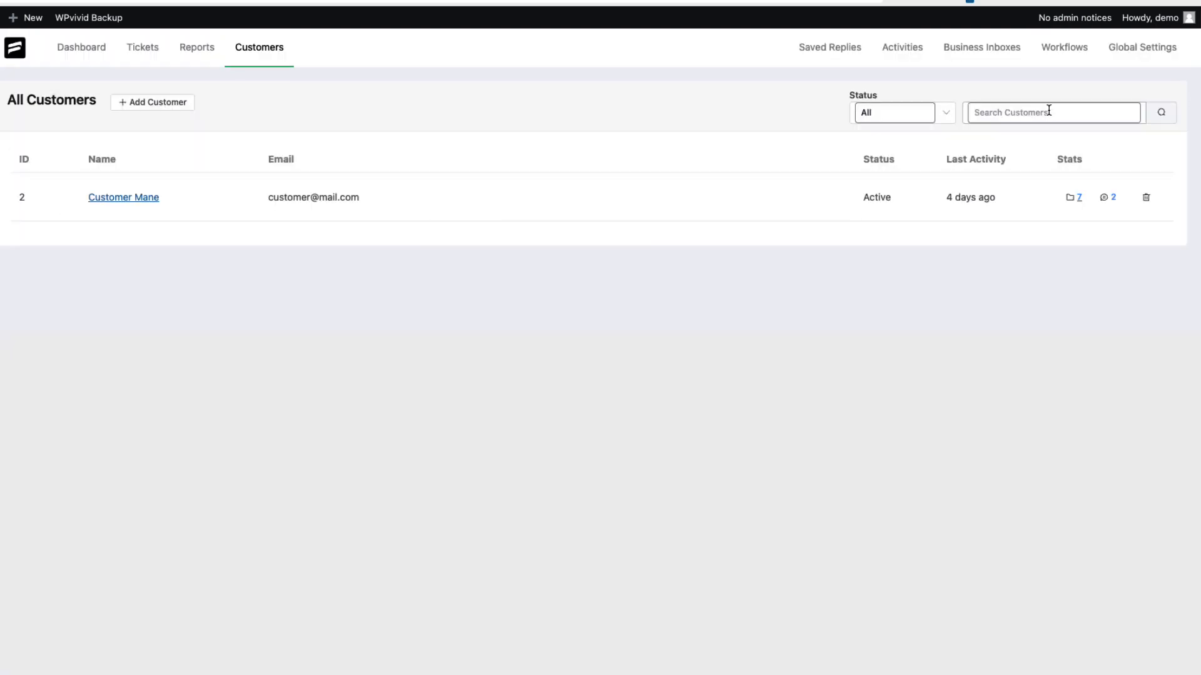
click(1048, 111)
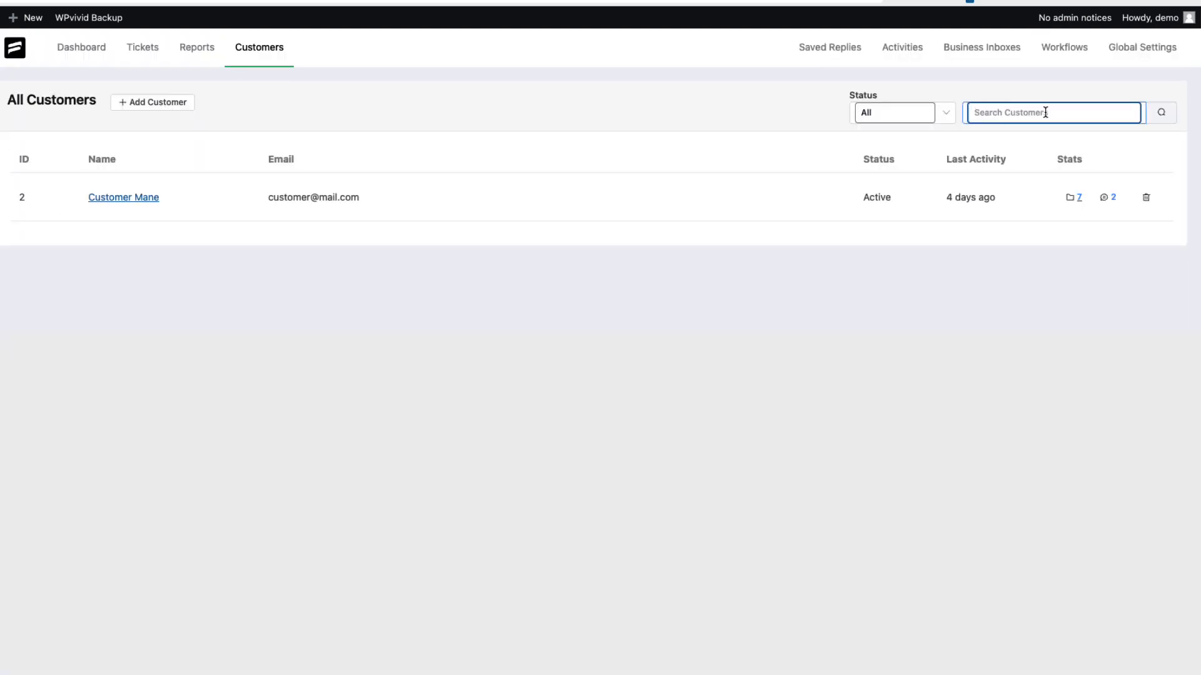
click(891, 113)
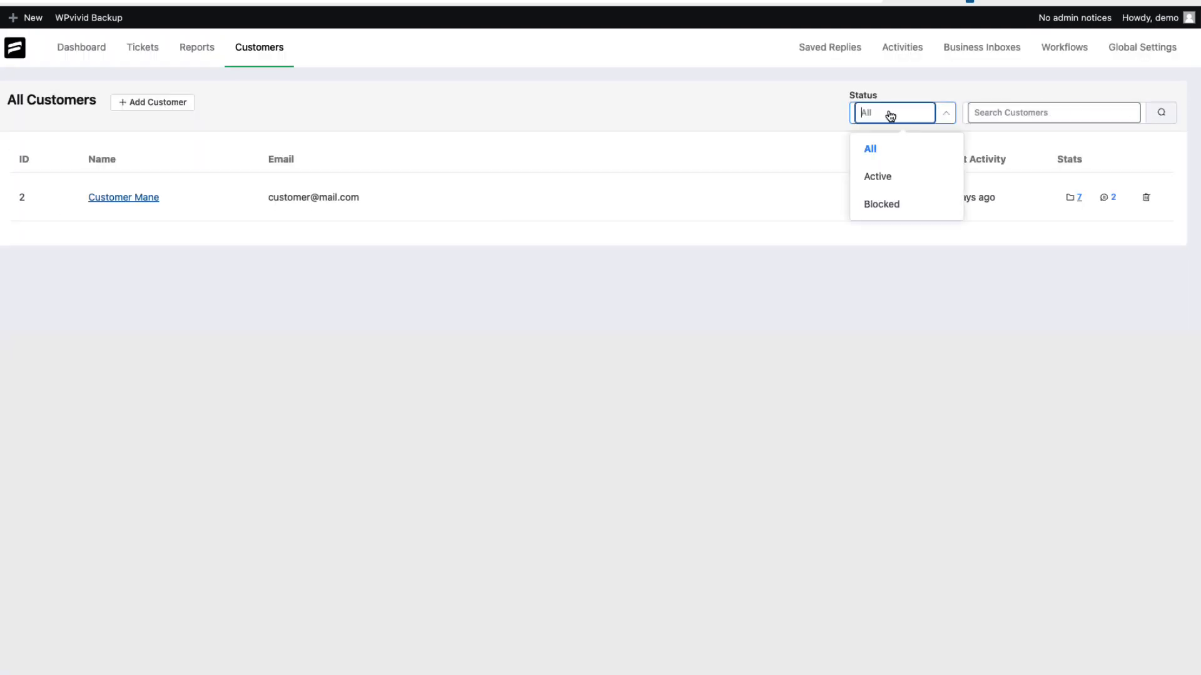
click(763, 114)
Open the customer's profile and switch its status to Blocked and back to Active
click(147, 197)
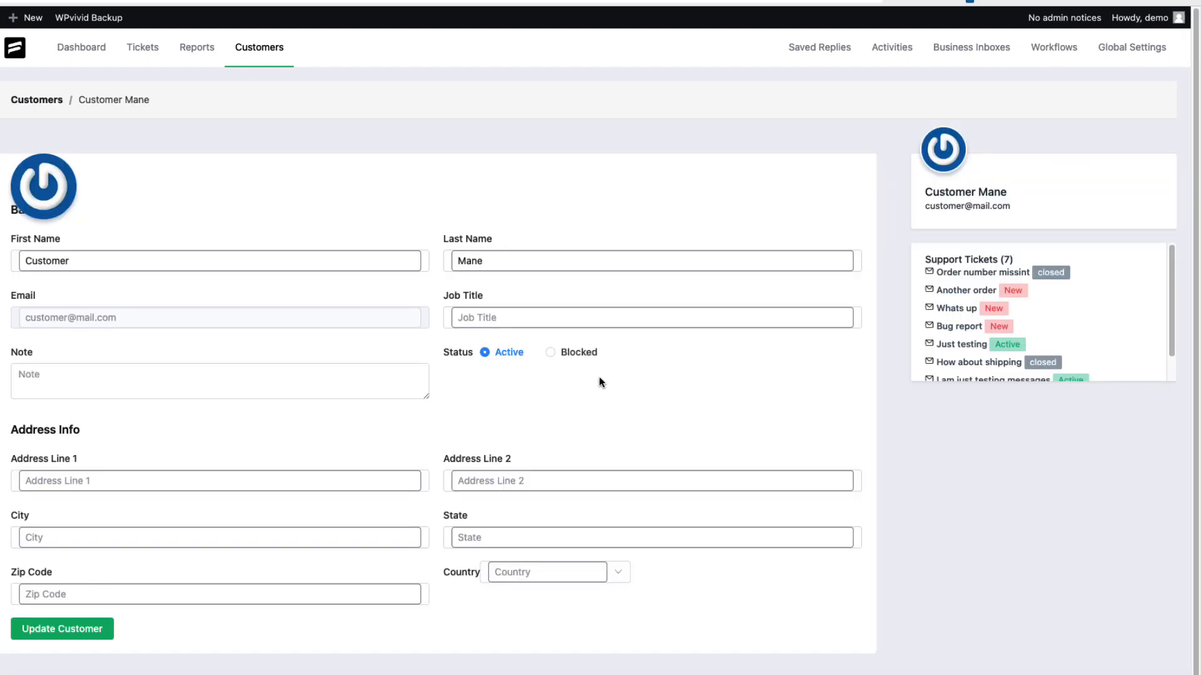
click(550, 353)
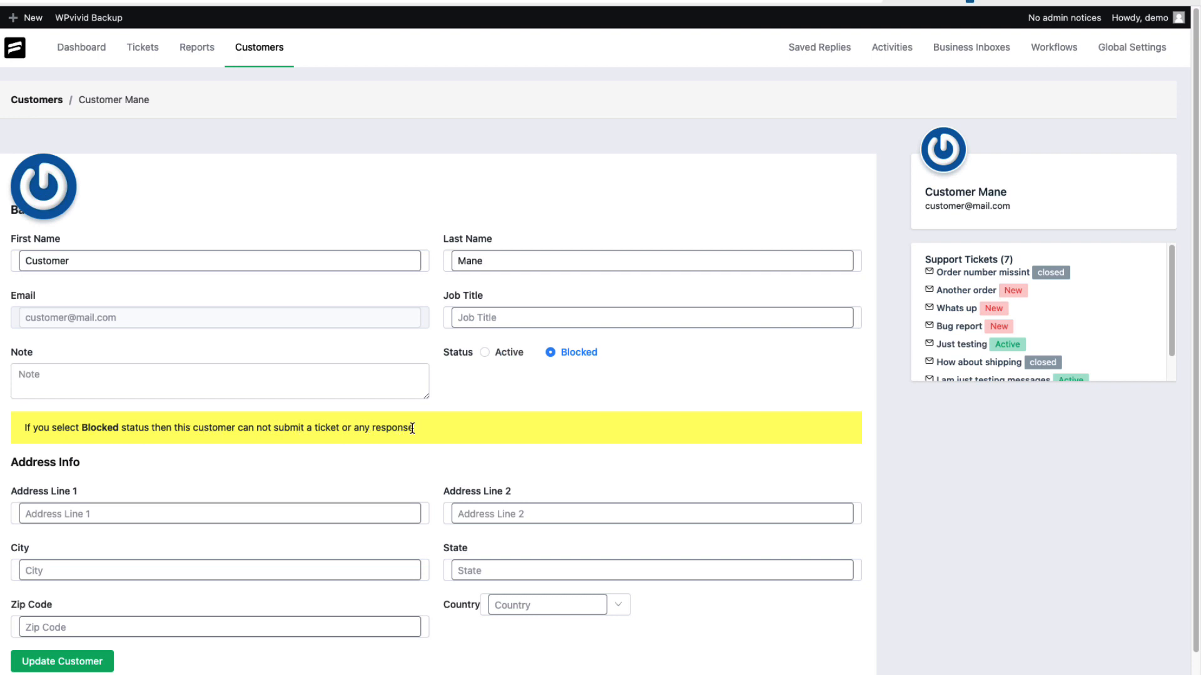
click(501, 354)
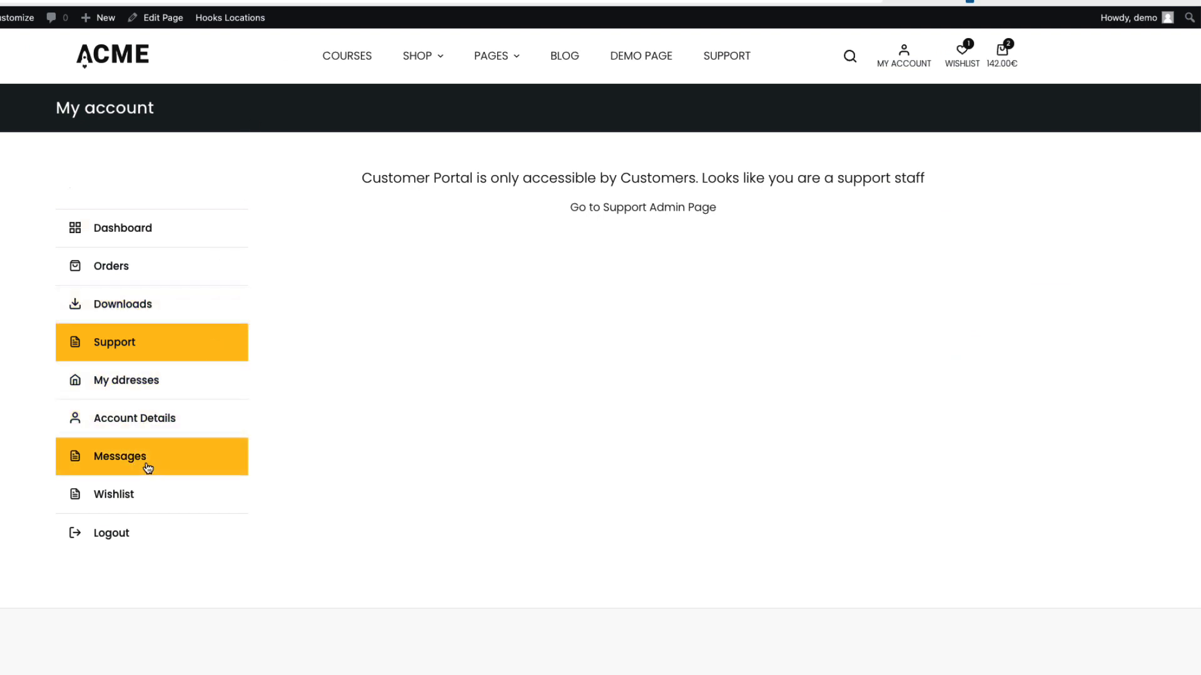
Open the storefront account's Messages page, then another site's My account page
click(144, 466)
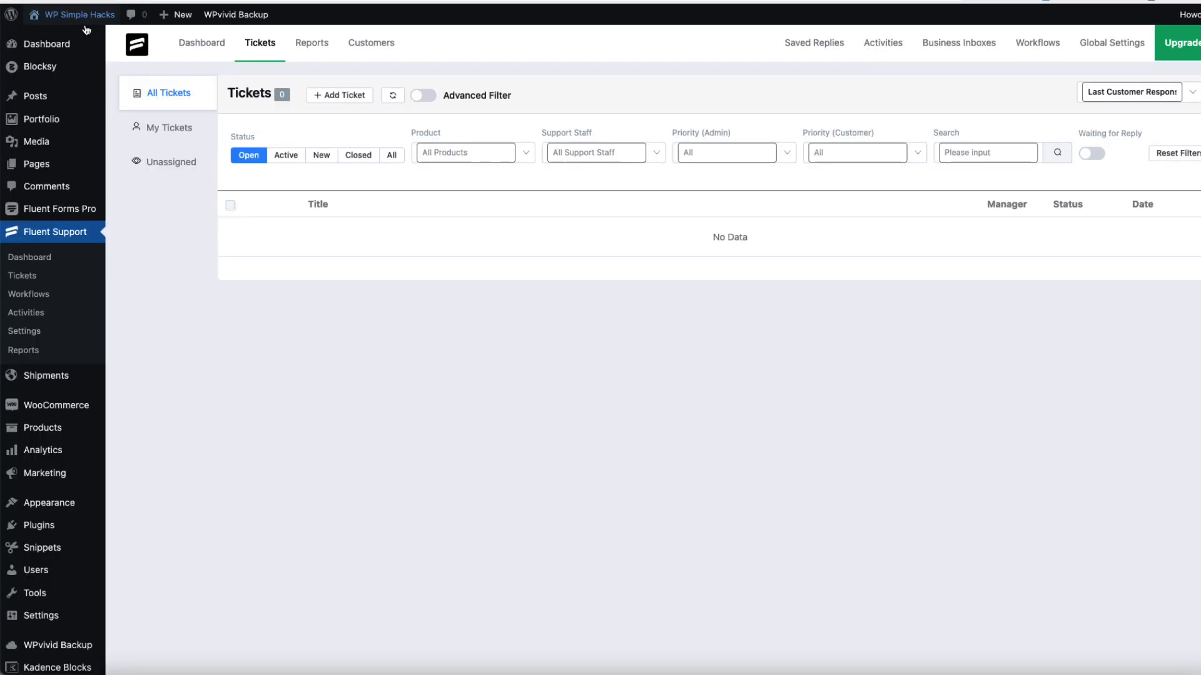
mouse_move(90, 16)
click(46, 38)
click(918, 78)
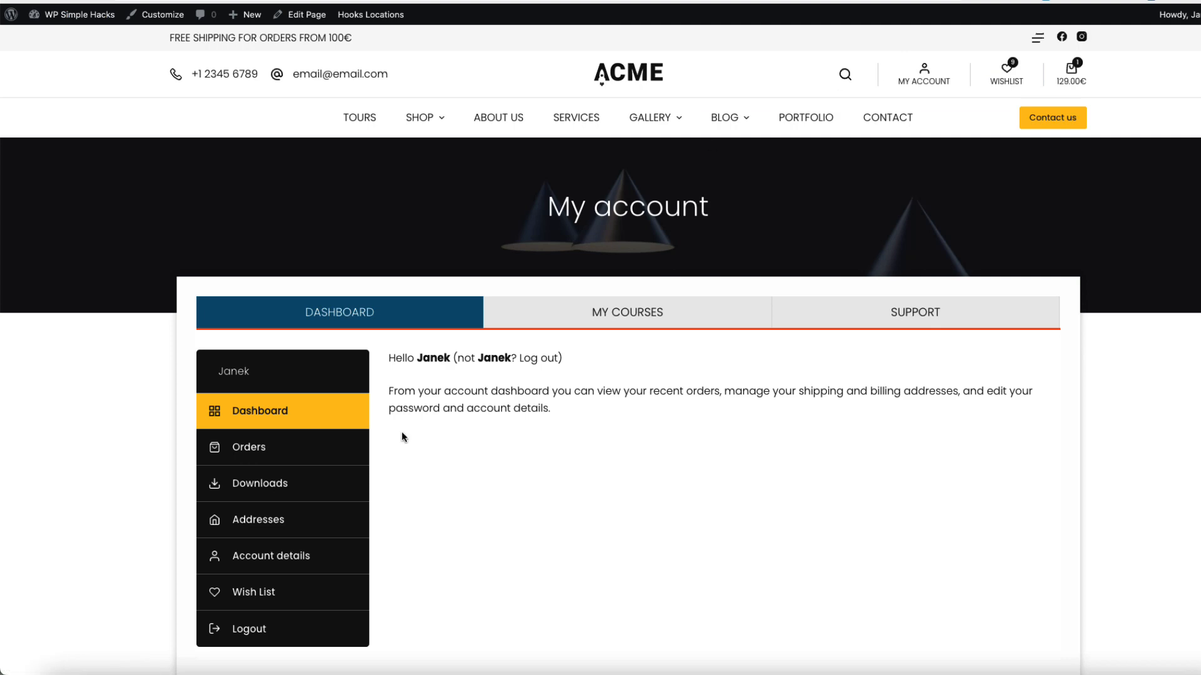
Open the Add Plugins page in the WordPress admin
scroll(402, 431, down, 3)
scroll(624, 437, up, 3)
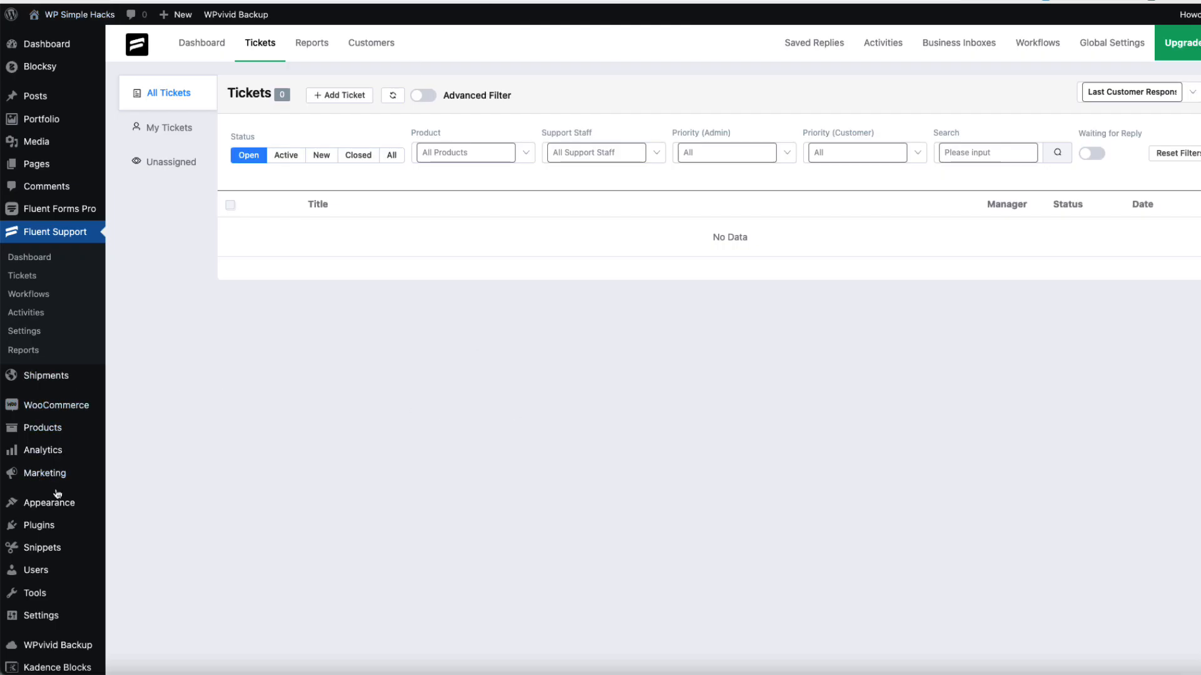
mouse_move(41, 535)
click(152, 548)
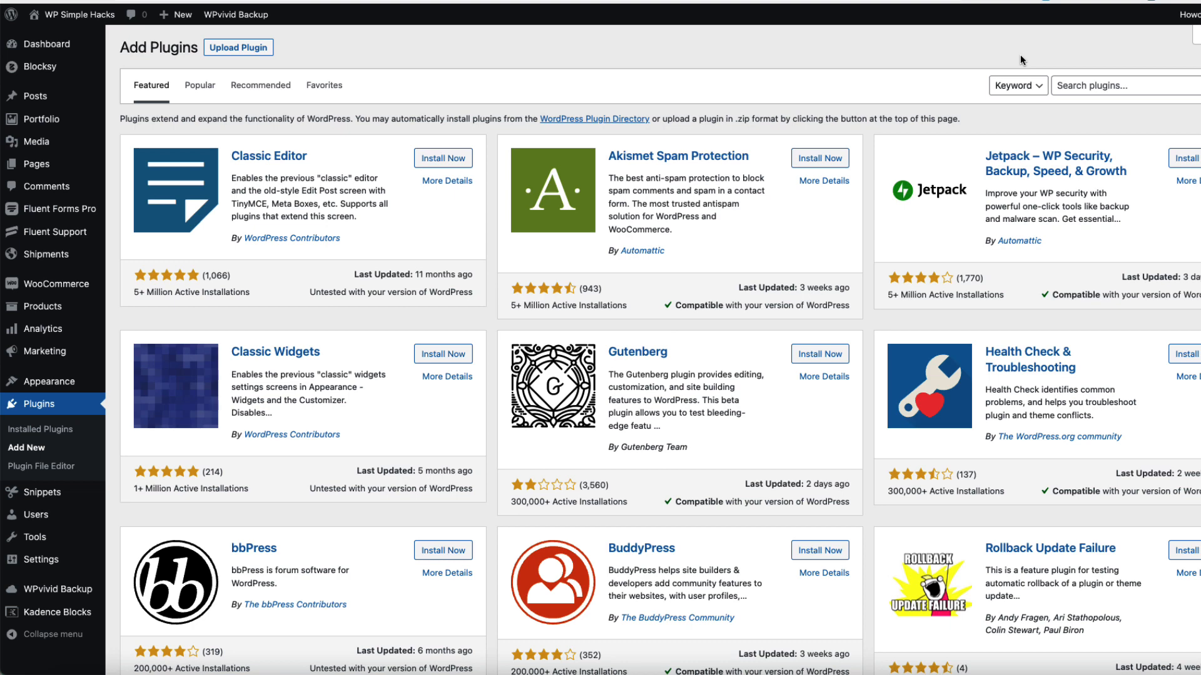
Search the plugin directory for code snippets and start a new snippet in Code Snippets
click(1095, 86)
text(code snippets)
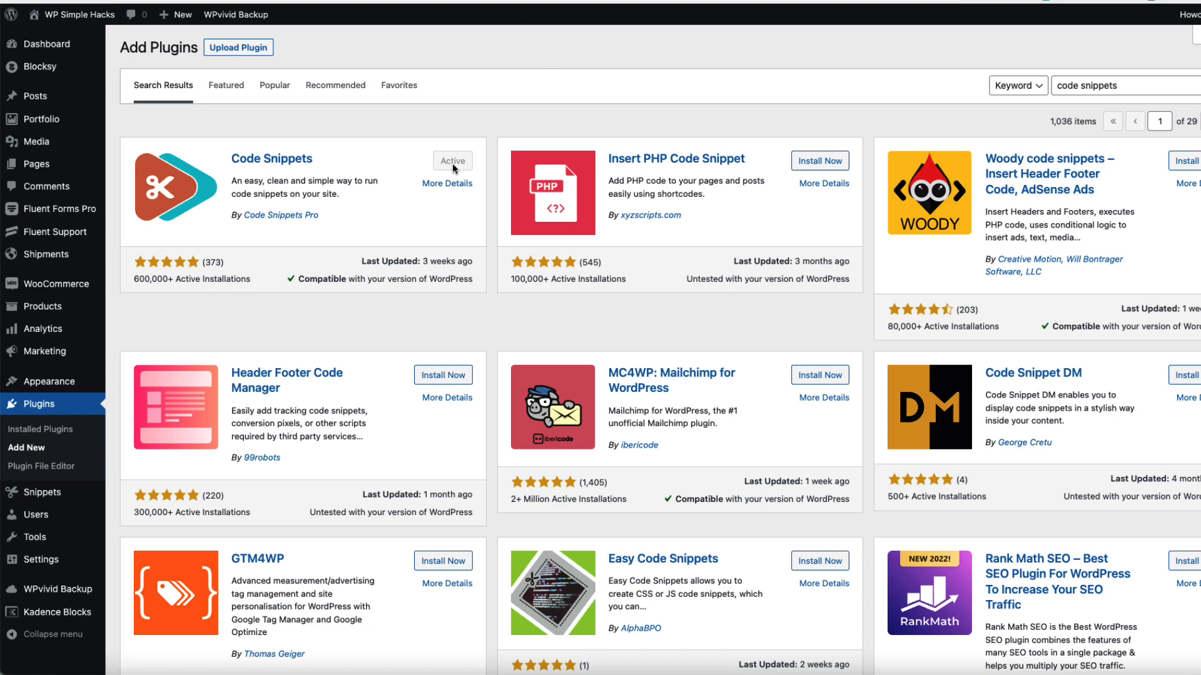
mouse_move(75, 498)
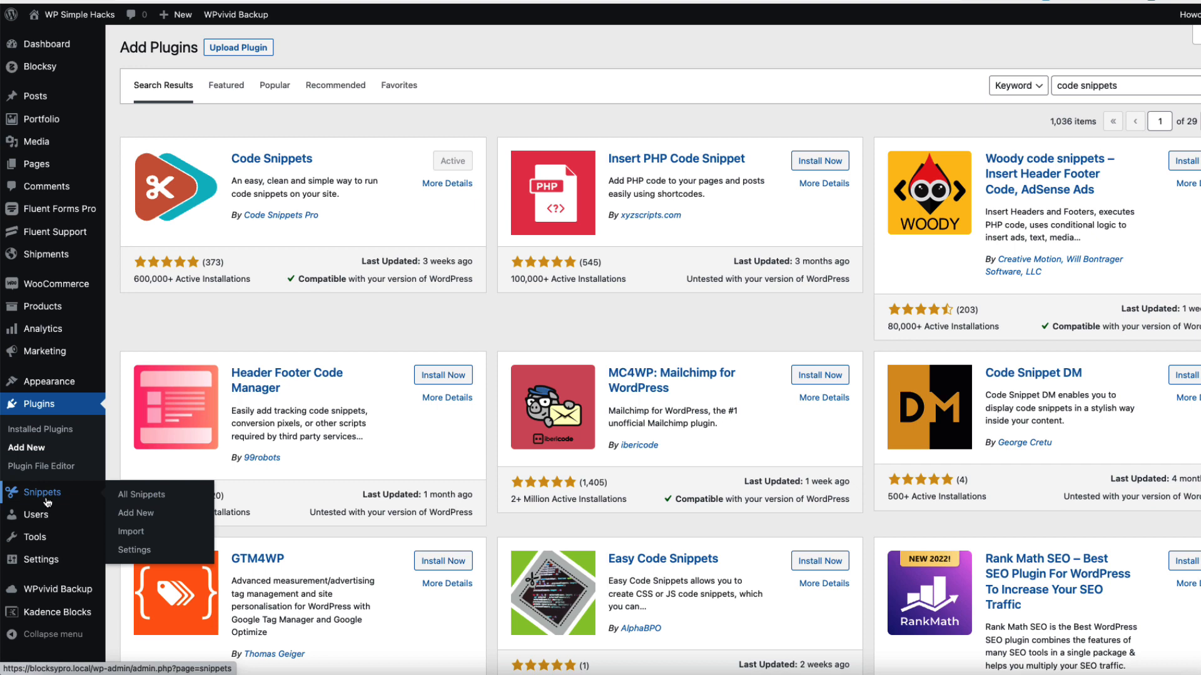
click(147, 516)
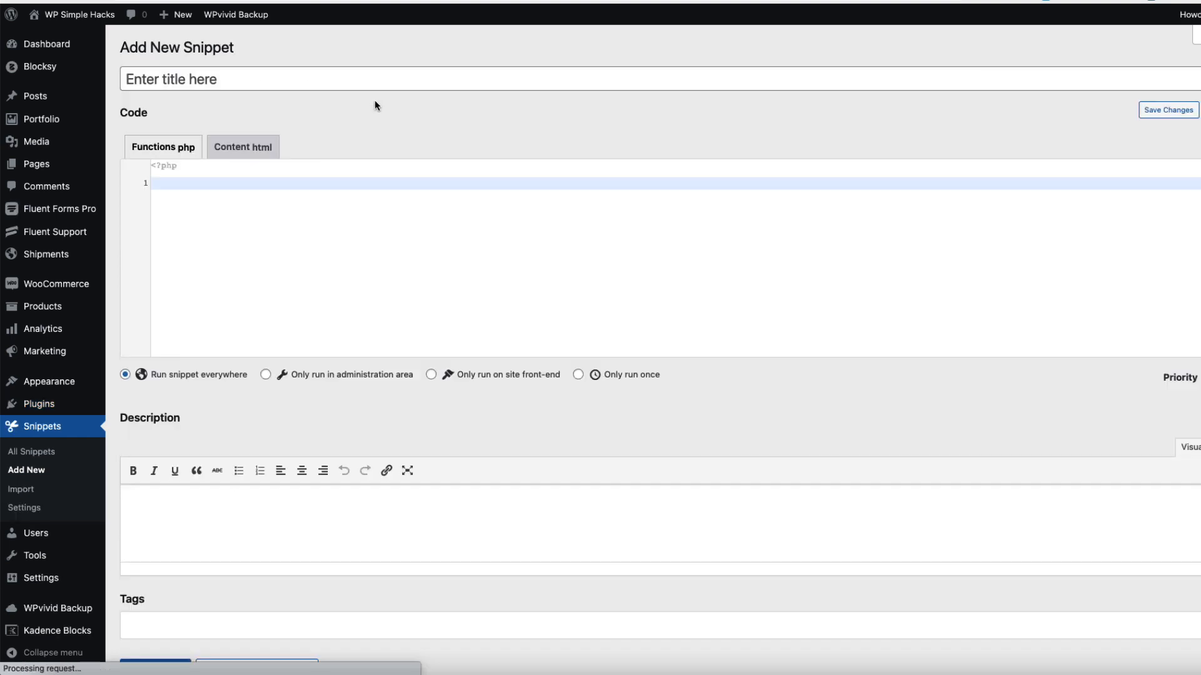
Title the new snippet Support tab and paste the WooCommerce My Account tab code into its PHP editor
click(257, 80)
text(Suoppor)
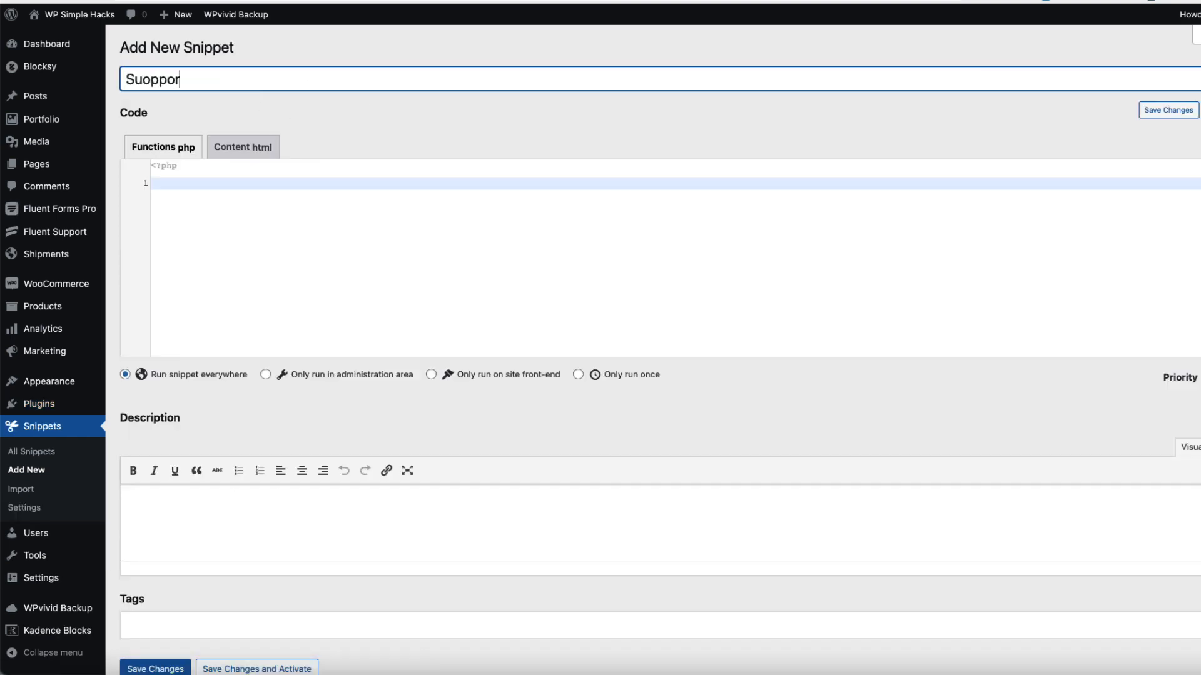
key(BackSpace)
key(BackSpace)
key(BackSpace)
key(BackSpace)
key(BackSpace)
text(pport tab)
click(233, 188)
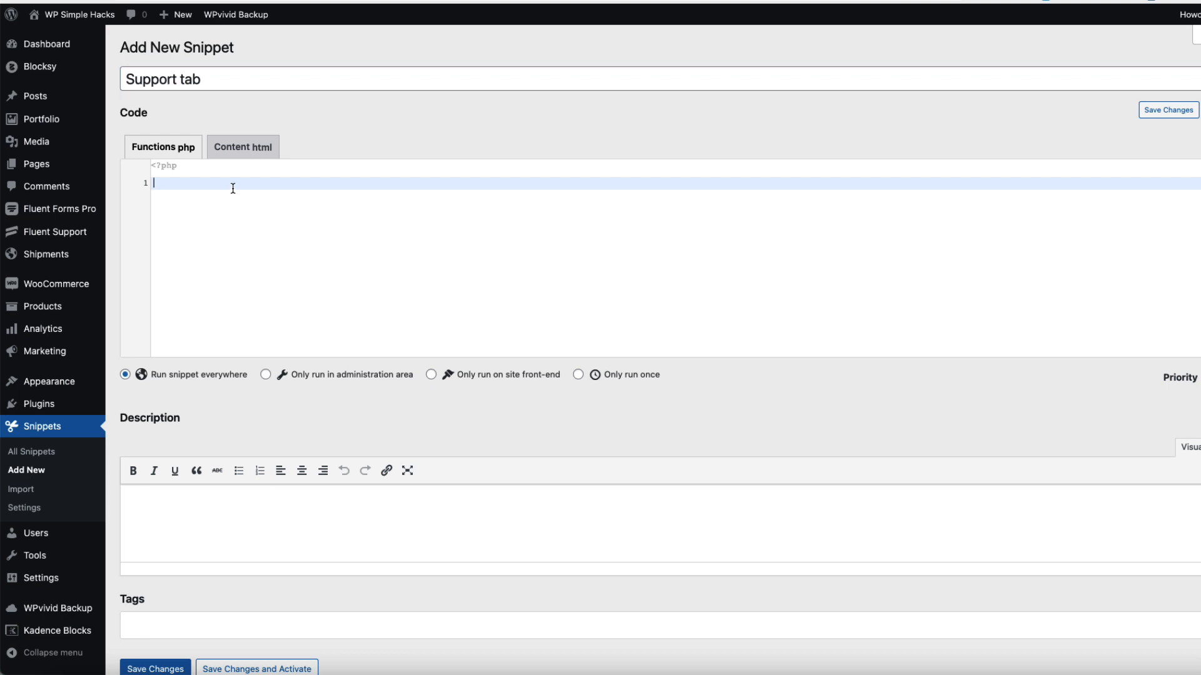
key(super+v)
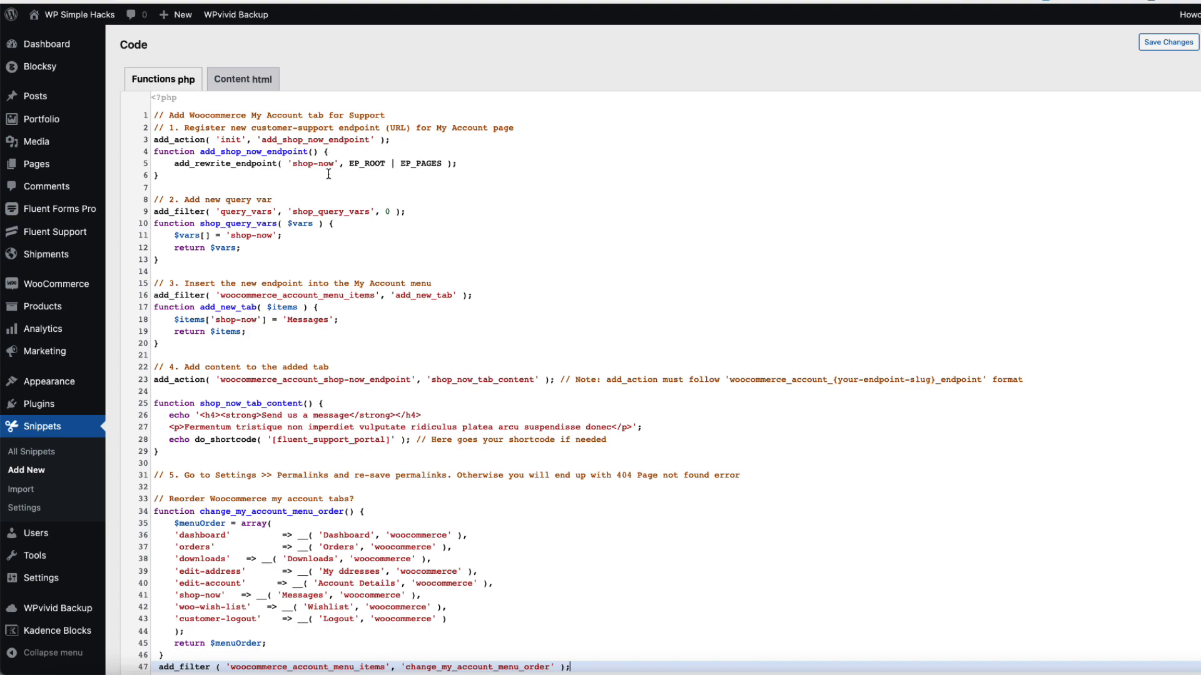
Replace the shop-now endpoint slug with customer-support on the endpoint, query var, menu item and action lines
double_click(310, 159)
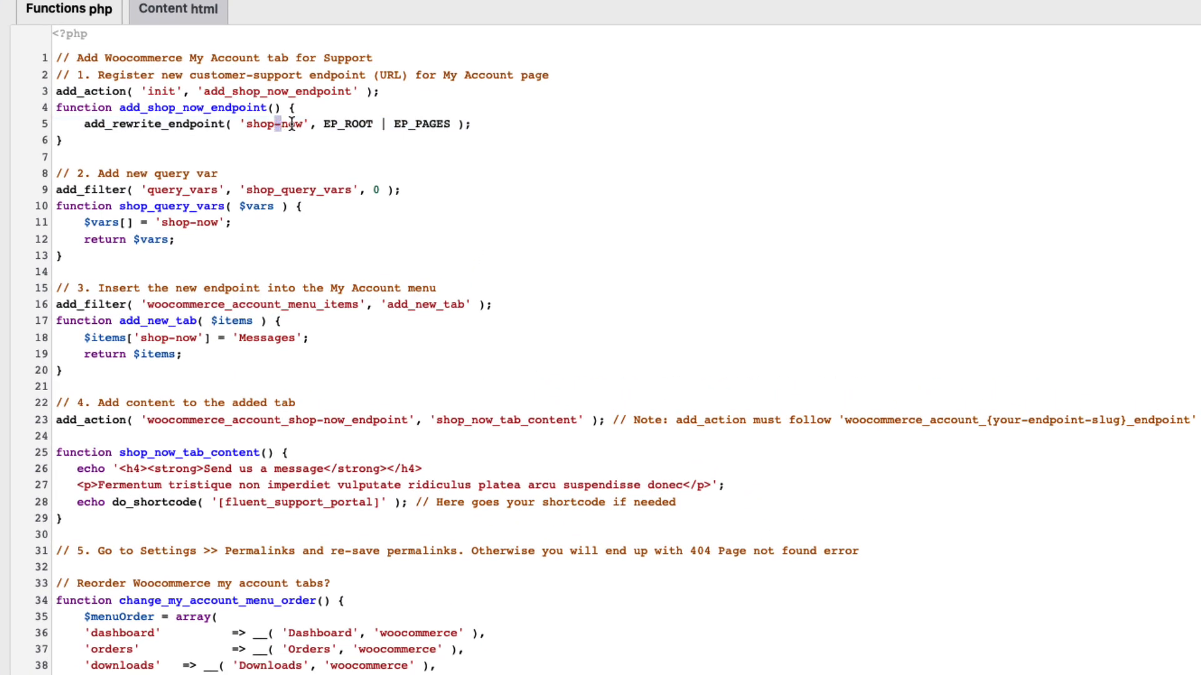
drag(304, 127, 246, 125)
text(customer-support)
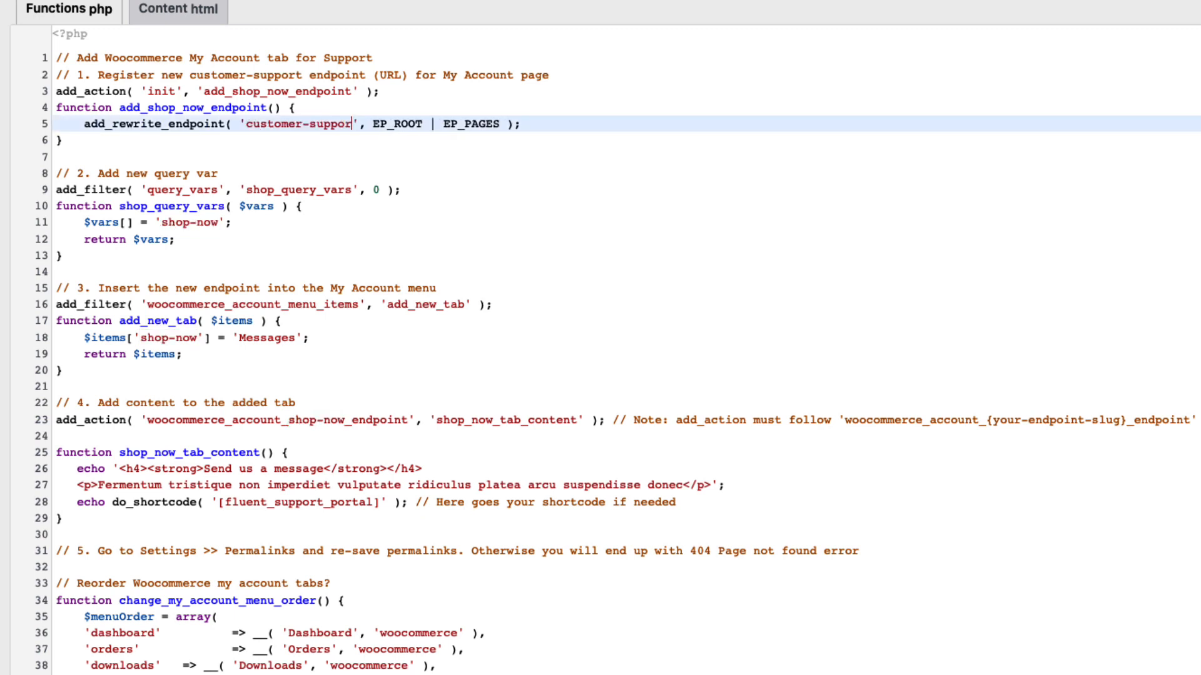
double_click(305, 125)
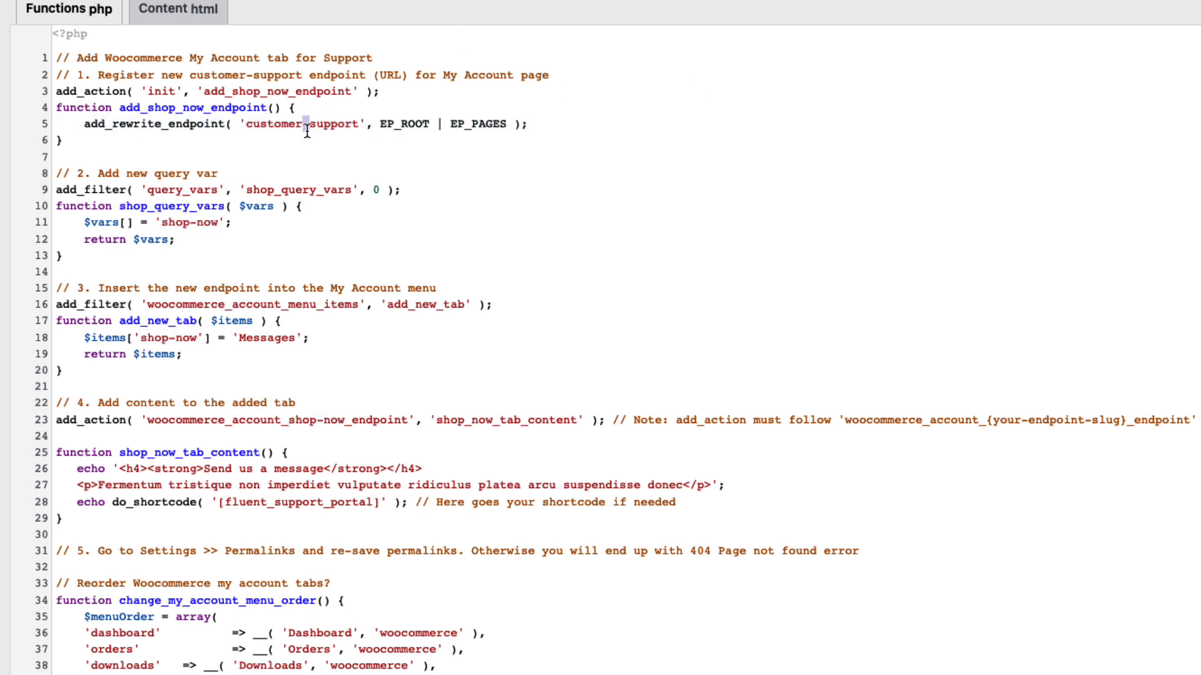
drag(360, 125, 246, 125)
key(ctrl+c)
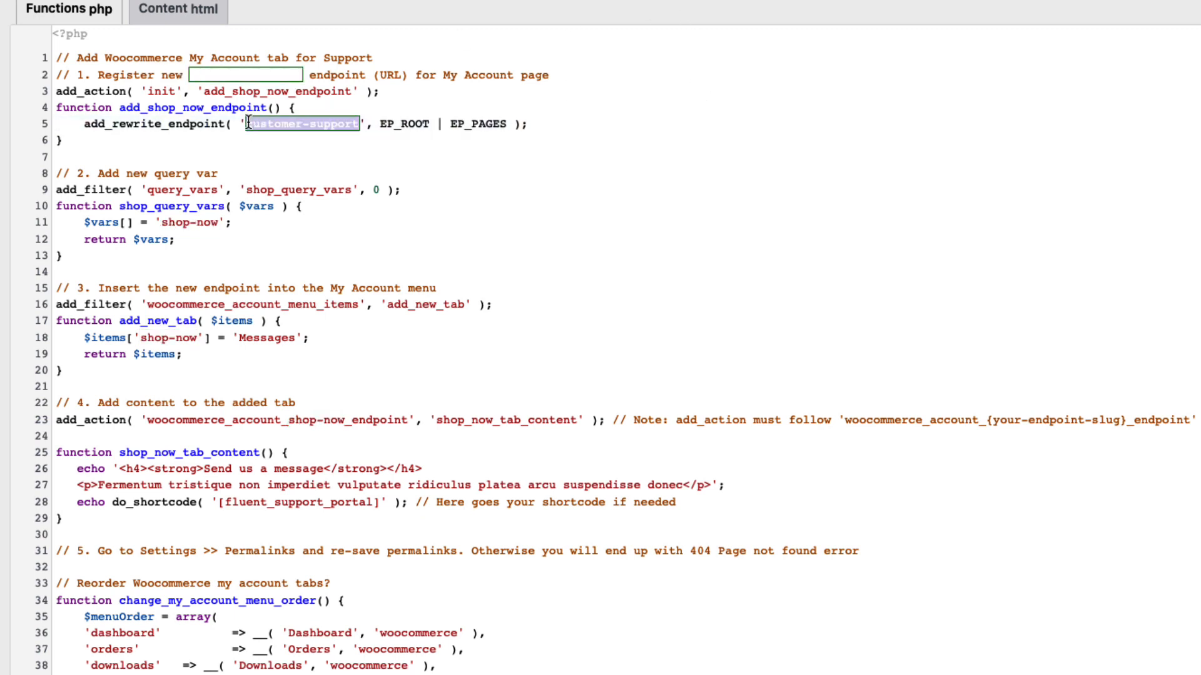
drag(219, 223, 161, 223)
key(ctrl+v)
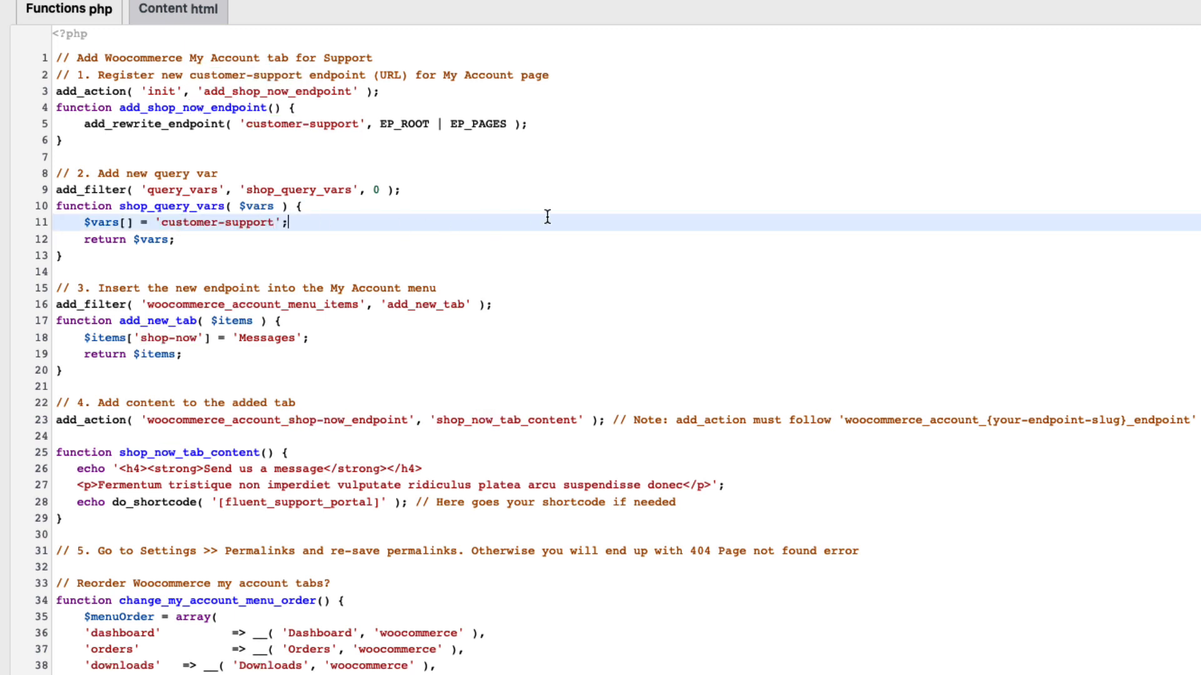
drag(198, 337, 139, 337)
key(ctrl+v)
click(576, 319)
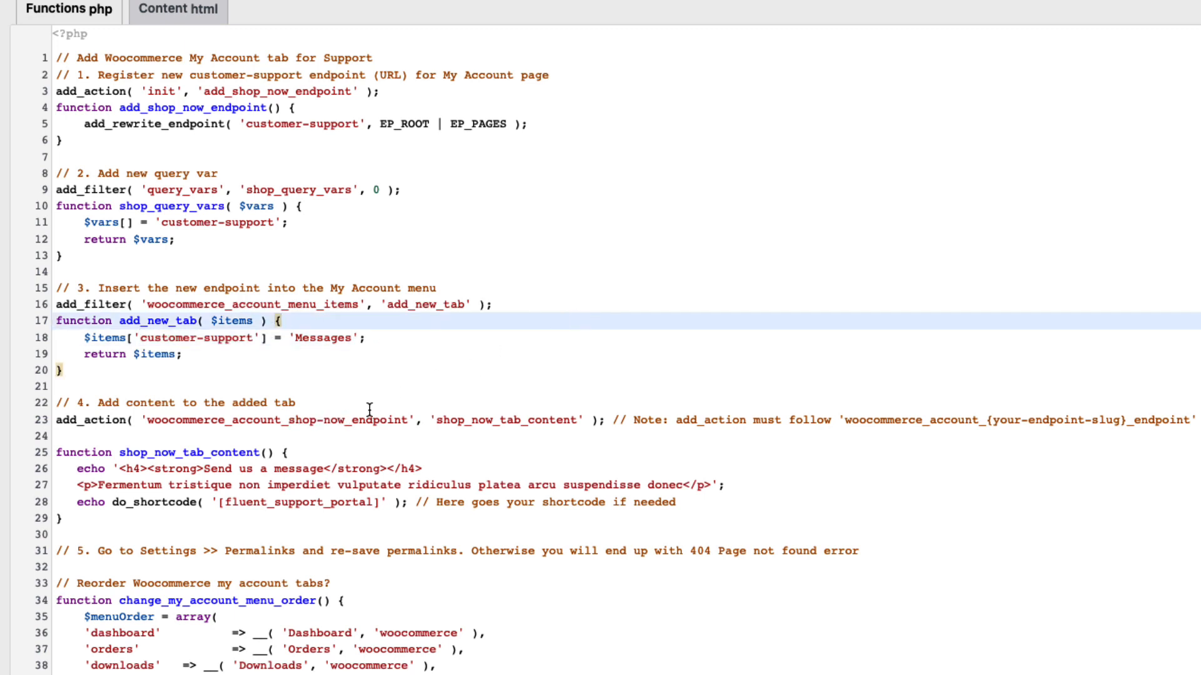
drag(341, 419, 287, 420)
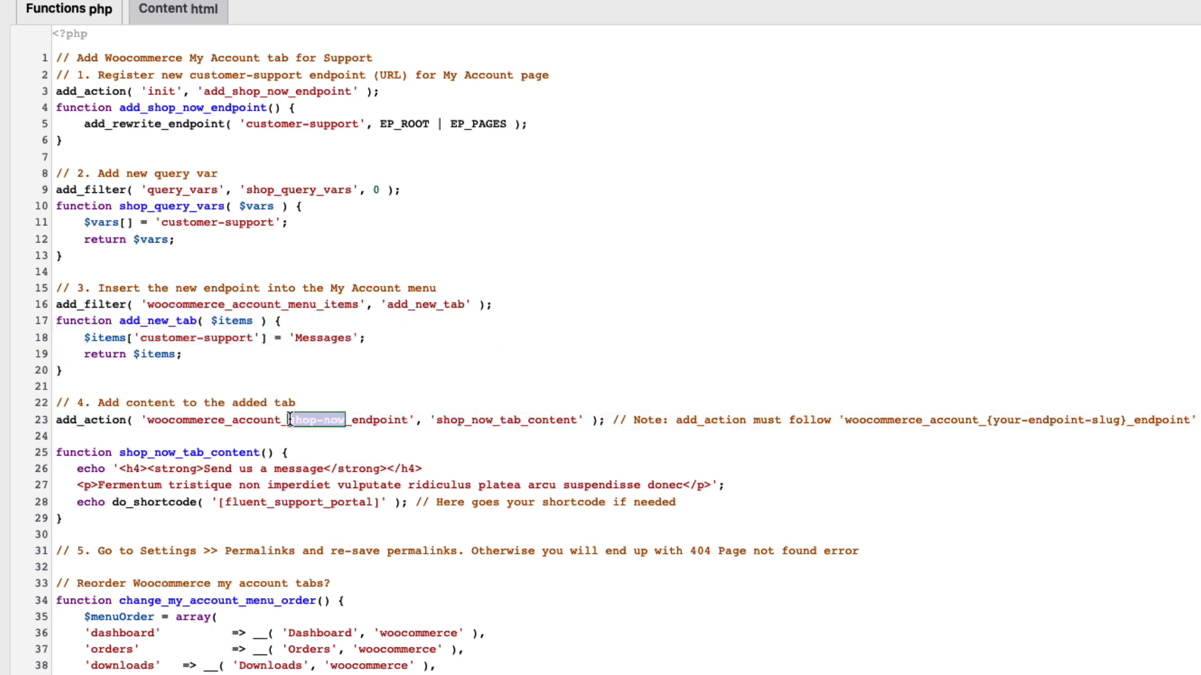
key(ctrl+v)
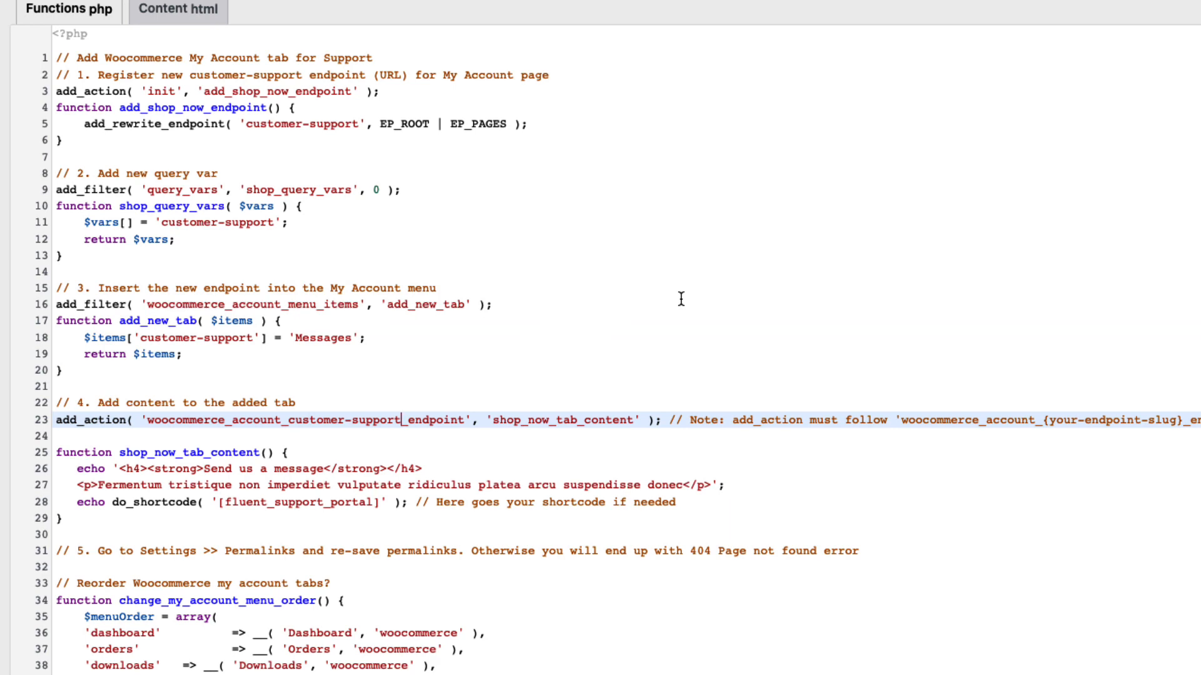
Set the new account tab's label to Customer support
scroll(681, 299, down, 1)
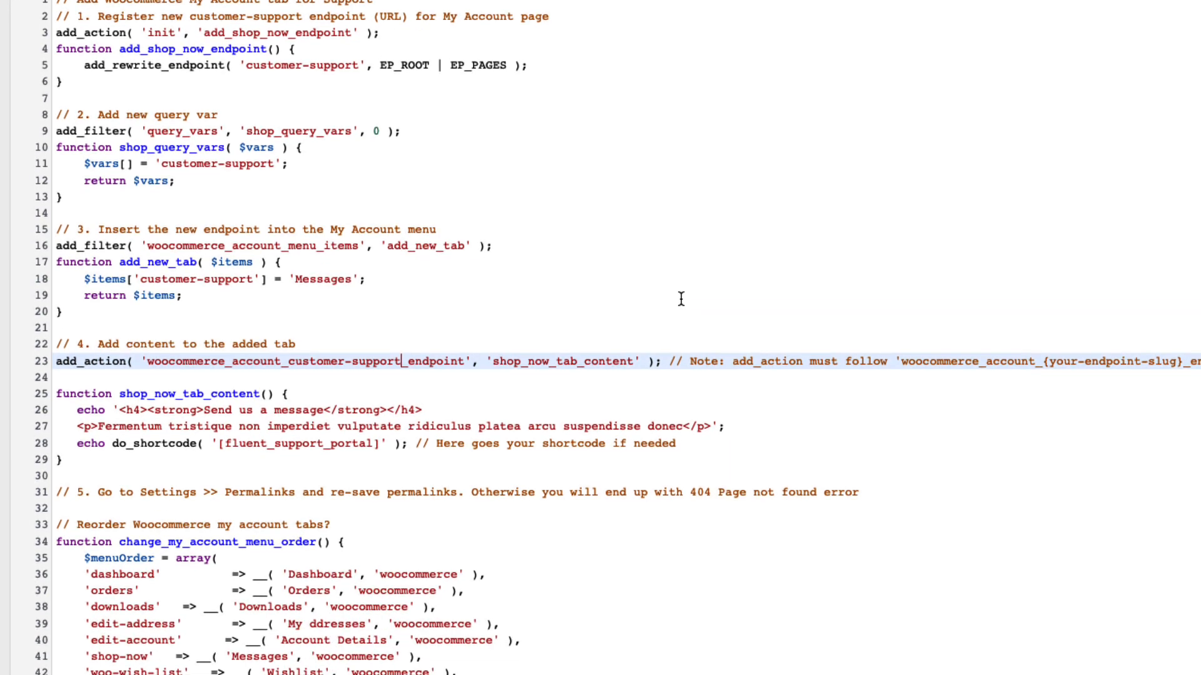
scroll(681, 298, up, 3)
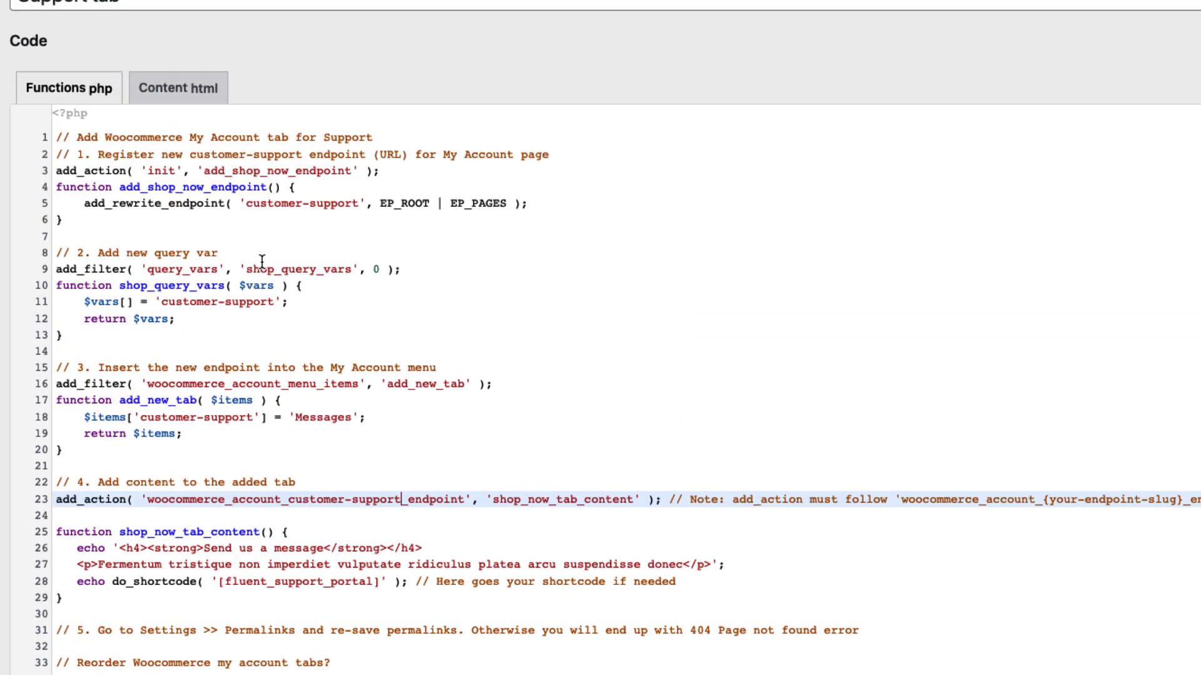
drag(351, 418, 294, 419)
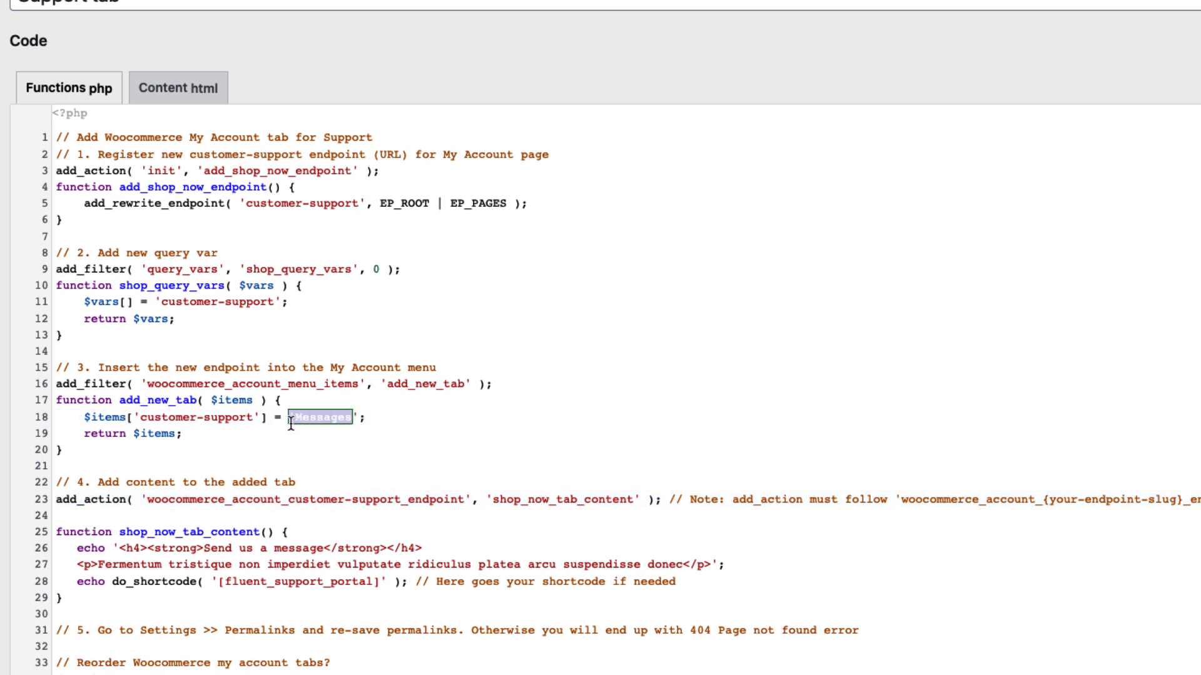
text(Customer spd)
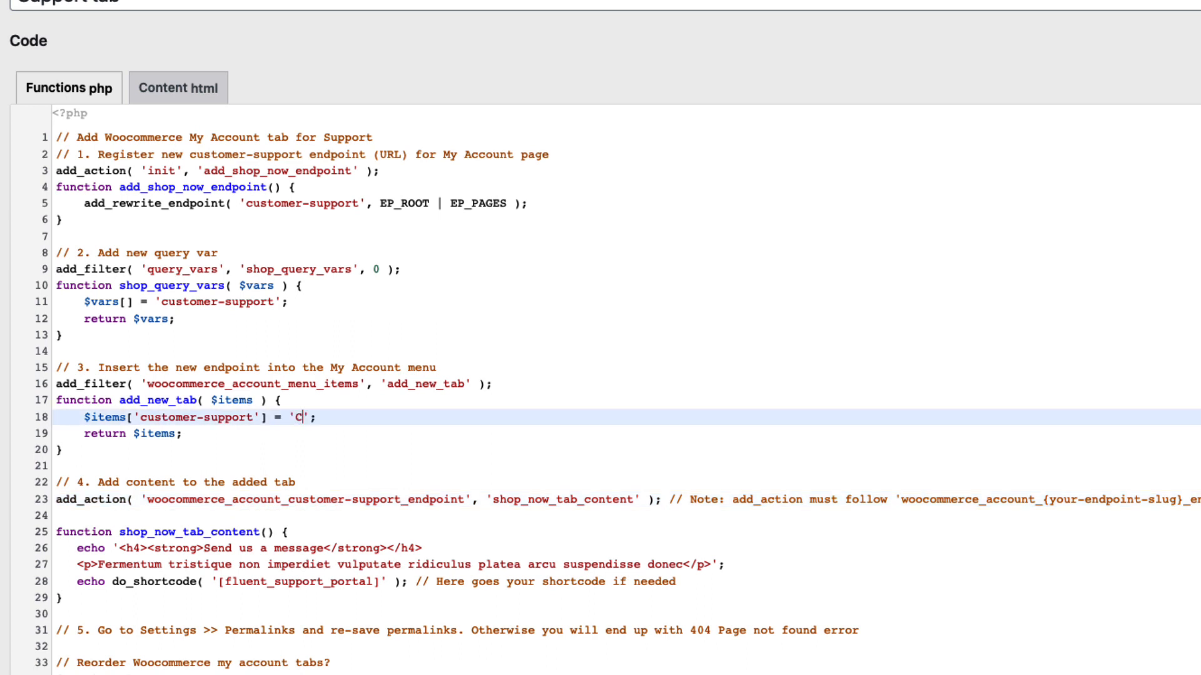
text(rt)
key(Left)
key(Left)
key(Left)
text(u)
Compare the snippet's fluent_support_portal shortcode with the portal shortcode listed in Fluent Support's Global Settings
scroll(424, 329, down, 5)
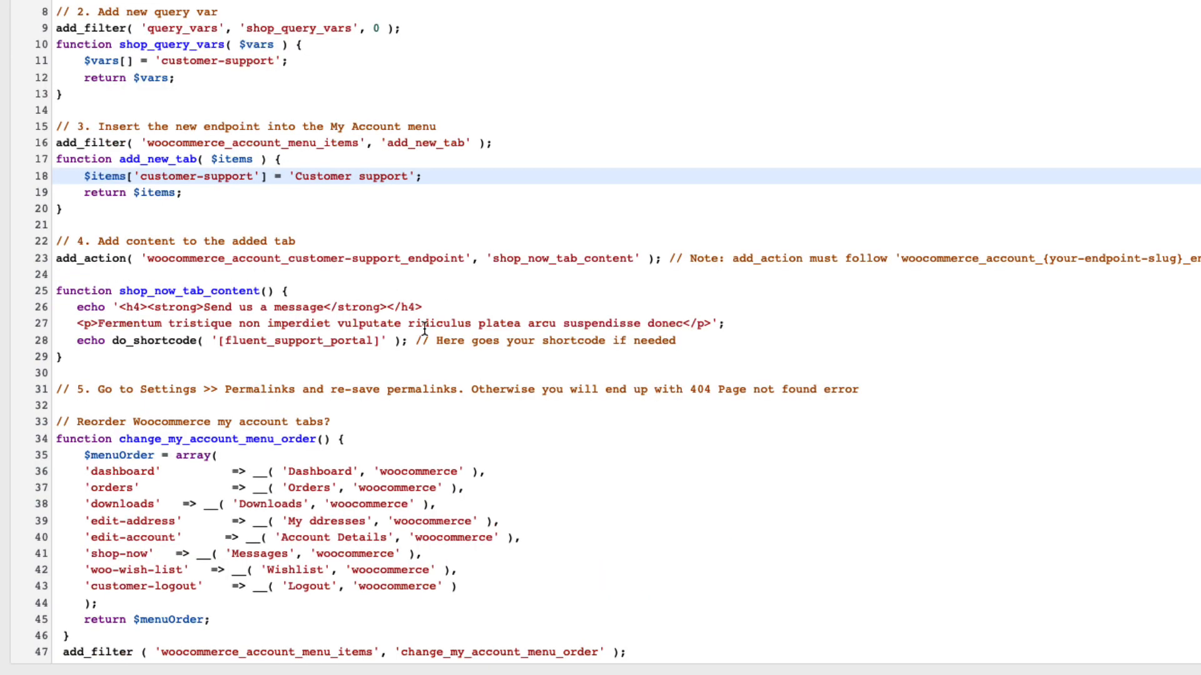
drag(379, 340, 218, 340)
click(380, 341)
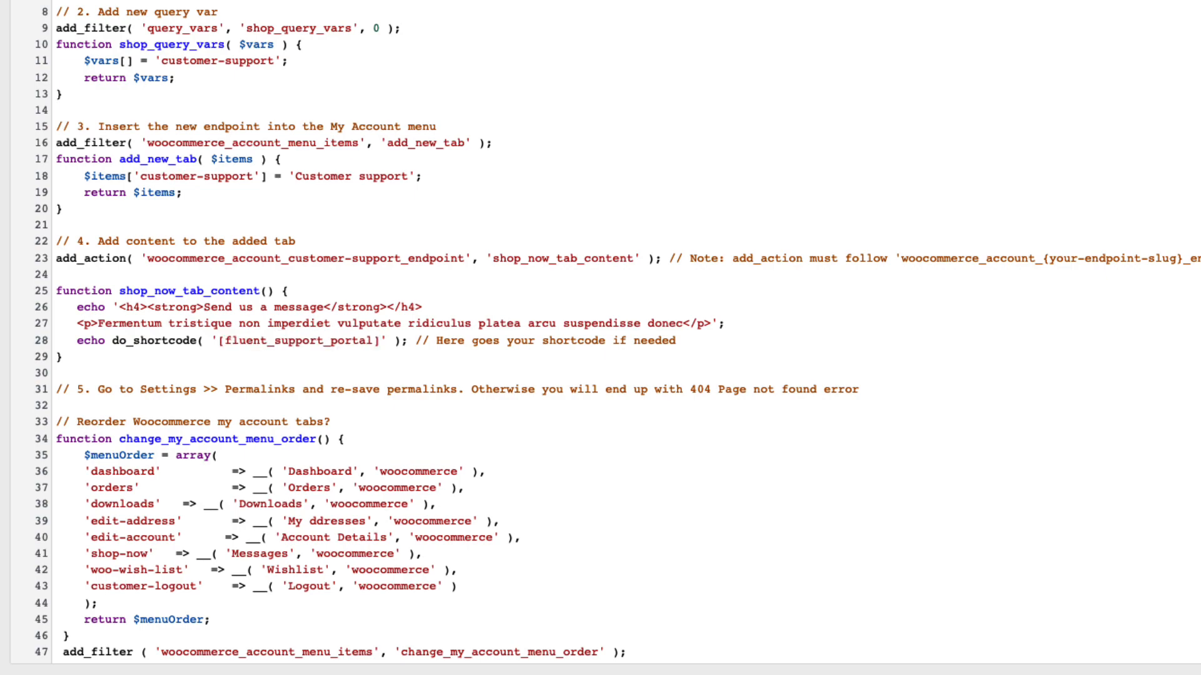
click(43, 223)
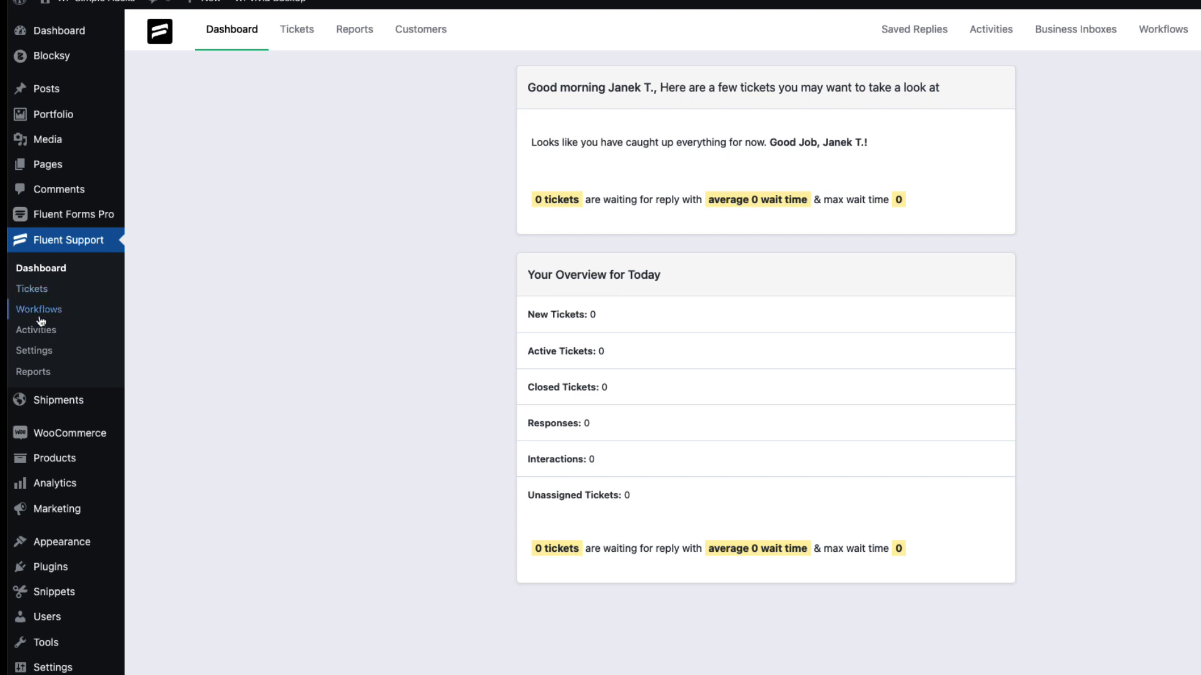
click(37, 350)
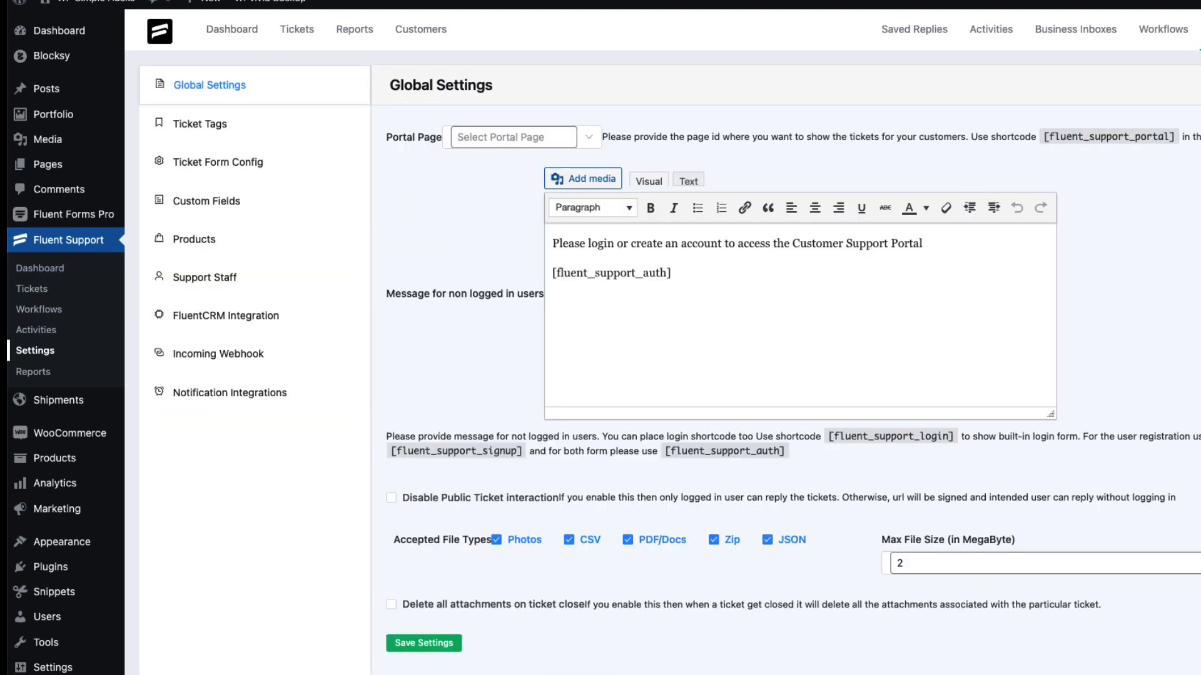
drag(1168, 137, 1041, 137)
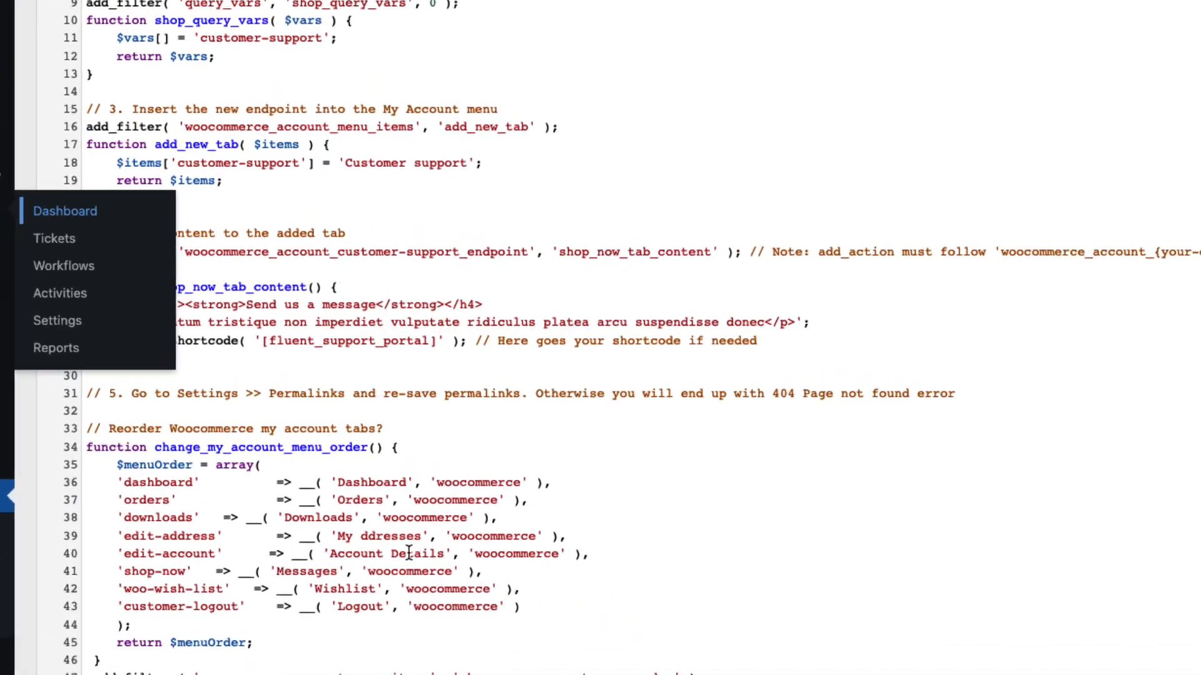
click(391, 340)
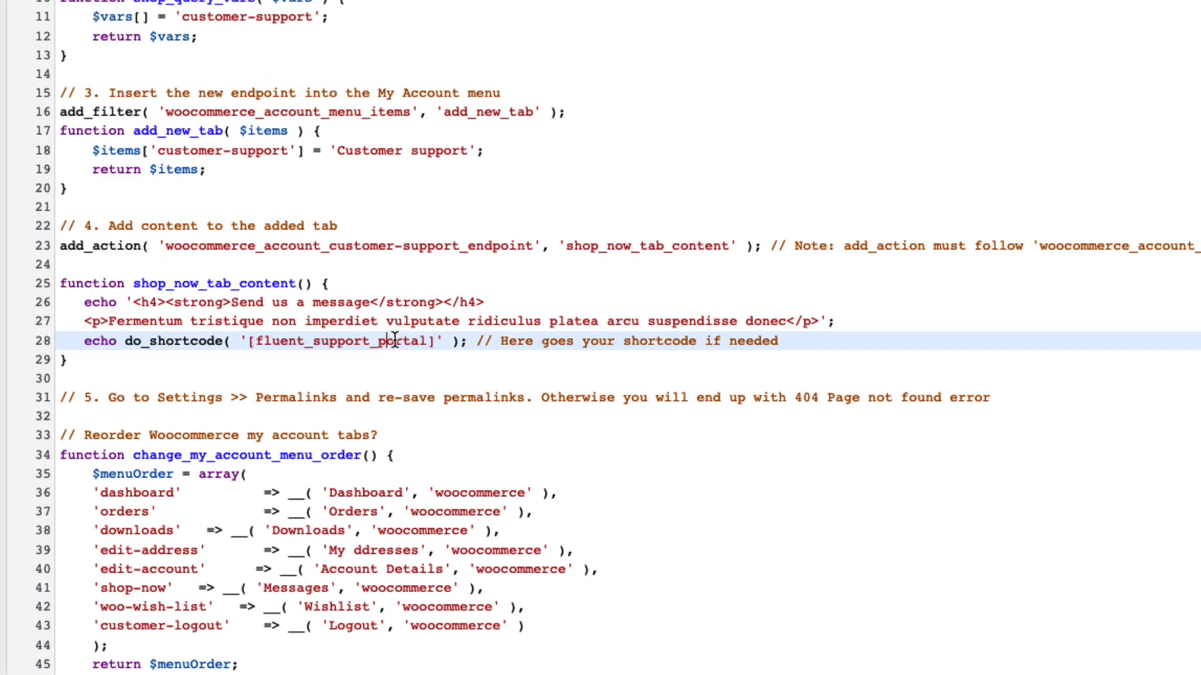
Delete the account-menu reorder code block at the end of the snippet, then save and activate it
scroll(583, 388, down, 5)
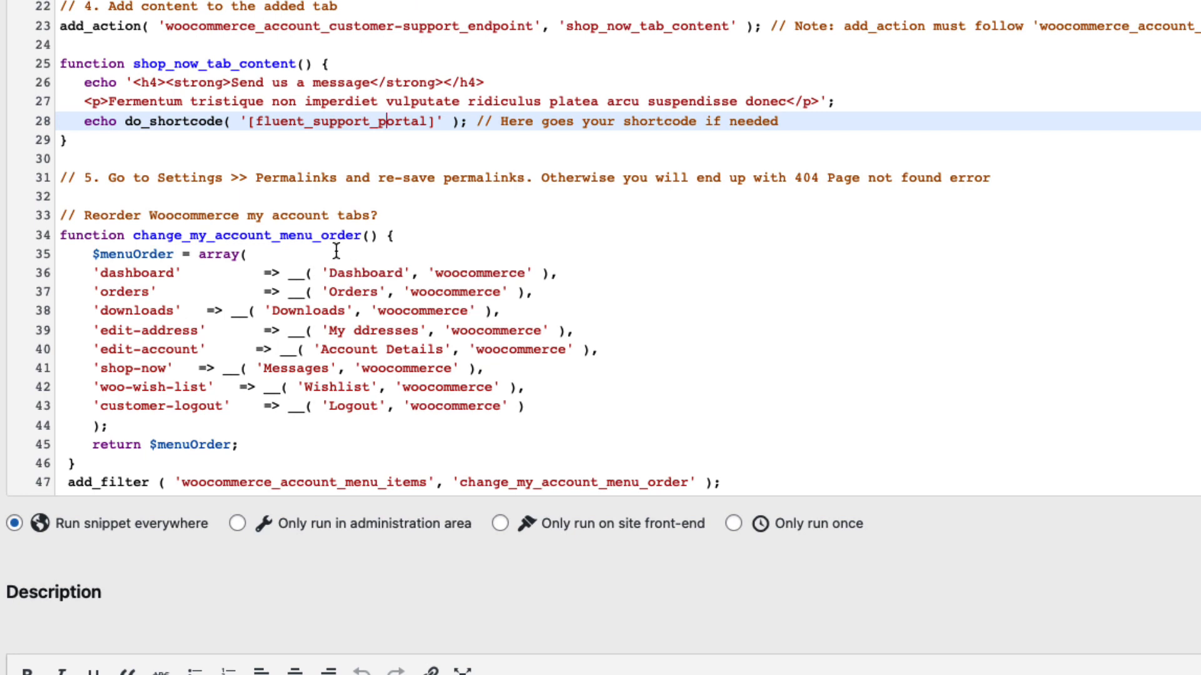
drag(67, 213, 705, 429)
drag(753, 485, 58, 218)
key(ctrl+c)
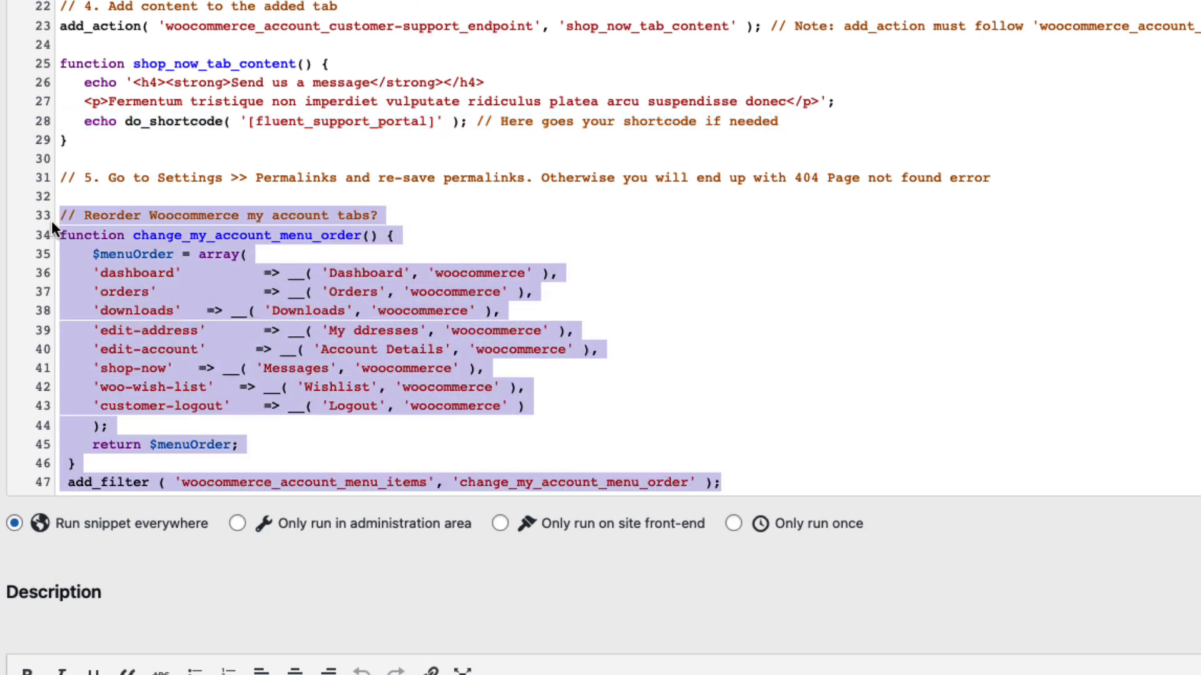
key(BackSpace)
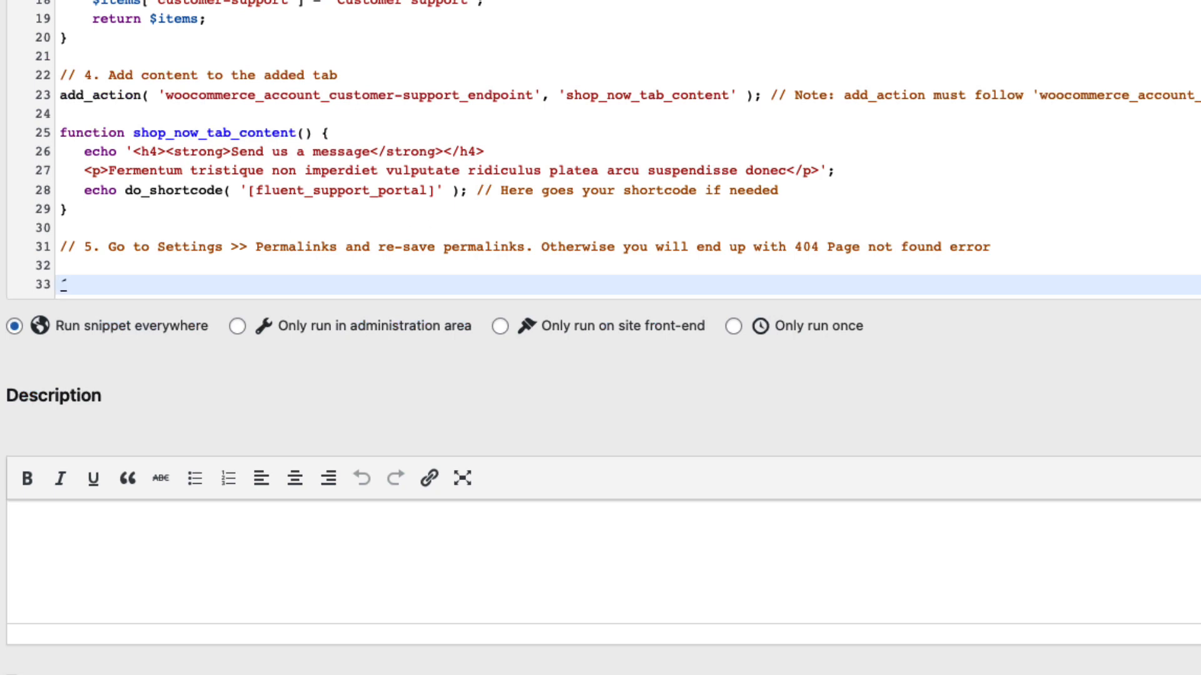
key(BackSpace)
key(BackSpace)
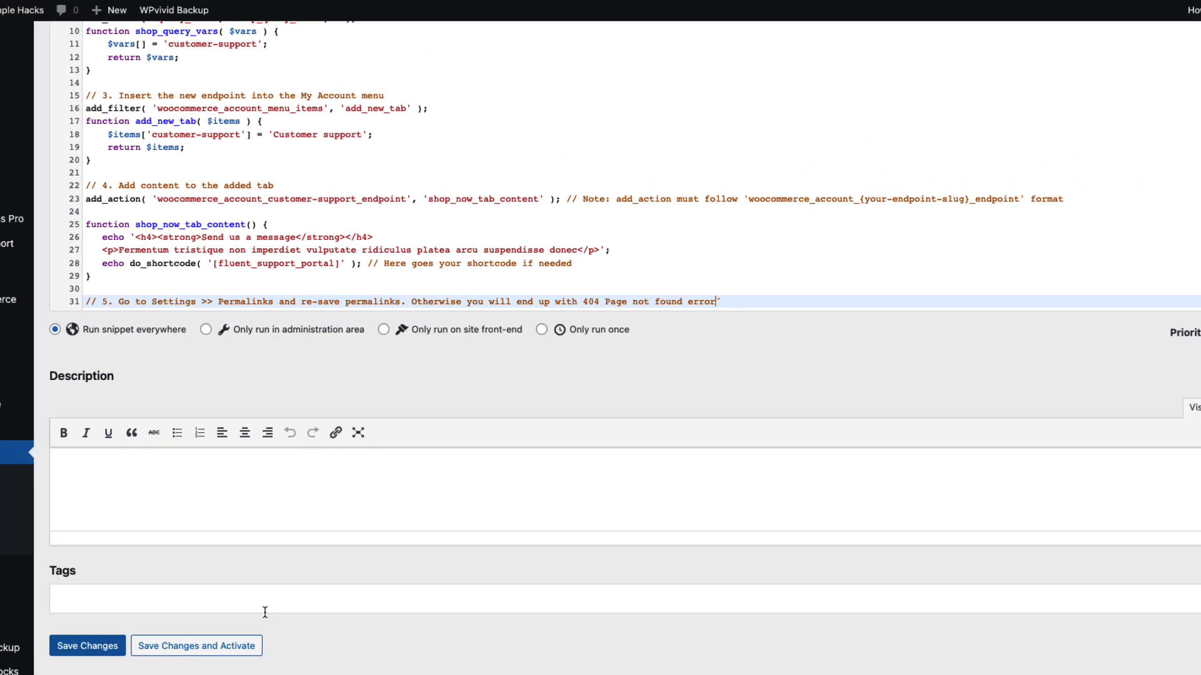
click(190, 650)
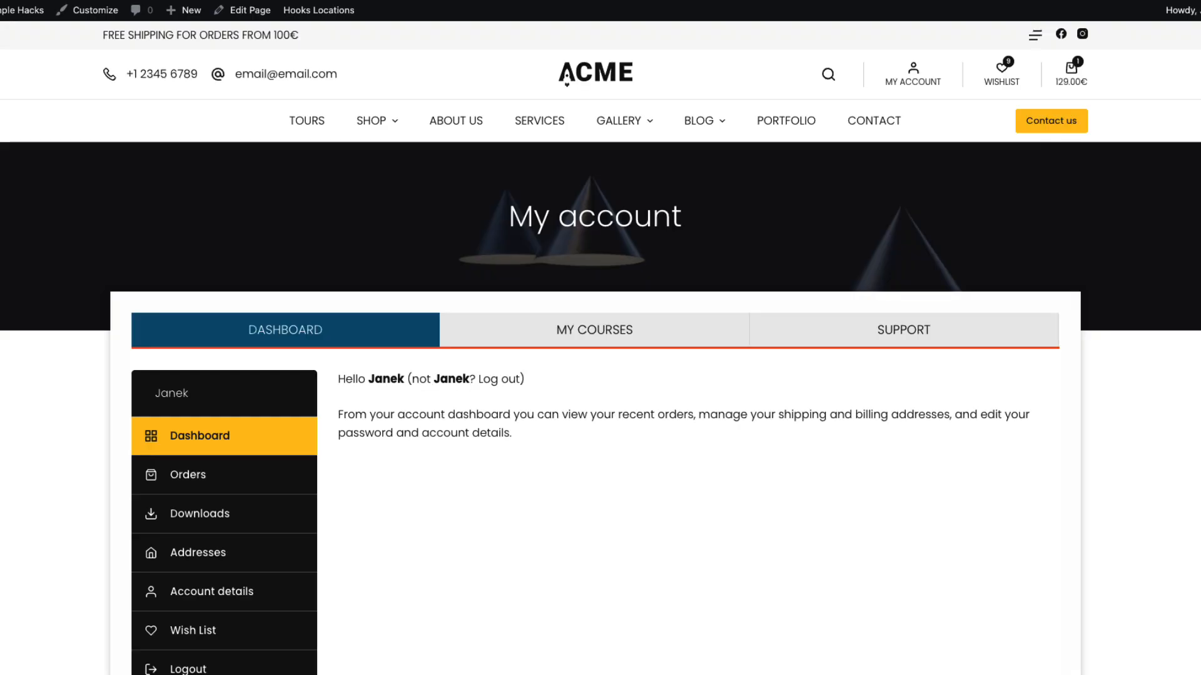
Open the Customer support tab from the storefront's My account menu
scroll(71, 279, down, 4)
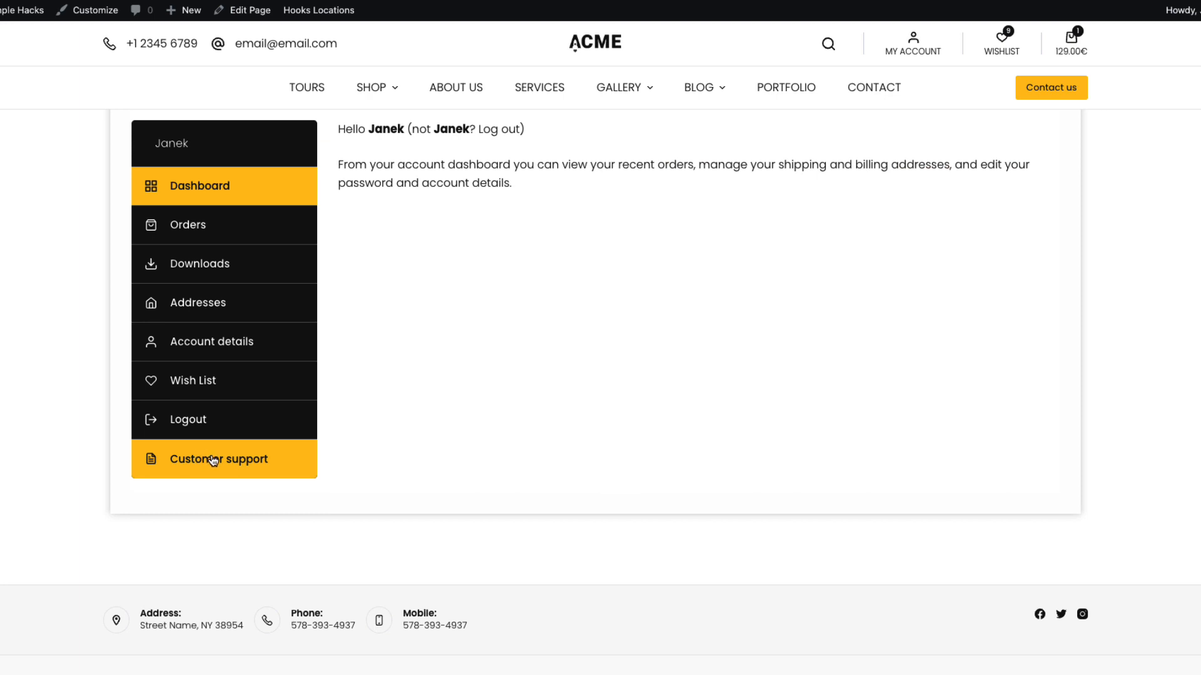
click(213, 460)
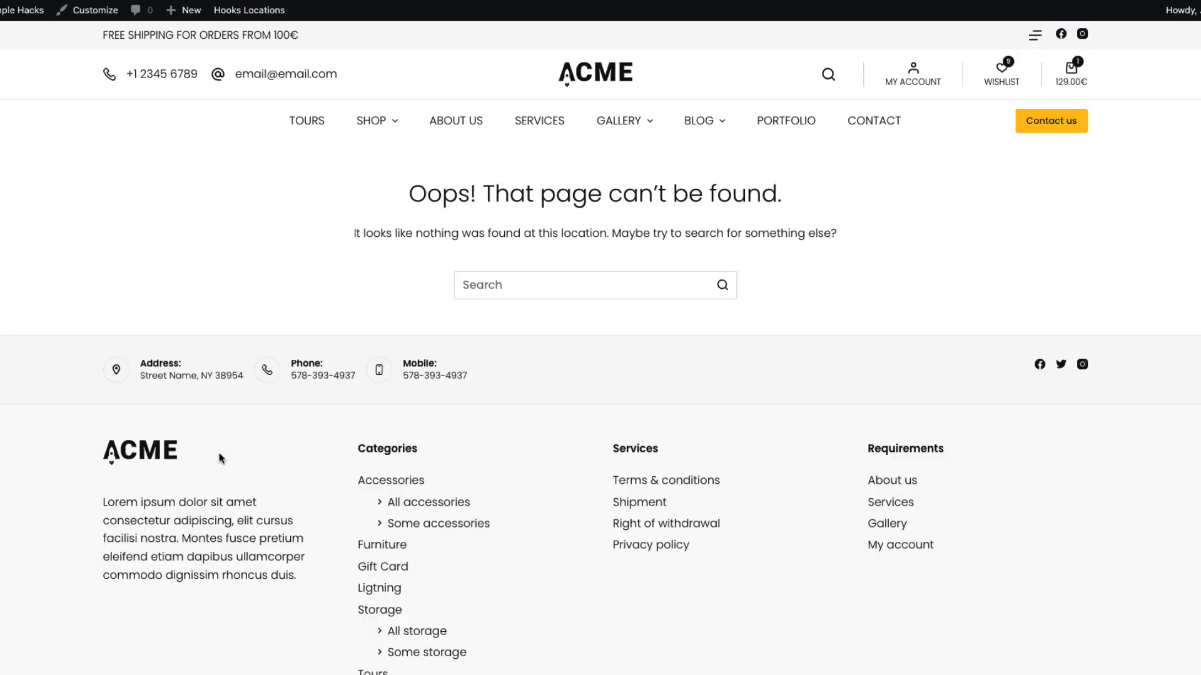
drag(409, 192, 1005, 207)
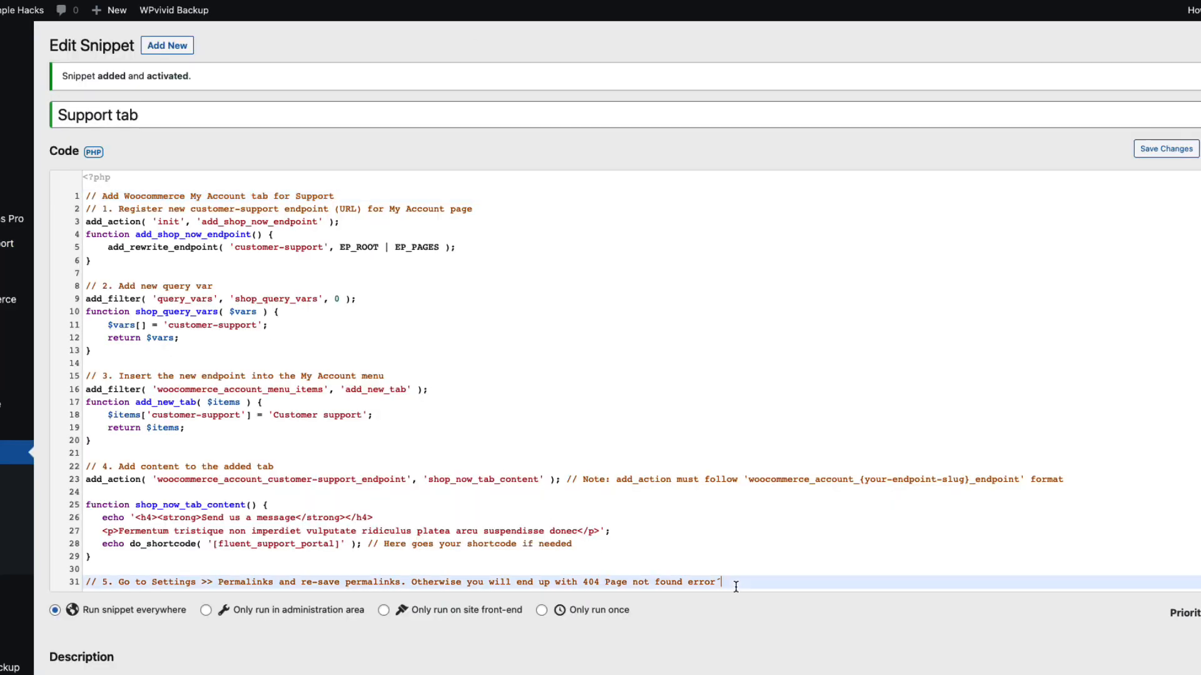
Open the WordPress Permalink Settings page to re-save permalinks
drag(735, 582, 352, 572)
click(295, 650)
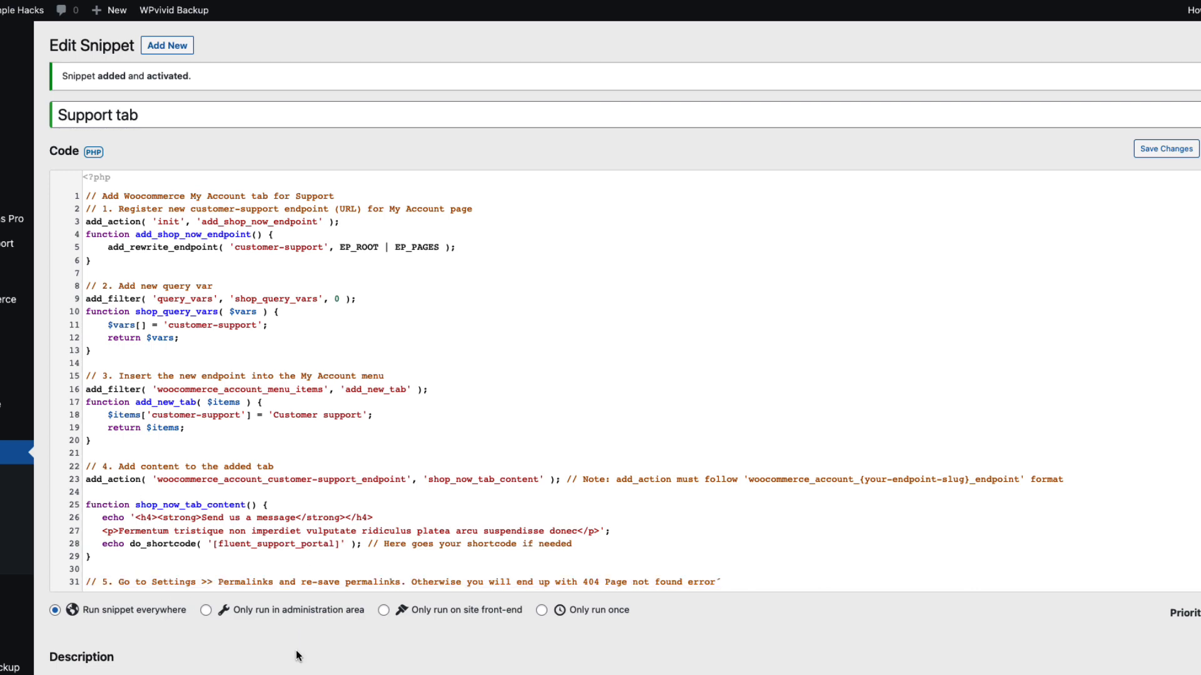
scroll(15, 621, down, 3)
mouse_move(9, 621)
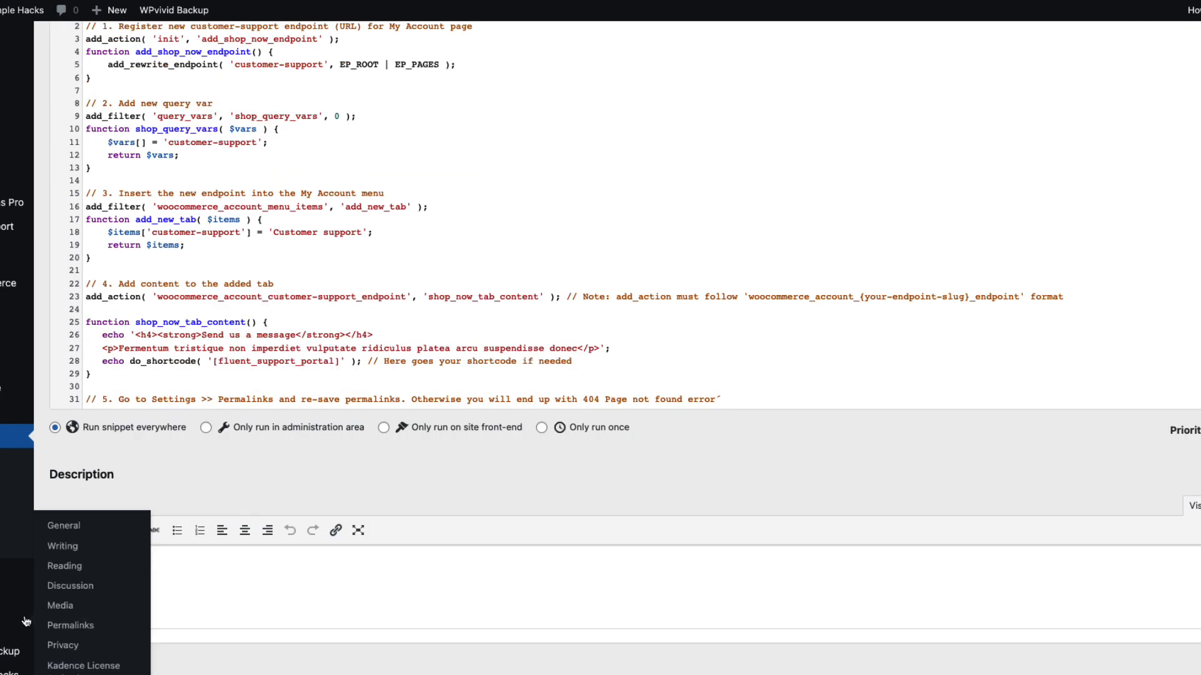
click(86, 631)
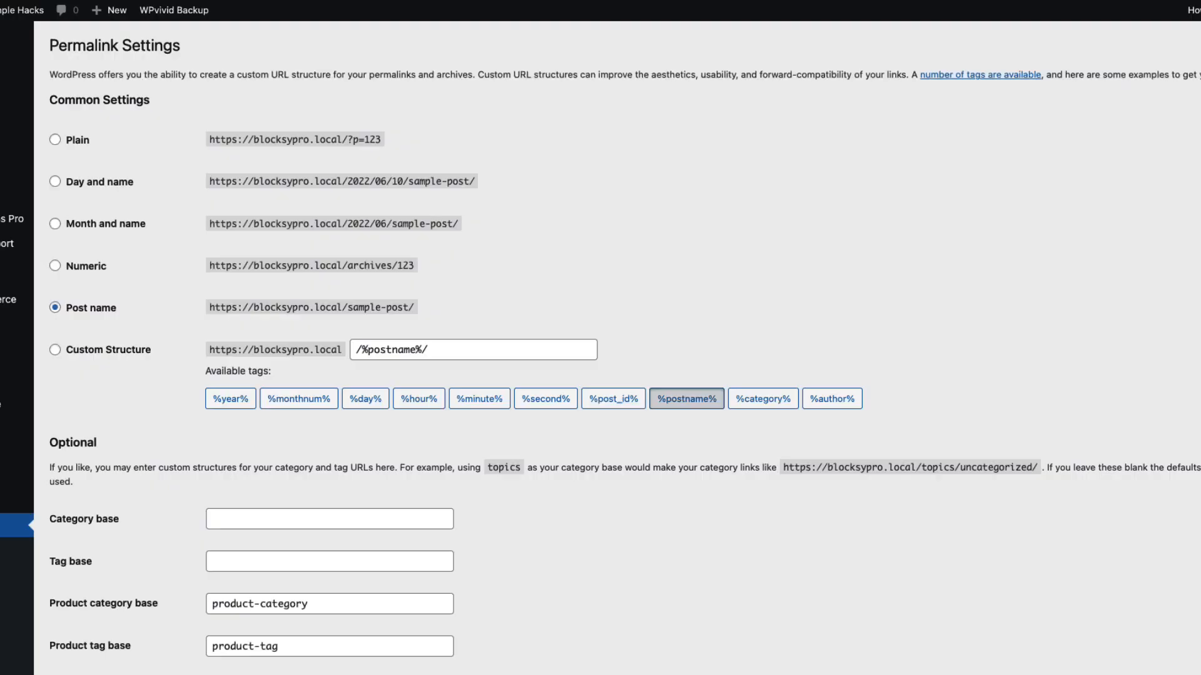
Re-save the permalink settings and return to the storefront's My account page
scroll(436, 490, down, 5)
click(93, 648)
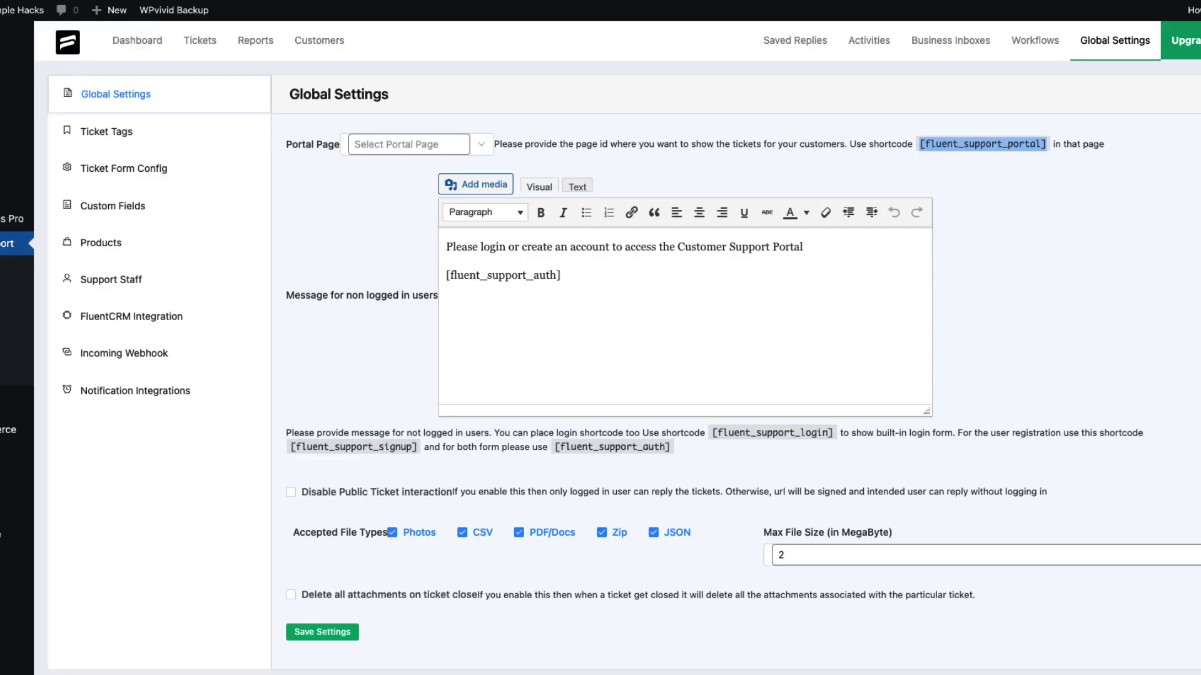
key(ctrl+Tab)
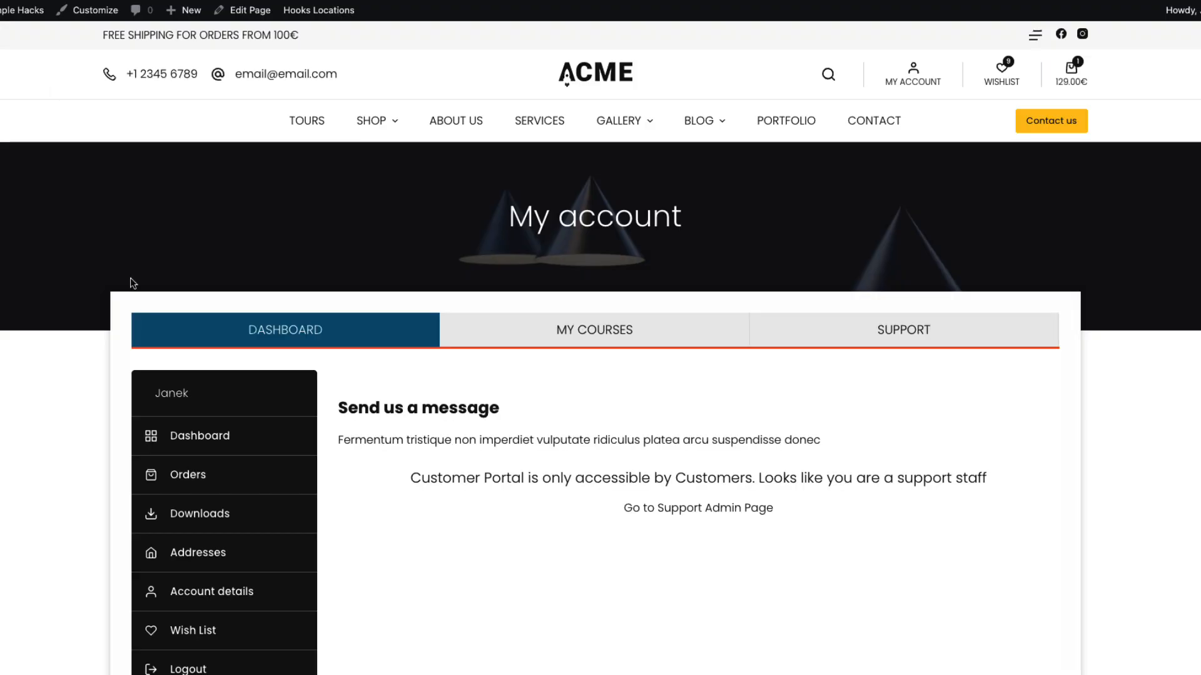
Paste the account-menu reorder code block back in at the end of the snippet
scroll(134, 283, down, 3)
drag(351, 230, 938, 344)
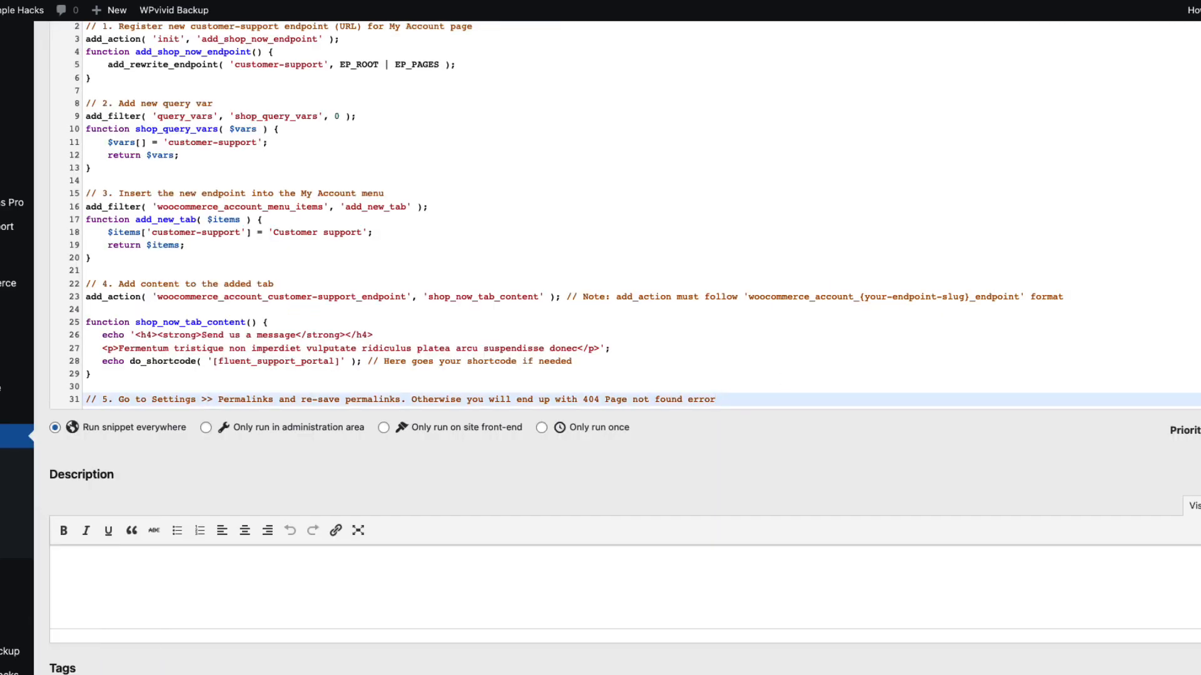
key(Return)
key(Return)
key(BackSpace)
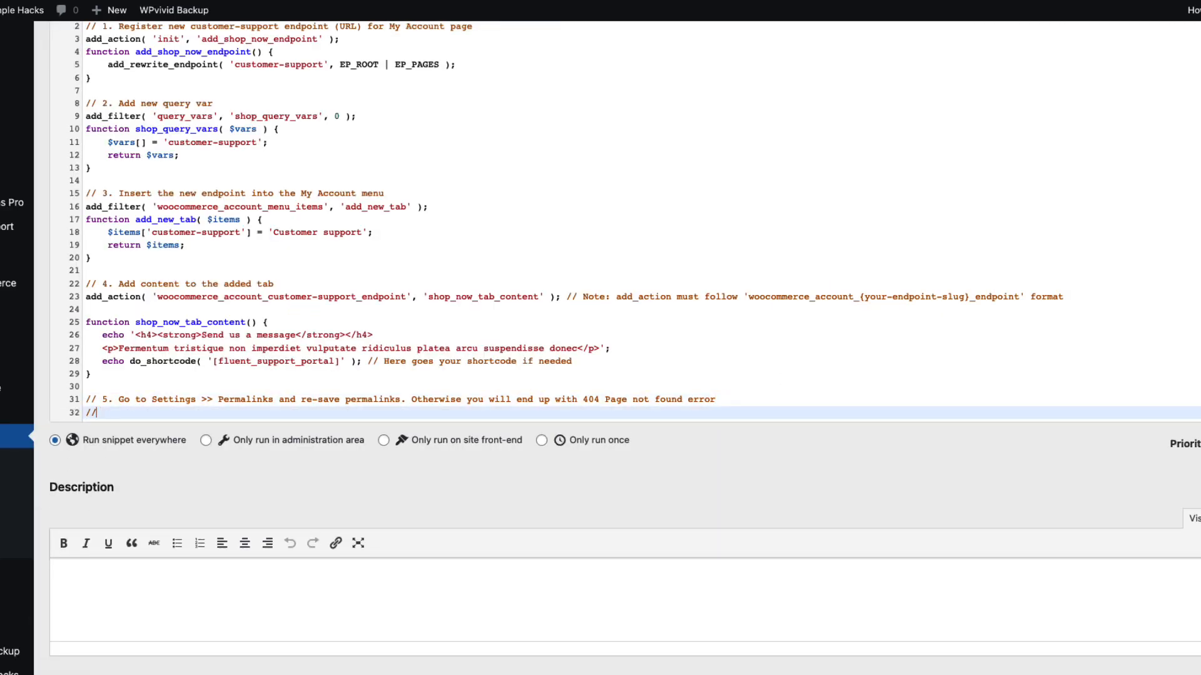
key(Return)
key(ctrl+v)
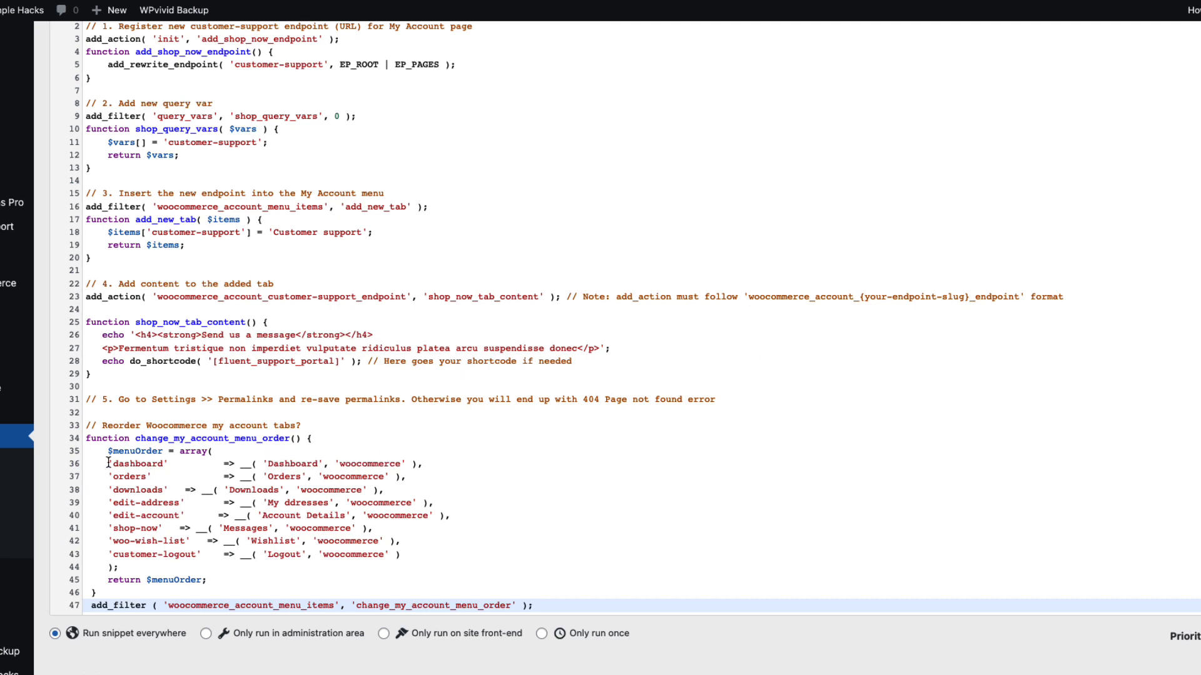
Set the 'shop-now' entry's label in the reorder array to Customer support
drag(108, 462, 431, 465)
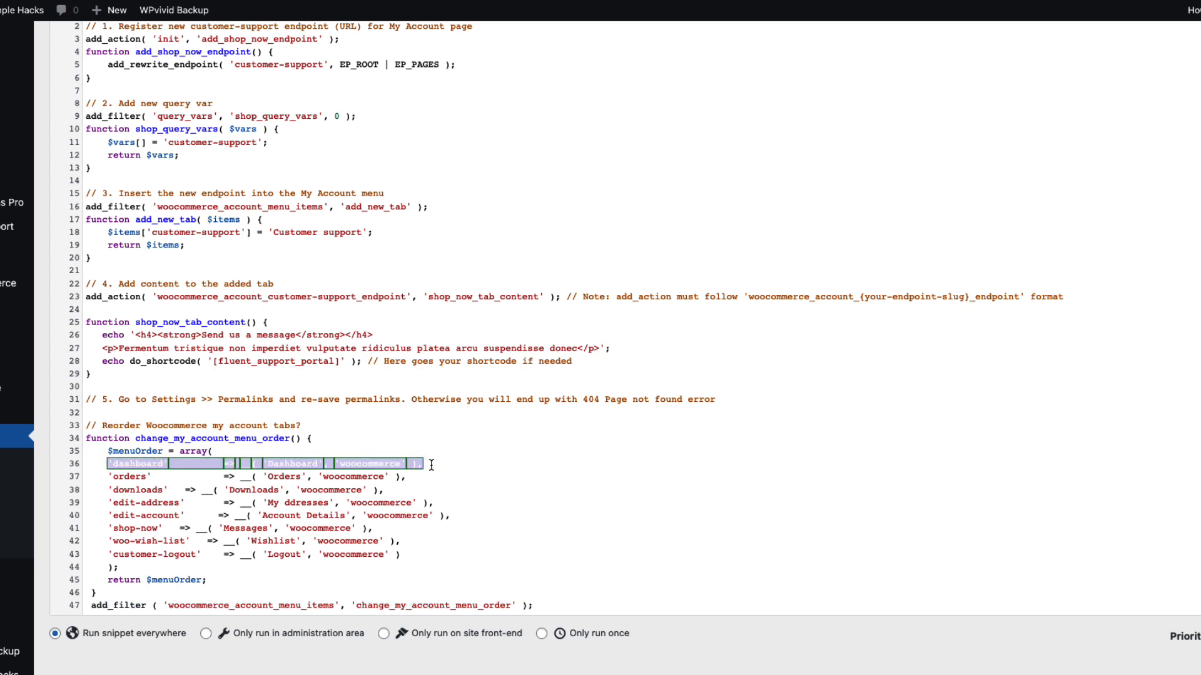
click(440, 528)
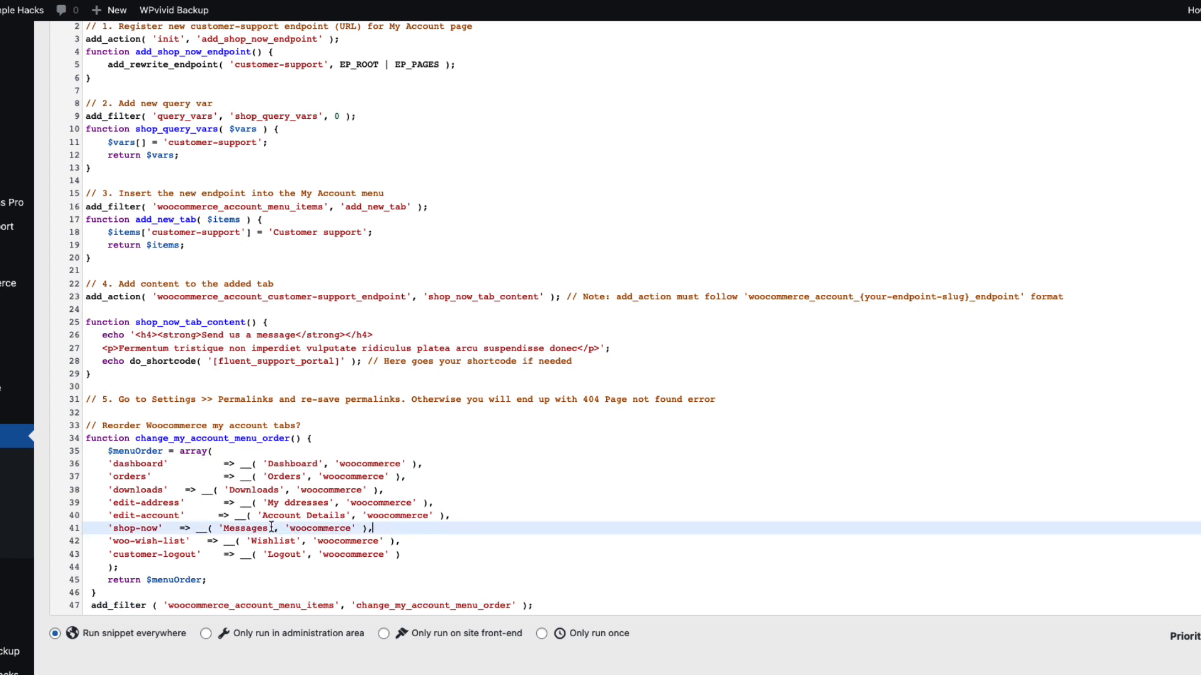
drag(266, 529, 227, 530)
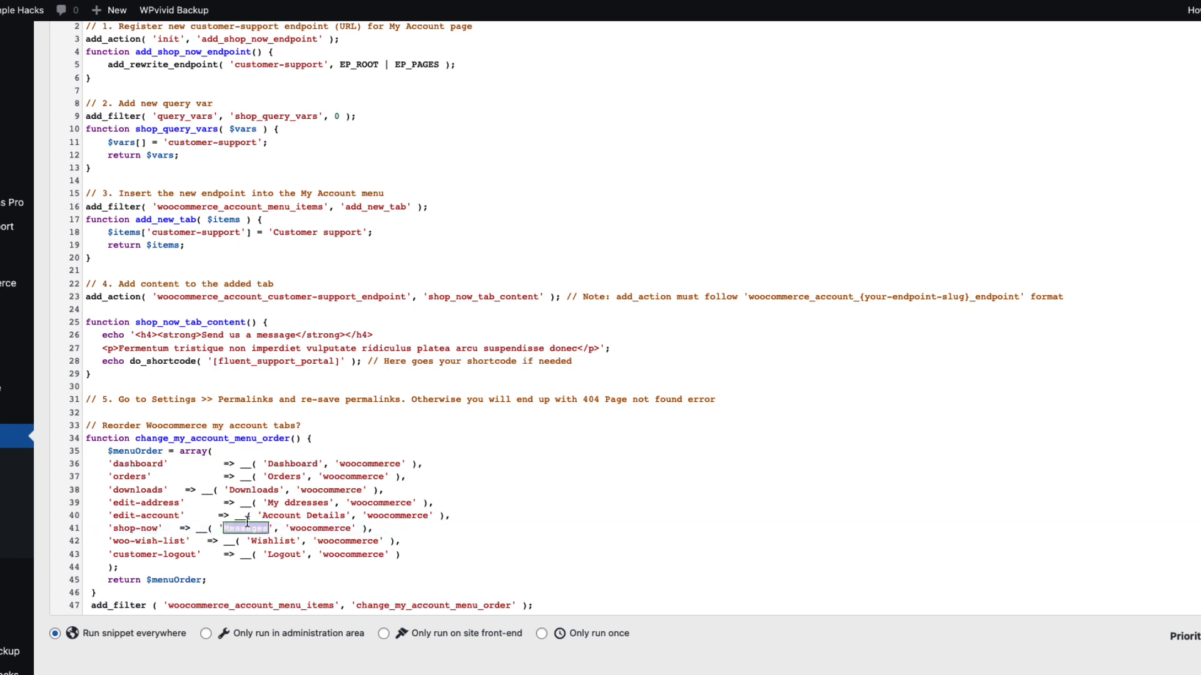
text(Customer sup)
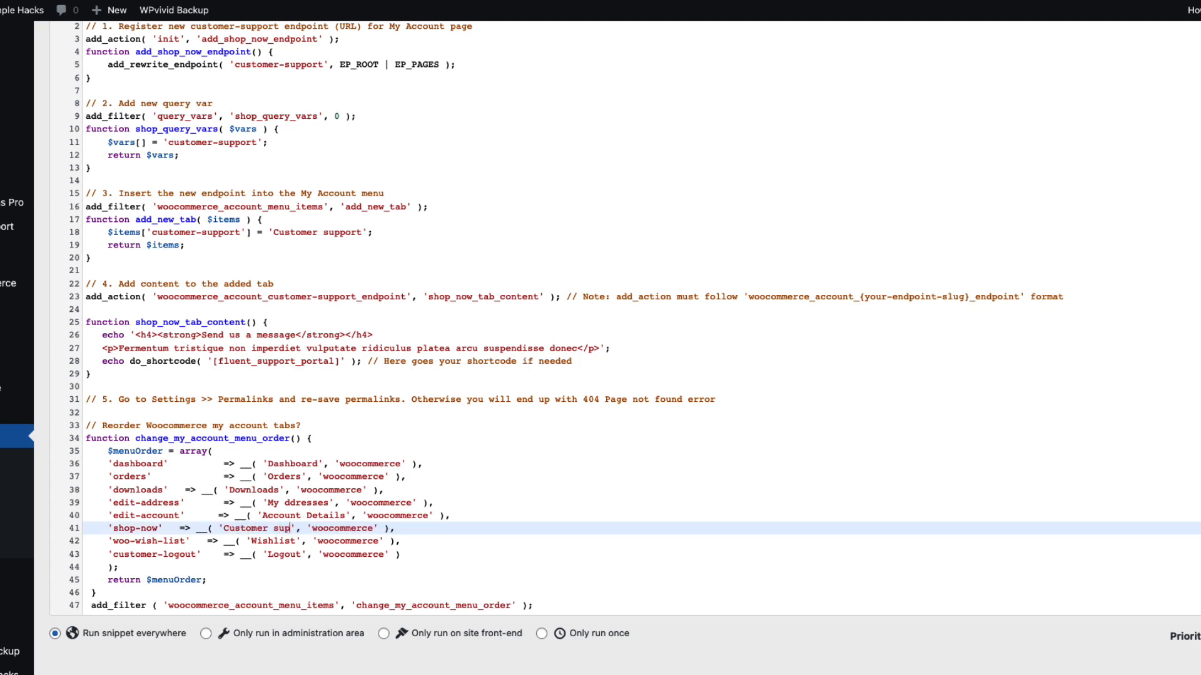
text(port)
scroll(528, 486, down, 5)
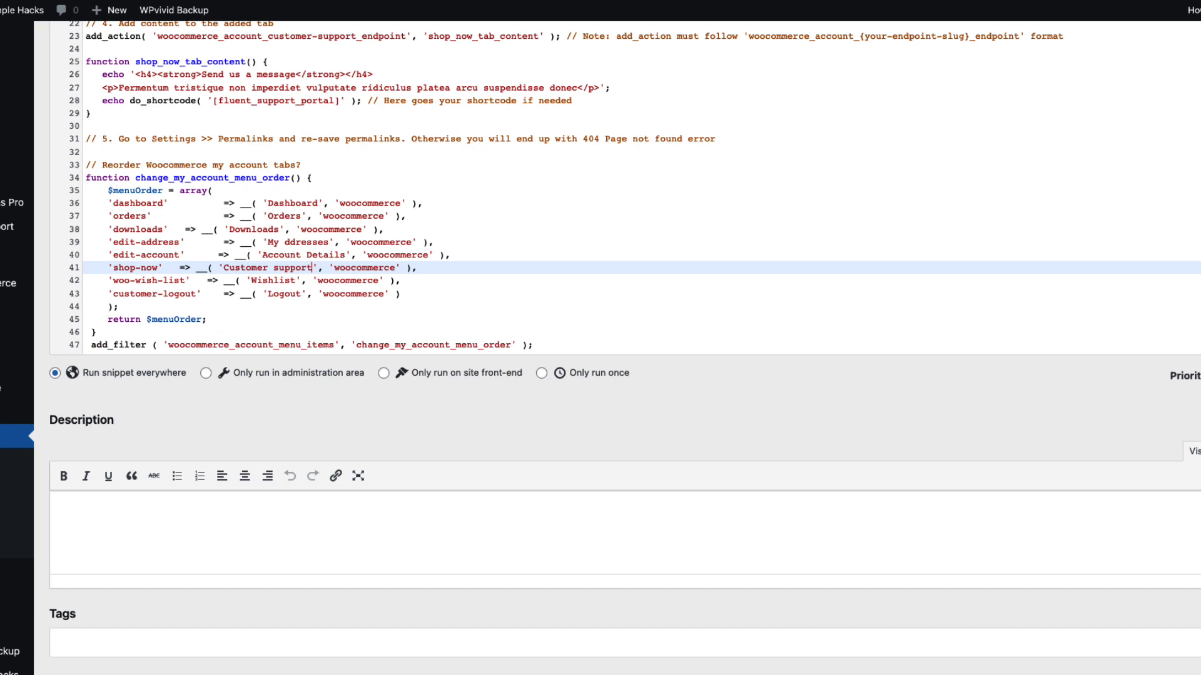
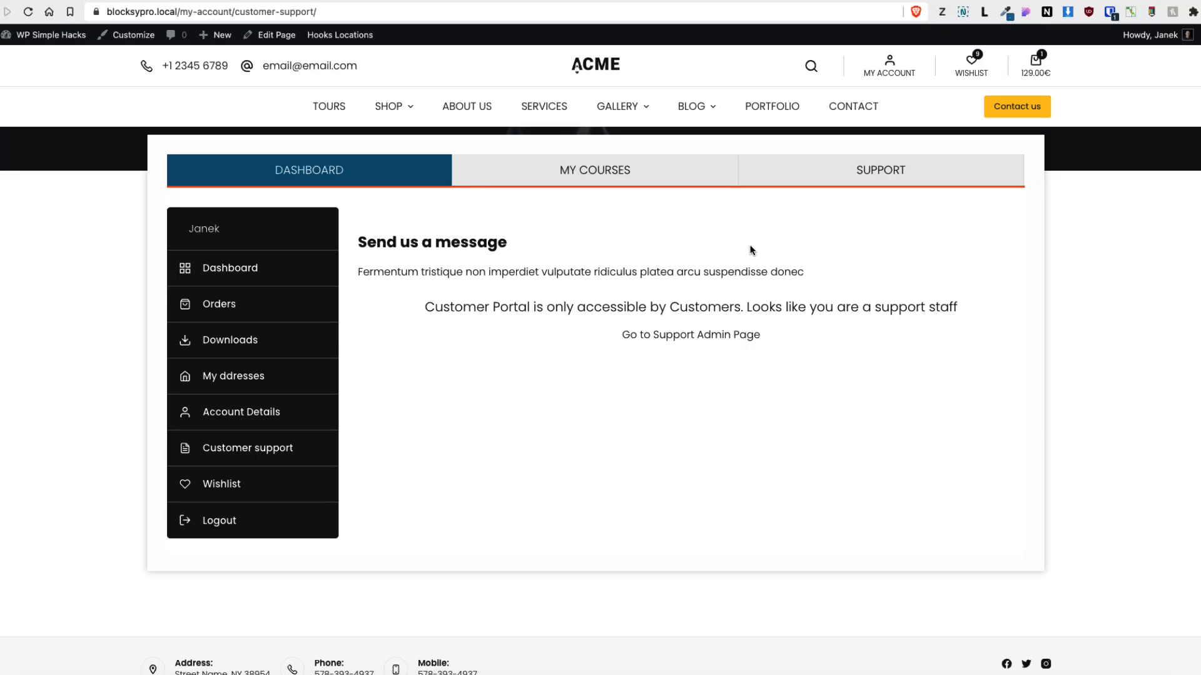
Open a new private browser window and load the pasted site address
drag(179, 12, 90, 12)
key(super+c)
click(49, 0)
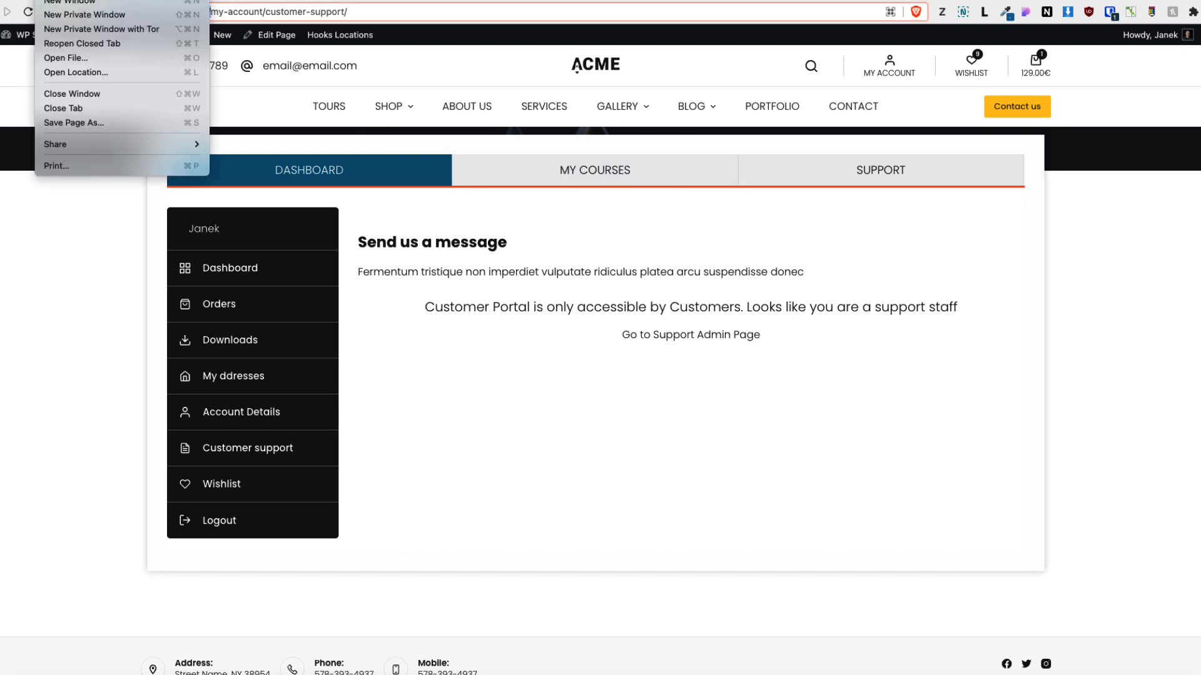
click(65, 22)
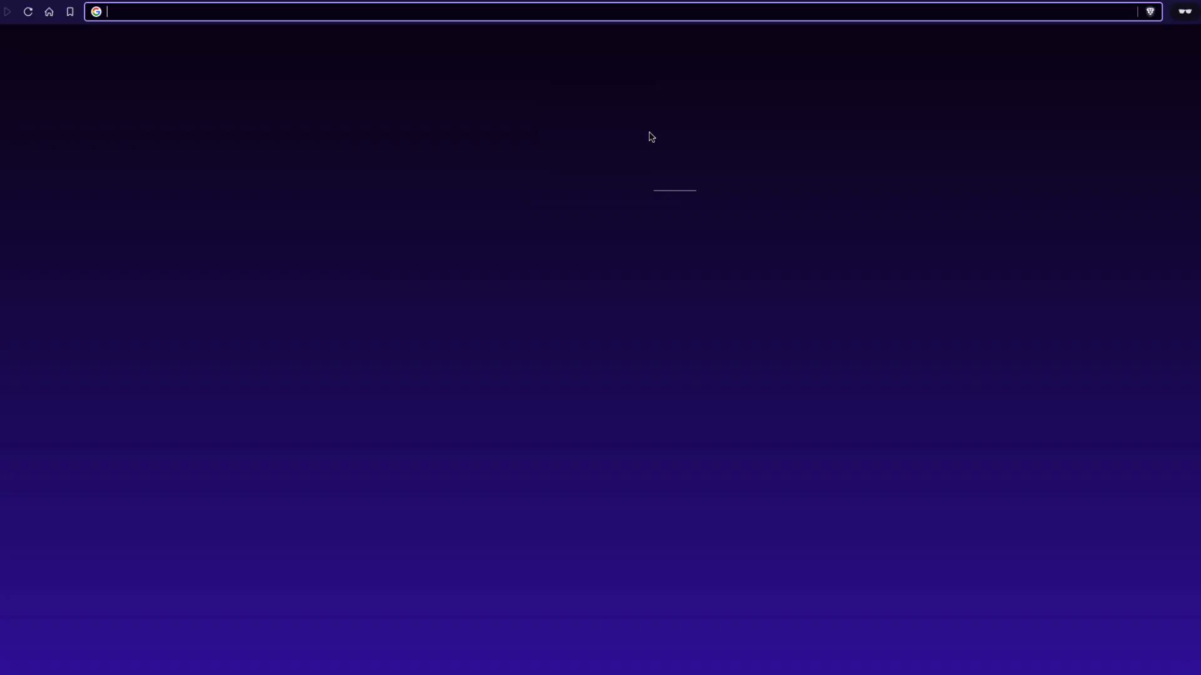
key(super+v)
key(Return)
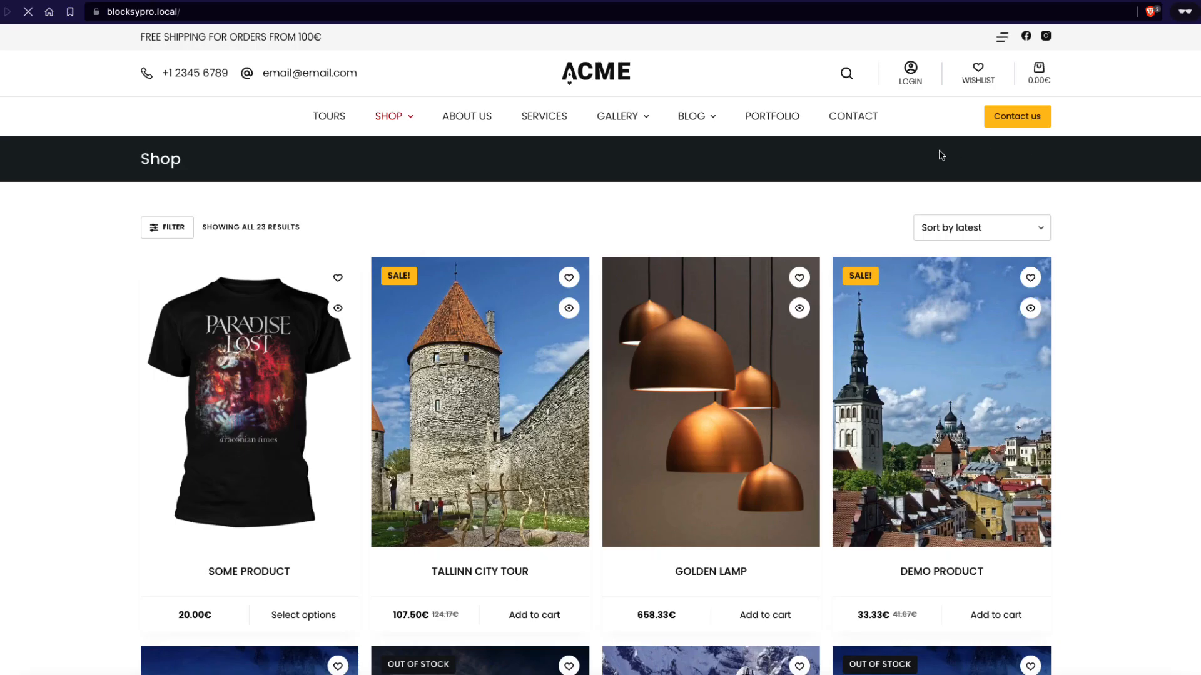
Log in to the storefront with the customer account's username and password, then open My account
click(910, 72)
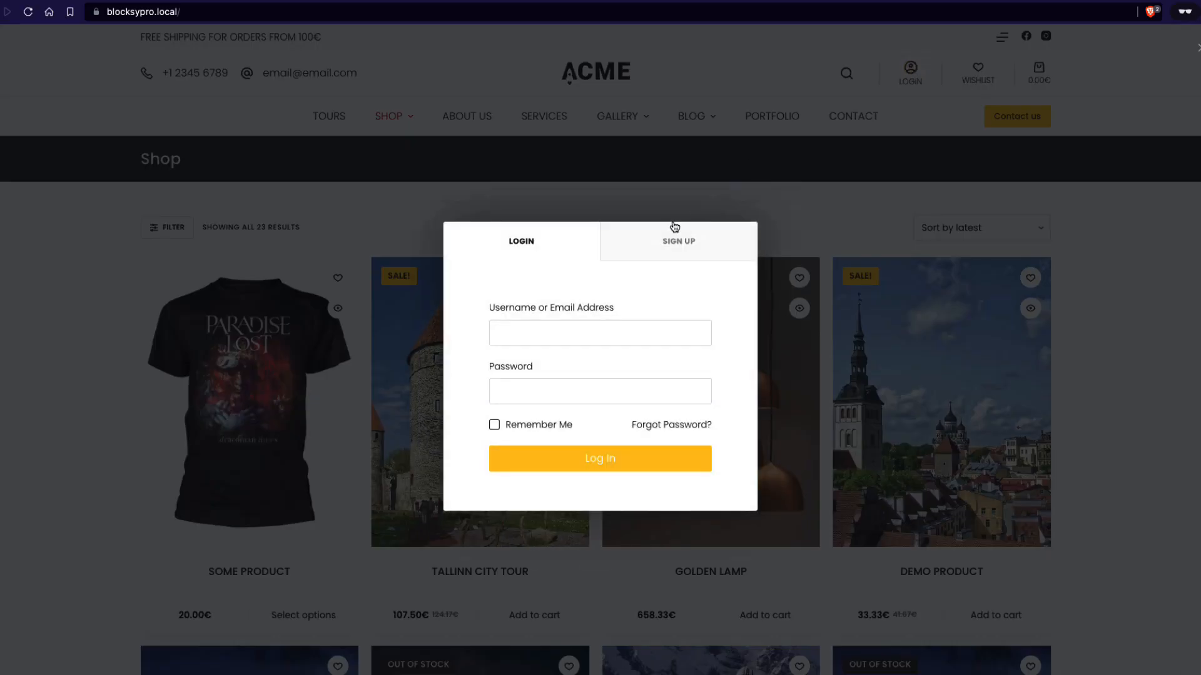
click(532, 342)
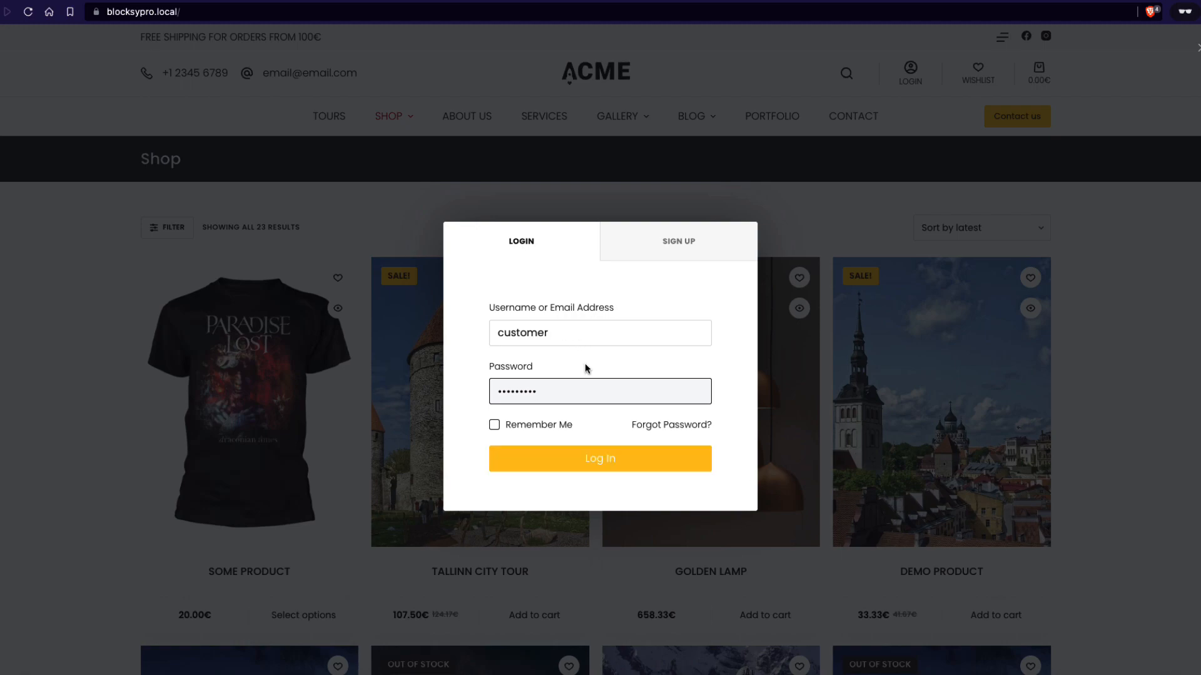
click(587, 460)
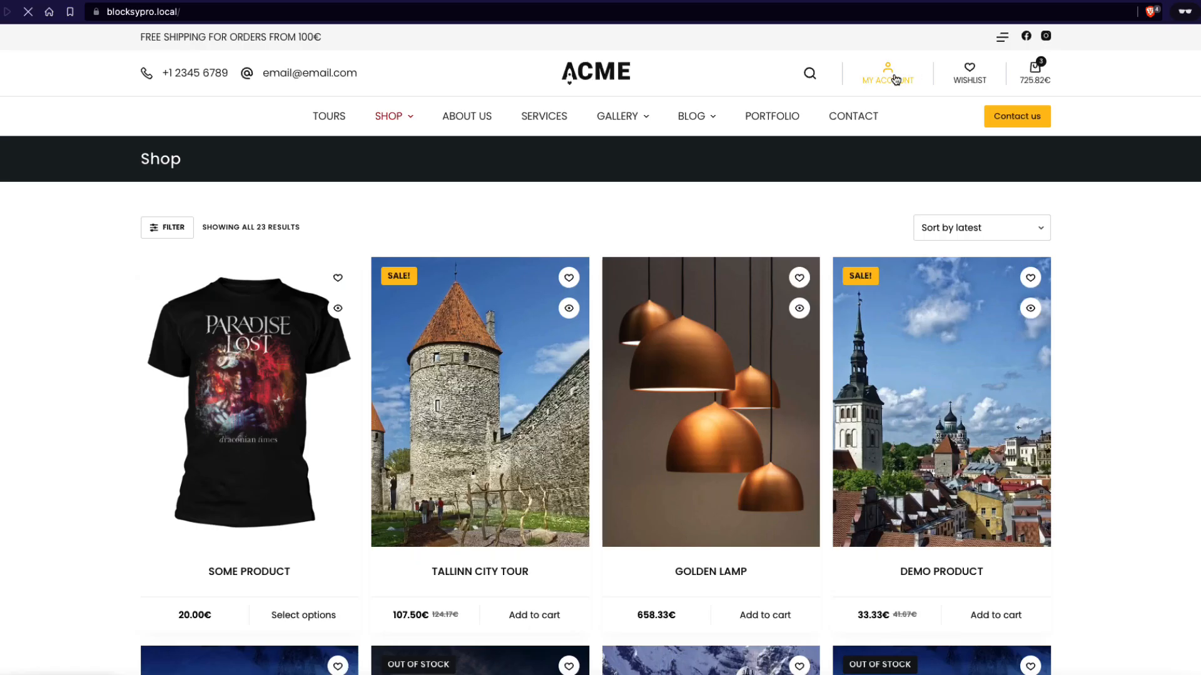
click(895, 79)
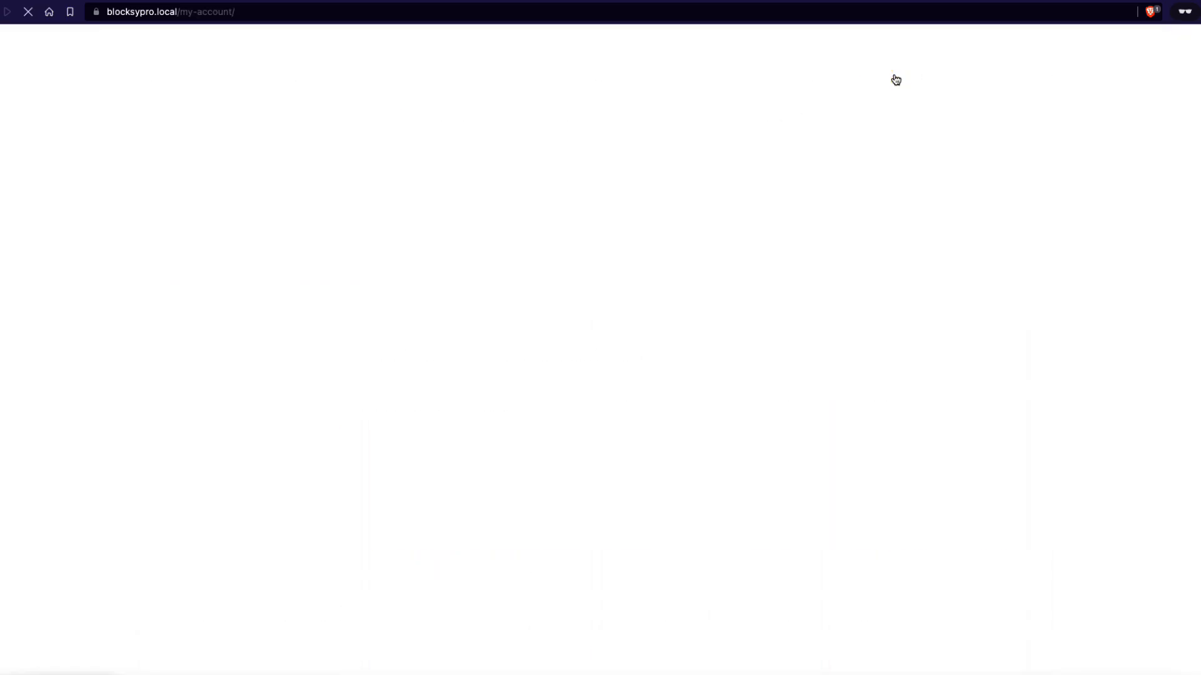
Open the Customer support section of My account and start creating a new ticket
scroll(85, 317, down, 3)
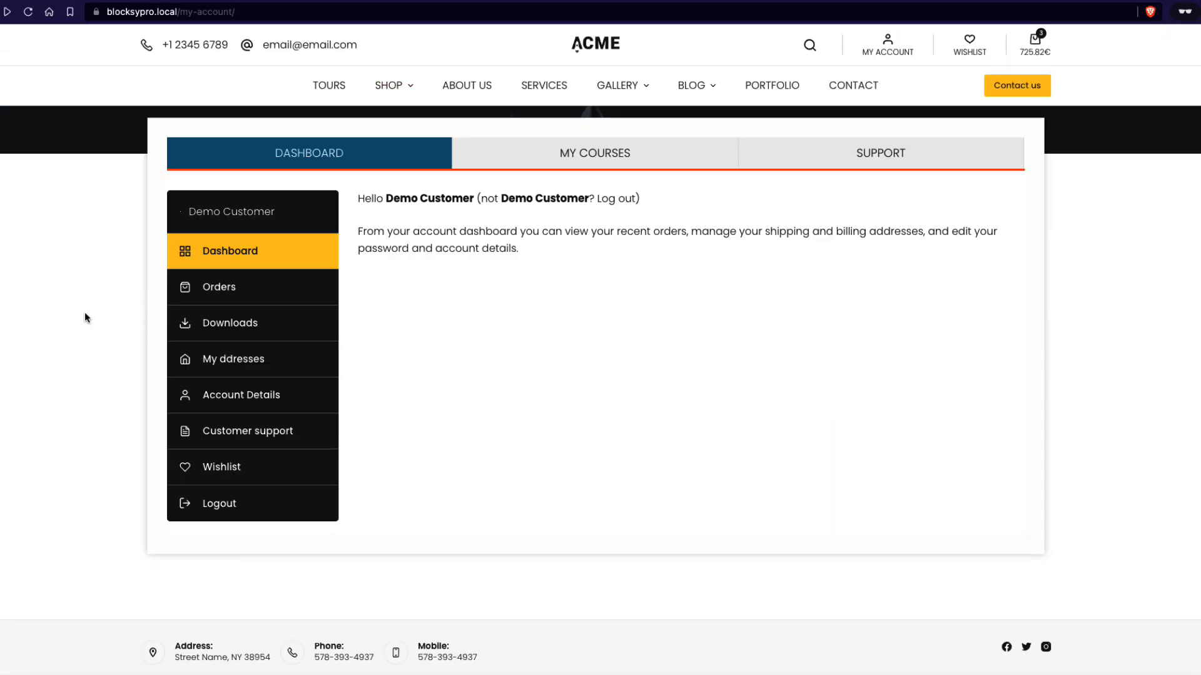
click(272, 434)
scroll(676, 414, down, 3)
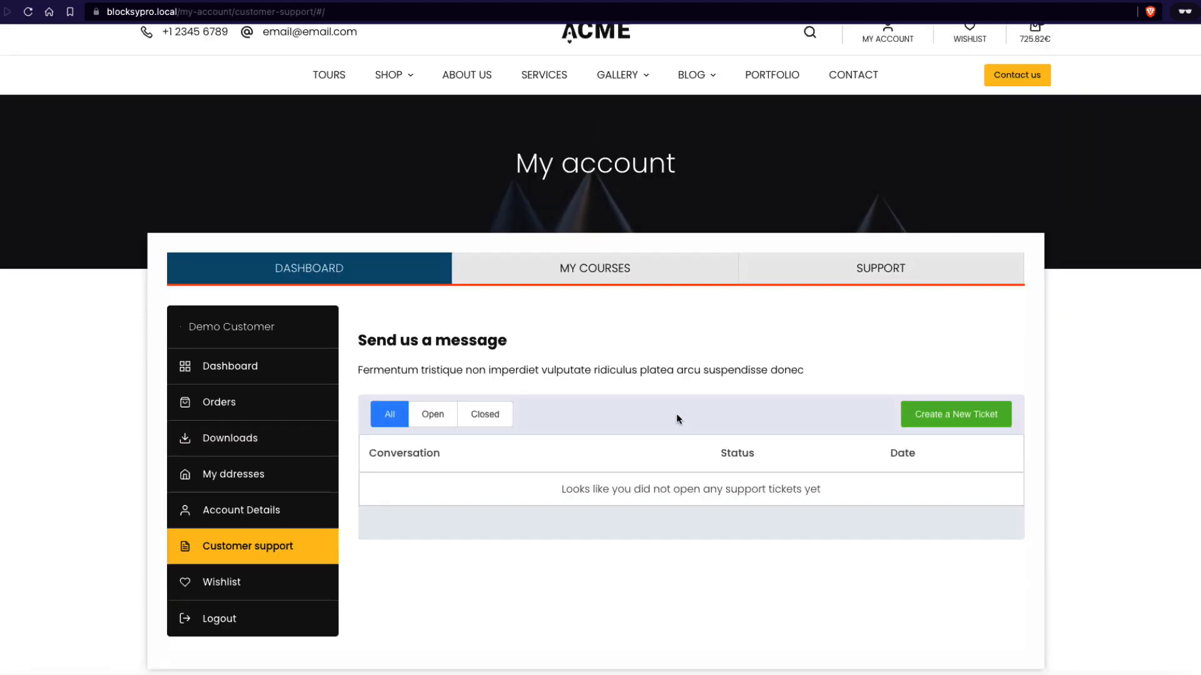
click(955, 299)
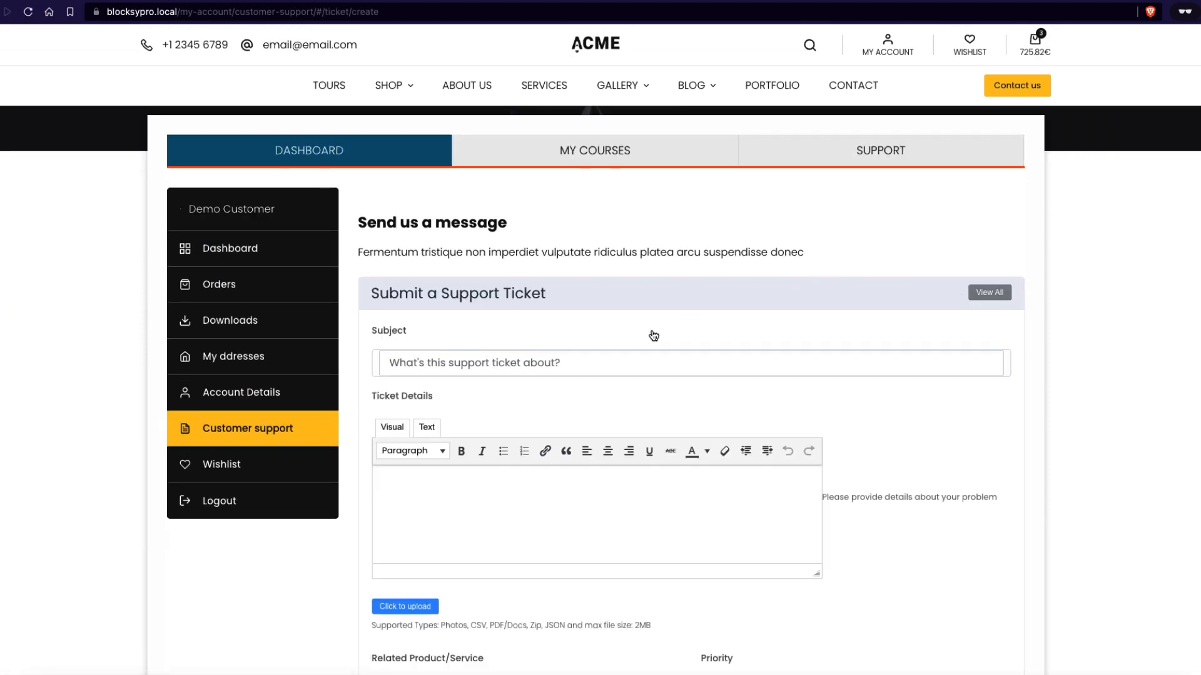
Enter the ticket subject Just testing and the details Some message
click(508, 363)
text(Jus)
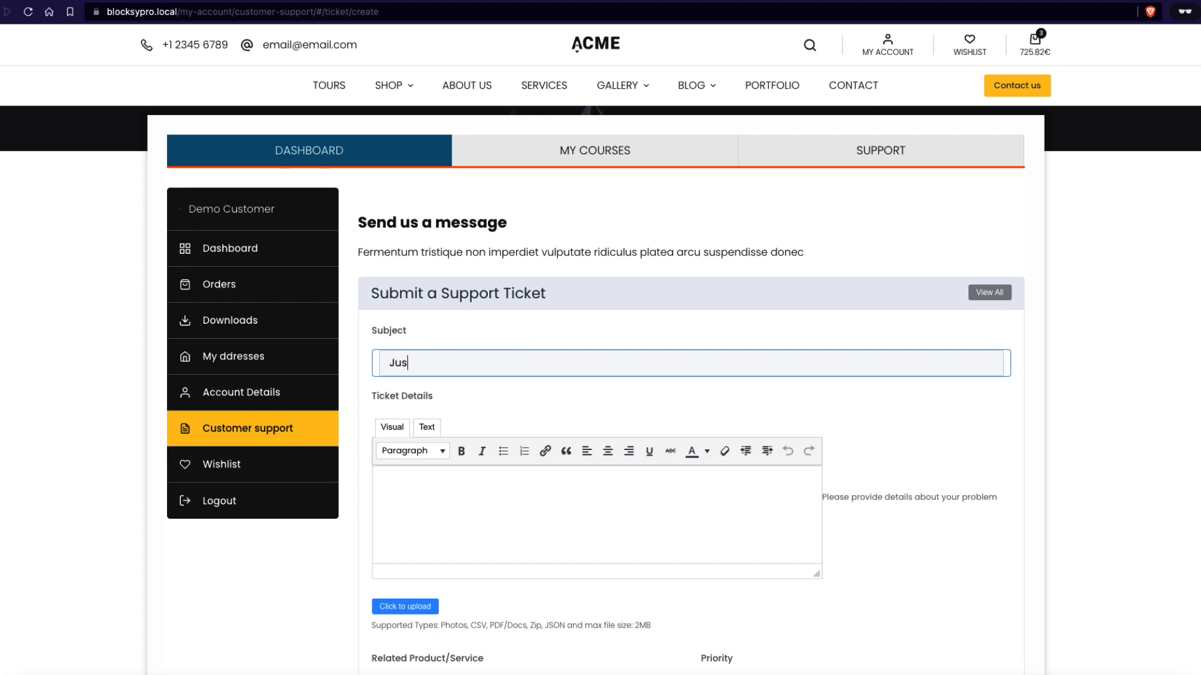
text(t testing)
click(450, 539)
text(Some message)
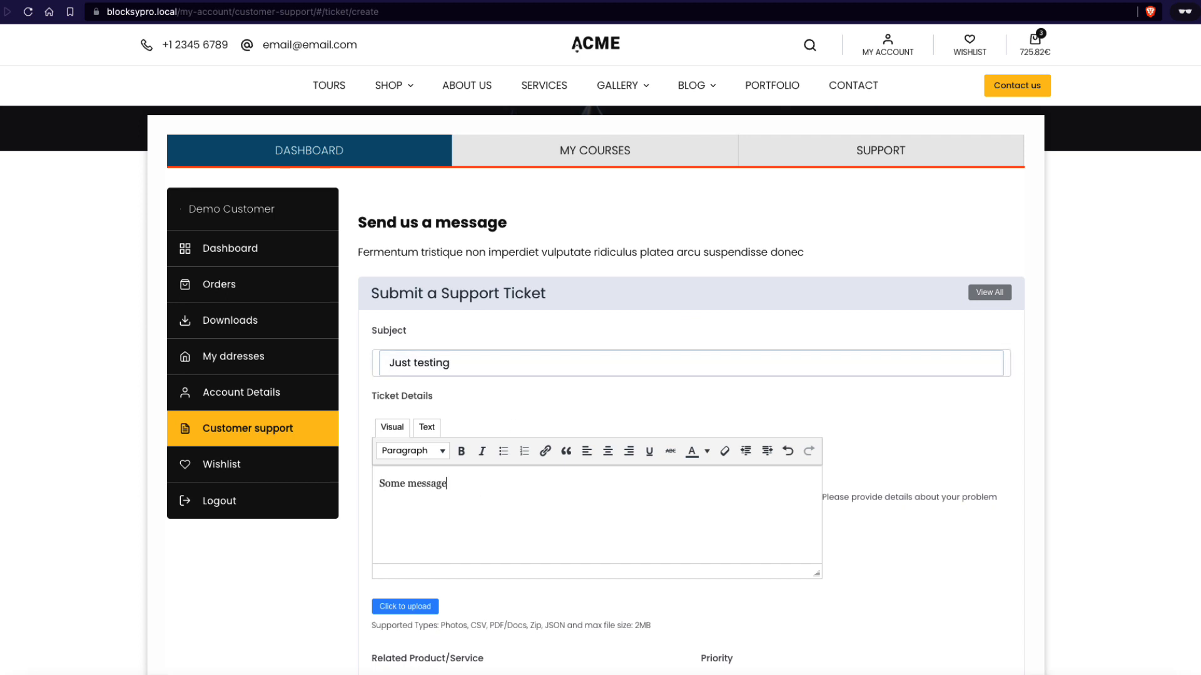
Attach the image metallicat.jpeg from Downloads to the ticket
scroll(450, 538, down, 3)
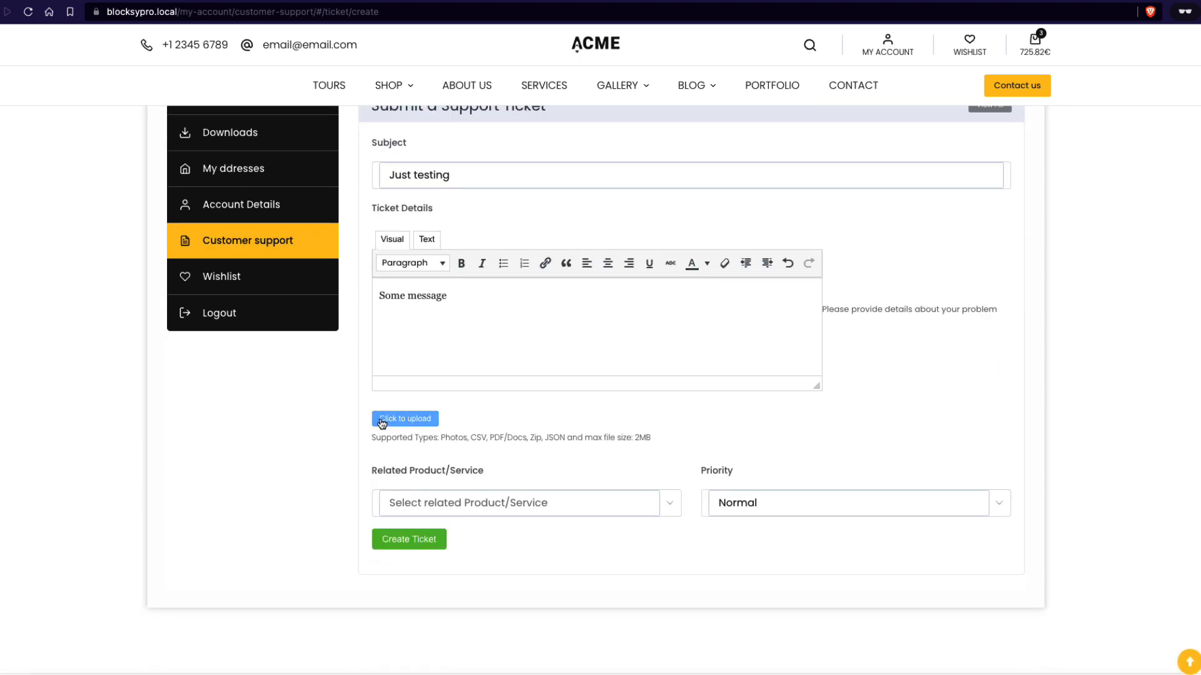
click(382, 423)
click(383, 365)
click(497, 275)
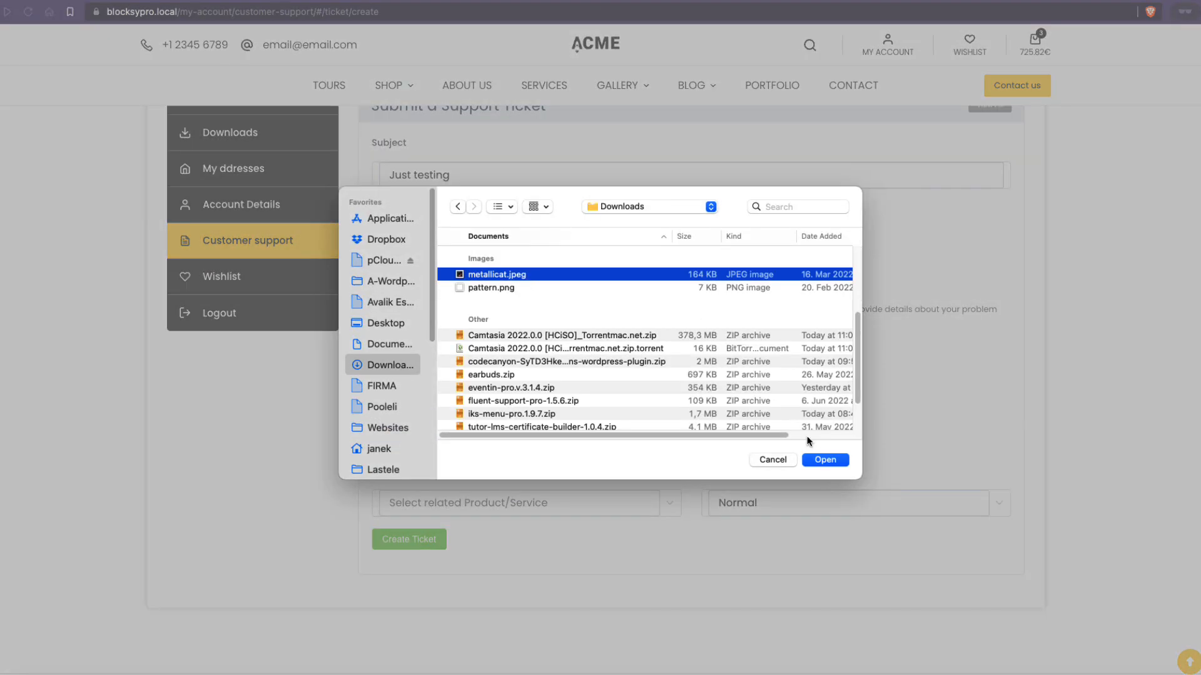
click(826, 460)
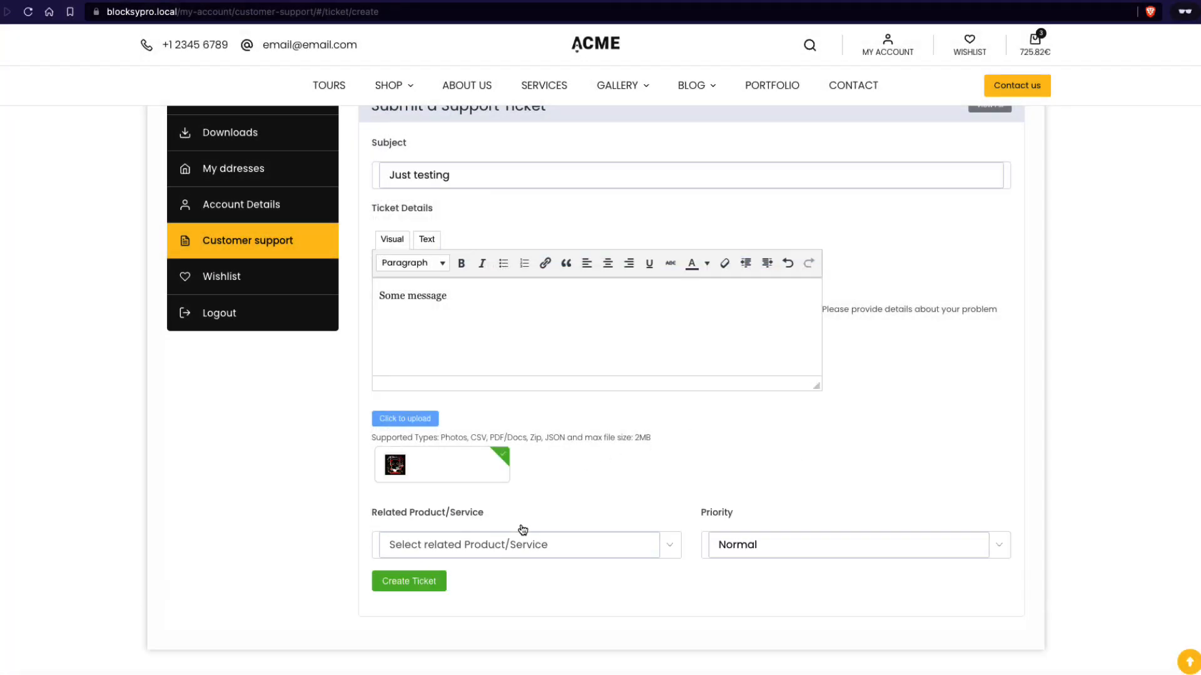
Set the related service to Tech support and priority to Medium, then create the ticket
click(497, 545)
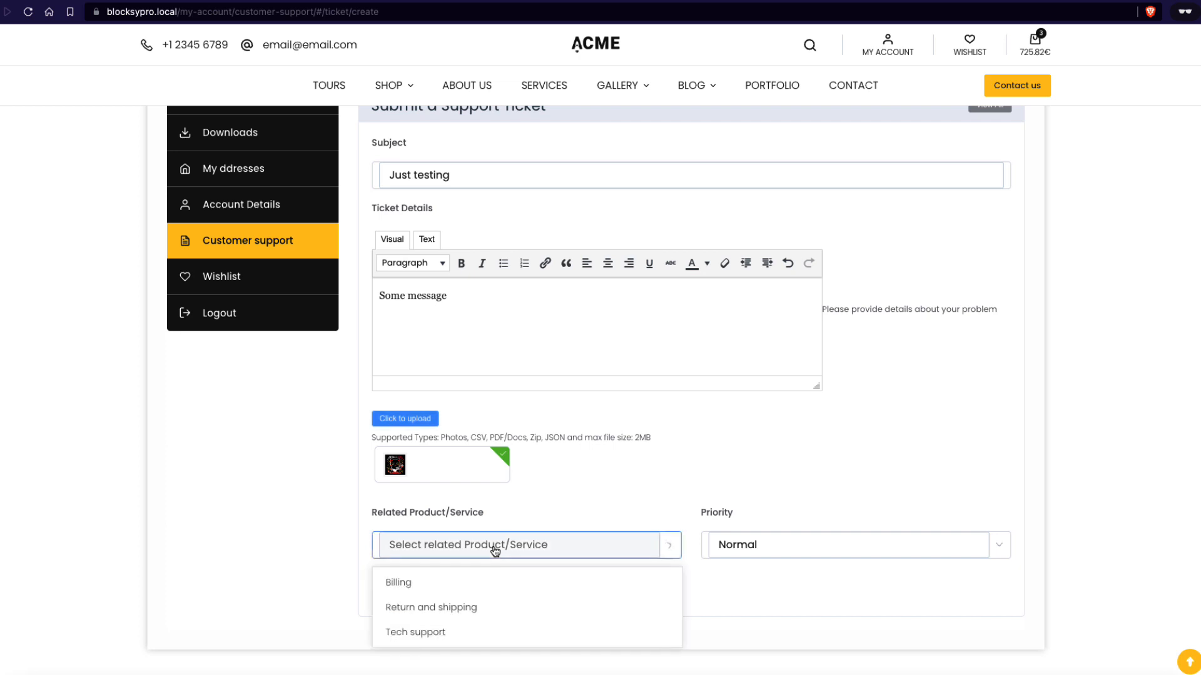
click(419, 633)
click(766, 547)
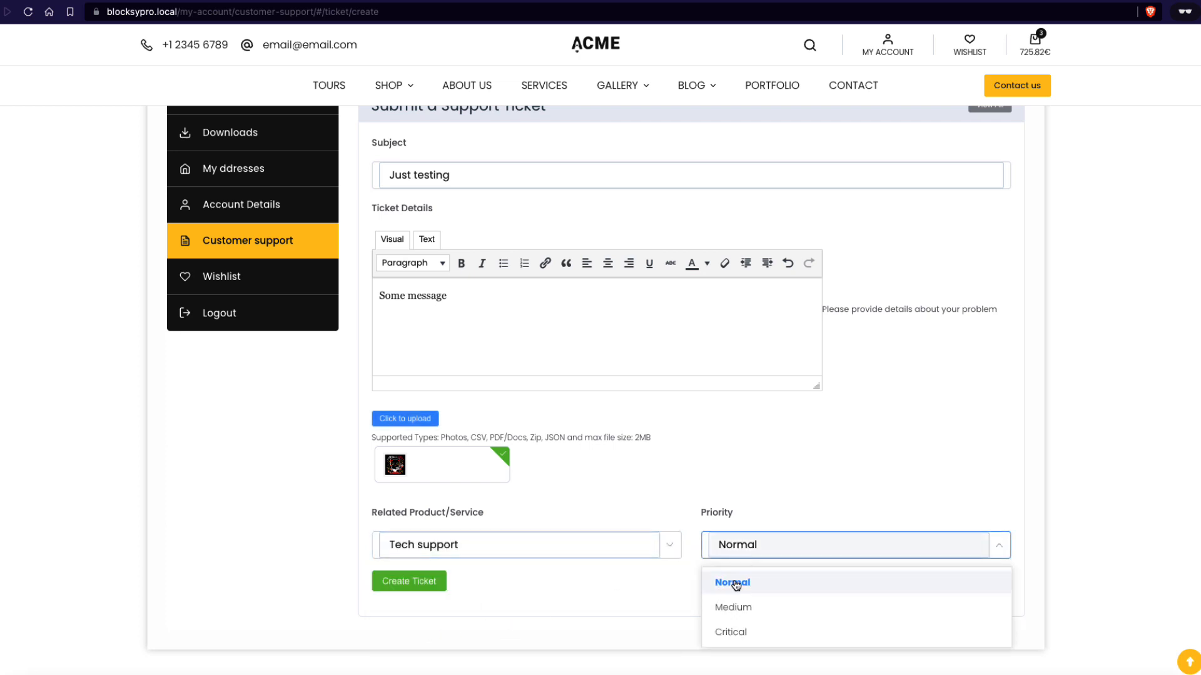
click(726, 609)
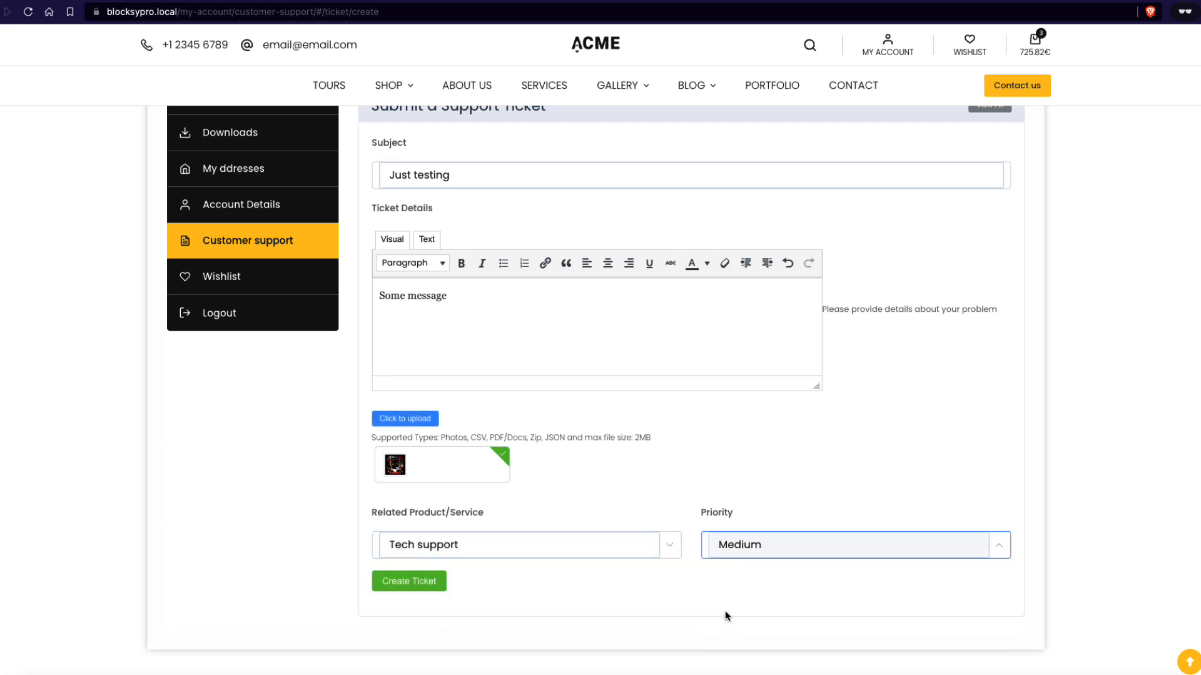
click(407, 582)
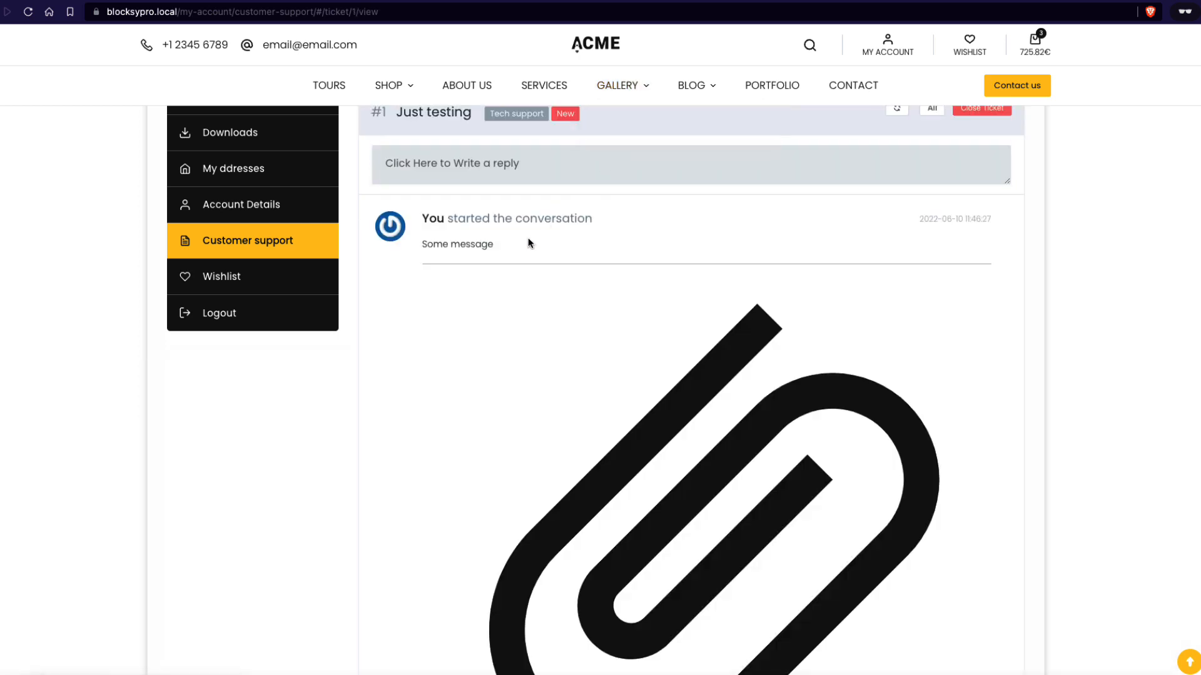
Review the new-ticket and customer confirmation emails in the MailHog inbox
scroll(436, 195, up, 2)
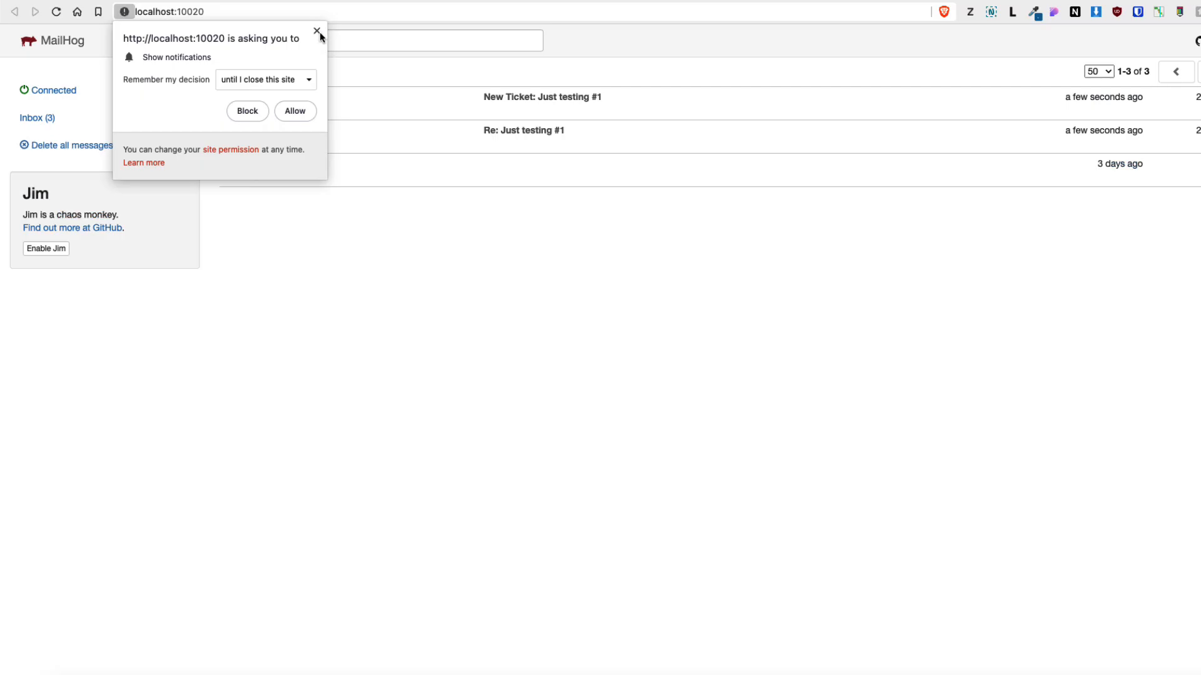
click(320, 32)
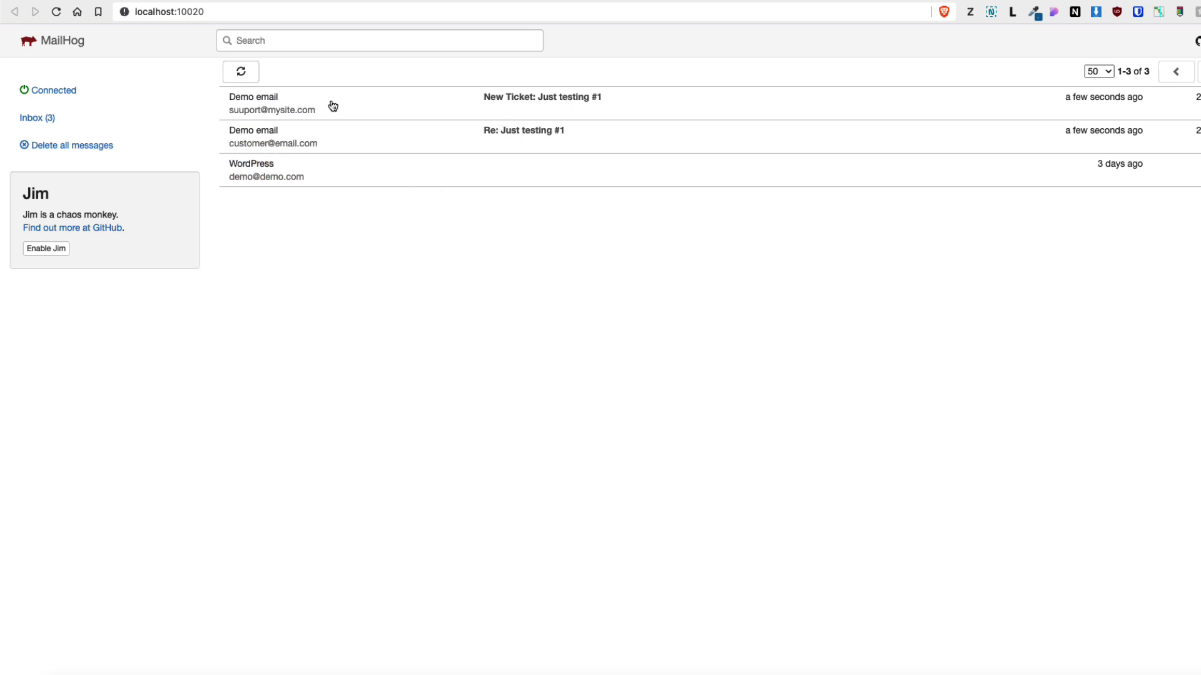
click(613, 101)
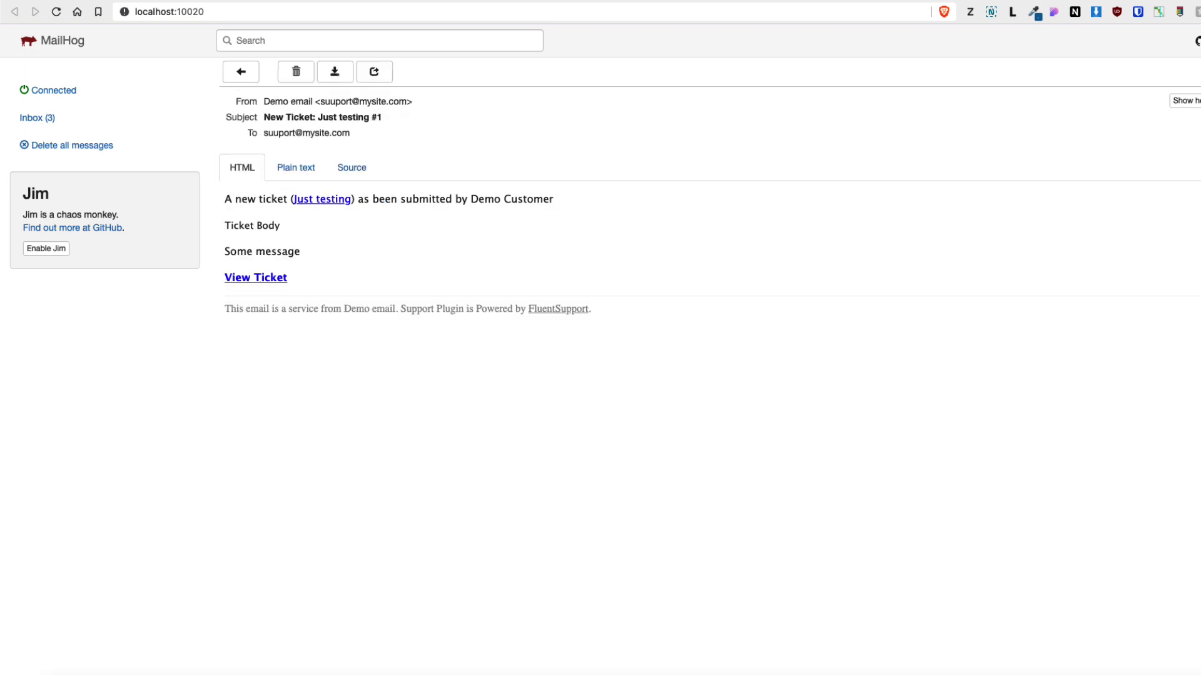
click(89, 117)
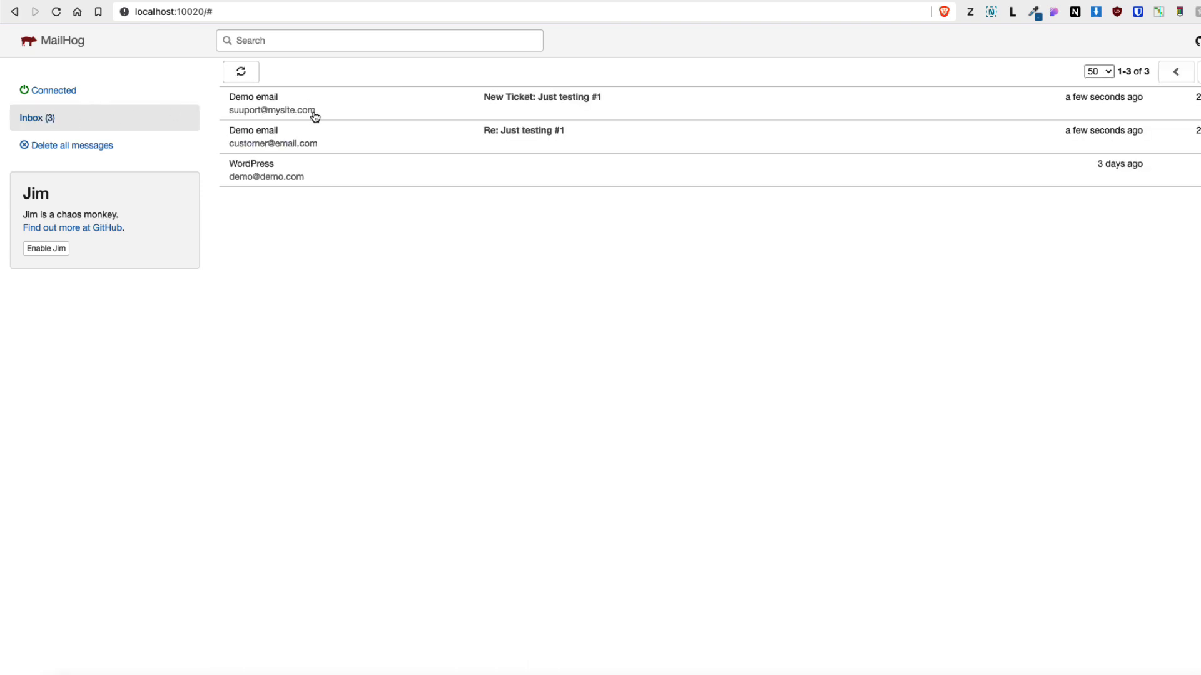
click(569, 131)
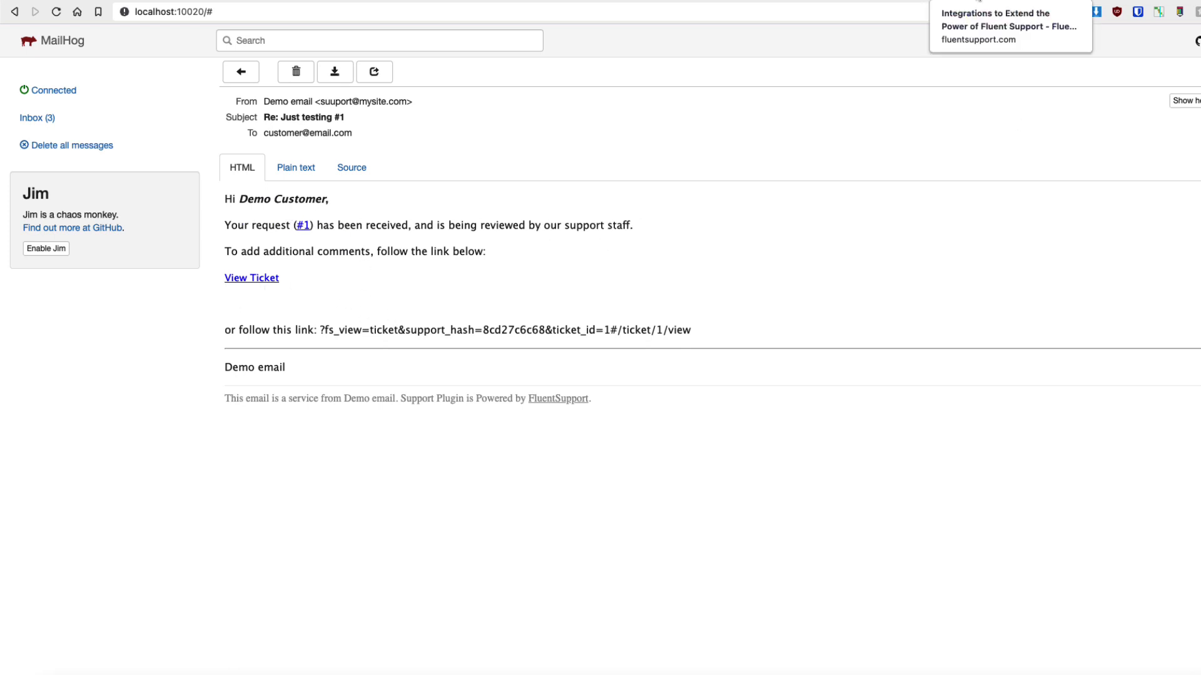
Open the Demo email business inbox settings in Fluent Support and view its email notification settings
click(745, 1)
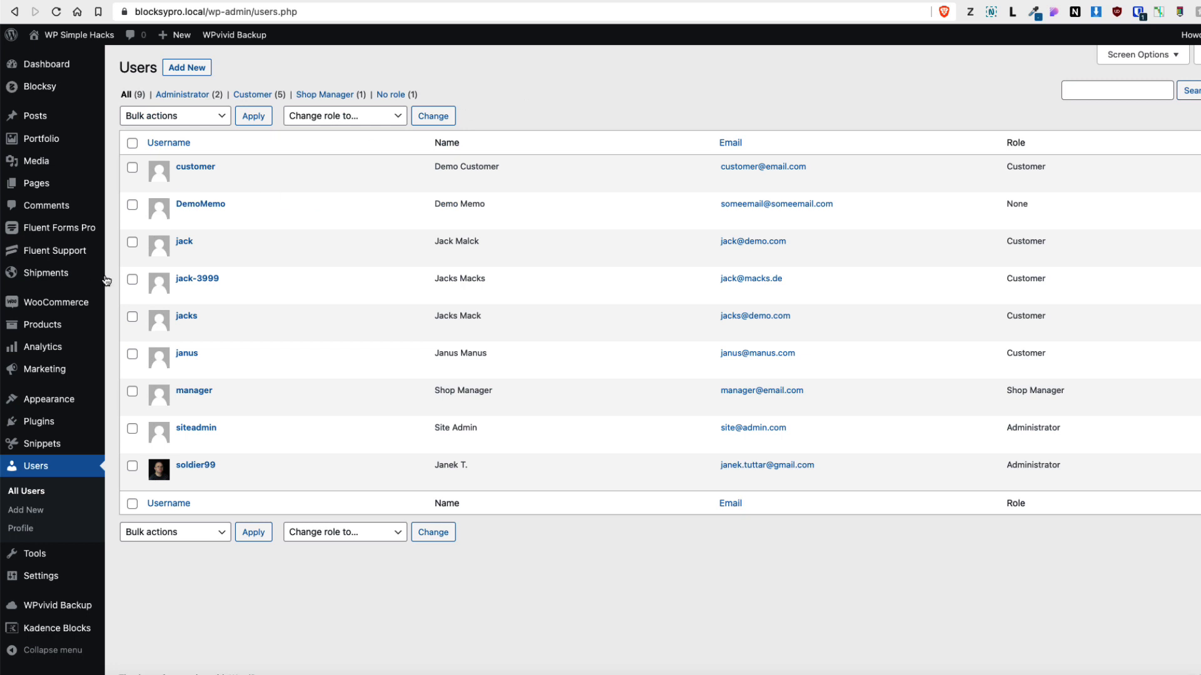
mouse_move(56, 250)
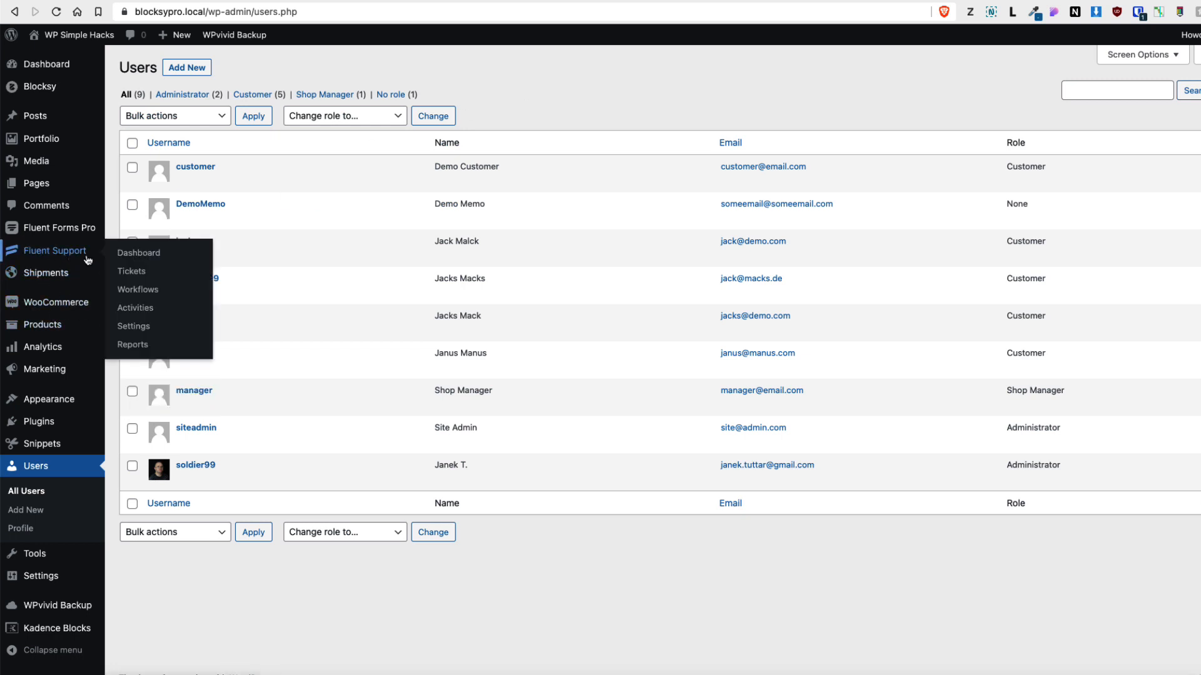
click(139, 332)
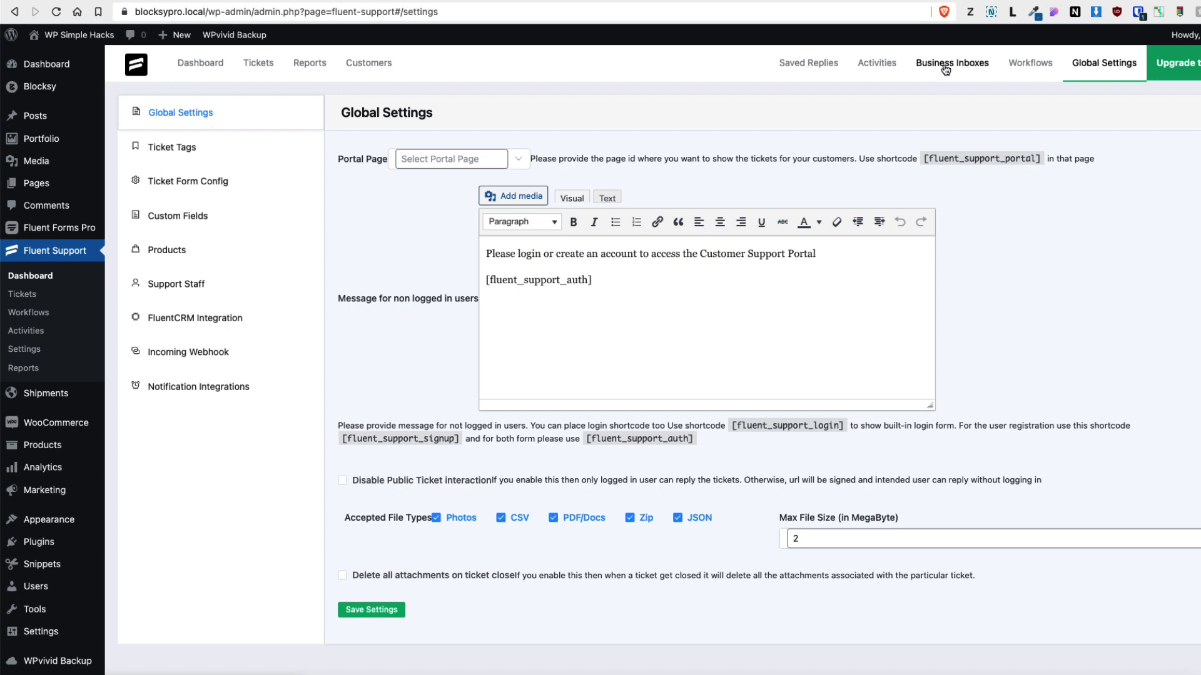
click(946, 69)
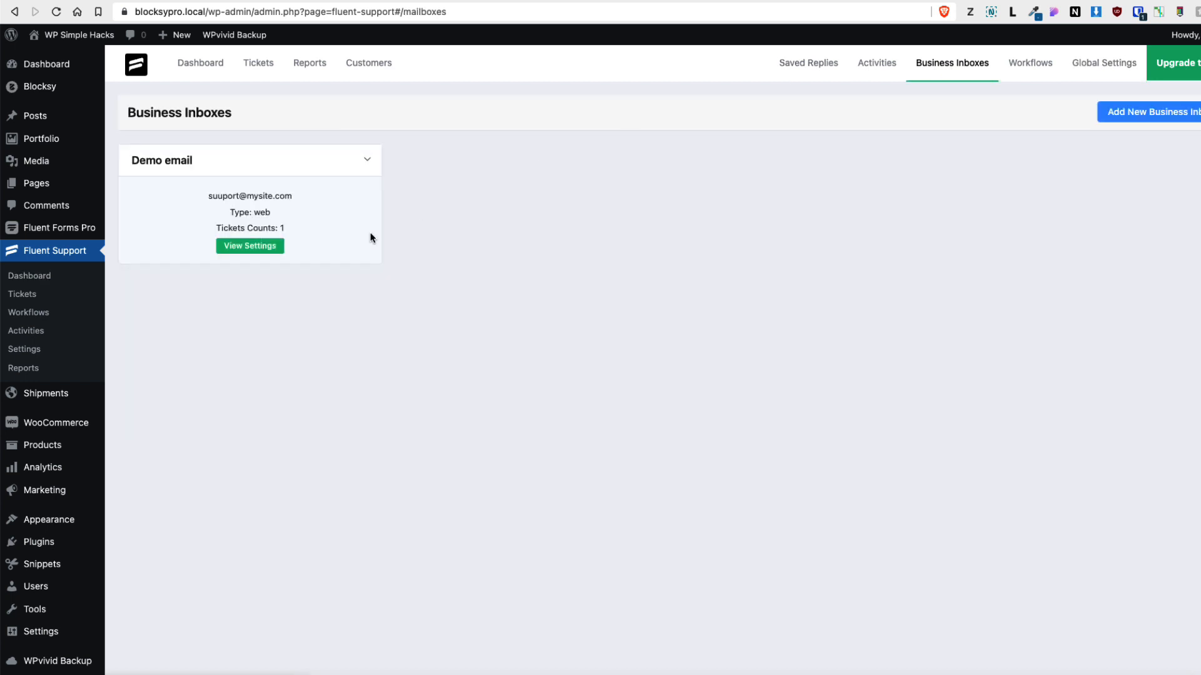
click(250, 250)
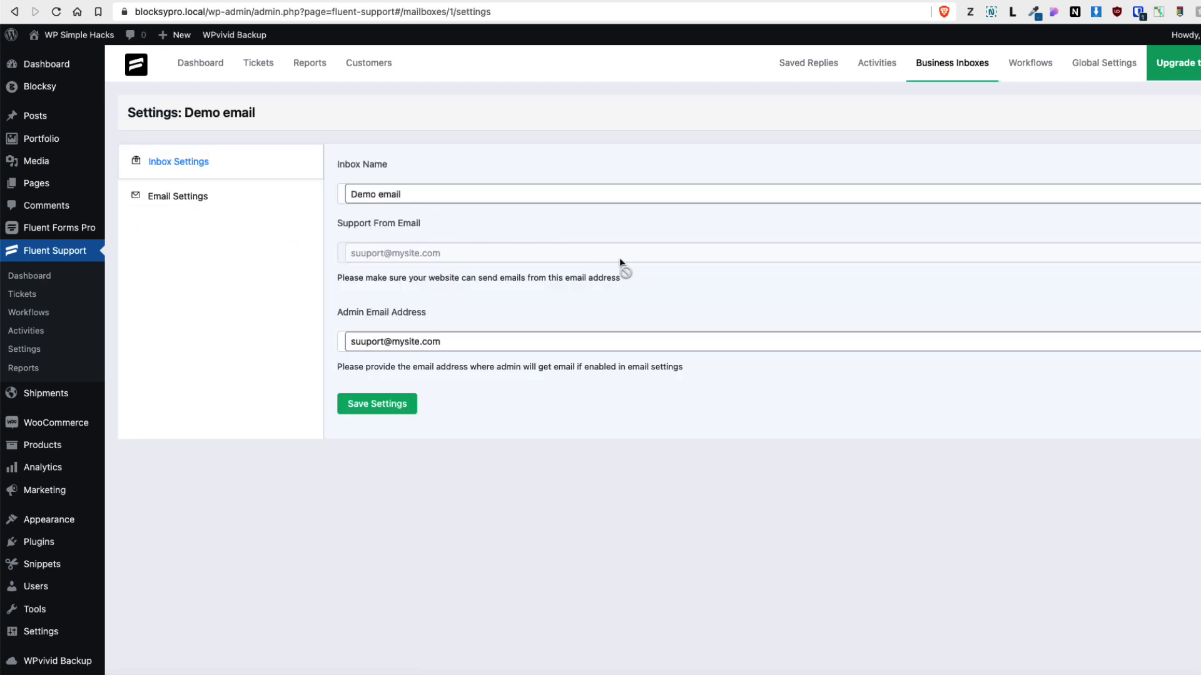
click(177, 207)
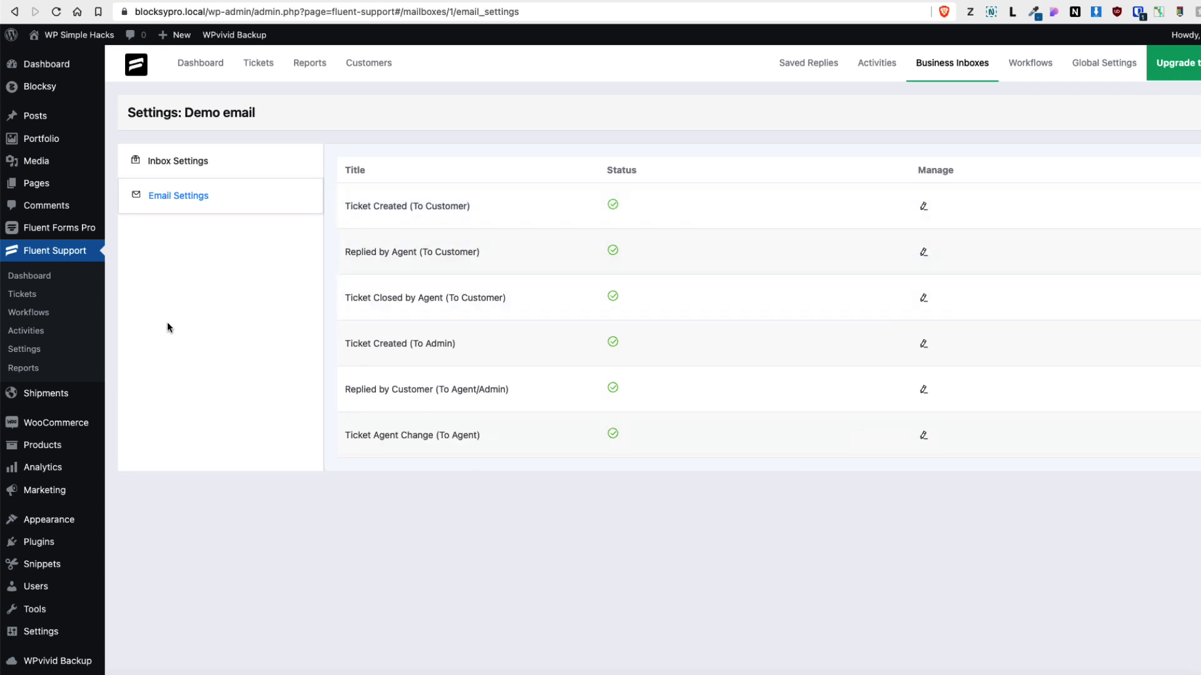
Open the Just testing ticket in the admin tickets list and view its metallicat.jpeg attachment
click(24, 293)
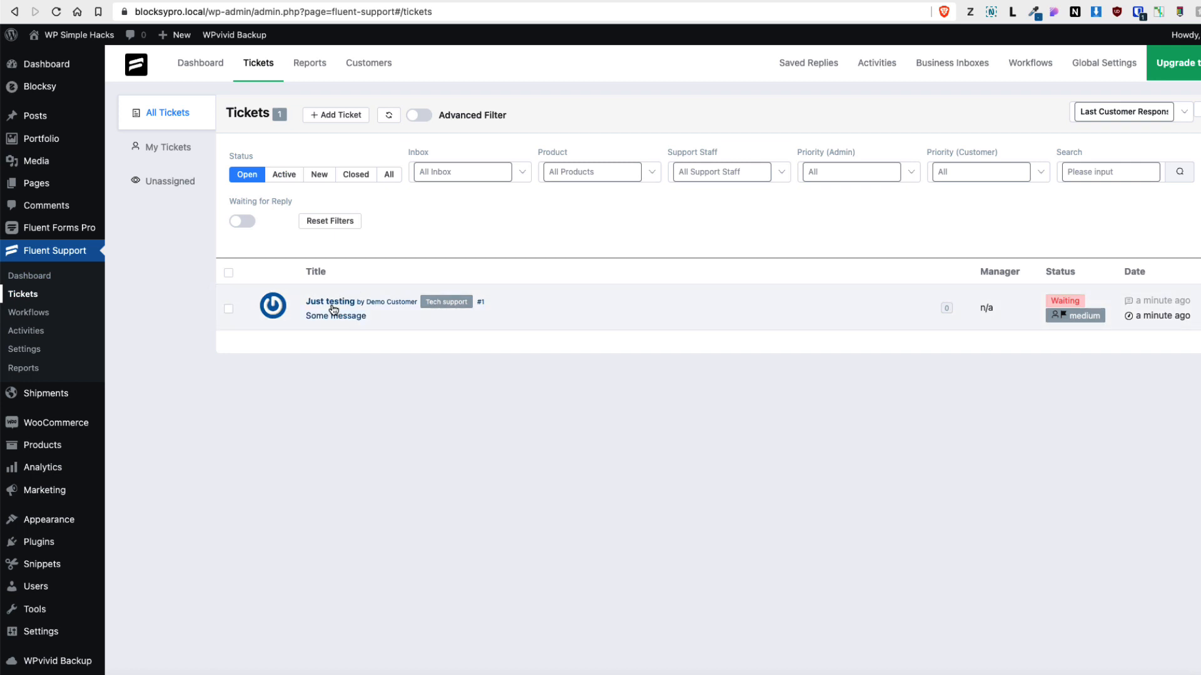
click(332, 302)
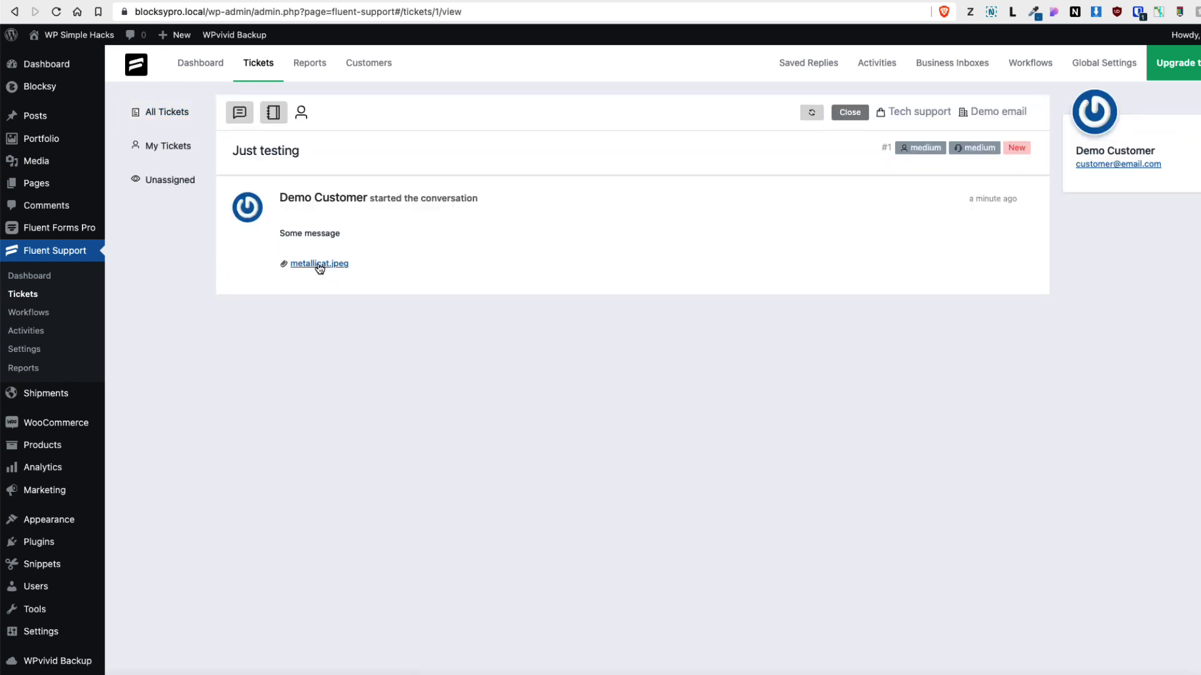
click(320, 264)
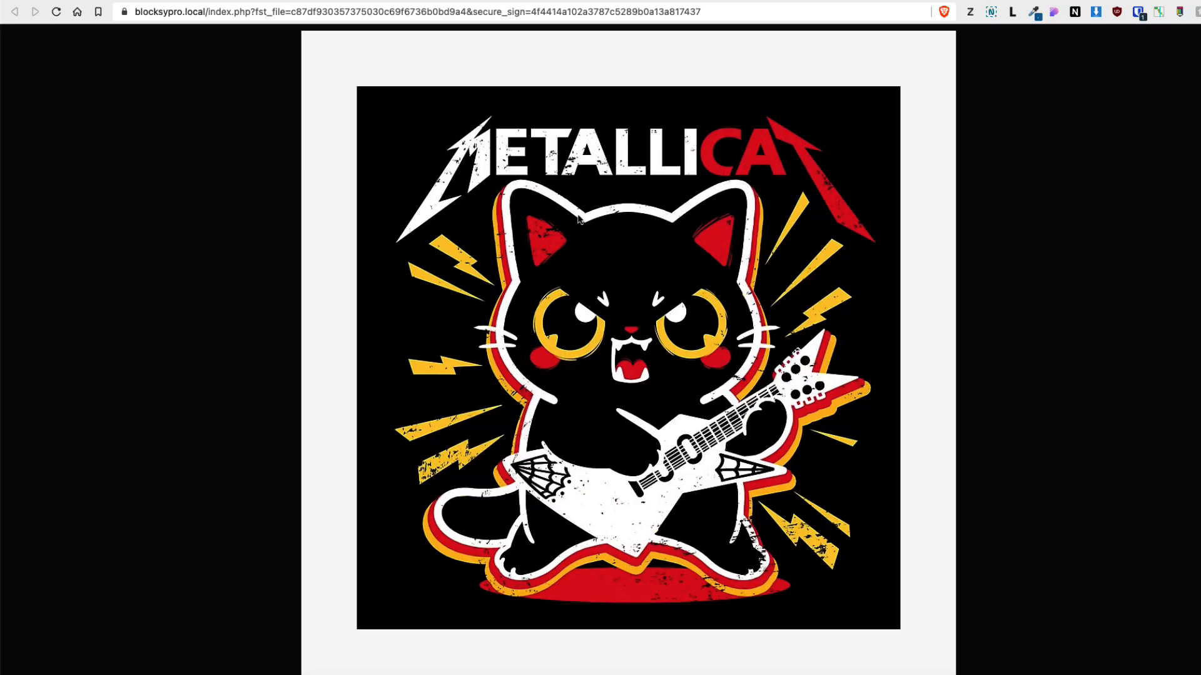
click(727, 0)
click(262, 467)
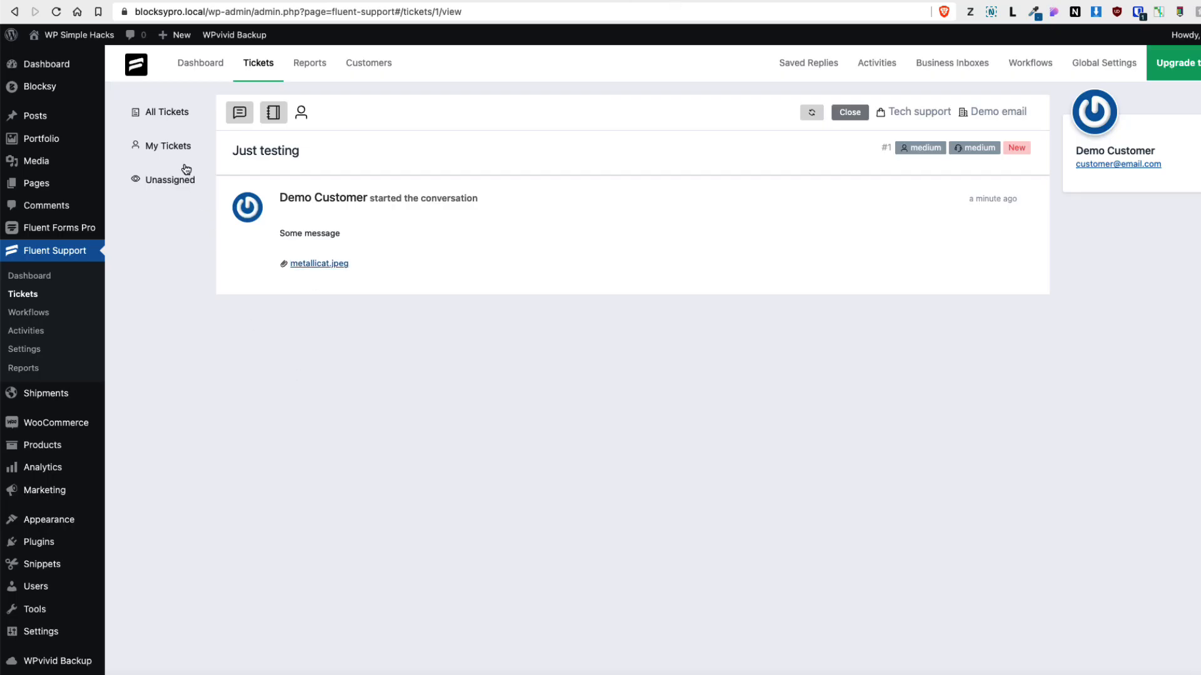
Reply to the ticket with Thank you and so on... and add the reply
click(239, 113)
text(Thank you and)
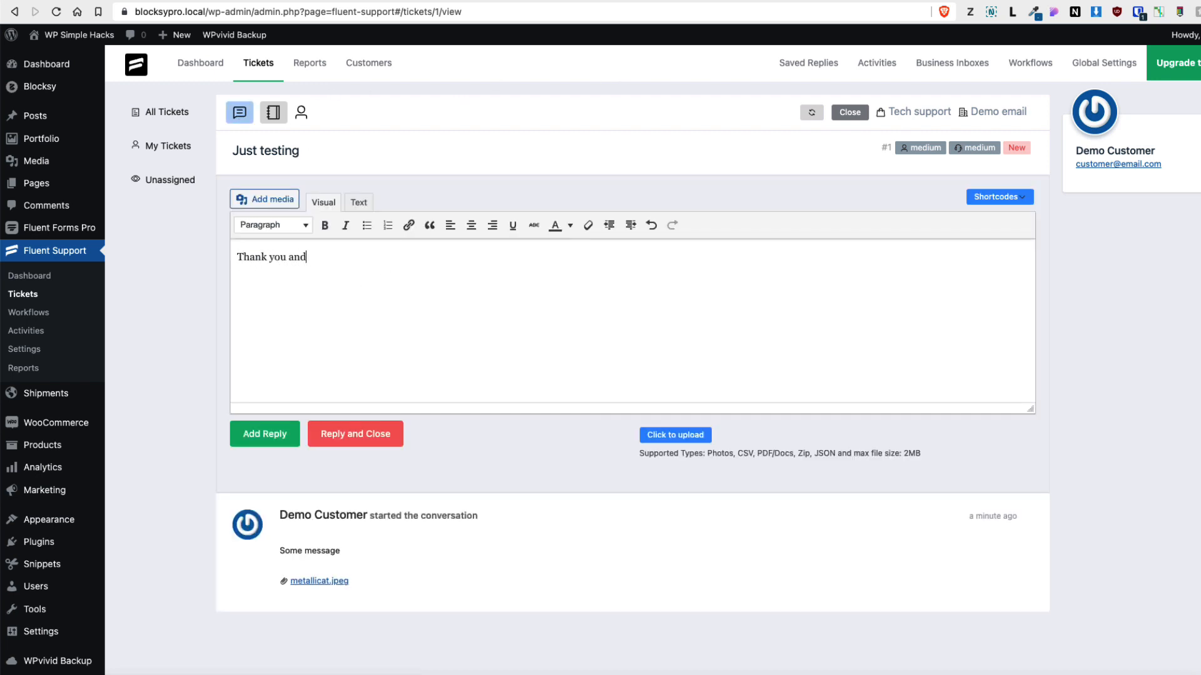
text( so on...)
click(383, 431)
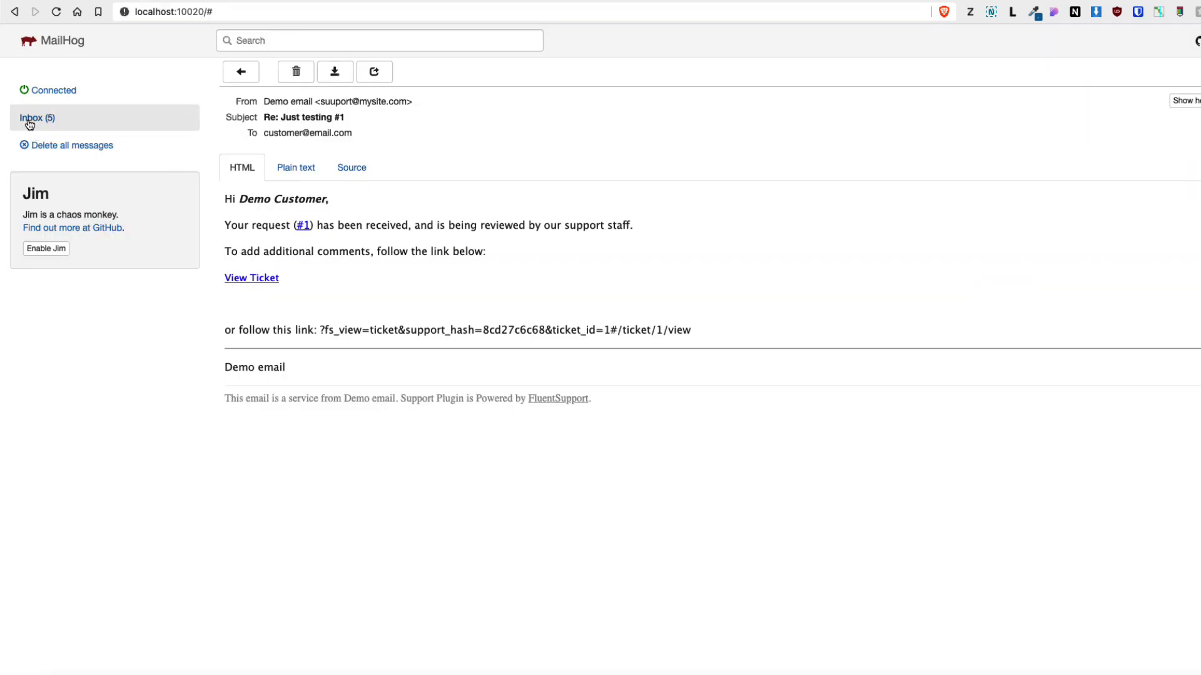
Return to the MailHog inbox and open the latest Re: Just testing #1 reply email
click(26, 119)
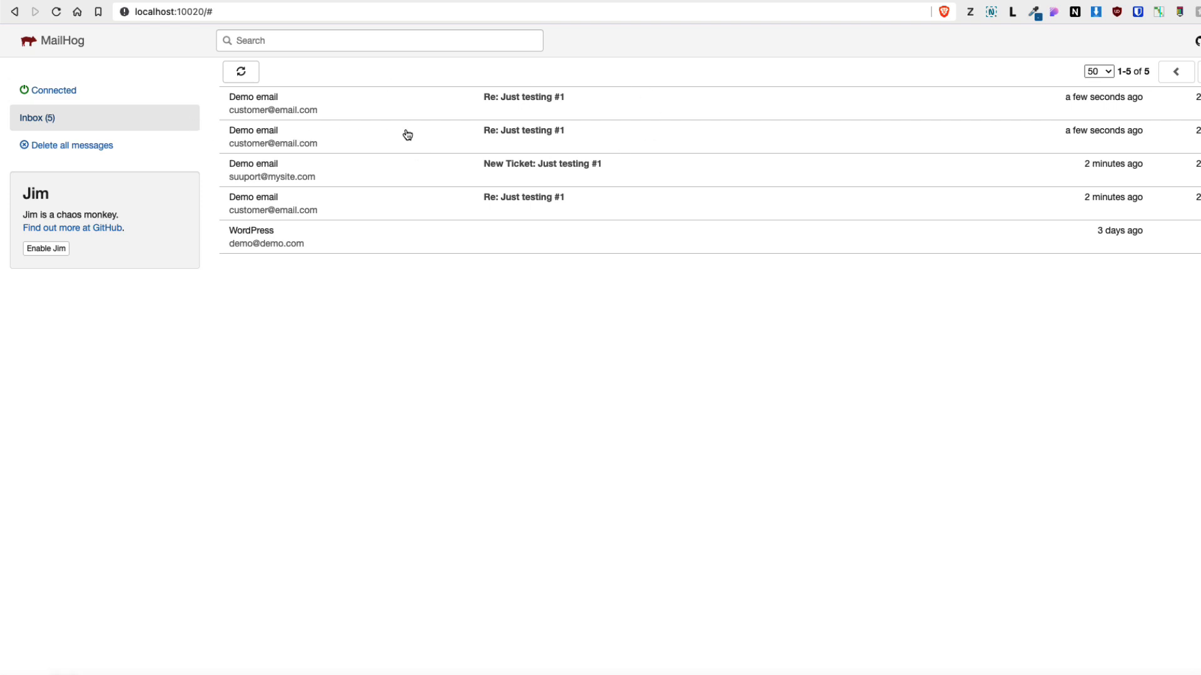
click(532, 132)
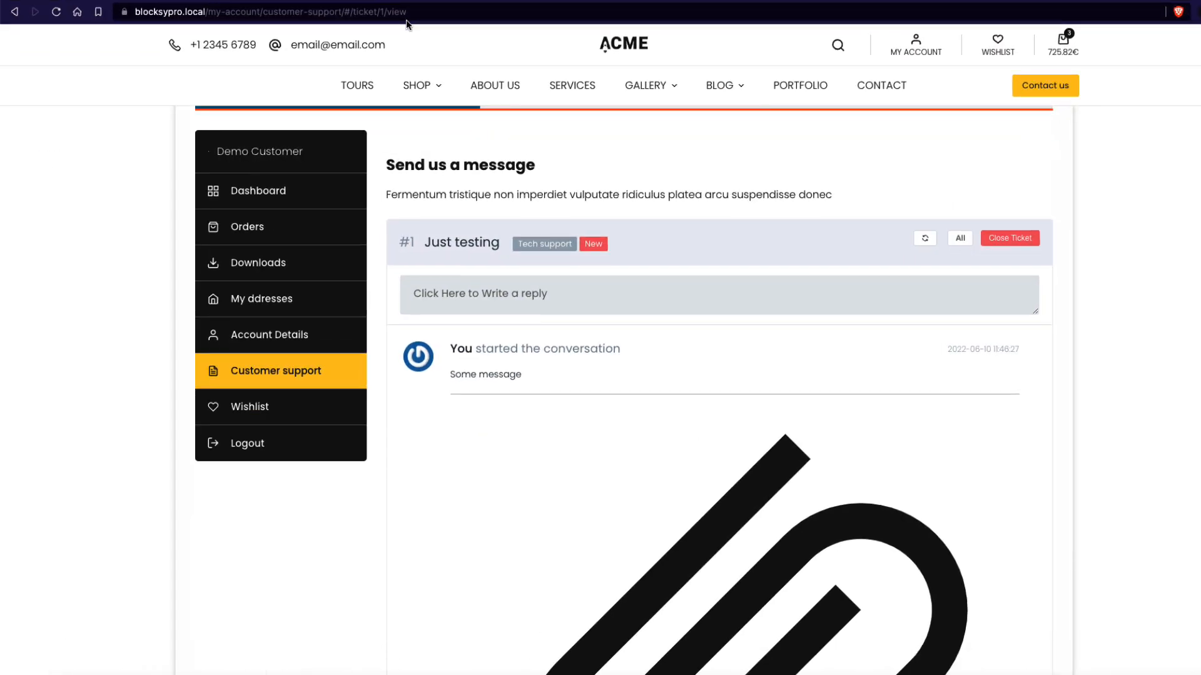
In the customer's My Account, open Customer support and view the Just testing ticket with the admin's reply
click(274, 371)
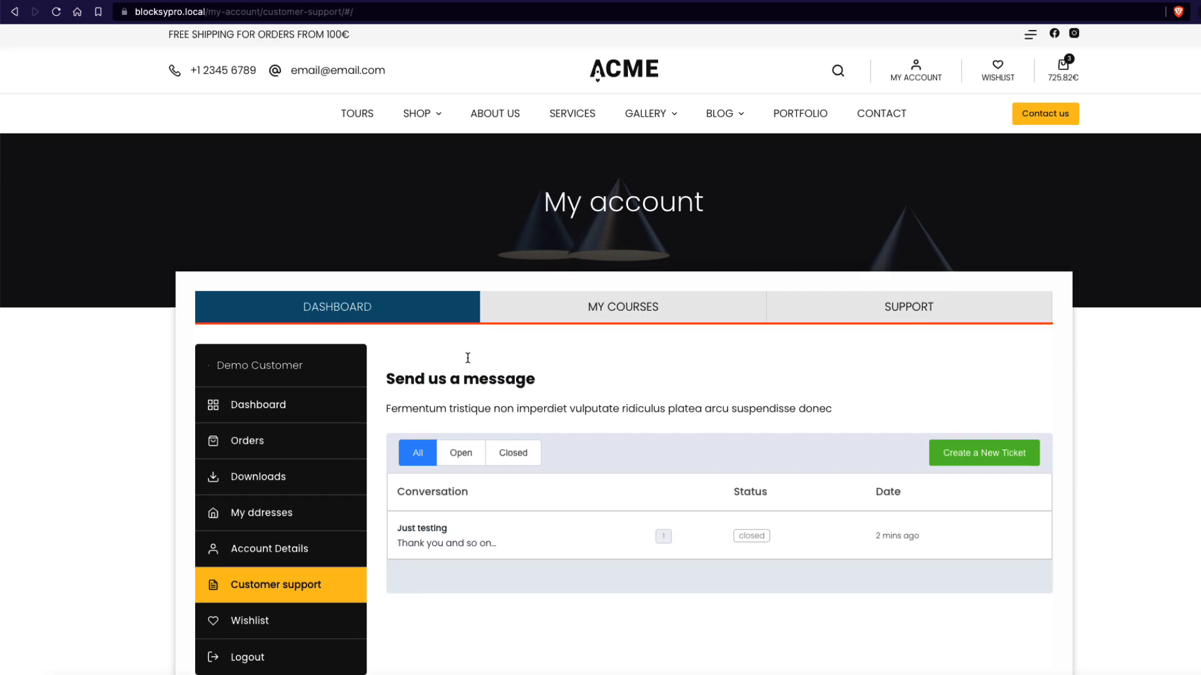
scroll(494, 352, down, 4)
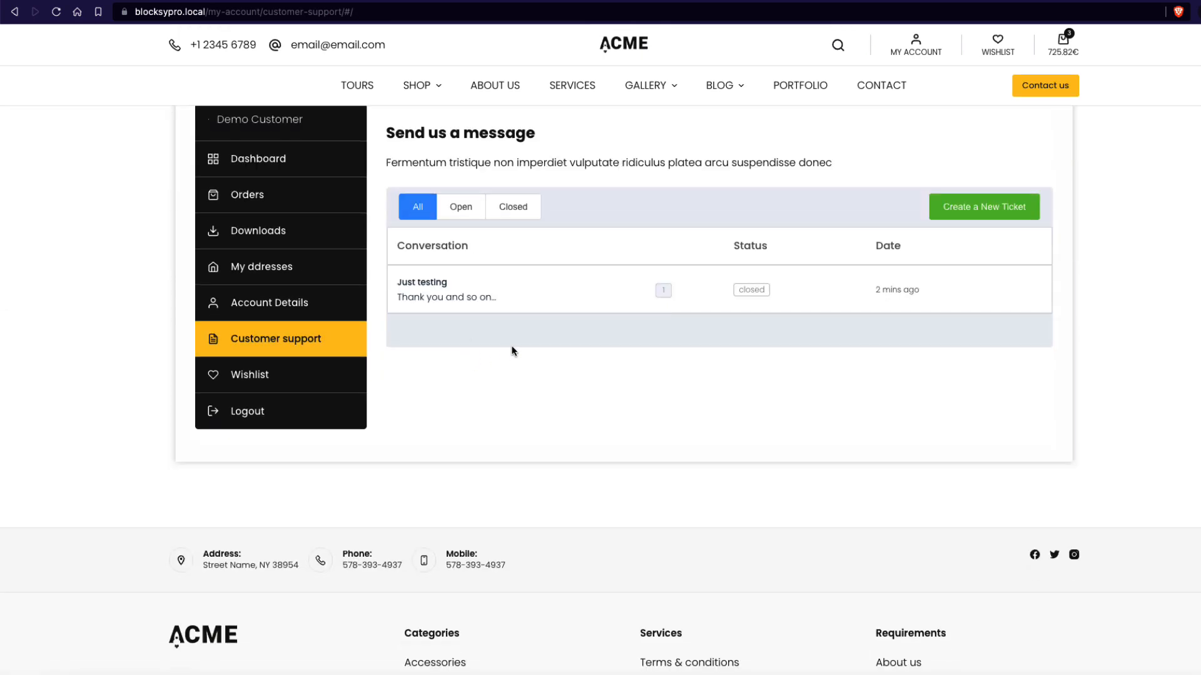
click(427, 282)
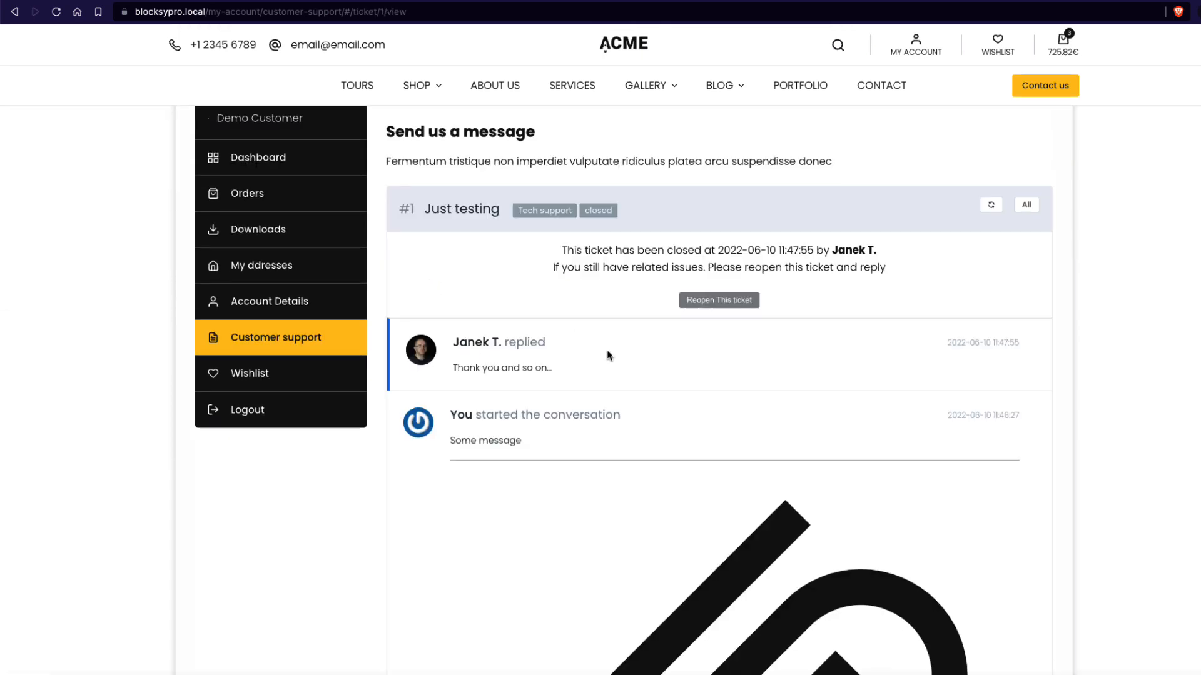
scroll(705, 247, down, 2)
scroll(710, 244, up, 4)
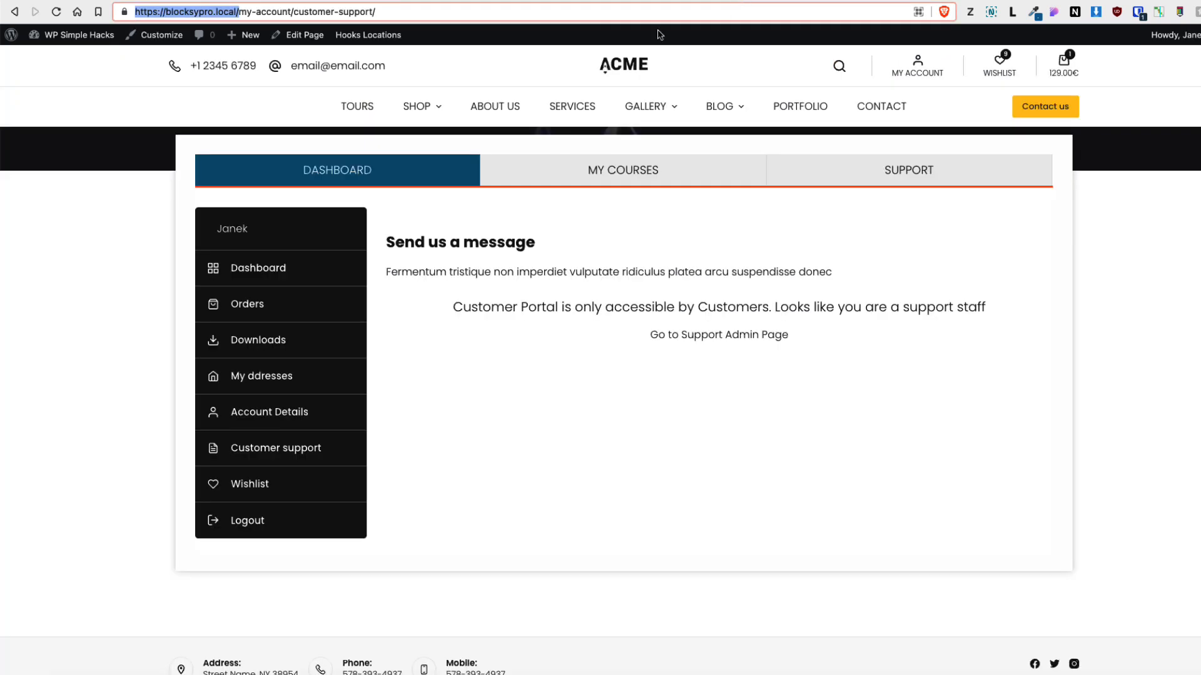
click(113, 325)
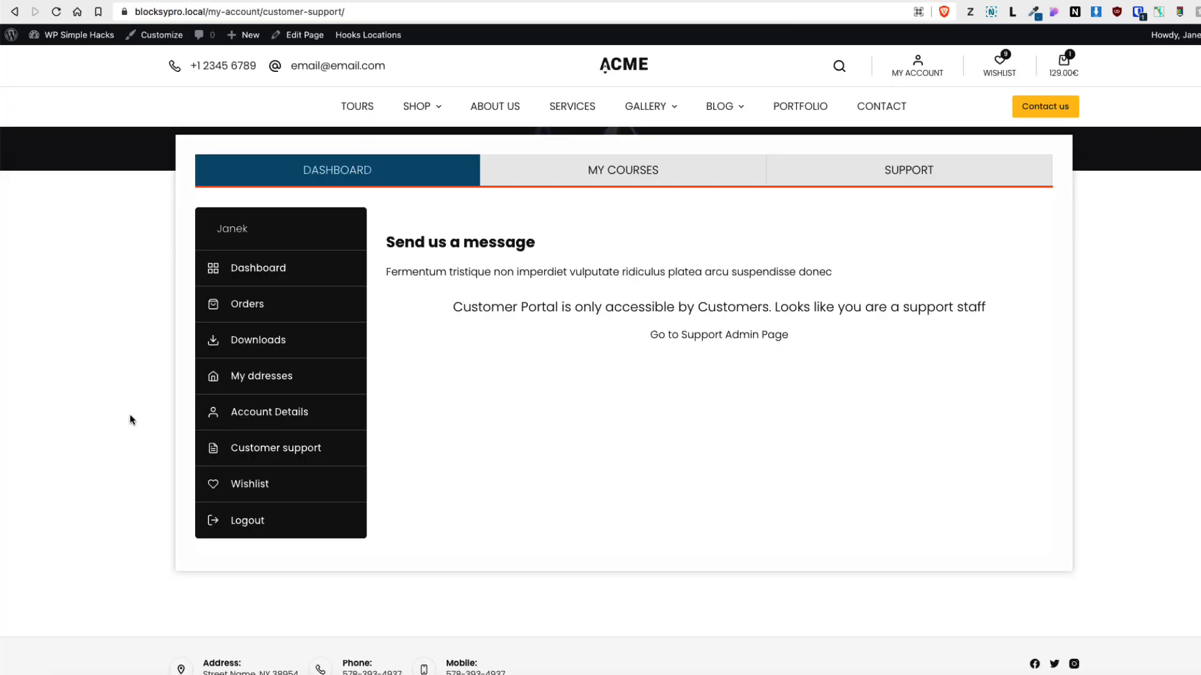